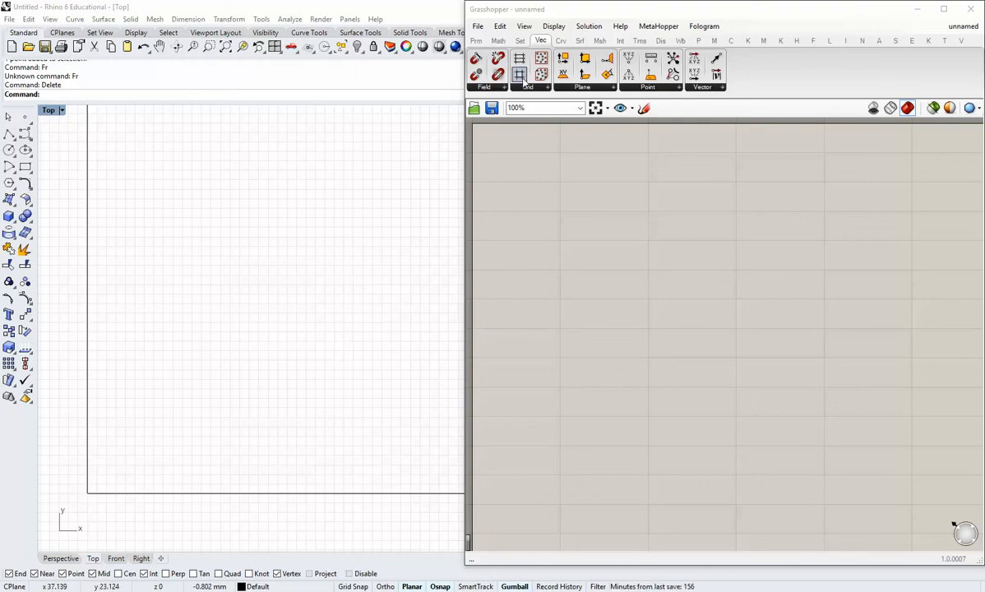
Place a Rectangular grid component on the Grasshopper canvas, leaving room beside its inputs for sliders.
click(516, 62)
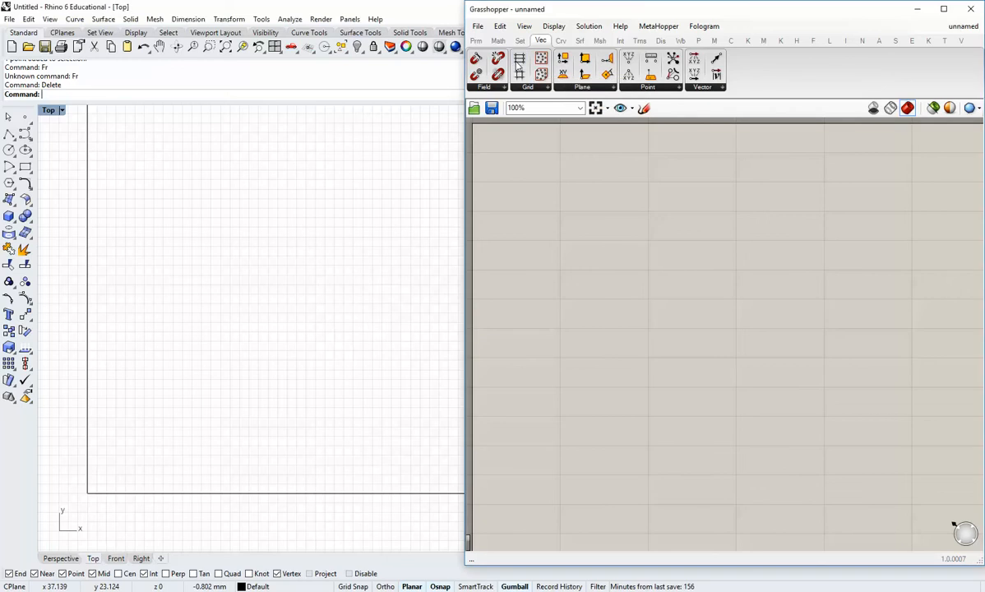
drag(541, 75, 638, 425)
scroll(614, 444, up, 2)
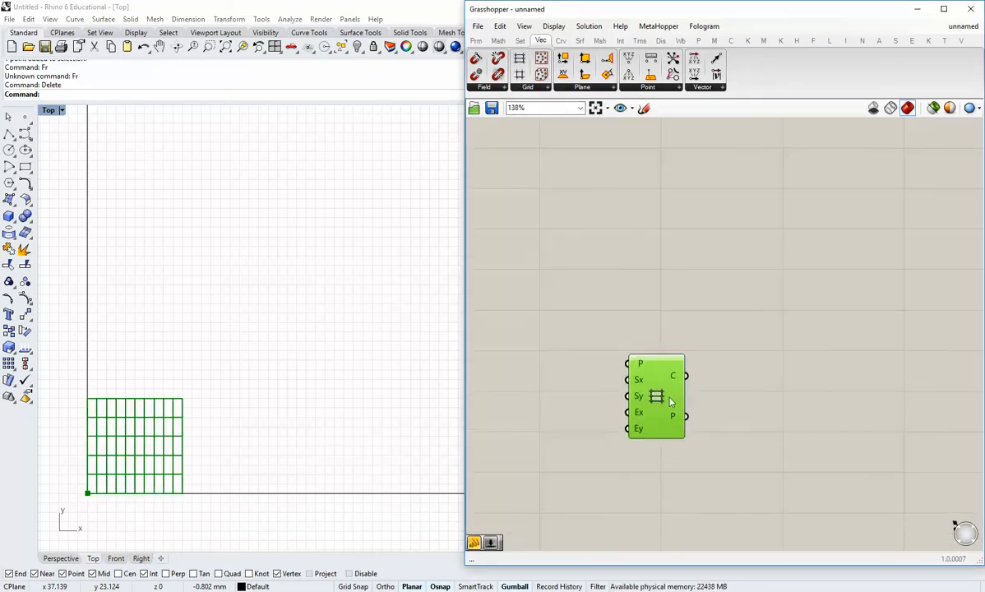
click(638, 414)
right_drag(583, 407, 669, 404)
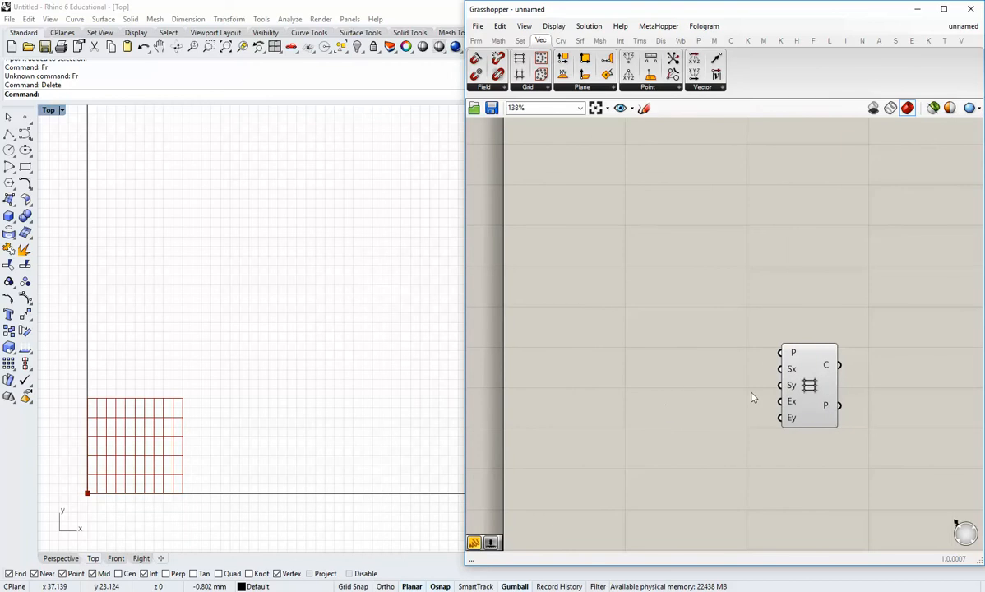
drag(803, 389, 742, 390)
click(596, 383)
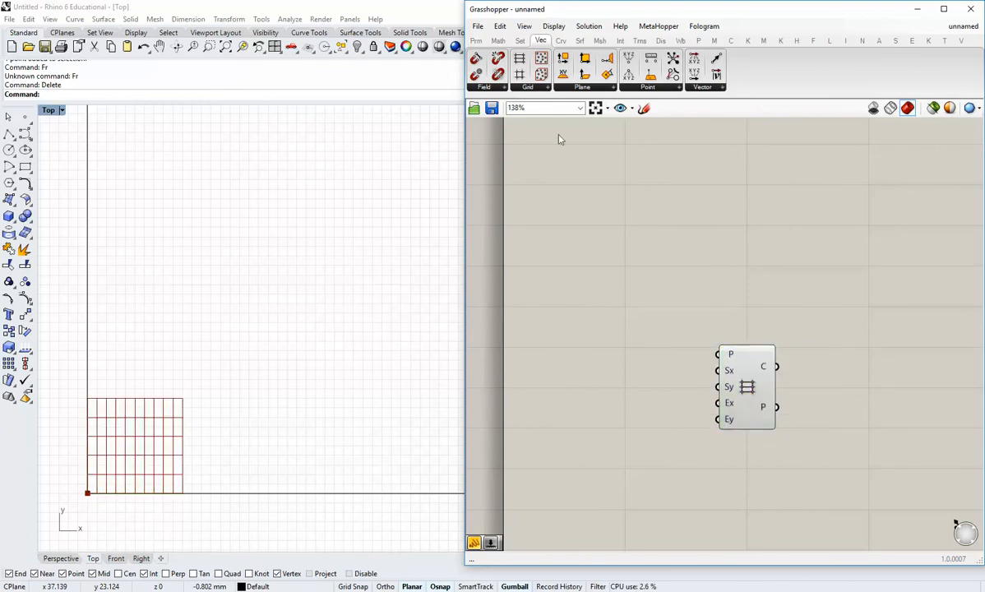
Add an integer number slider ranging from 0 to 10 and place it beside the grid component's inputs.
click(476, 40)
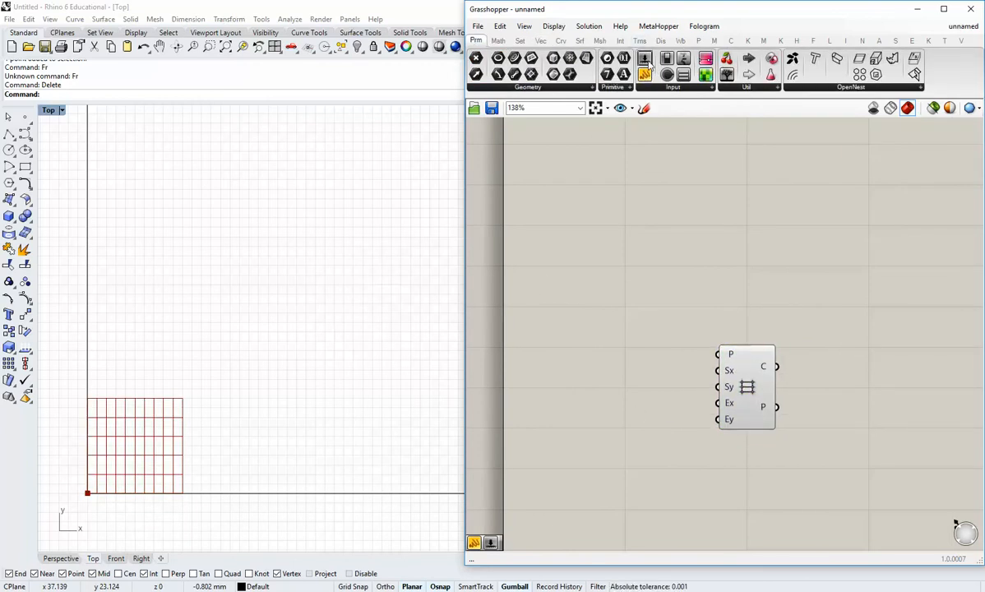
double_click(568, 396)
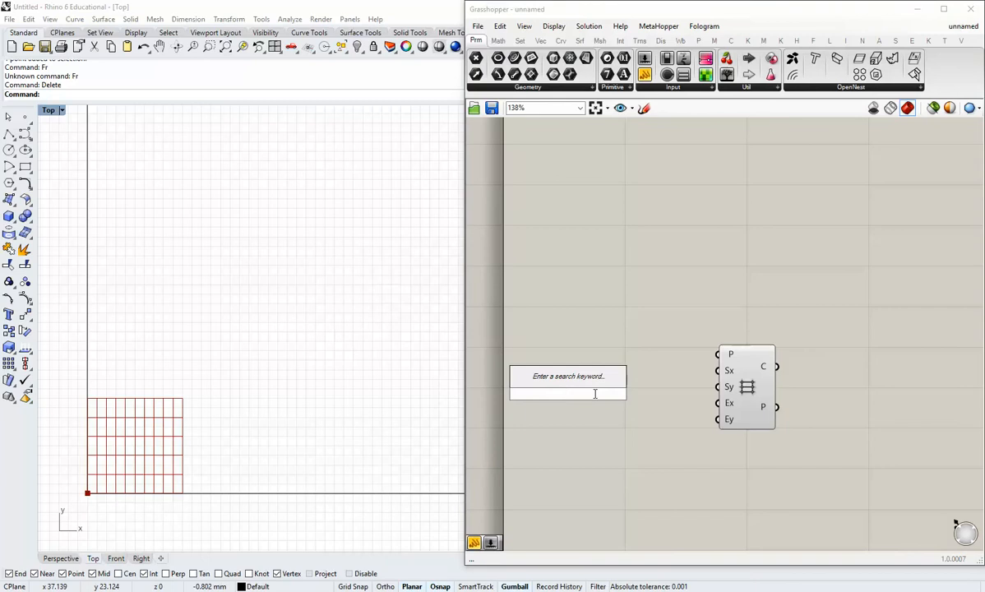
text(0)
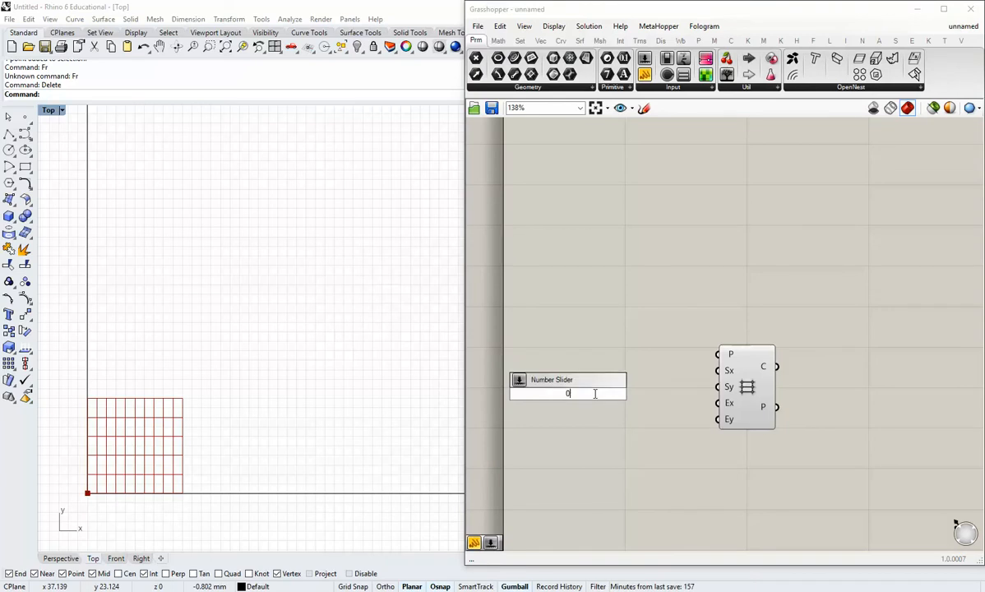
text(<10)
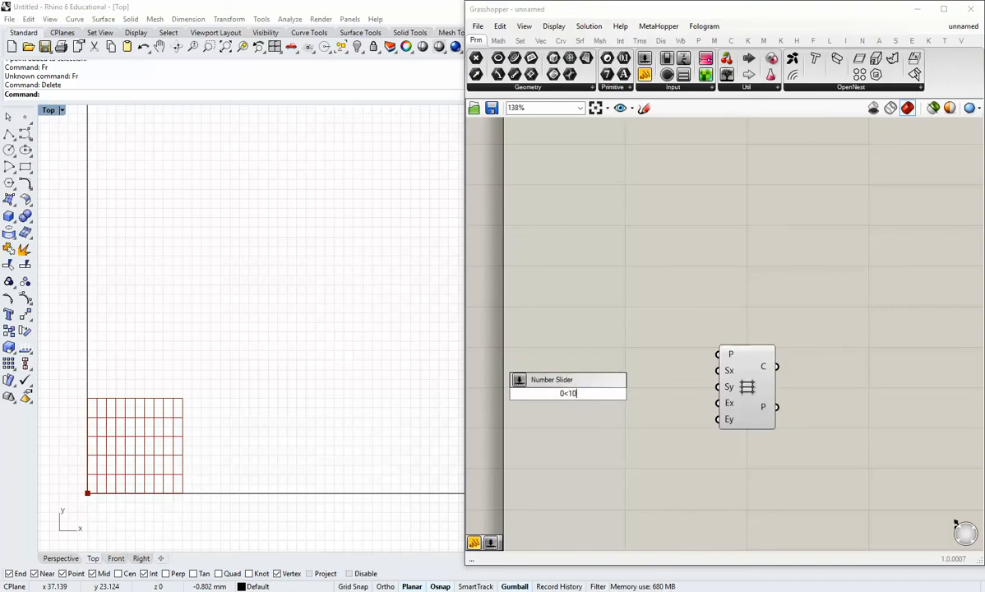
key(Return)
drag(629, 377, 644, 361)
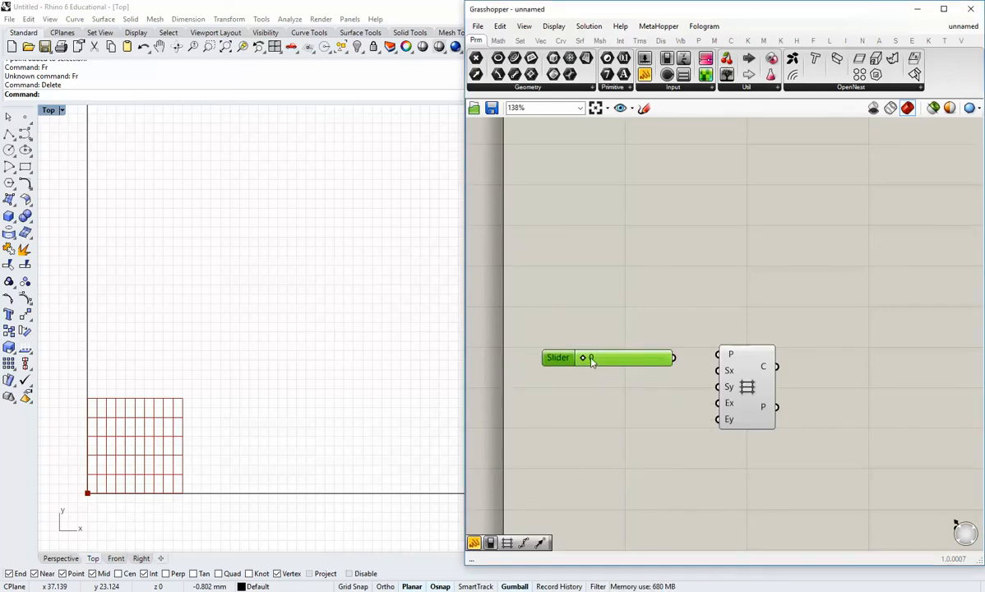
Set the slider to 10 and connect it to both the Sx and Sy size inputs of the grid.
drag(584, 359, 717, 386)
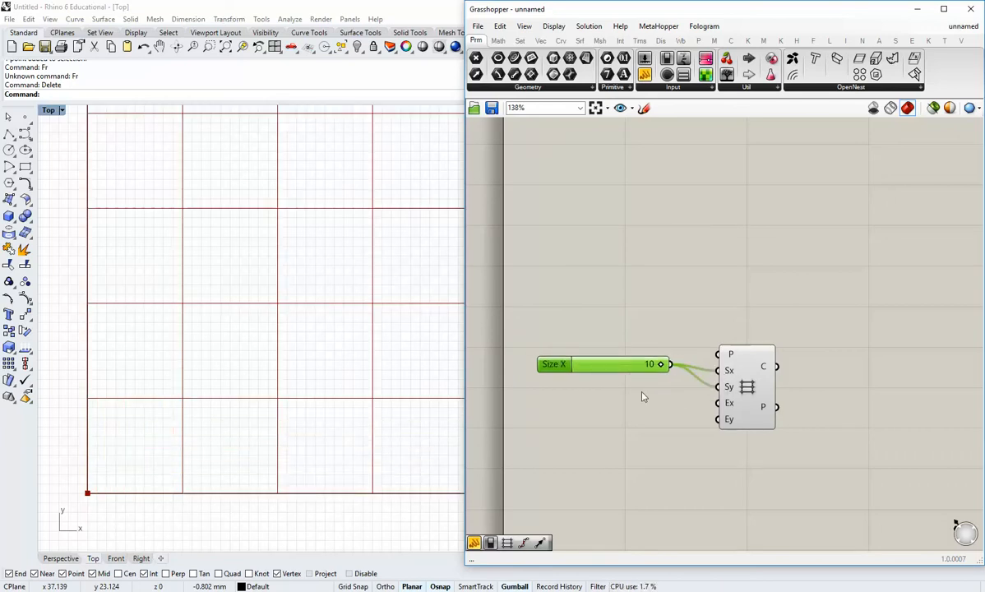
drag(603, 365, 619, 382)
click(579, 360)
right_drag(309, 336, 258, 404)
scroll(258, 404, down, 12)
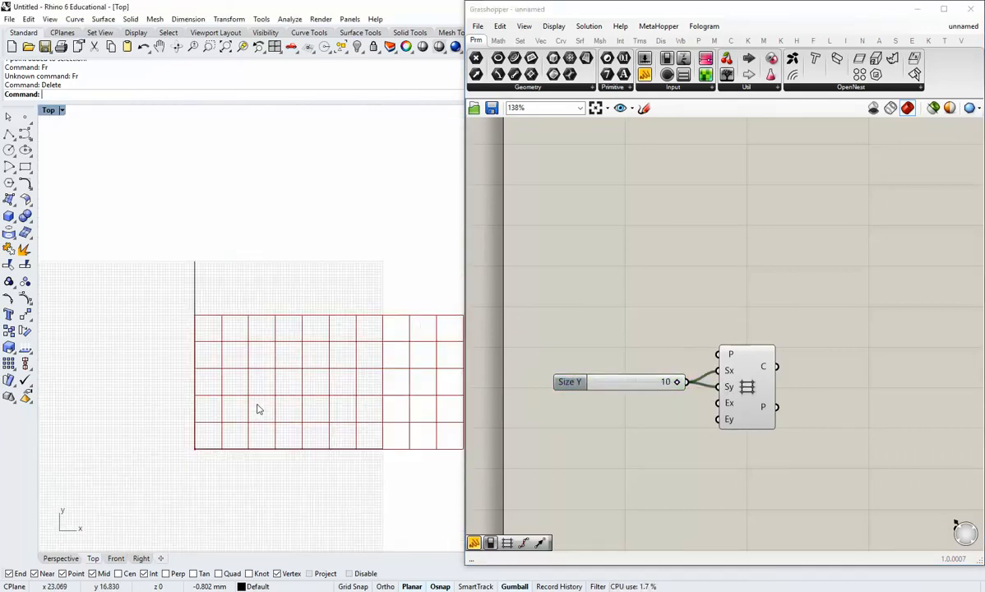
scroll(259, 404, up, 2)
scroll(257, 409, up, 2)
scroll(678, 387, up, 1)
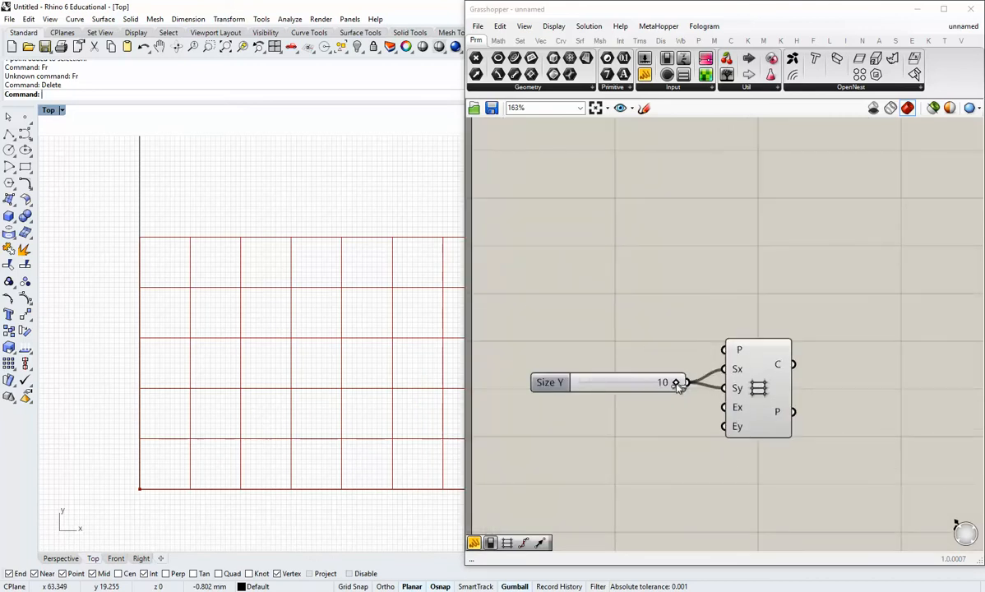
Reduce the cell size slider to 7 and line it up with the grid's Sx input.
drag(676, 383, 637, 390)
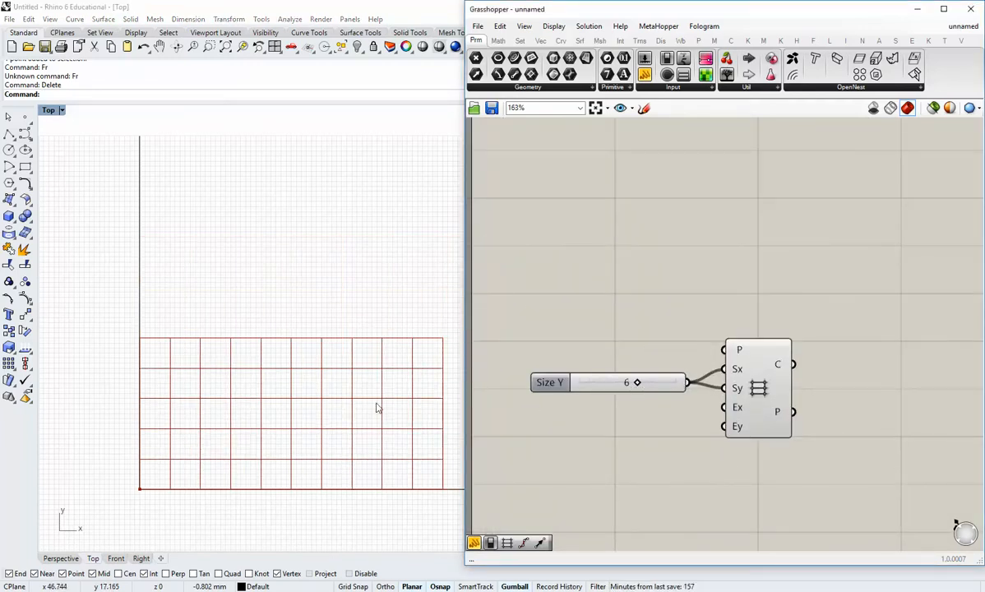
right_drag(379, 407, 303, 386)
drag(640, 384, 647, 387)
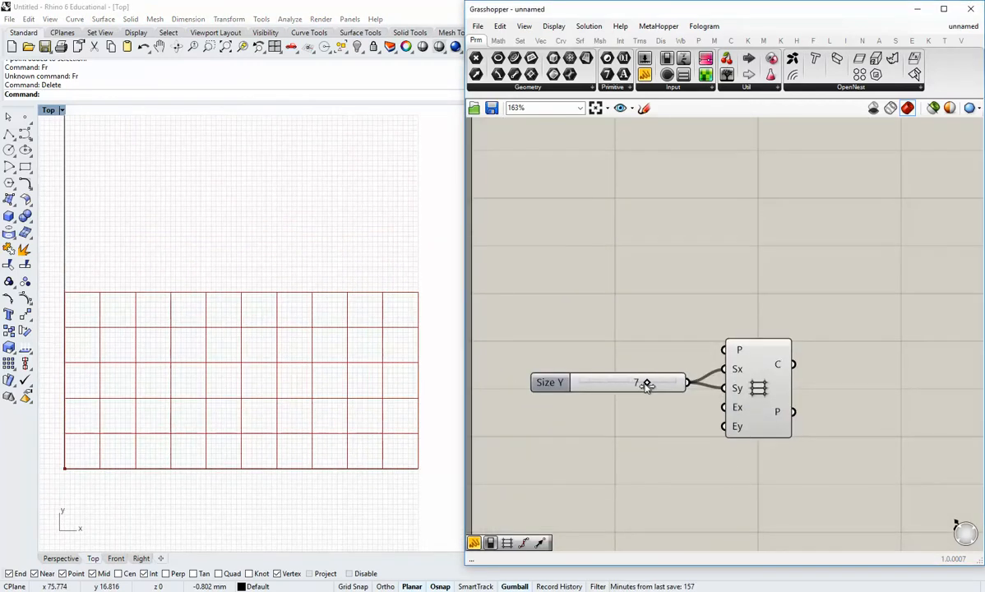
right_drag(250, 435, 279, 413)
drag(596, 384, 603, 372)
right_drag(267, 371, 245, 365)
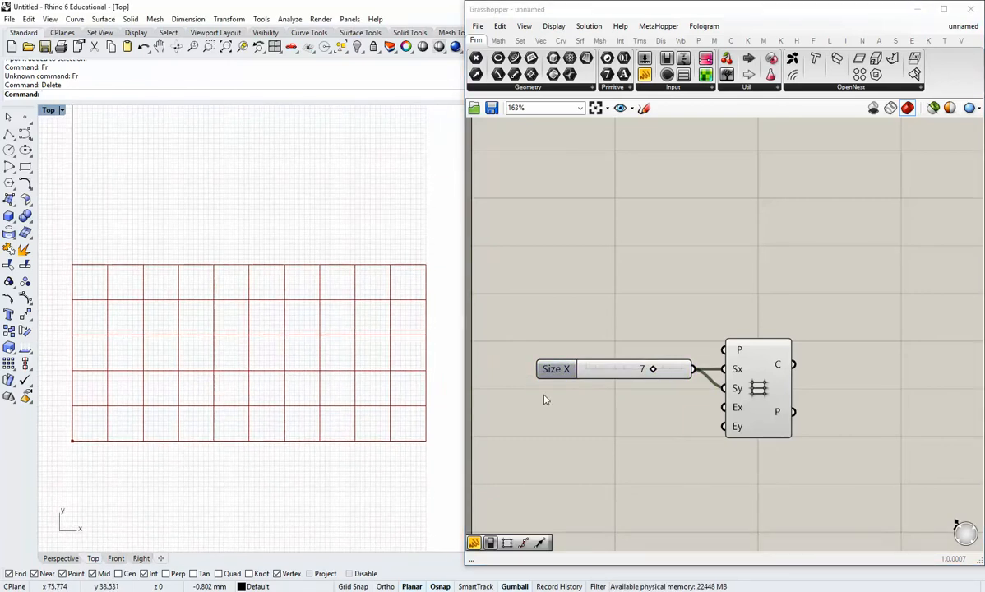
right_drag(592, 407, 607, 388)
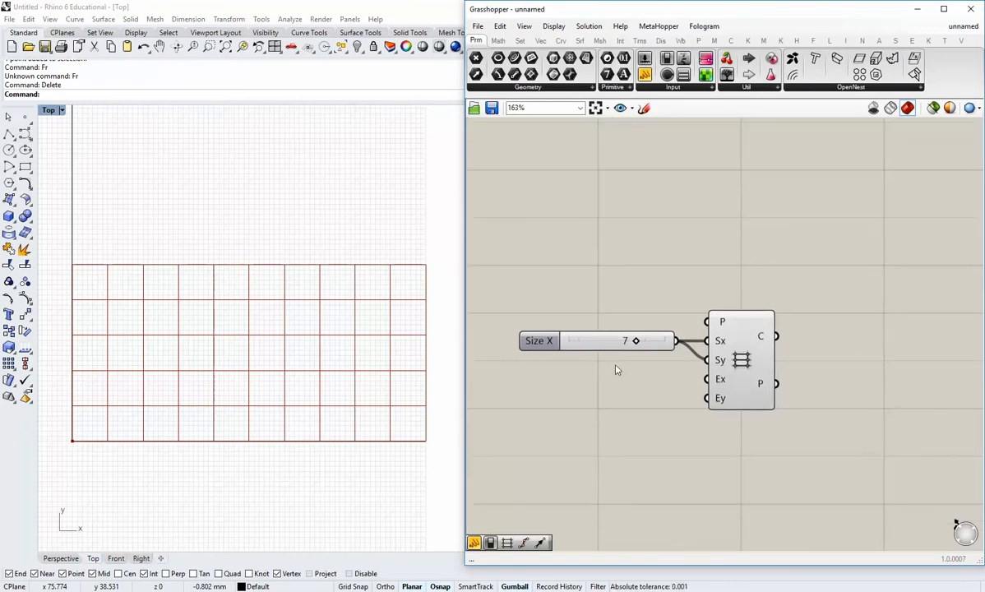
Duplicate the size slider, set the copy to 10, connect it to both Ex and Ey, and align it beneath the original.
click(609, 347)
key(ctrl+c)
key(ctrl+v)
drag(610, 350, 707, 398)
scroll(365, 381, down, 3)
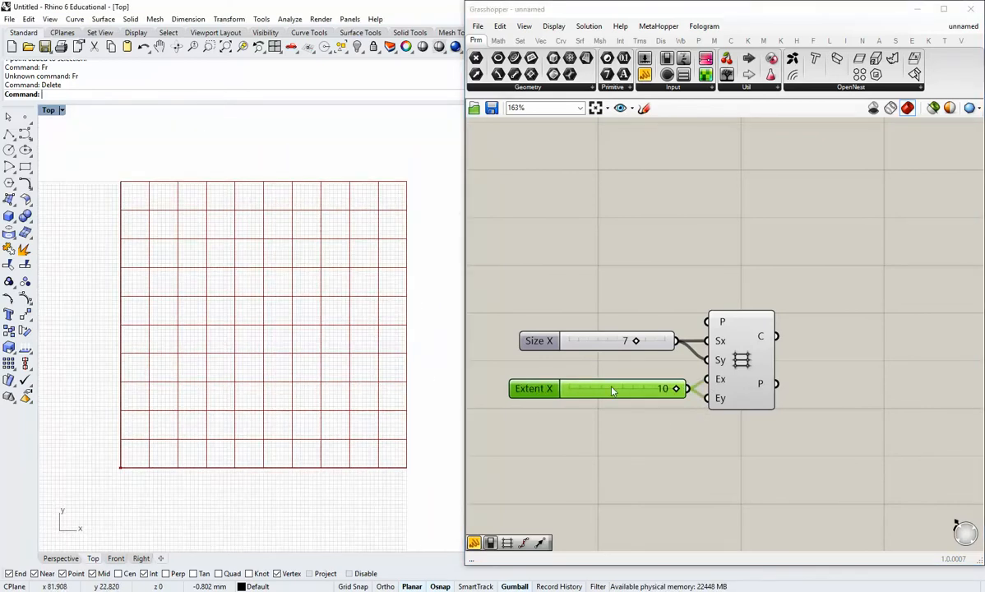
drag(632, 388, 631, 398)
click(645, 431)
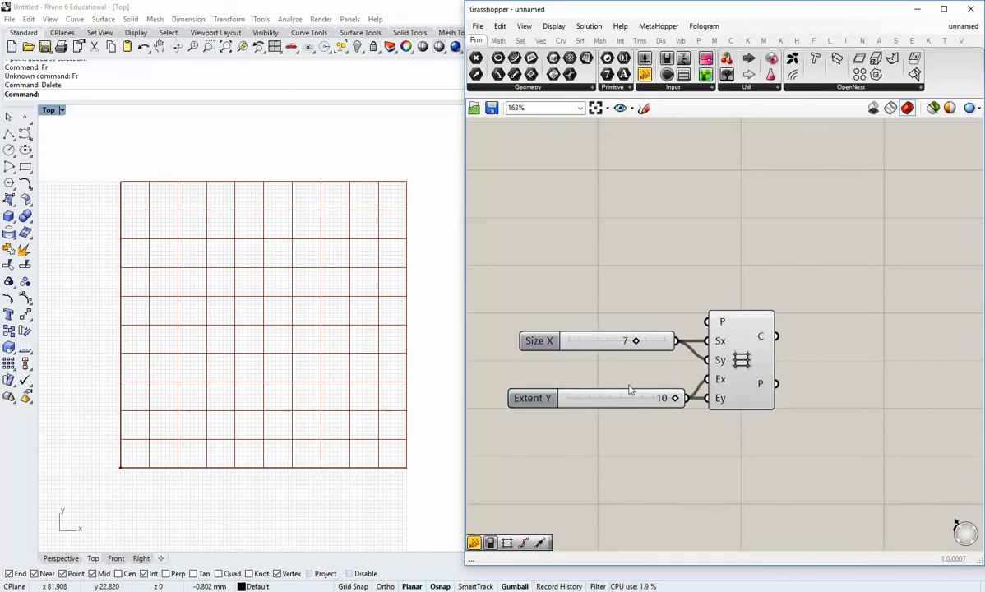
right_drag(297, 316, 288, 339)
scroll(277, 347, up, 2)
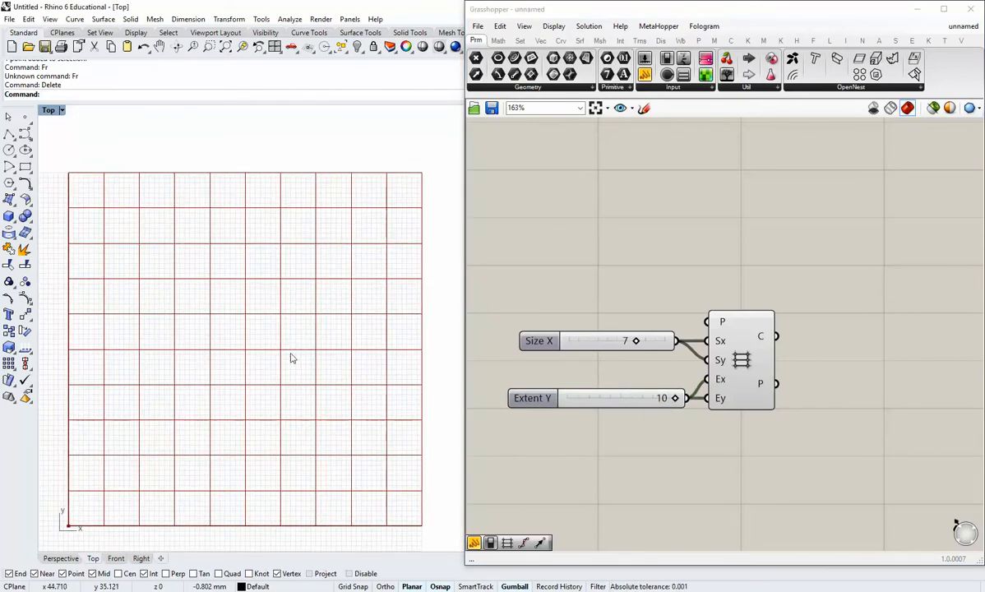
right_drag(283, 376, 300, 352)
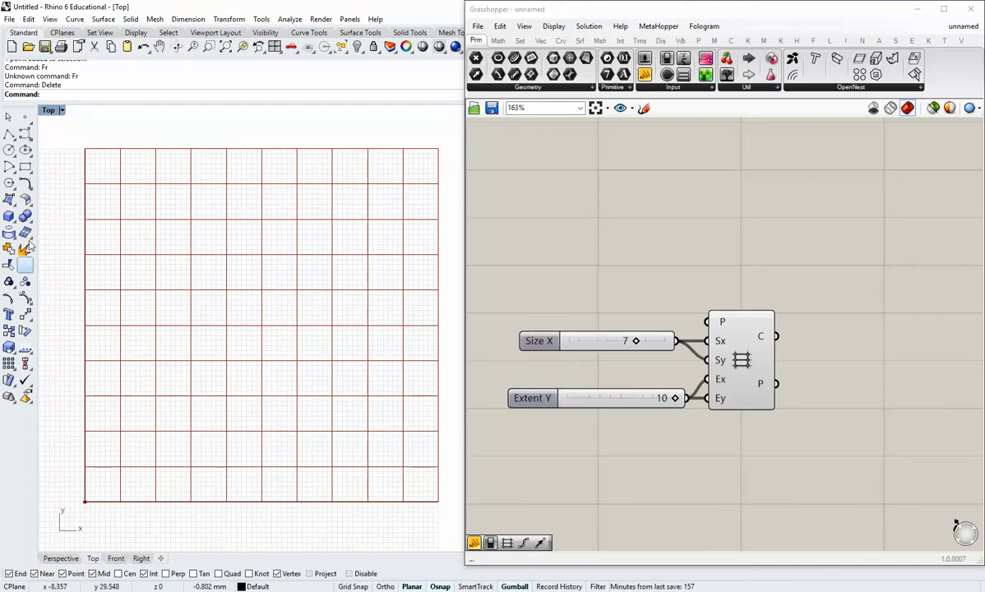
mouse_move(320, 445)
right_down()
mouse_move(330, 440)
mouse_move(315, 440)
right_up()
Flatten the grid component's cell output C and nudge the component slightly away from the sliders.
scroll(643, 373, down, 3)
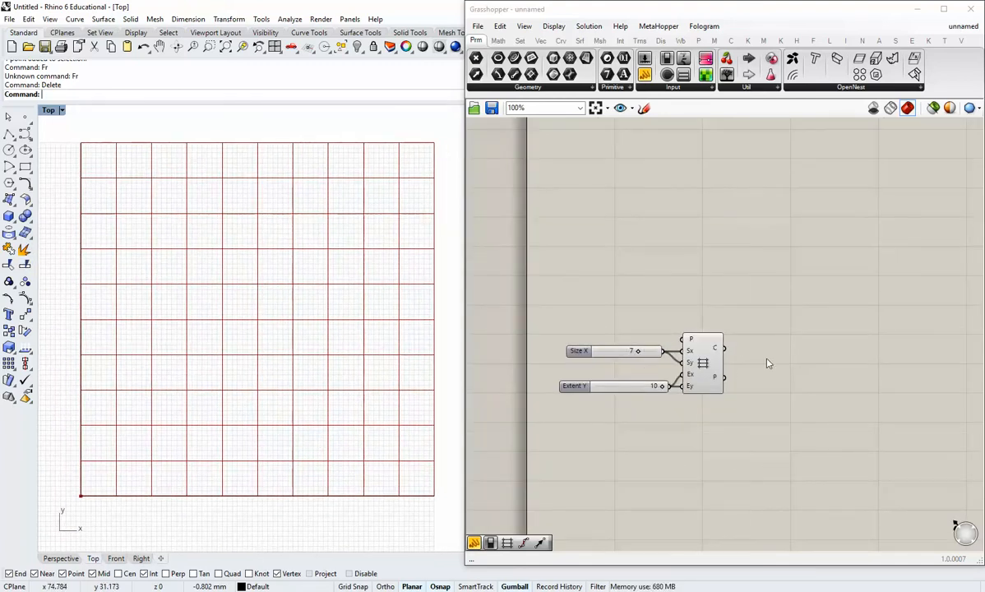
right_drag(768, 364, 730, 392)
scroll(650, 360, up, 1)
click(686, 392)
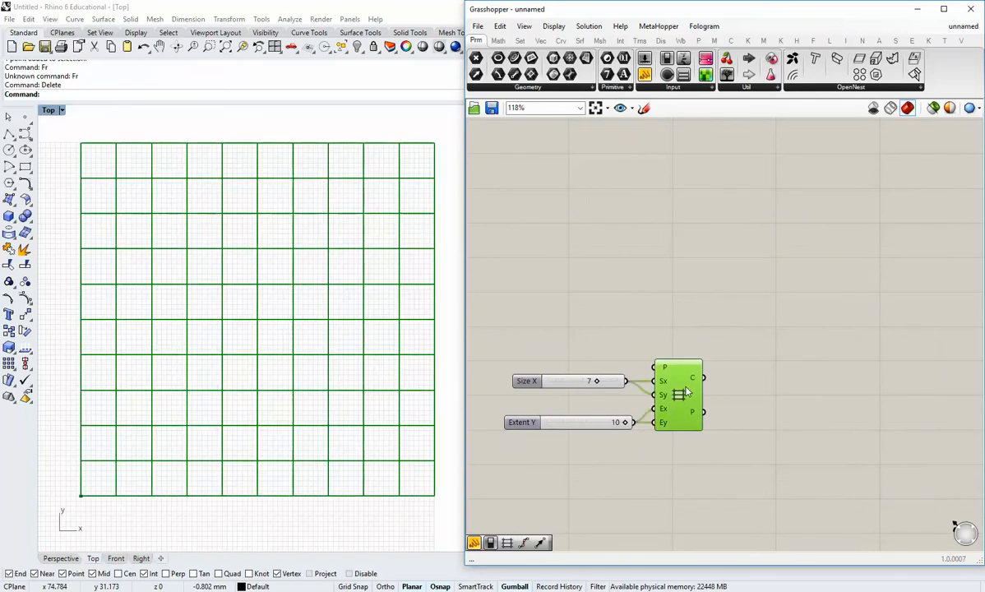
right_click(693, 378)
click(750, 424)
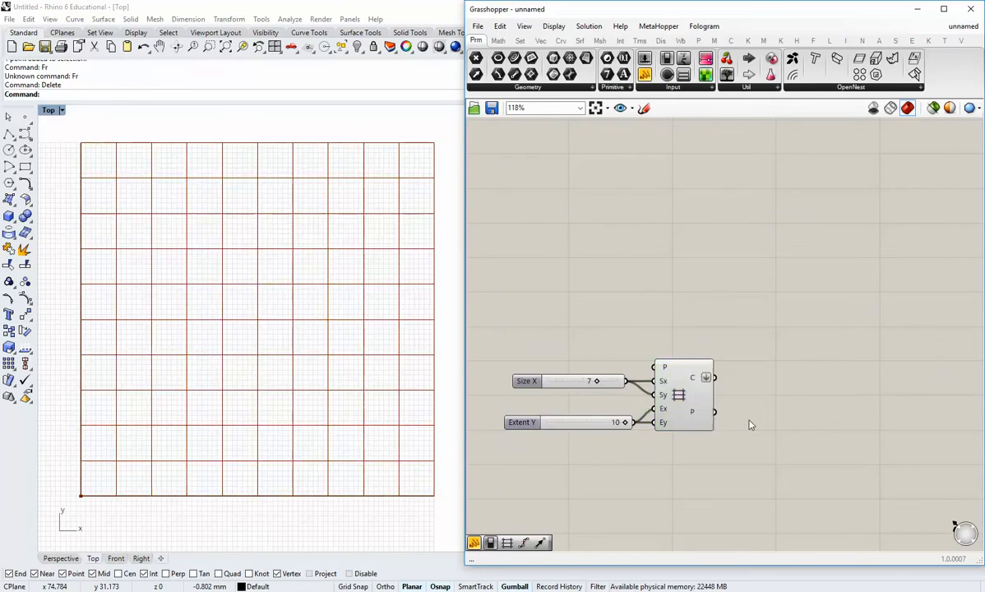
drag(683, 395, 686, 395)
click(792, 413)
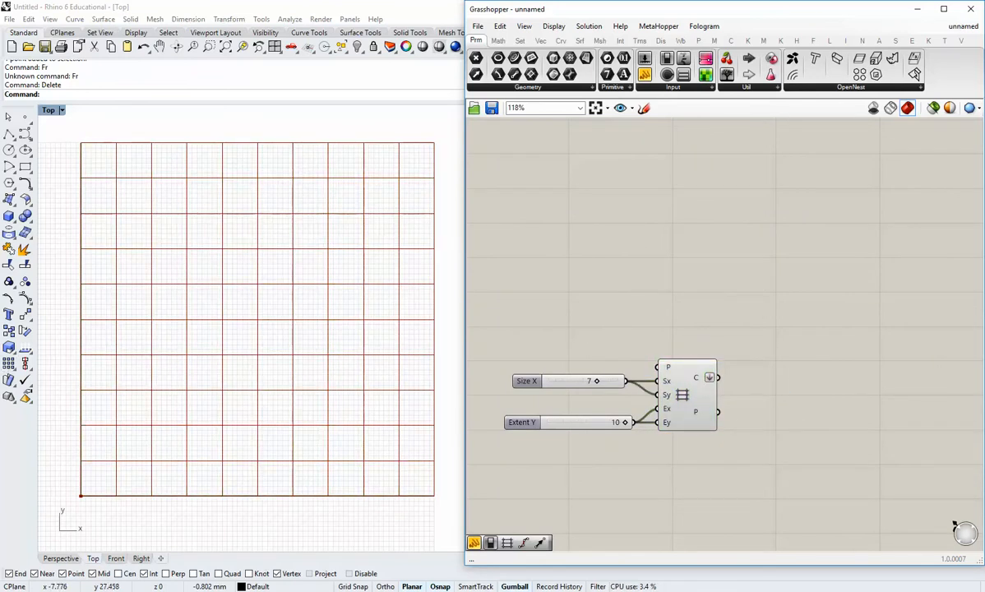
Examine the generated grid in the Top viewport, both its full extent and its origin corner.
double_click(792, 413)
right_drag(244, 351, 316, 333)
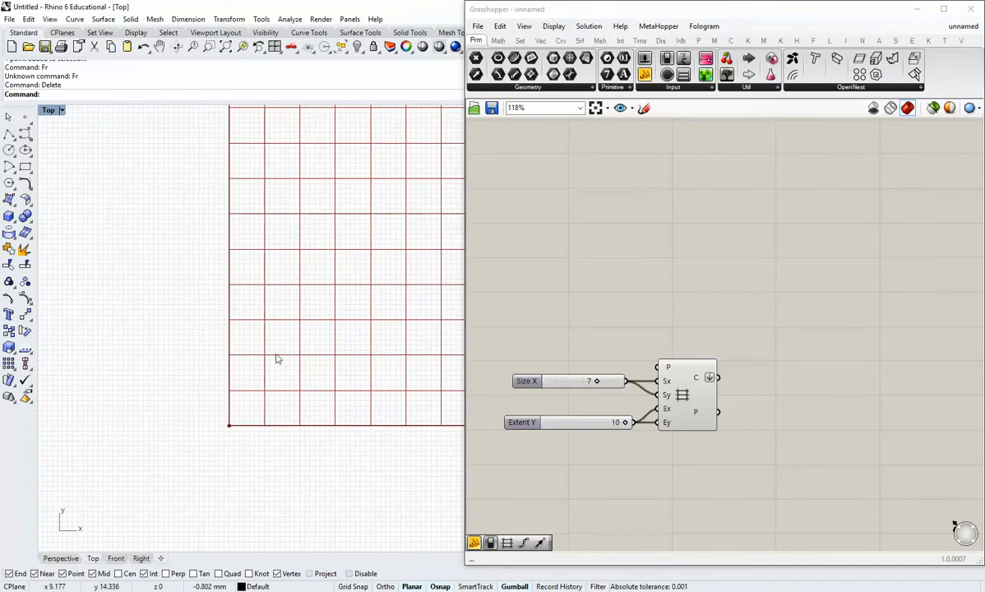
scroll(128, 391, up, 2)
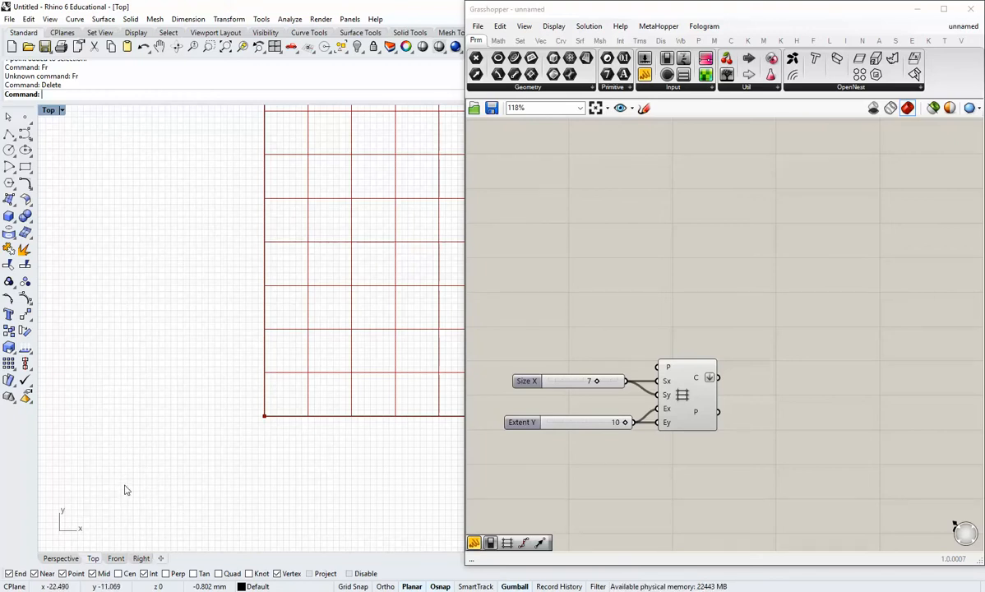
right_drag(210, 427, 124, 491)
scroll(124, 491, down, 6)
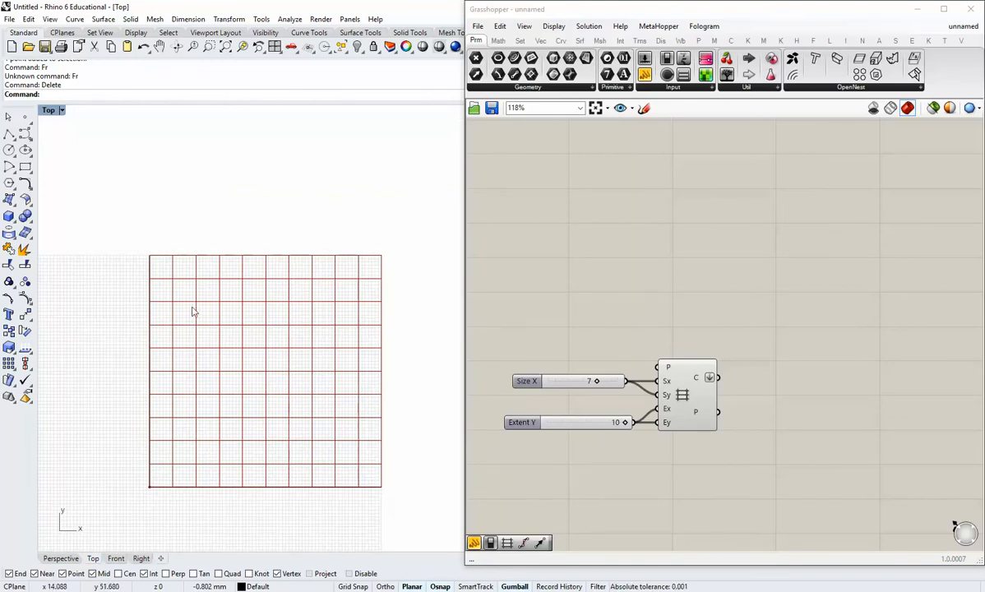
right_drag(195, 459, 263, 450)
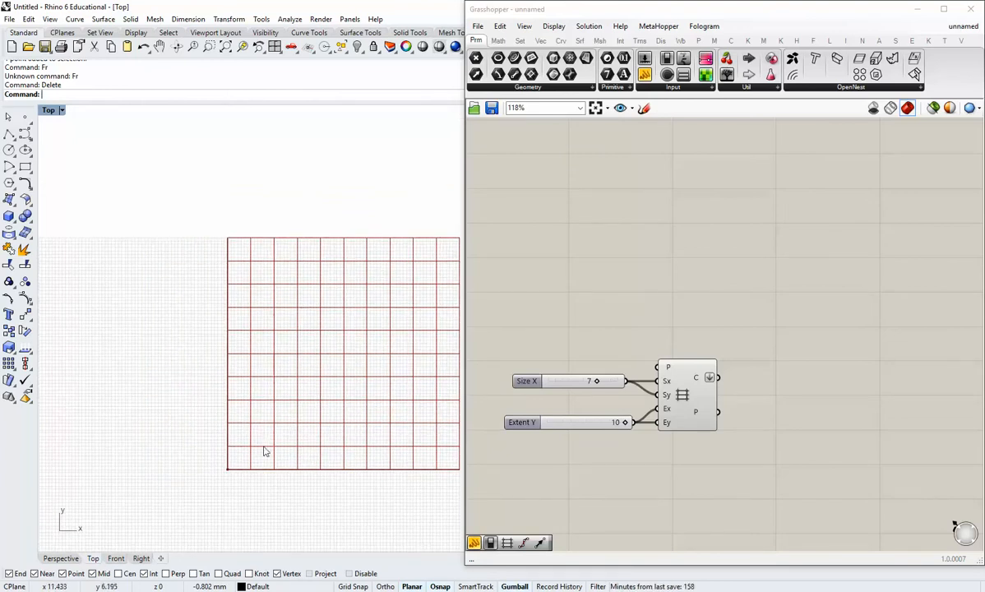
right_drag(355, 394, 343, 396)
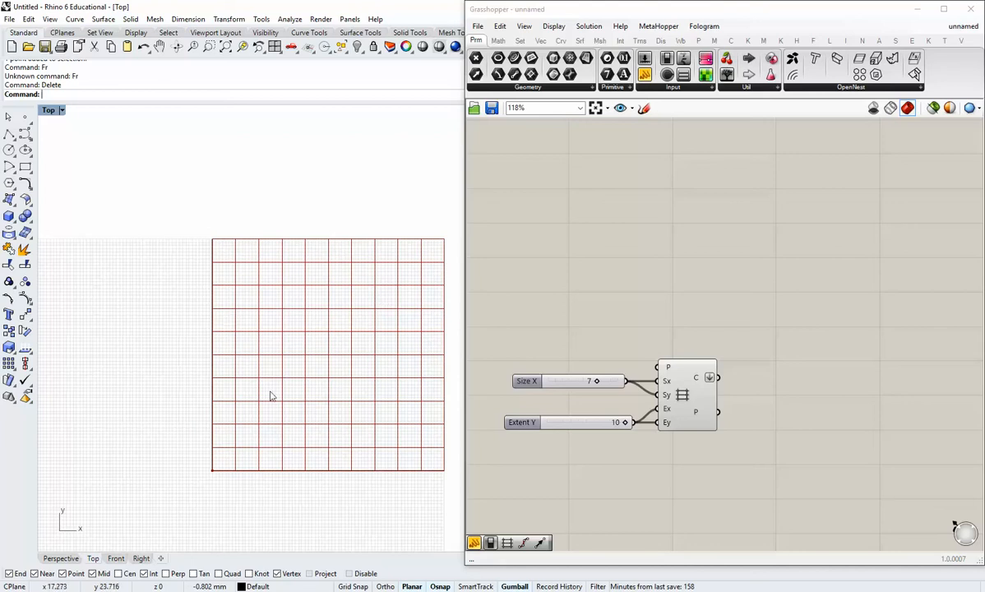
scroll(248, 455, up, 3)
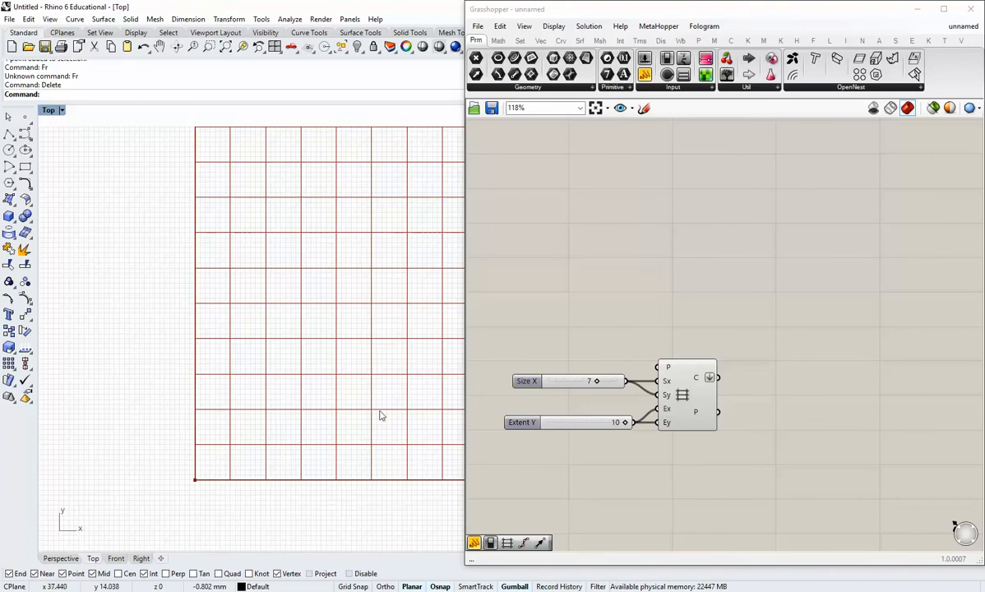
scroll(320, 418, down, 4)
right_drag(302, 436, 370, 408)
right_drag(244, 446, 255, 428)
scroll(288, 427, up, 8)
right_drag(286, 398, 253, 412)
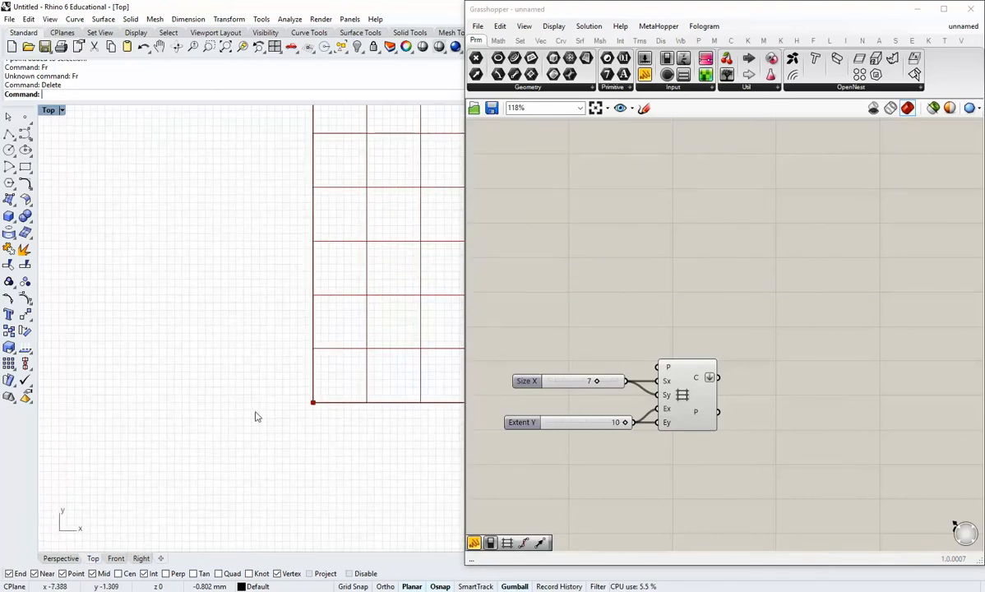
scroll(253, 412, down, 2)
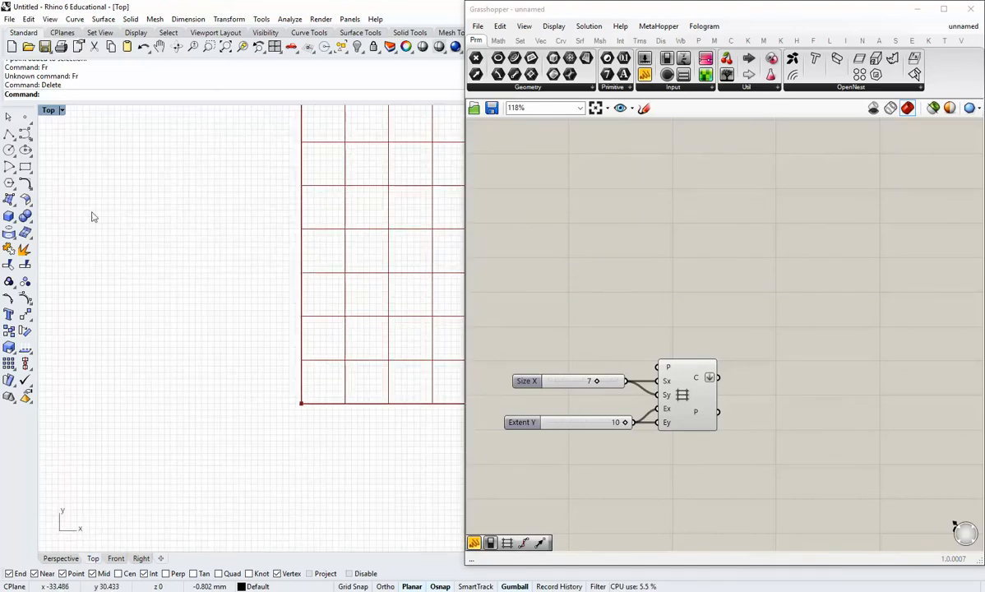
Draw a square curve slightly larger than one grid cell in the empty area beside the grid's origin corner, and select it.
click(28, 169)
click(154, 390)
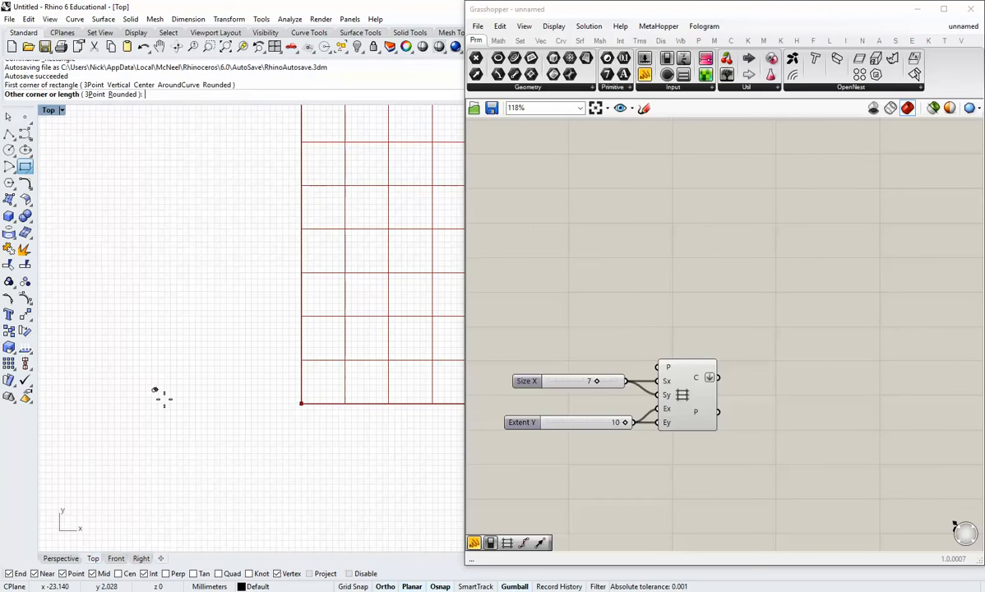
shift+click(202, 437)
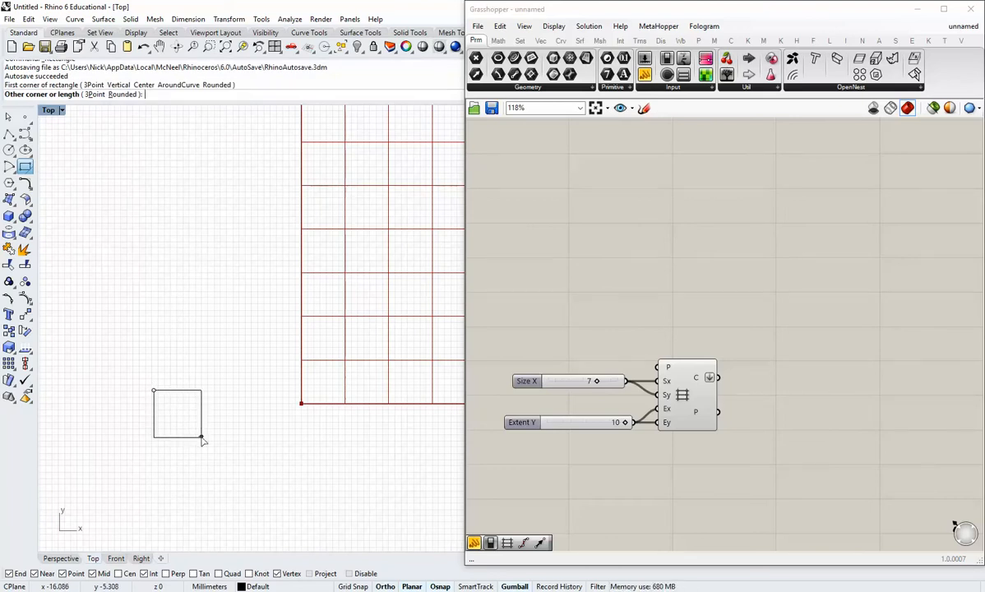
scroll(203, 455, down, 2)
right_drag(203, 456, 220, 385)
scroll(219, 385, up, 4)
click(205, 355)
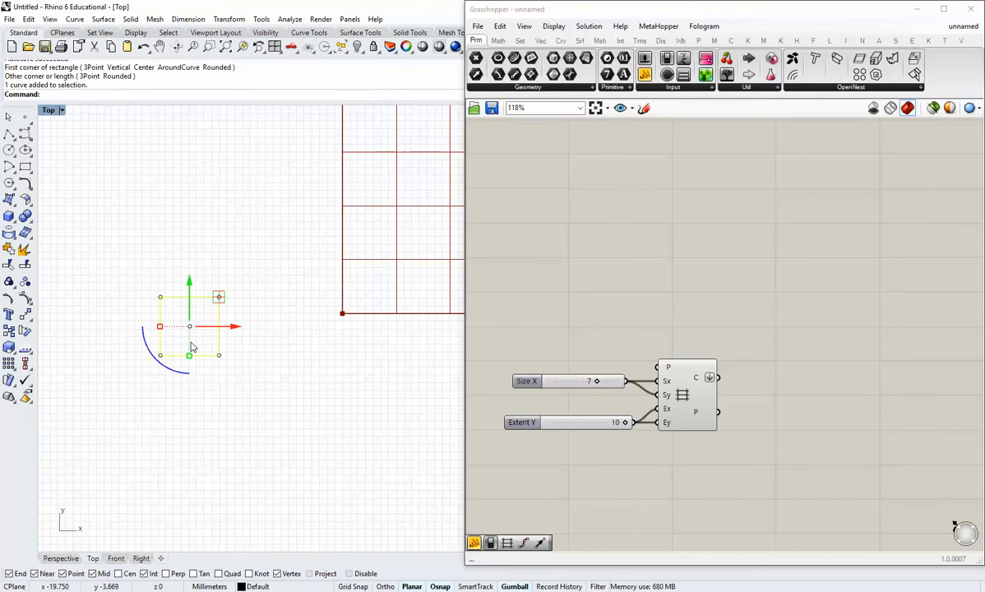
Duplicate the square curve and move the copy straight down, leaving a small gap below the original.
key(ctrl+c)
key(ctrl+v)
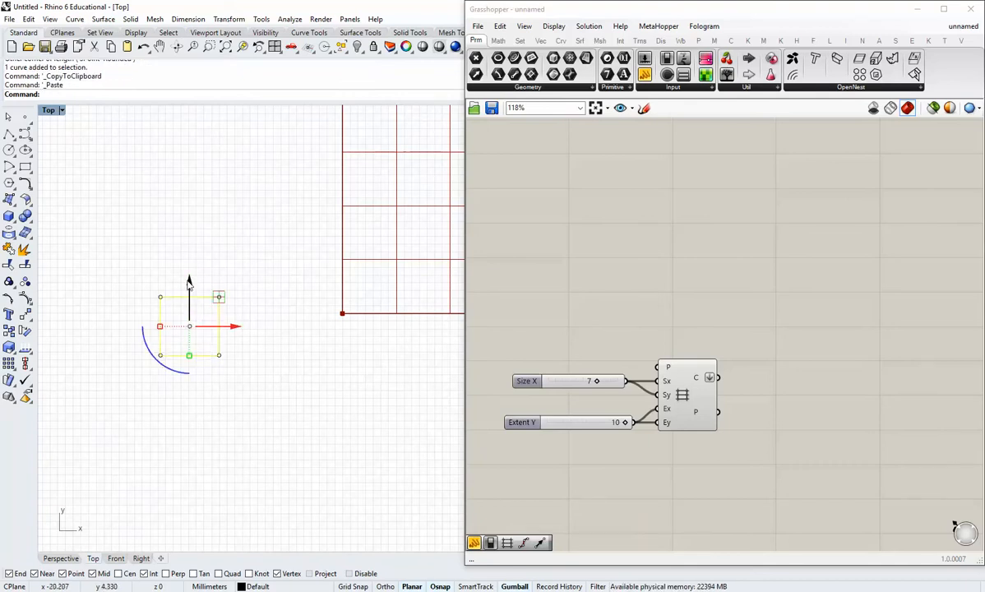
drag(217, 297, 216, 383)
key(Escape)
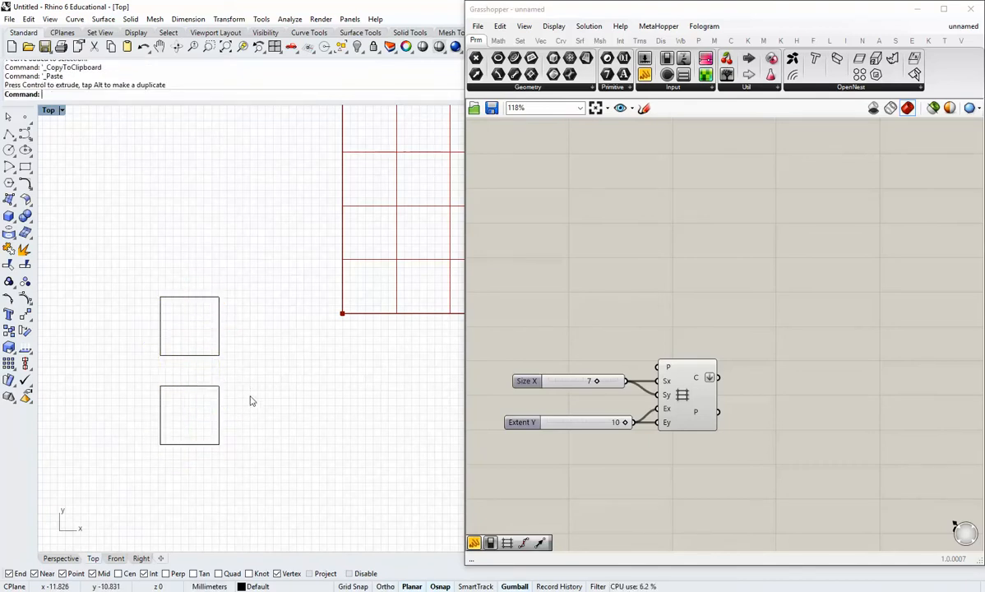
Draw a diagonal from the upper square's lower-left to upper-right corner, and a line from its midpoint to the upper-left corner.
scroll(229, 402, up, 2)
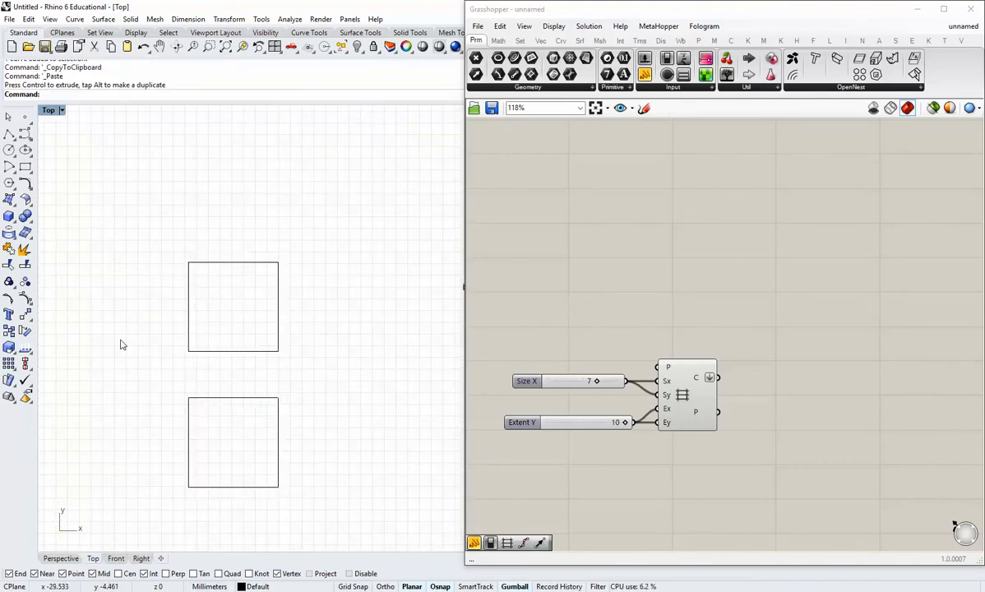
click(9, 133)
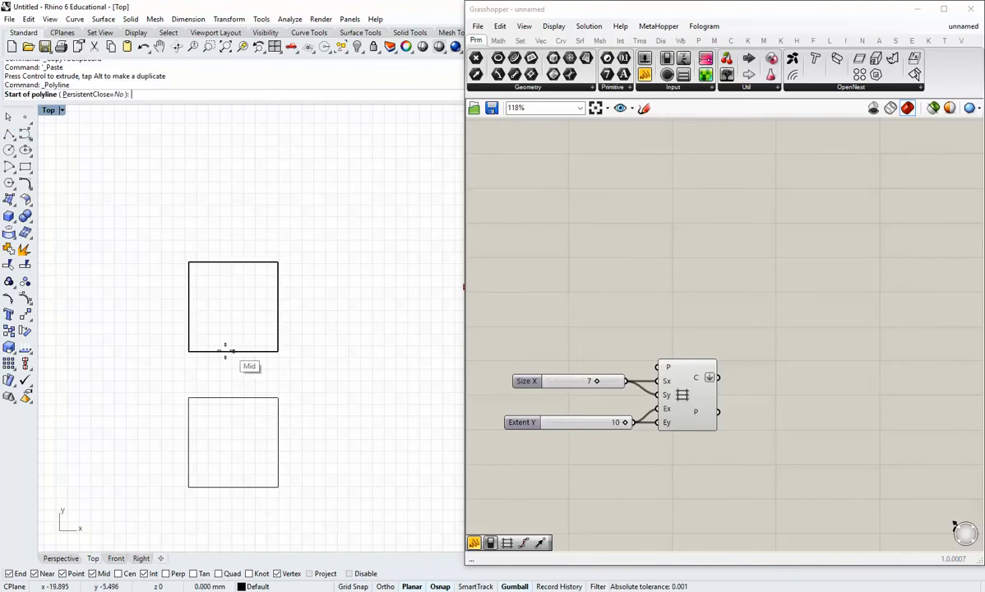
click(190, 352)
click(278, 263)
key(Return)
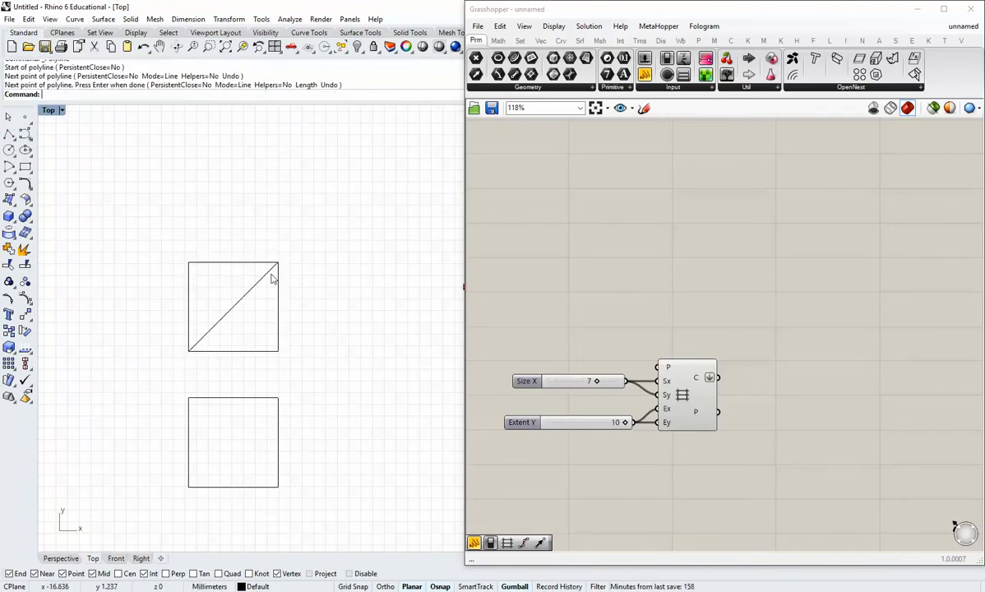
key(Return)
click(234, 306)
click(189, 263)
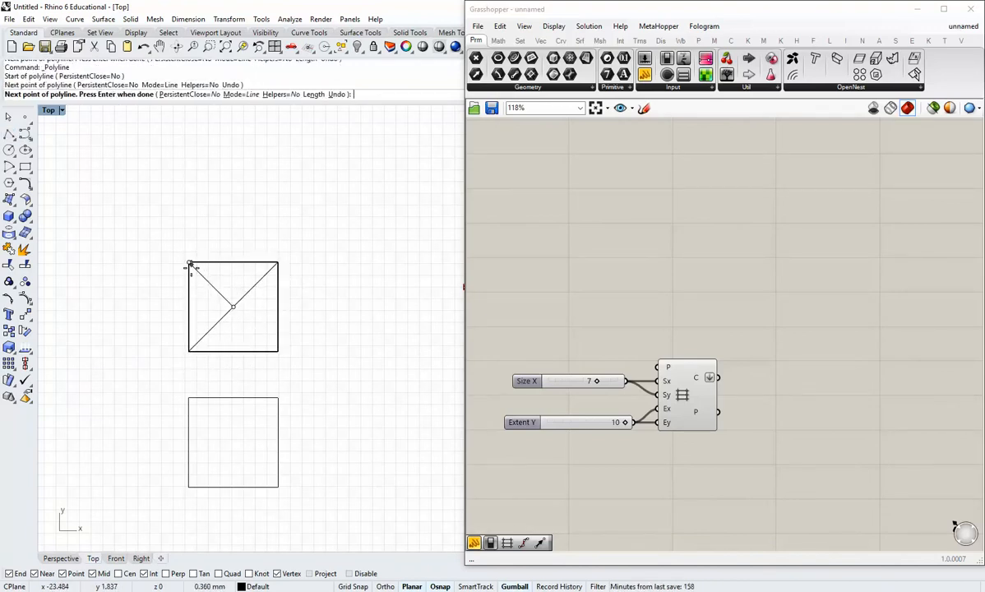
key(Return)
Draw a diagonal across the lower square from its lower-left to its upper-right corner.
right_drag(308, 402, 297, 383)
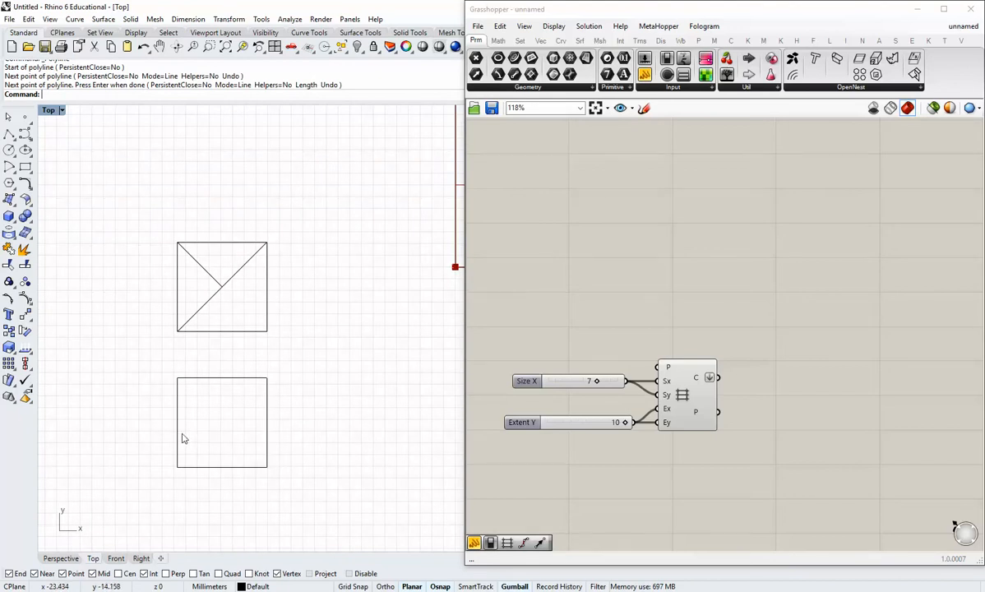
key(Return)
click(178, 466)
click(267, 380)
key(Return)
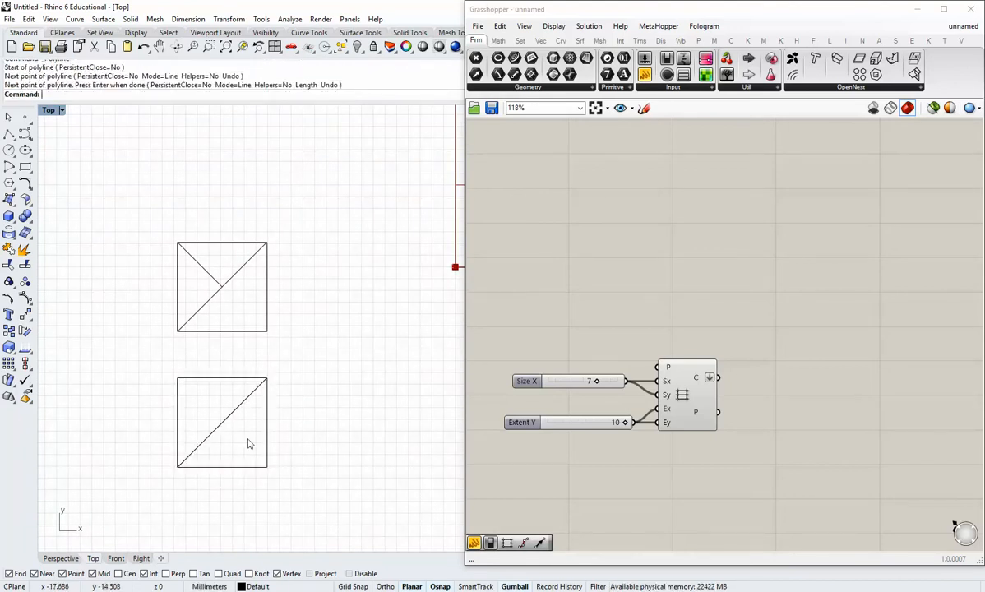
Draw two lines in the lower square joining its centre to the midpoints of the bottom and right edges.
key(Return)
click(223, 465)
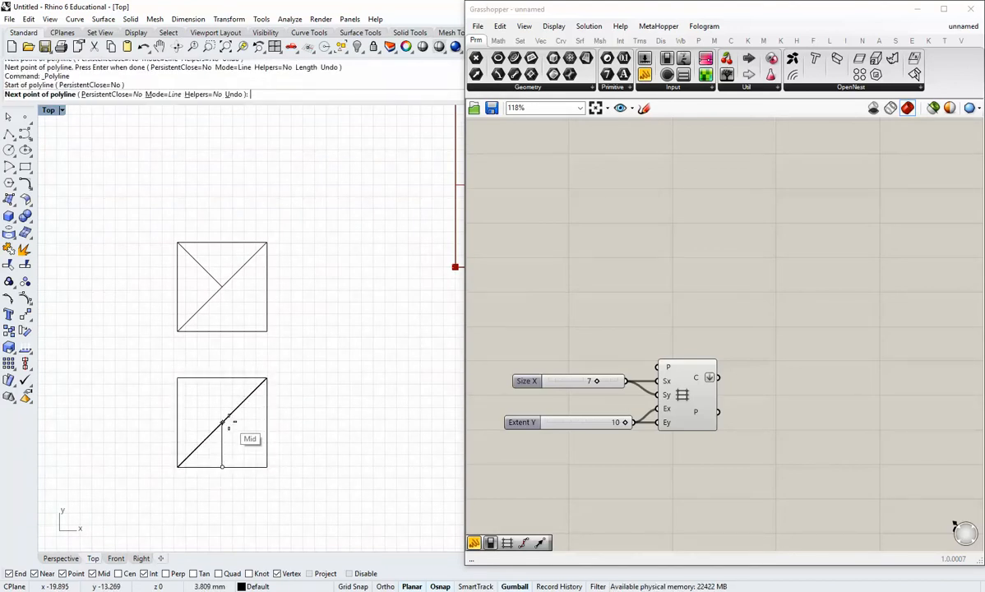
click(223, 423)
key(Return)
key(Return)
click(223, 423)
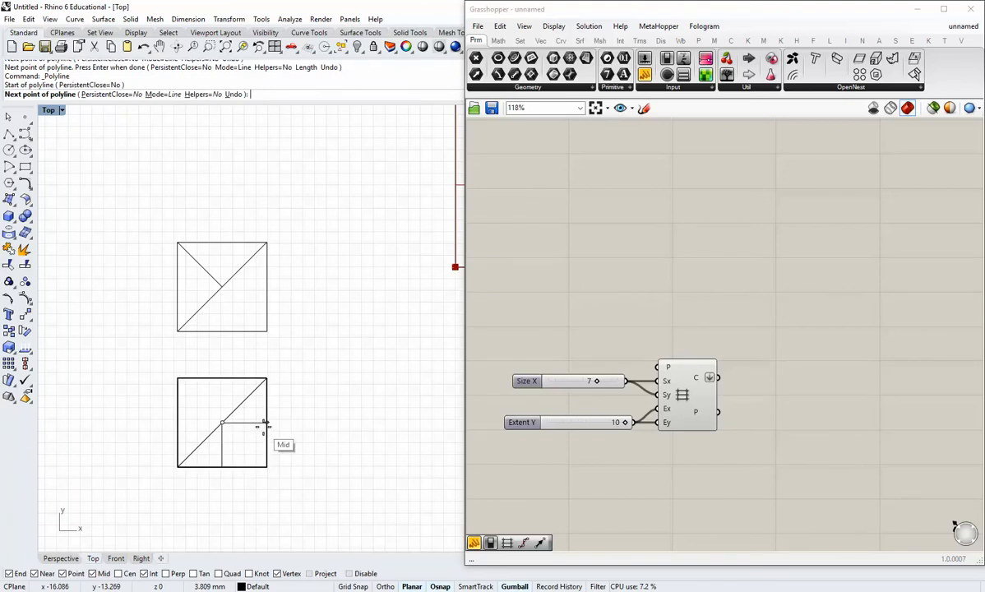
click(264, 424)
key(Return)
Delete the lower square's diagonal and draw a line from its centre to the upper-left corner.
click(240, 414)
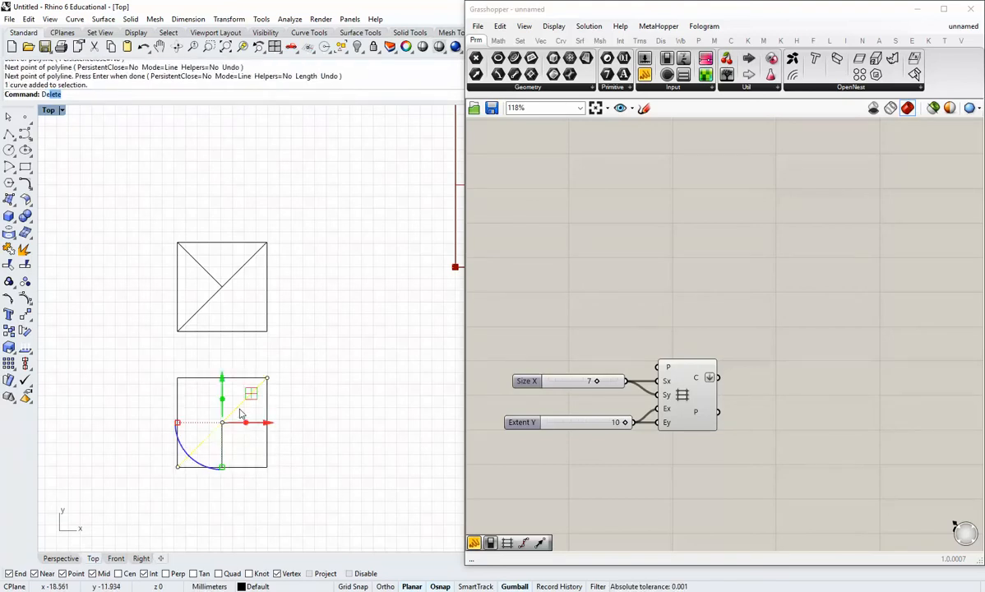
key(Delete)
key(Return)
click(224, 424)
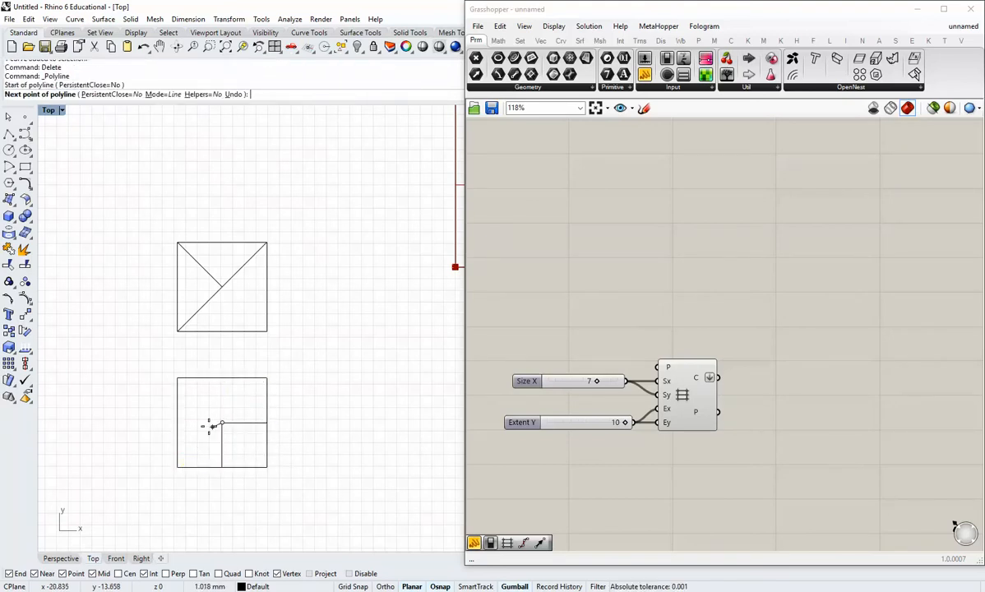
click(178, 379)
key(Return)
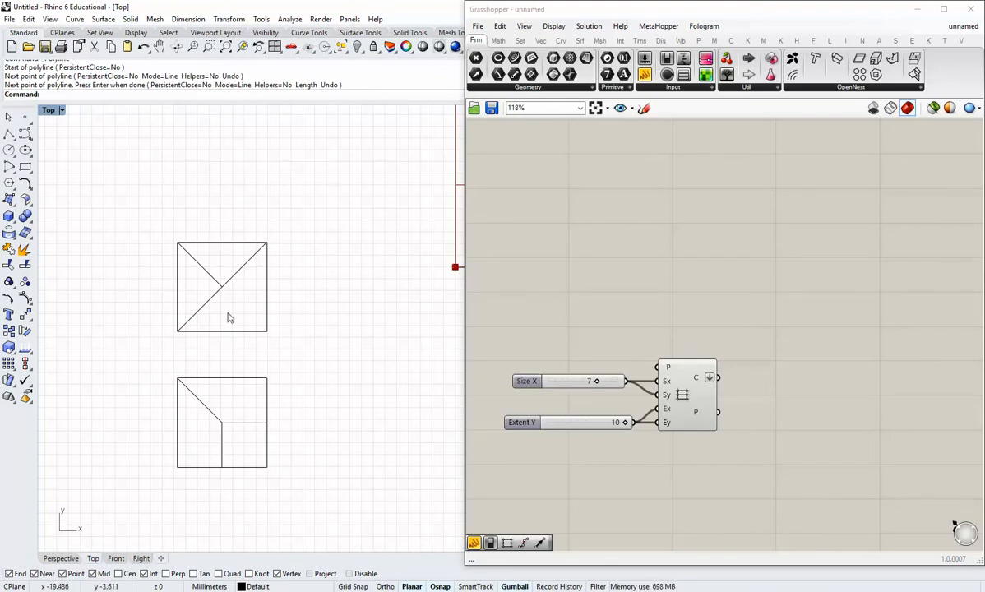
Examine the inner lines and outer outlines of both pattern squares, and their position beside the grid.
click(235, 423)
click(215, 417)
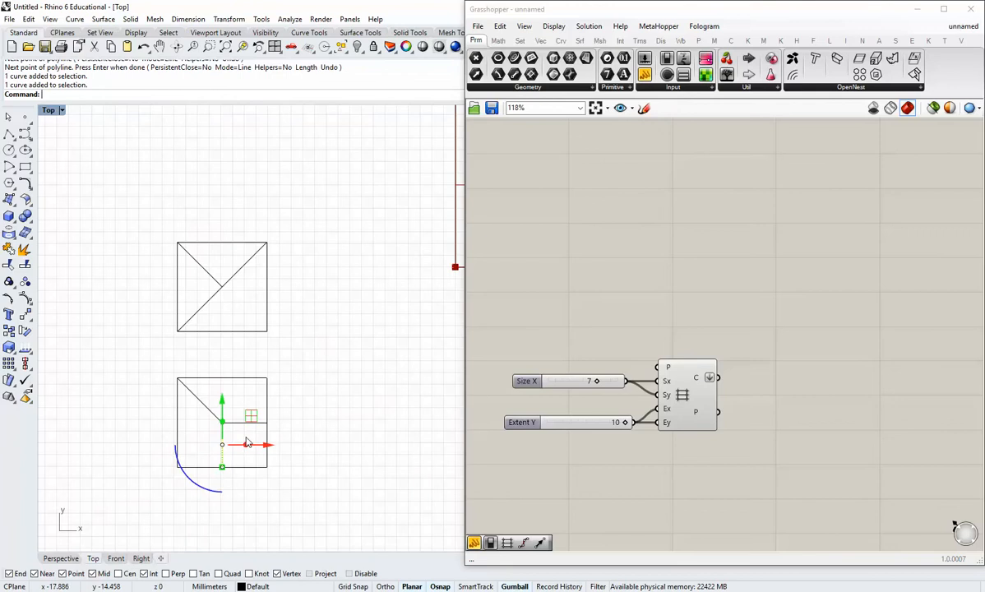
key(Escape)
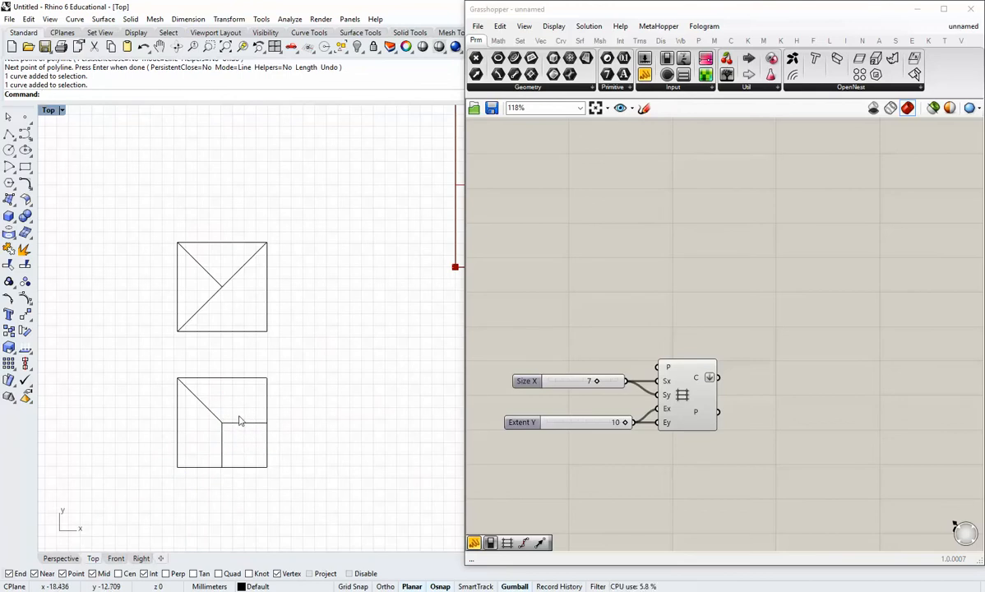
right_drag(234, 399, 253, 384)
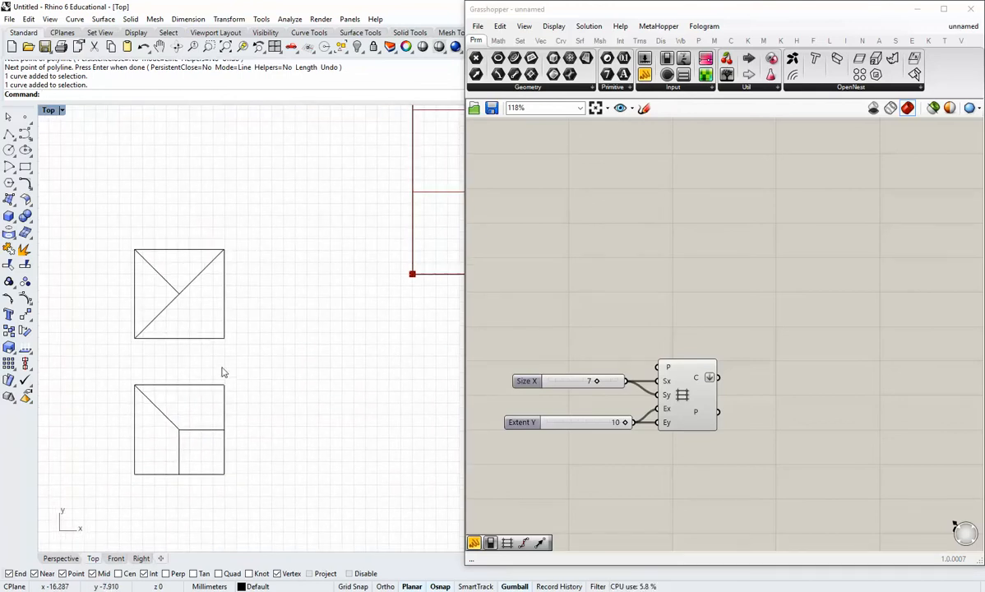
drag(188, 300, 154, 261)
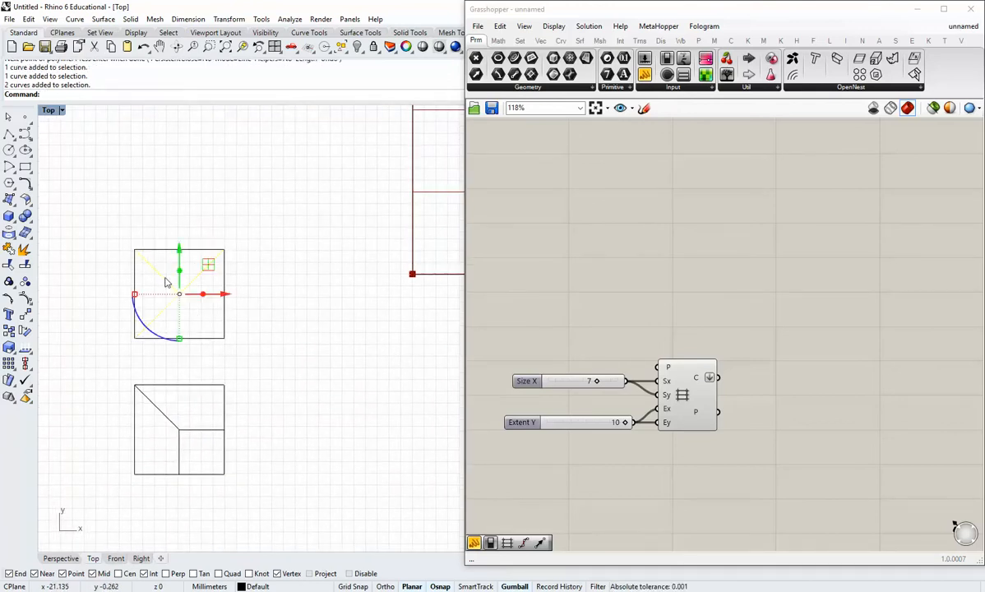
key(Escape)
drag(190, 422, 157, 391)
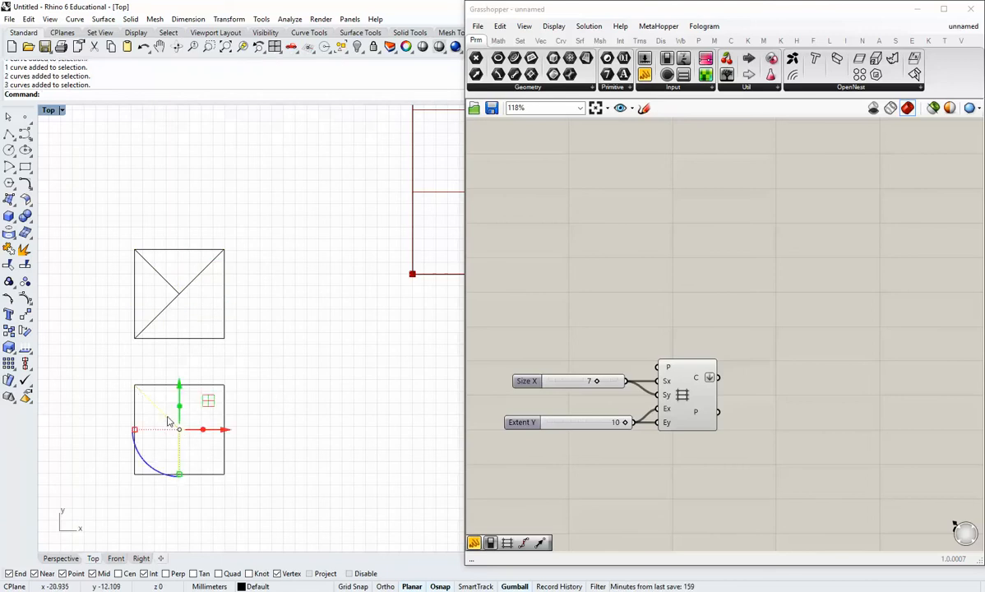
key(Escape)
click(222, 339)
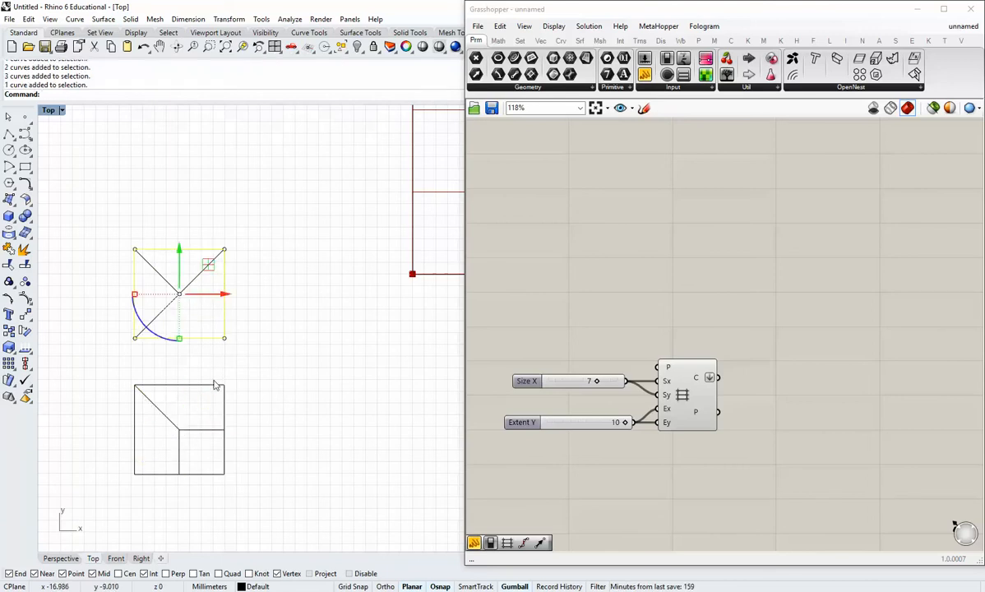
click(214, 384)
key(Escape)
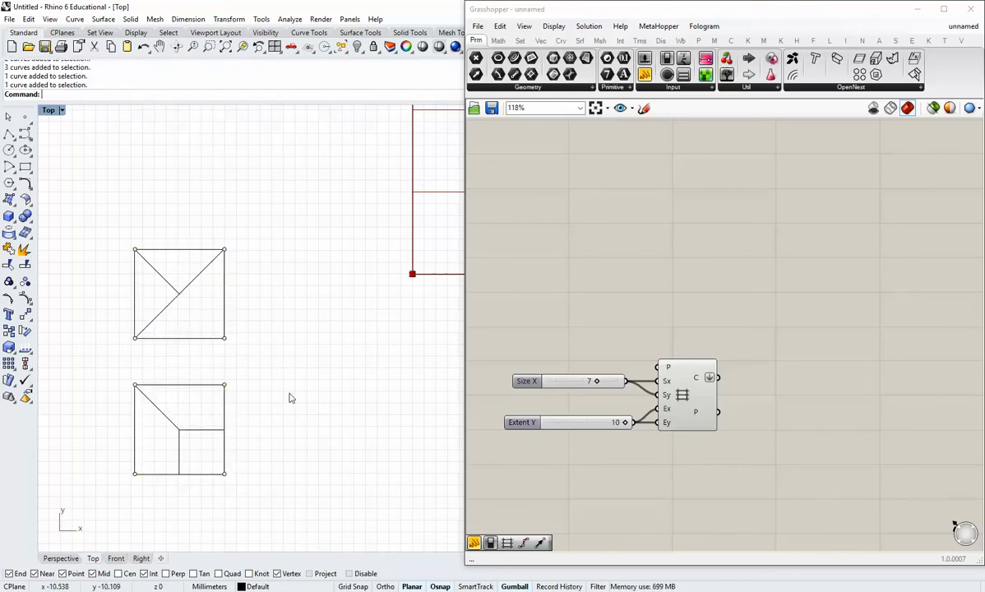
scroll(288, 389, down, 4)
right_drag(288, 385, 241, 409)
drag(174, 354, 162, 340)
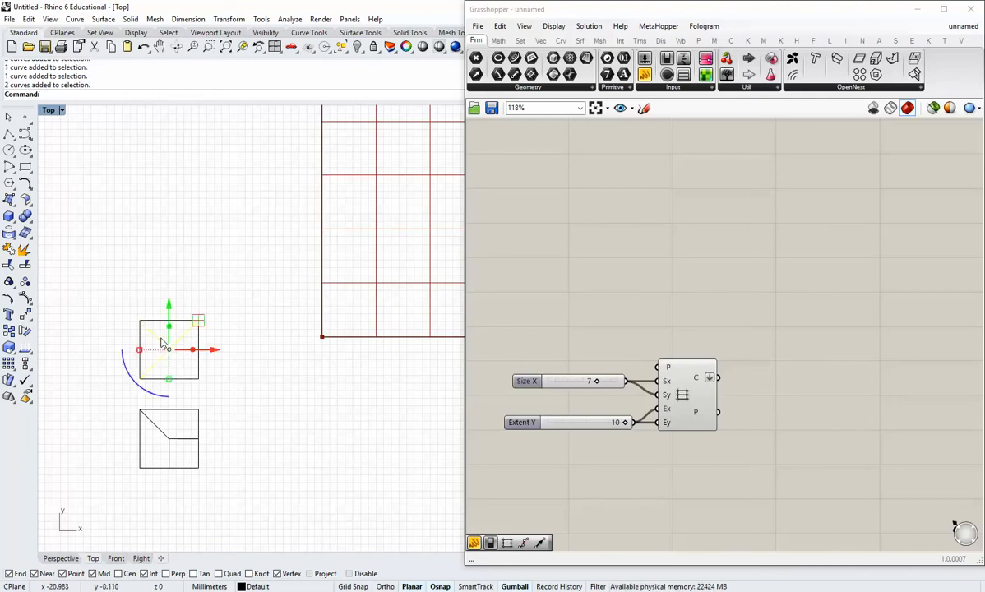
right_drag(333, 278, 288, 304)
key(Escape)
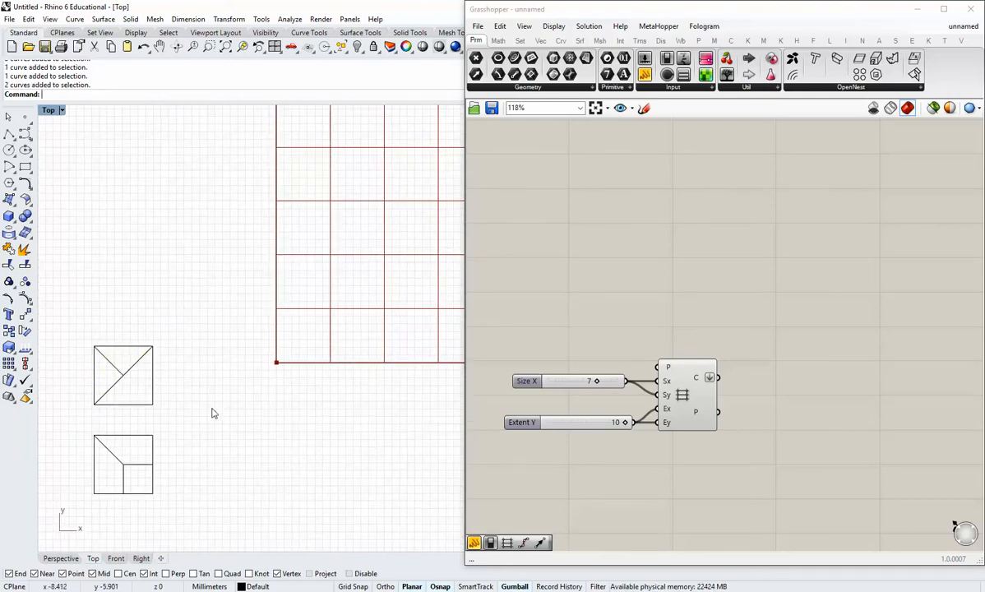
click(140, 405)
key(Escape)
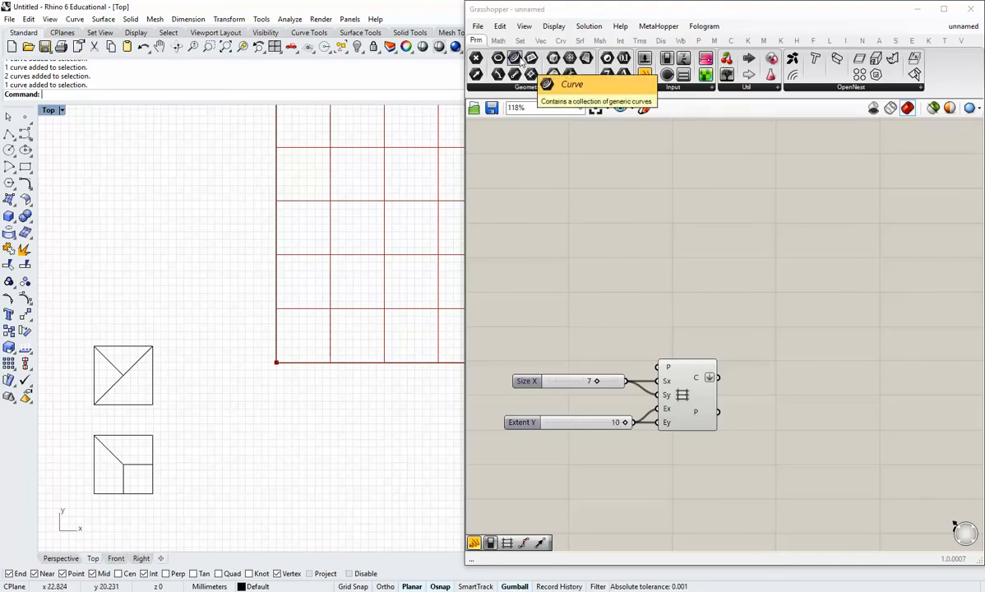
Add a Curve parameter above the grid component in Grasshopper and reference the upper square's two inner lines as multiple curves.
drag(498, 58, 587, 215)
right_drag(576, 243, 589, 302)
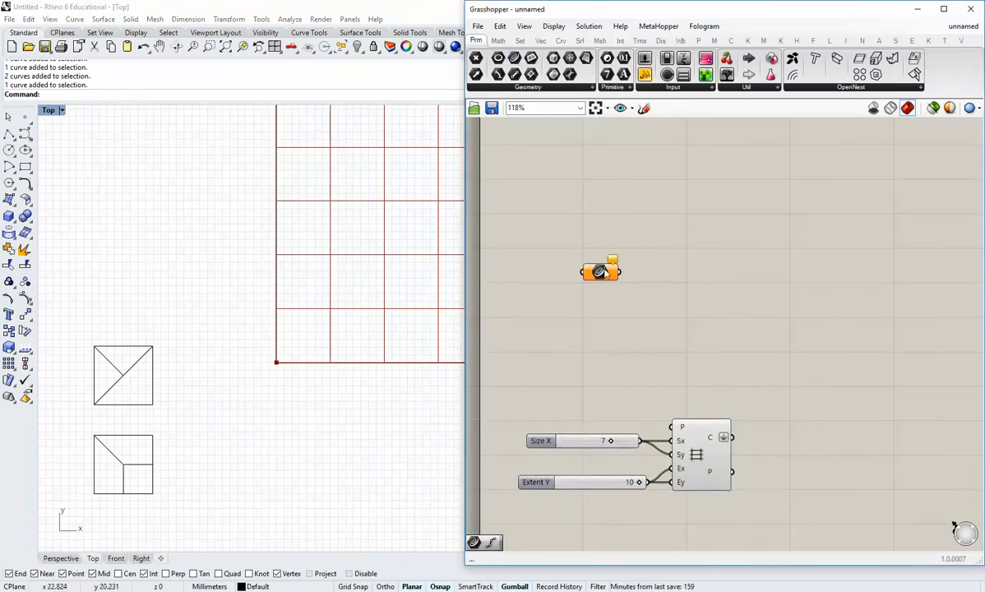
drag(601, 277, 557, 239)
right_click(557, 238)
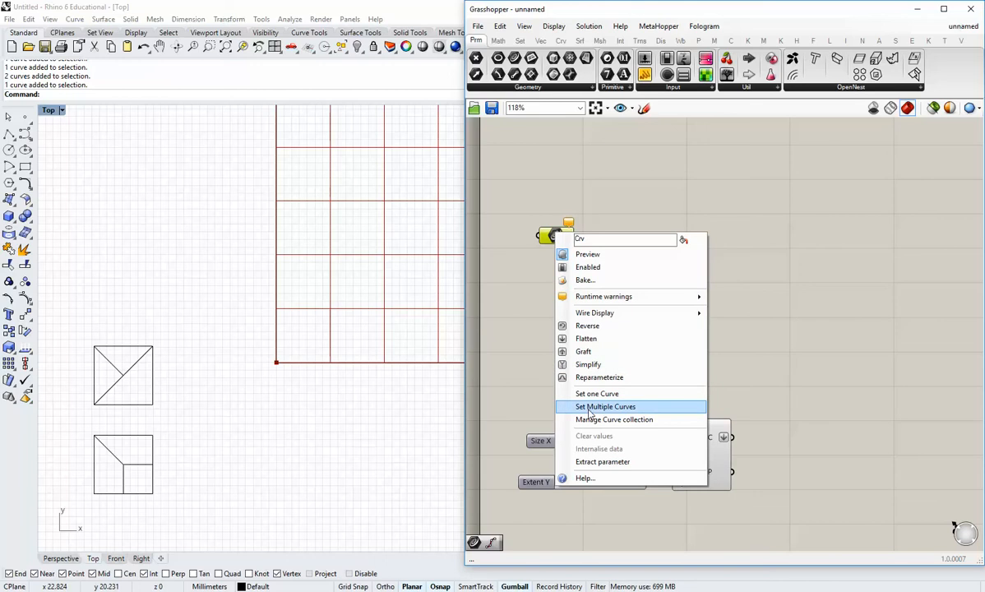
click(553, 384)
click(117, 376)
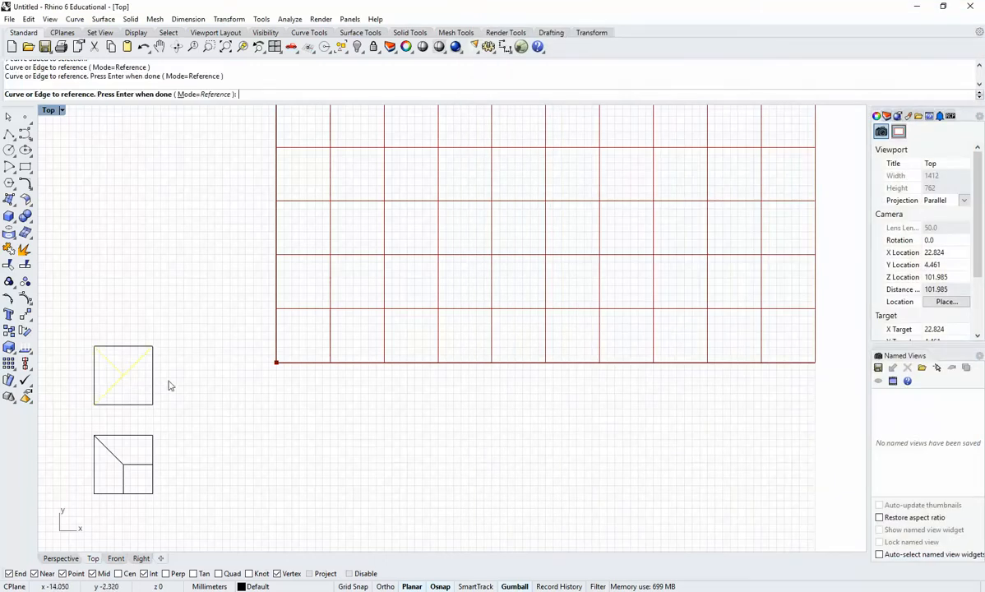
key(Return)
click(626, 298)
drag(559, 236, 556, 197)
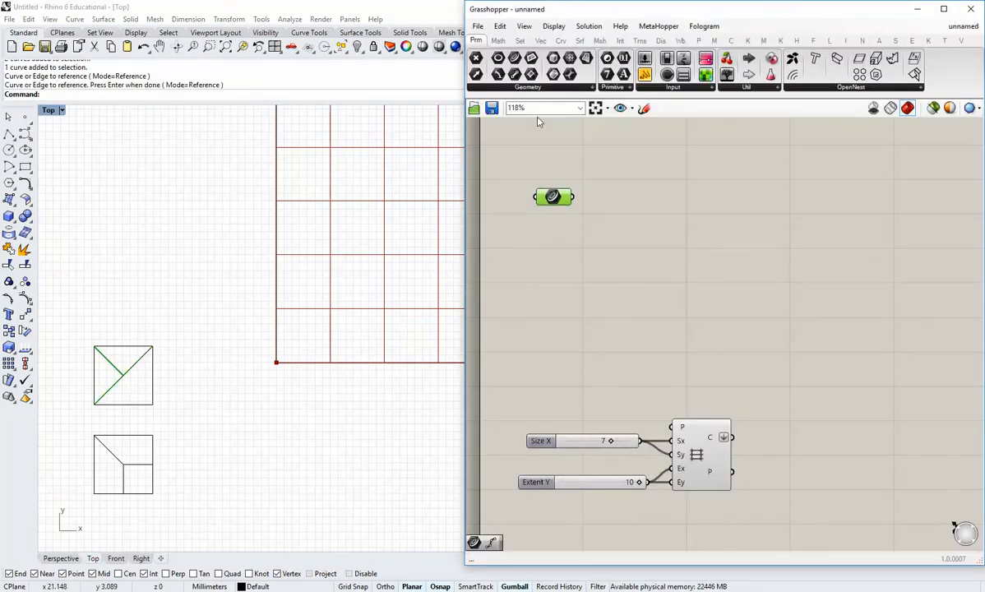
click(532, 138)
Add a second Curve parameter, reference the lower square's three inner lines as multiple curves, and place it well below the first.
drag(503, 60, 556, 246)
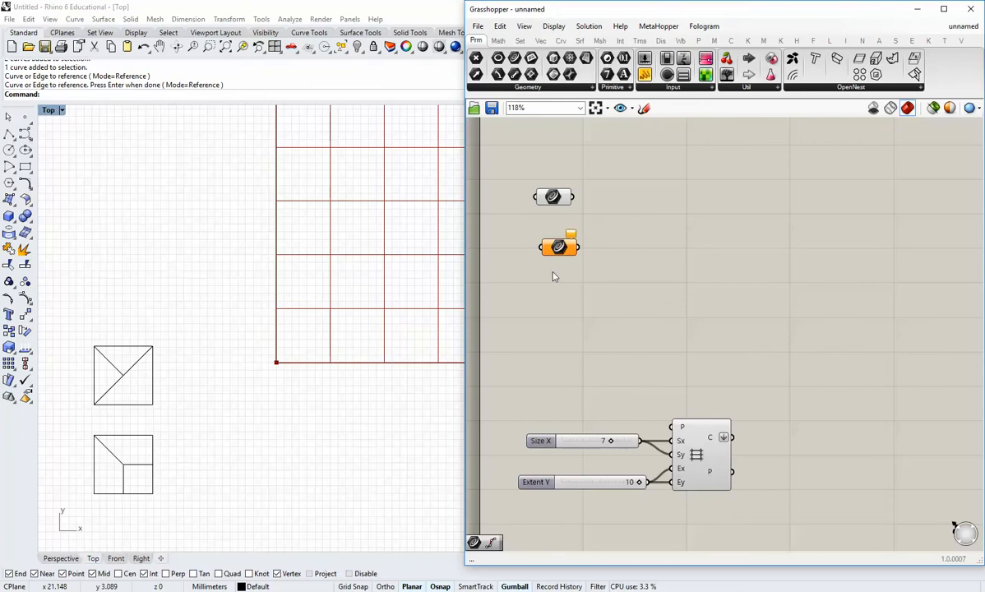
right_click(560, 251)
click(606, 426)
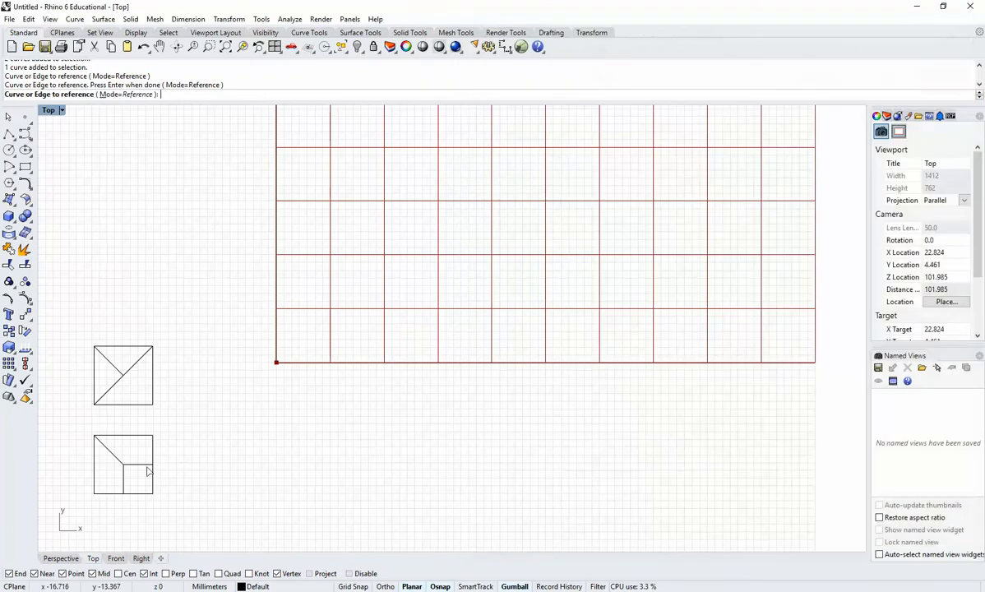
drag(133, 474, 114, 449)
right_click(217, 463)
click(553, 277)
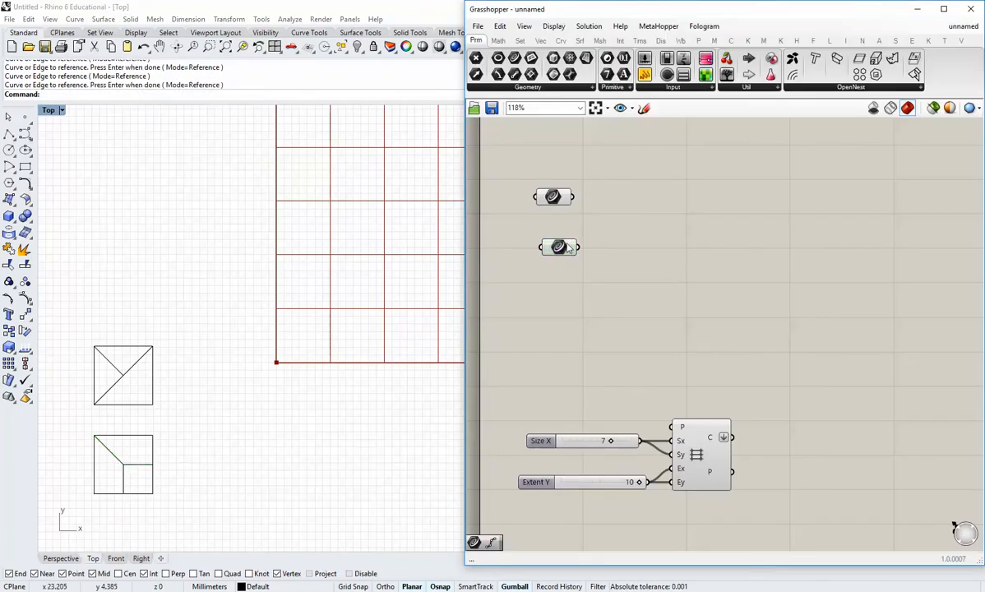
drag(560, 247, 557, 290)
click(561, 328)
Add a Curve parameter directly beneath the first, reference the upper square's outline as one curve, and align the parameters in a column.
click(557, 132)
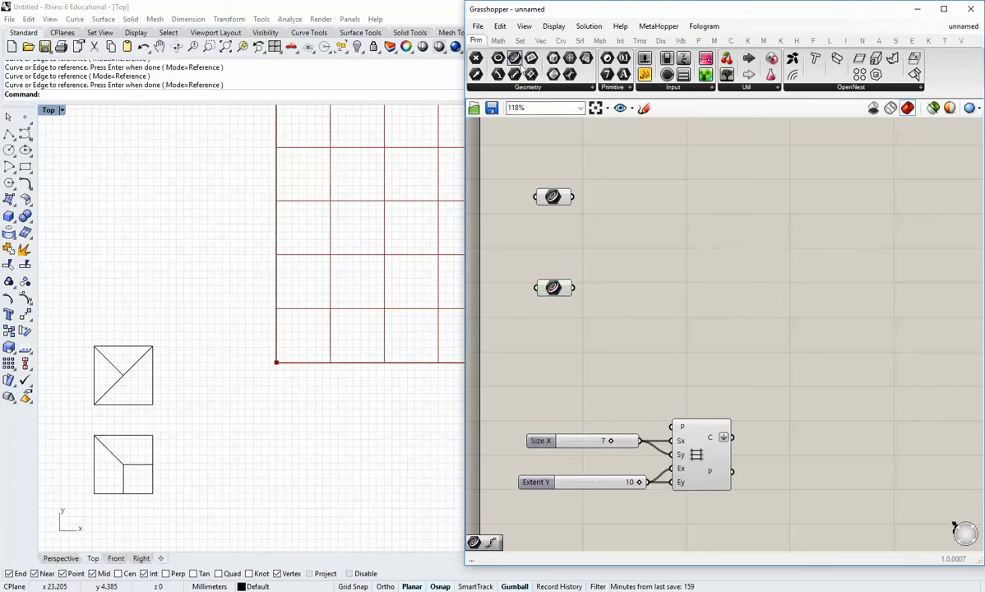
click(553, 223)
right_click(553, 223)
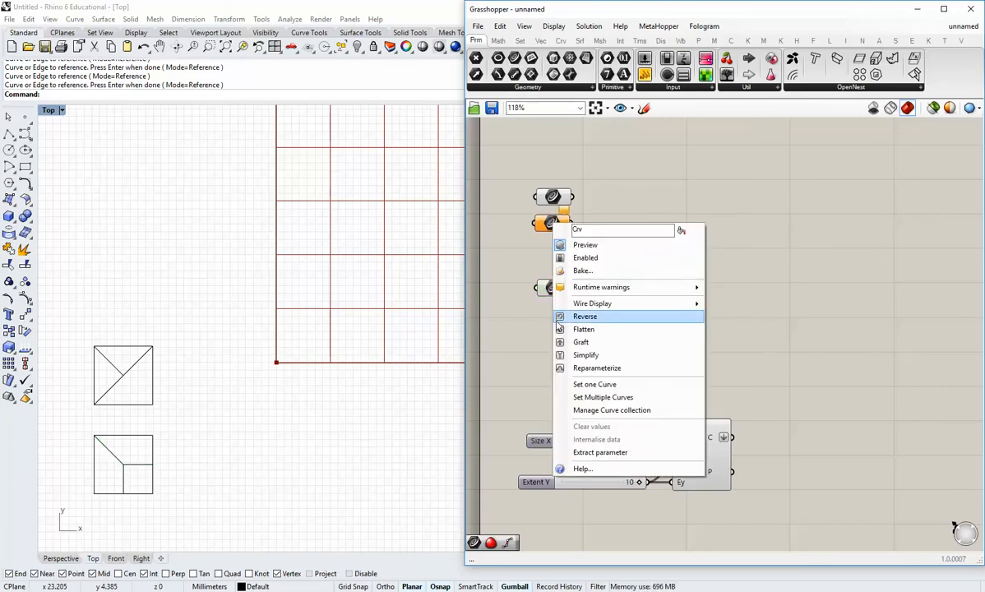
click(588, 384)
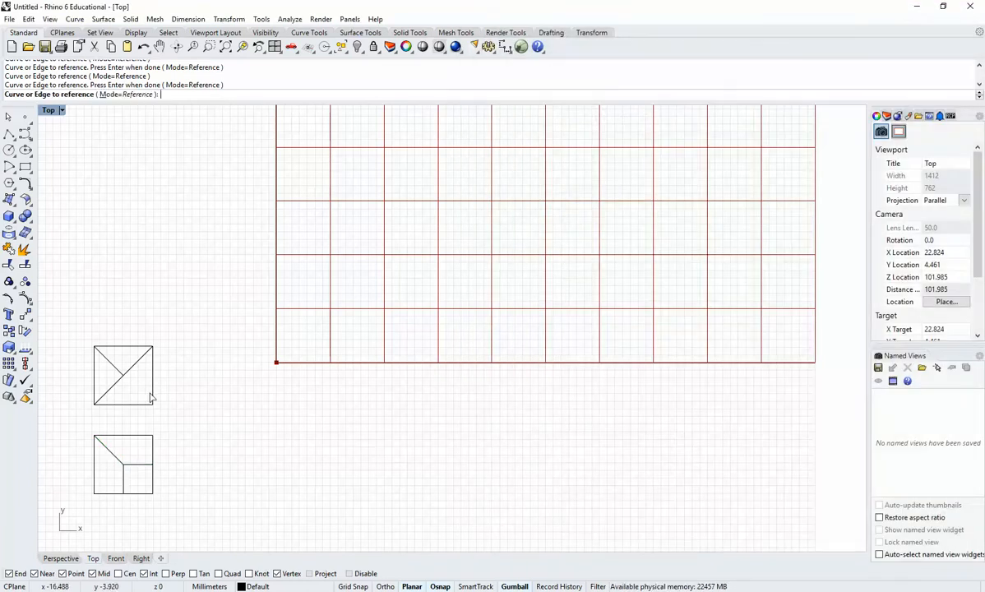
click(153, 391)
drag(564, 232, 560, 226)
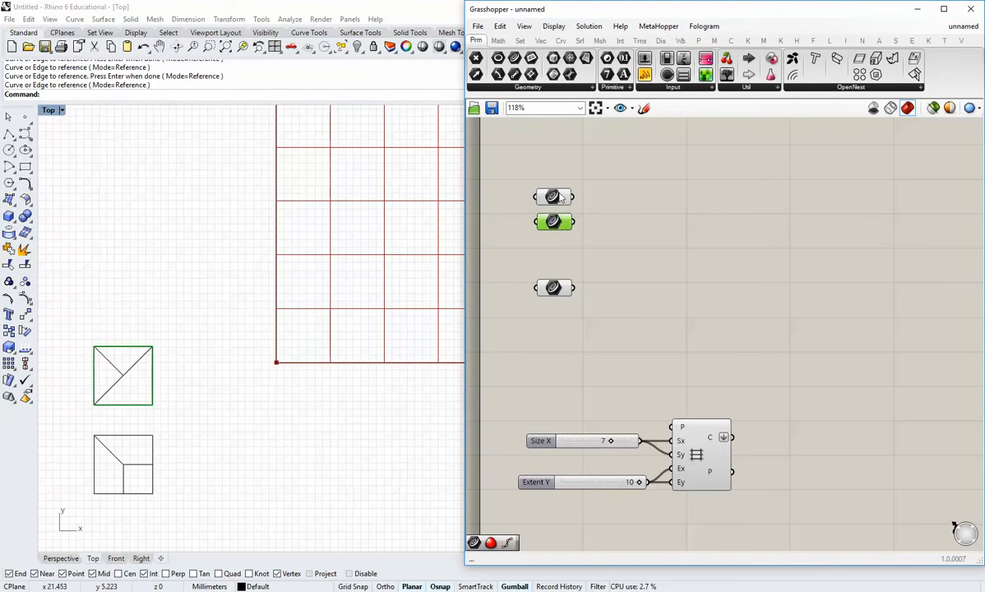
click(561, 196)
click(612, 276)
mouse_move(557, 286)
mouse_down()
mouse_move(557, 275)
mouse_move(557, 289)
mouse_up()
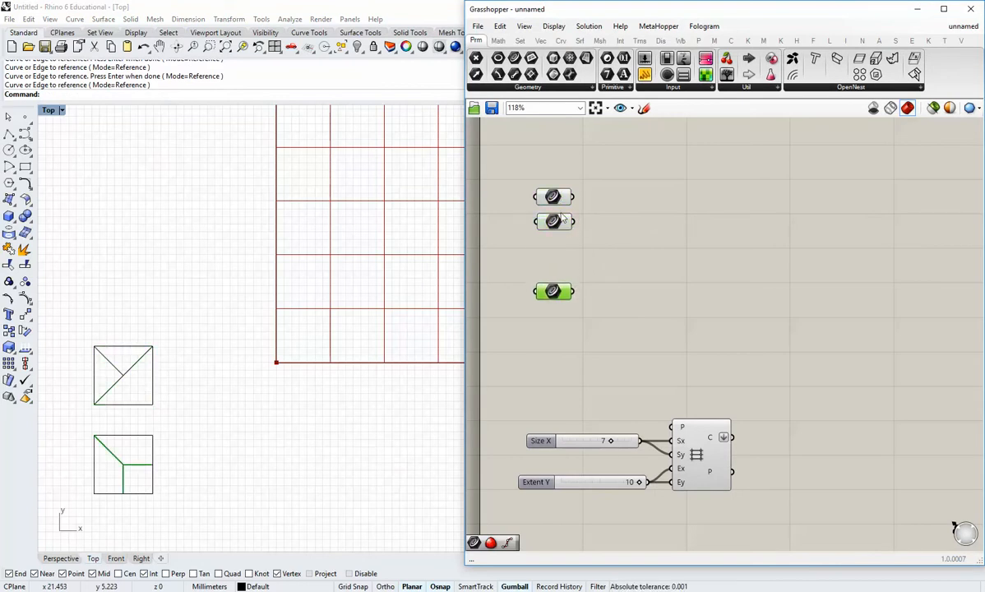
Add a fourth Curve parameter directly beneath the lower inner-lines parameter and reference the lower square's outline as one curve.
click(514, 57)
click(555, 319)
click(582, 346)
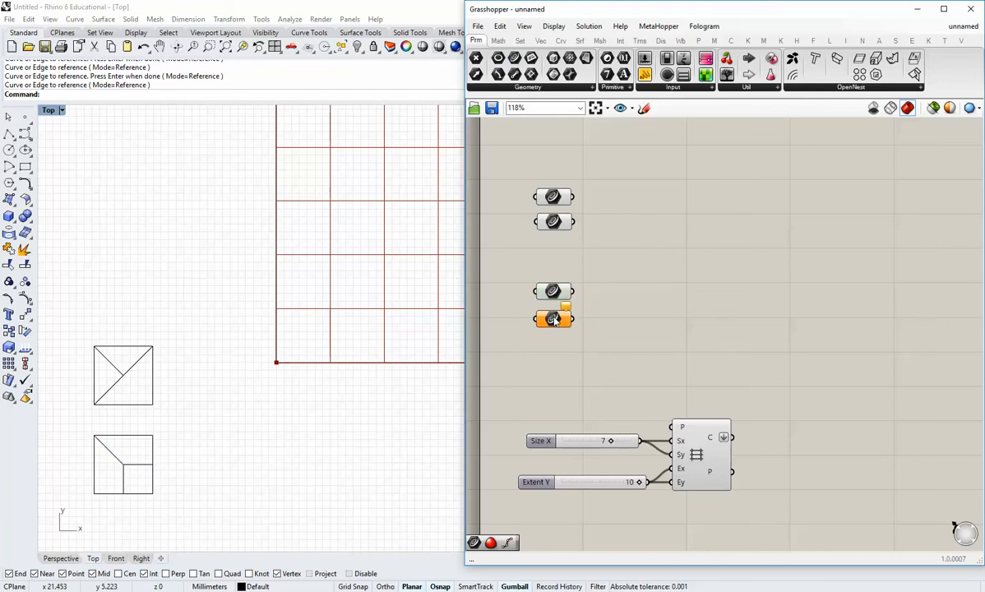
right_click(555, 319)
click(579, 479)
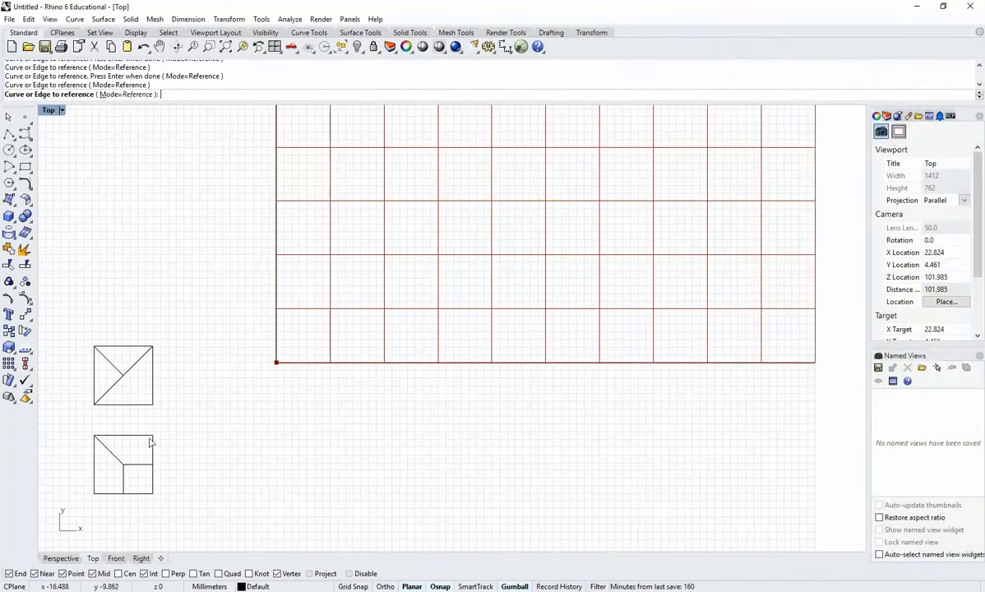
click(152, 444)
click(576, 354)
drag(582, 343, 546, 264)
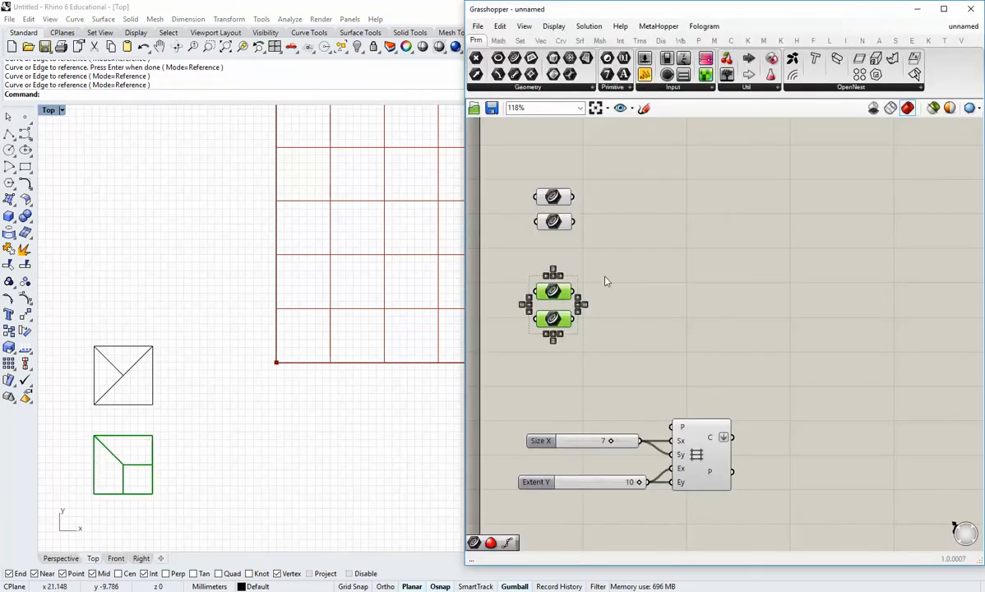
click(605, 279)
click(563, 298)
click(571, 253)
Rename the upper inner-lines Curve parameter to "tile 1" and the outline parameter below it to "border 1".
scroll(564, 192, up, 2)
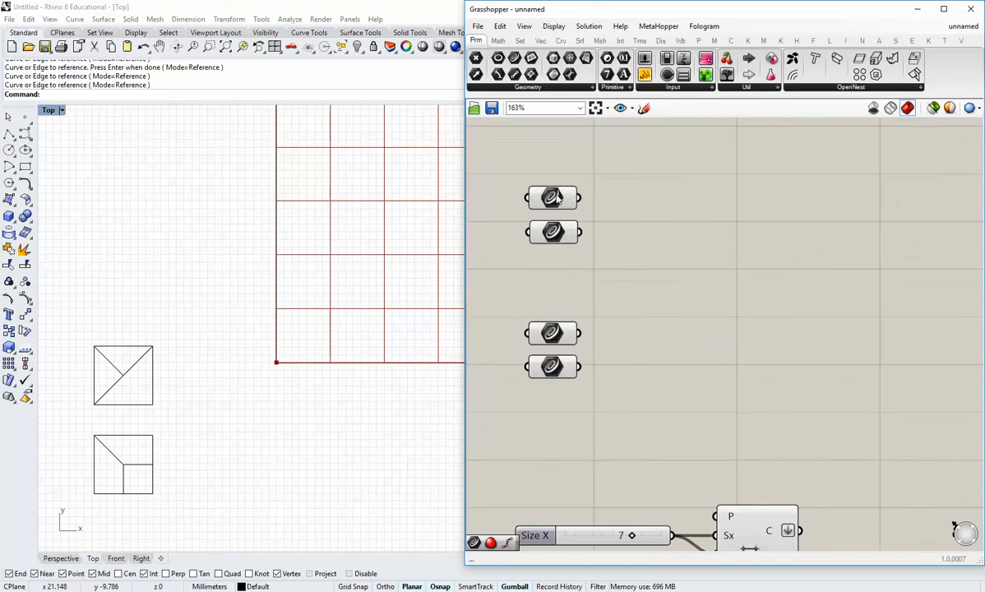
right_click(558, 197)
double_click(582, 202)
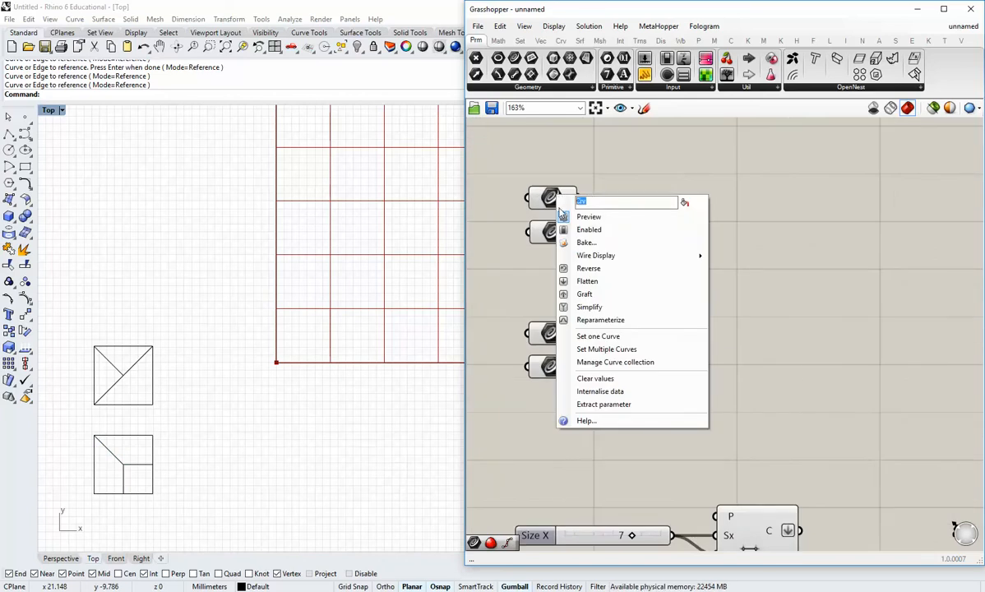
text(lile)
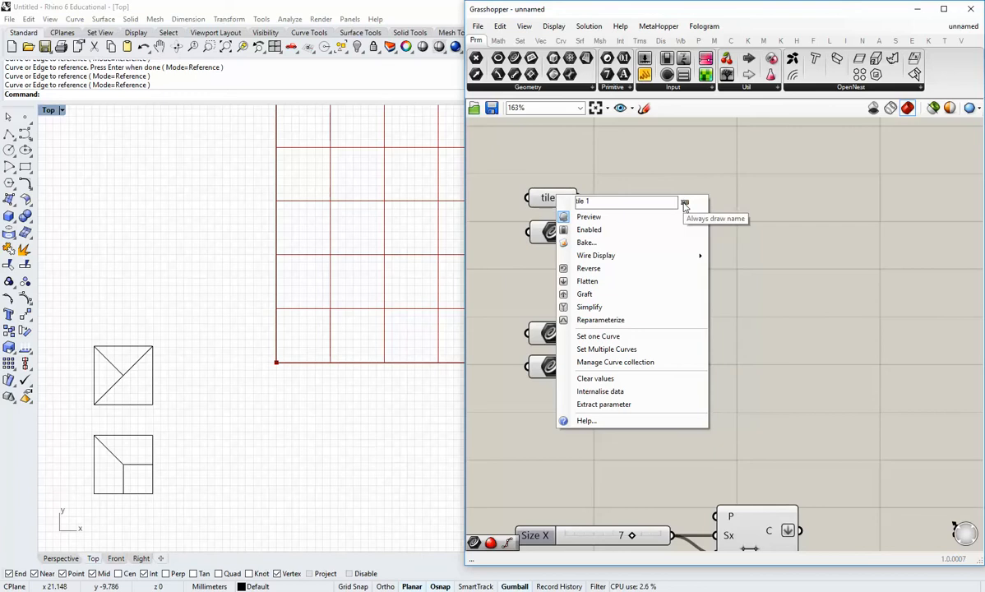
key(Return)
right_click(555, 237)
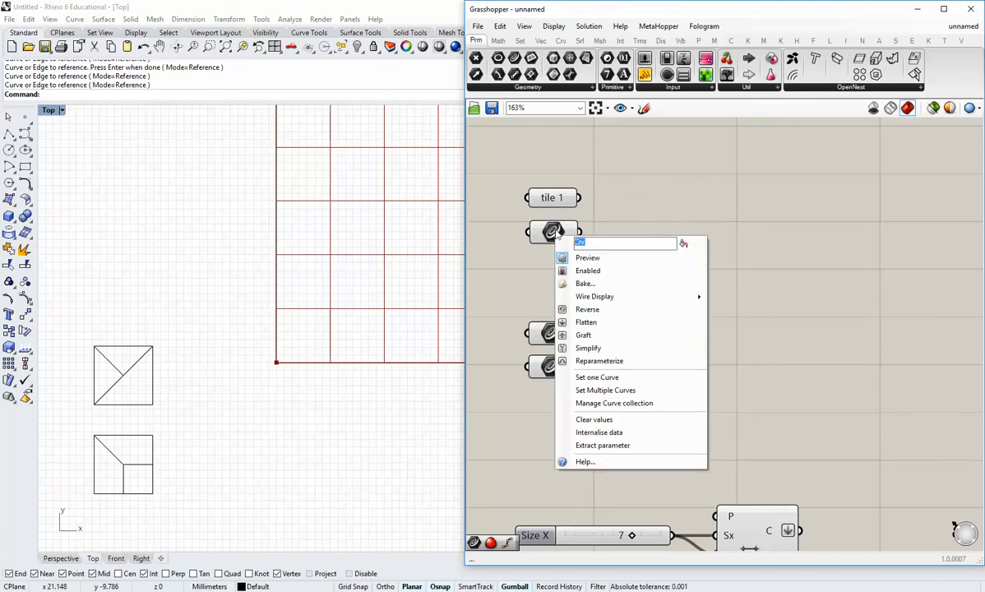
text(border)
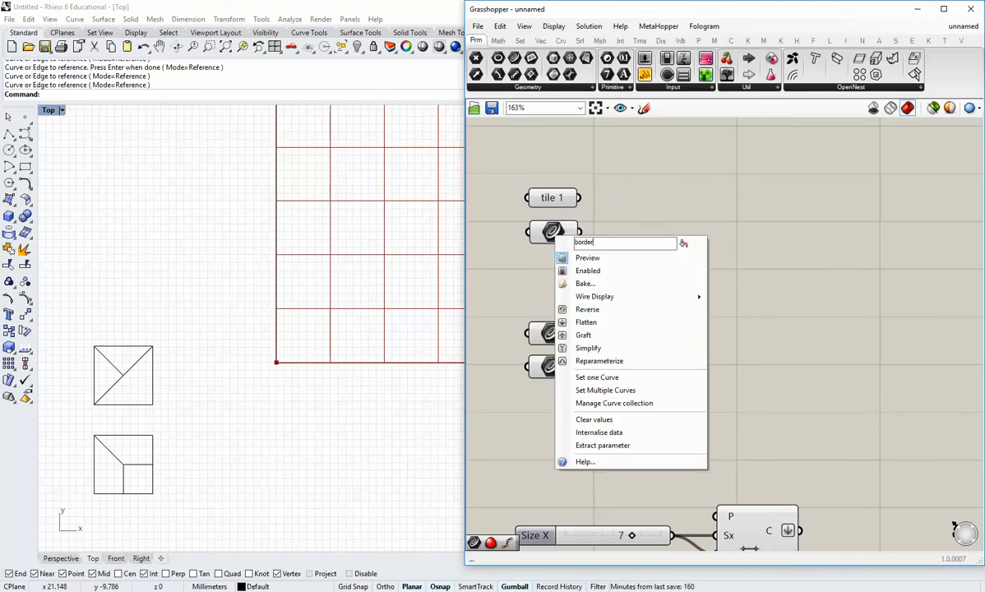
text( 1)
key(Return)
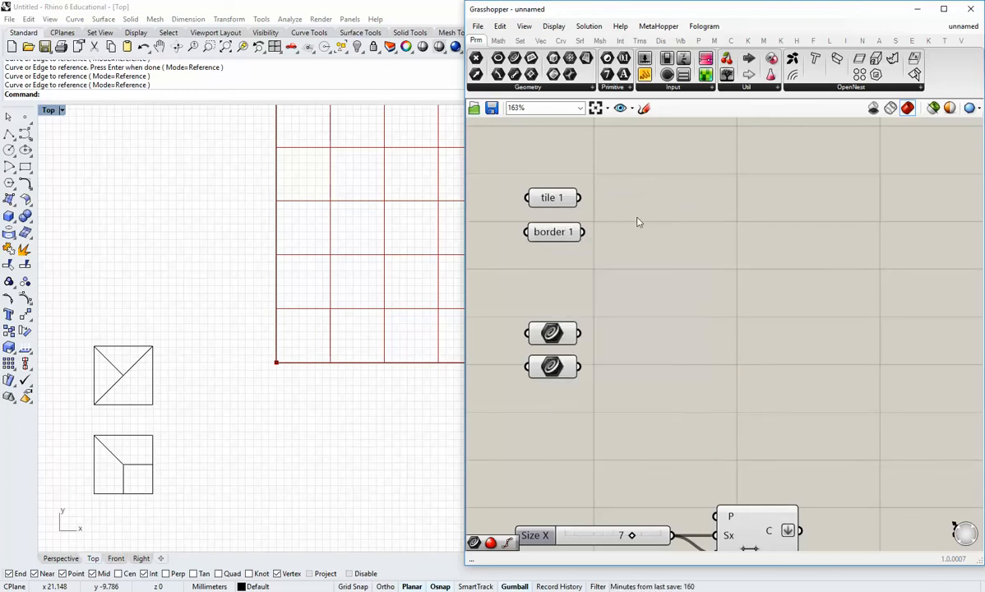
Rename the lower inner-lines Curve parameter to "tile 2" and the outline parameter below it to "border 2".
right_drag(596, 202, 601, 167)
right_click(567, 298)
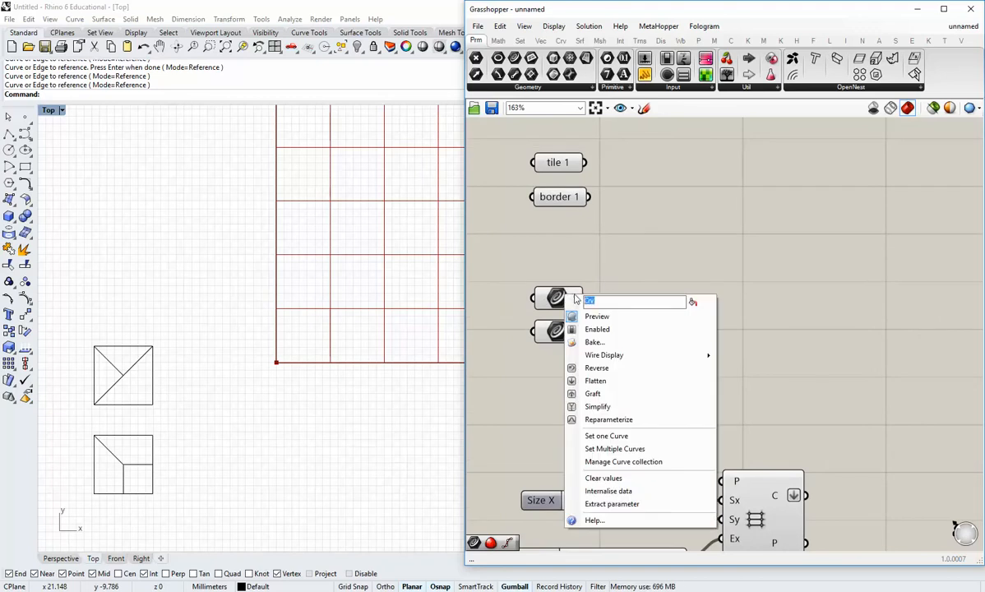
text(tile 2)
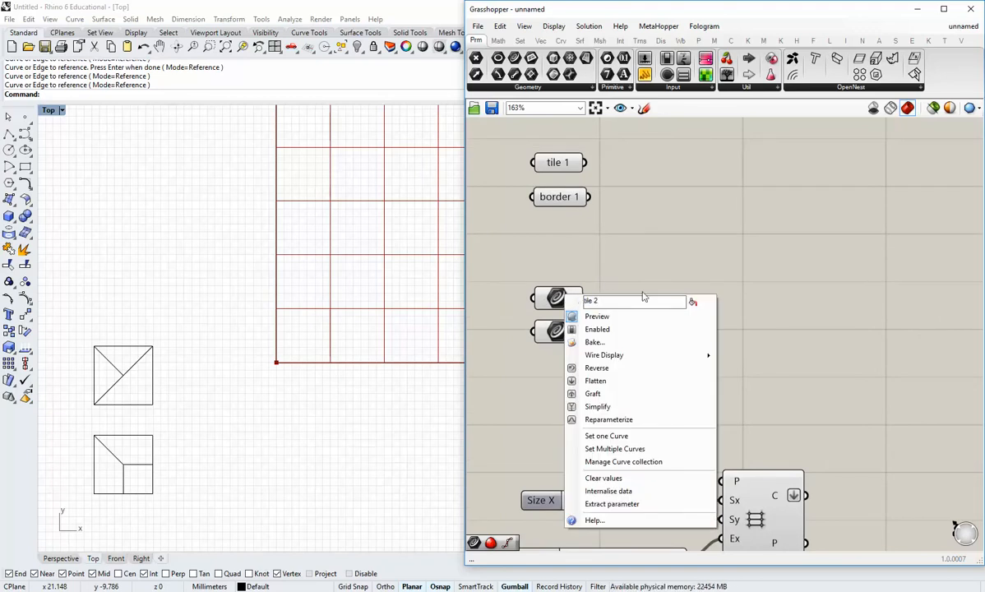
key(Return)
right_click(557, 331)
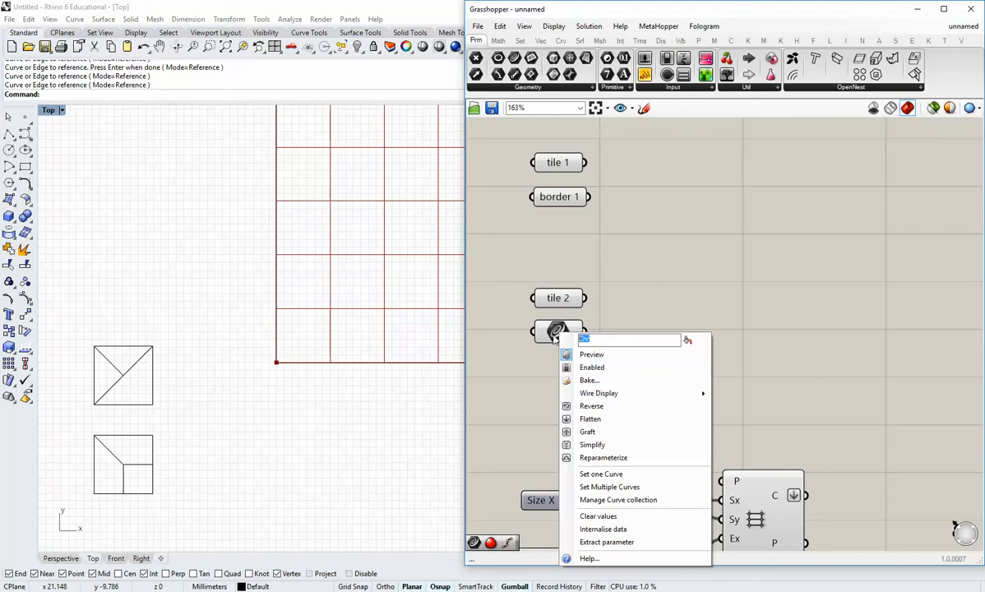
text(border 2)
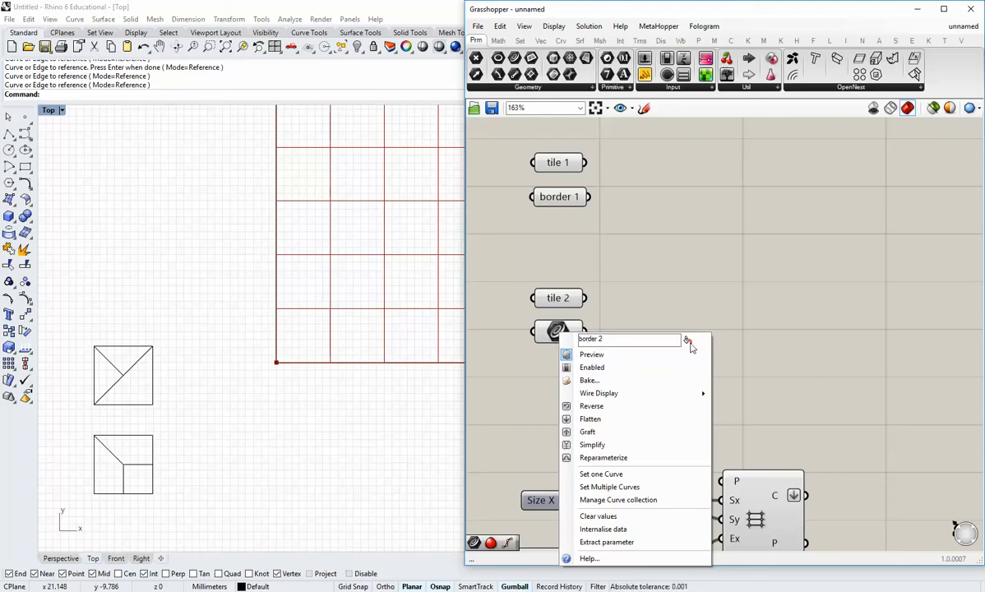
key(Return)
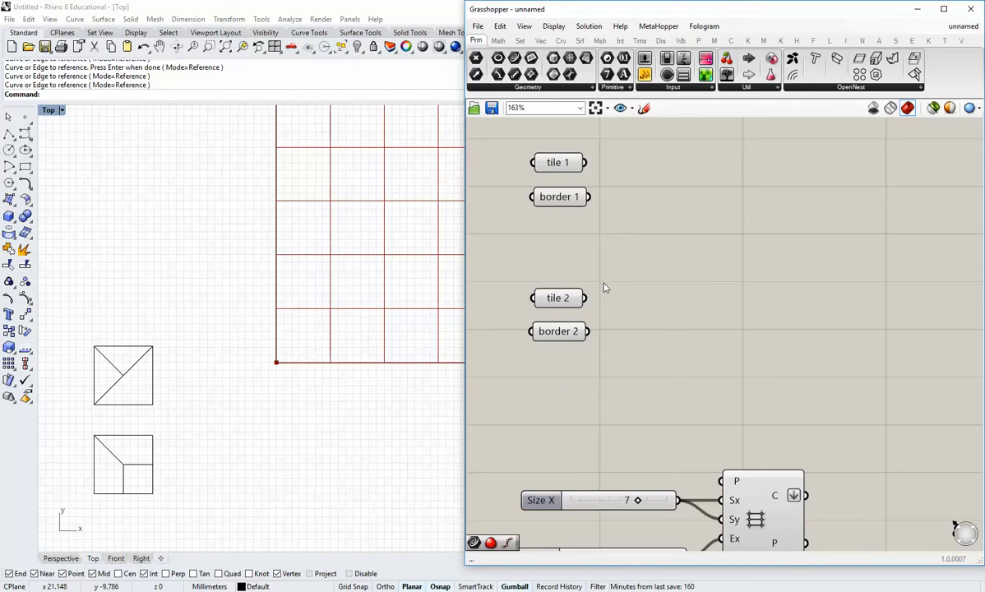
Add a Group component beside tile 1, connect tile 1 to its O input, and line the two up.
click(547, 218)
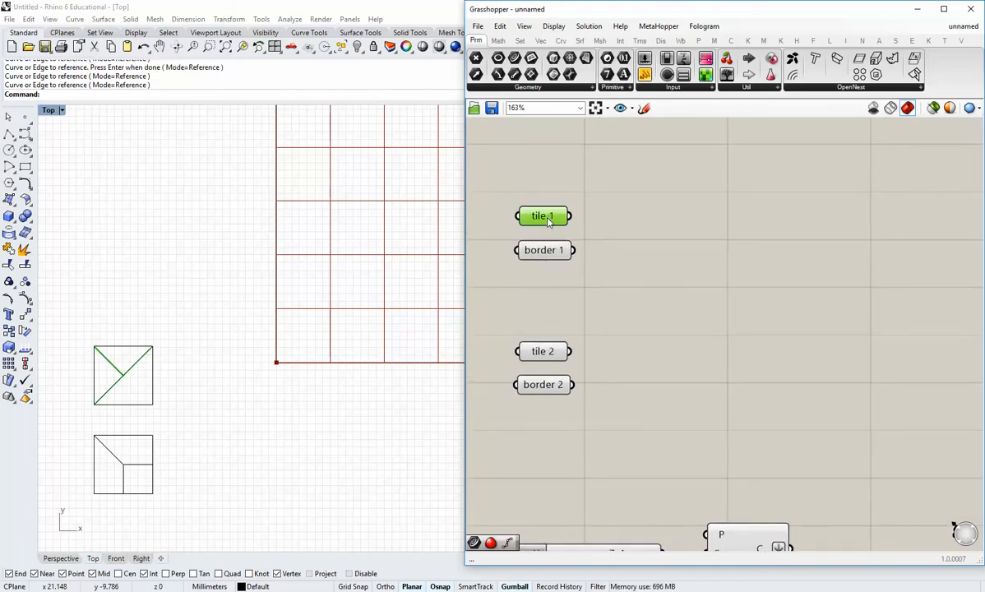
click(598, 162)
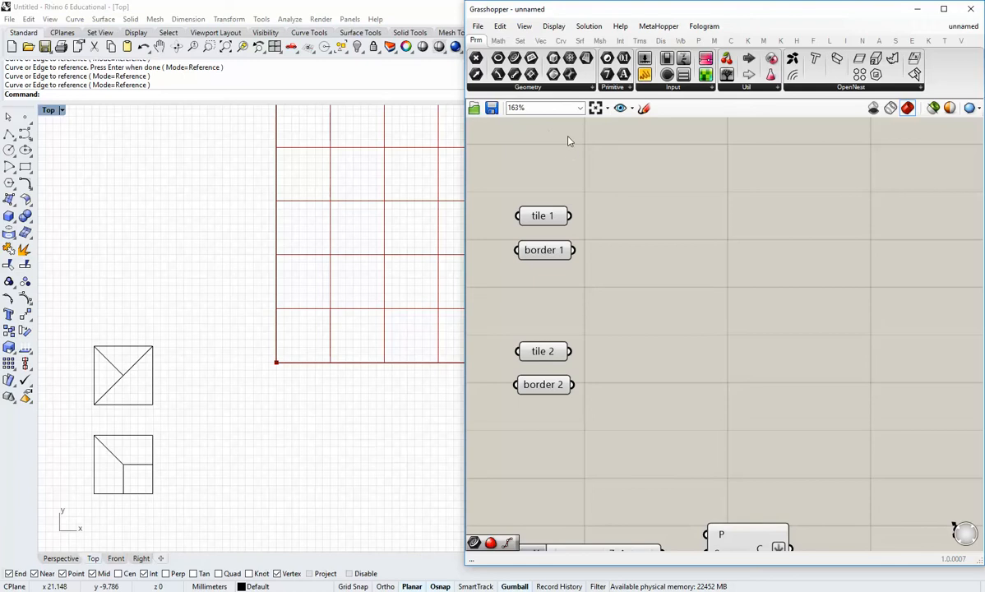
double_click(650, 169)
text(gro)
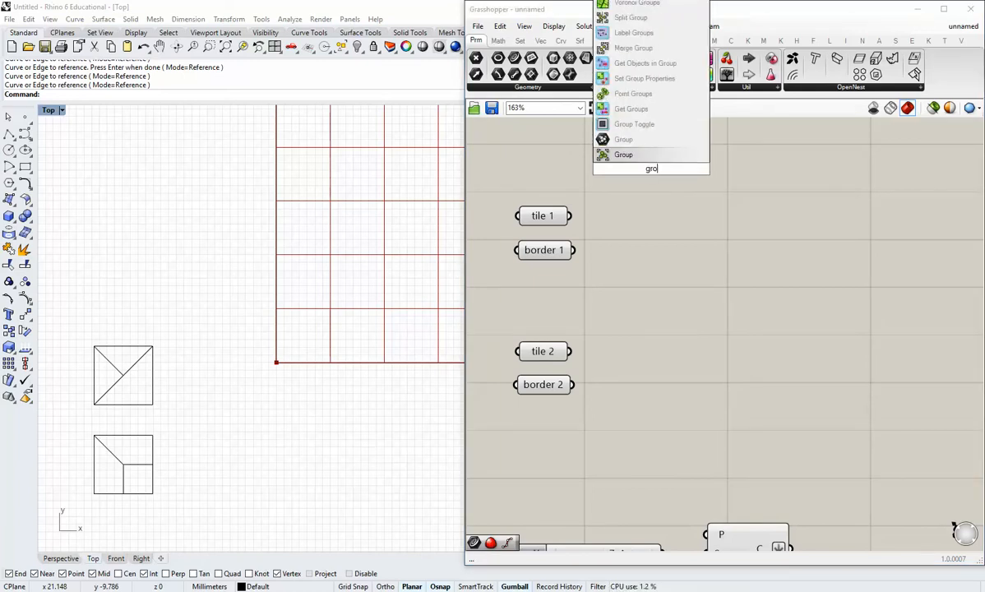
key(Return)
drag(646, 173, 657, 228)
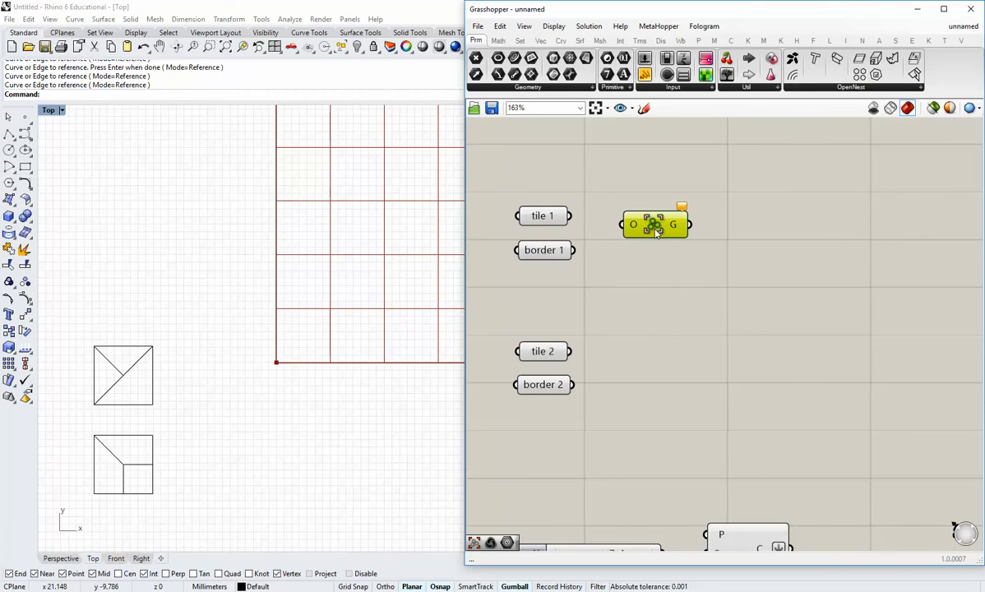
ctrl+alt+click(657, 234)
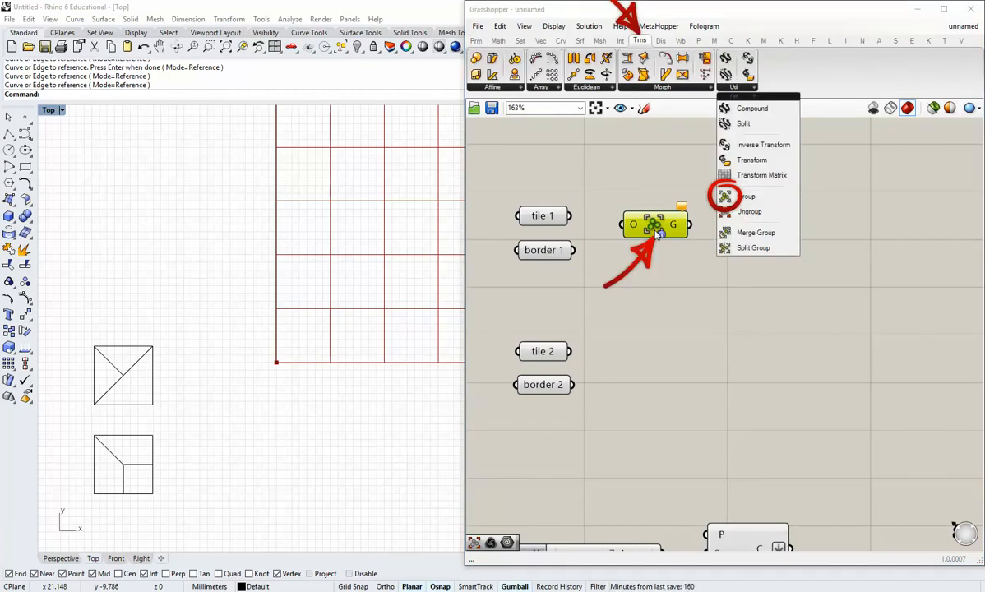
click(606, 228)
mouse_move(569, 217)
mouse_down()
mouse_move(625, 226)
mouse_move(665, 213)
mouse_up()
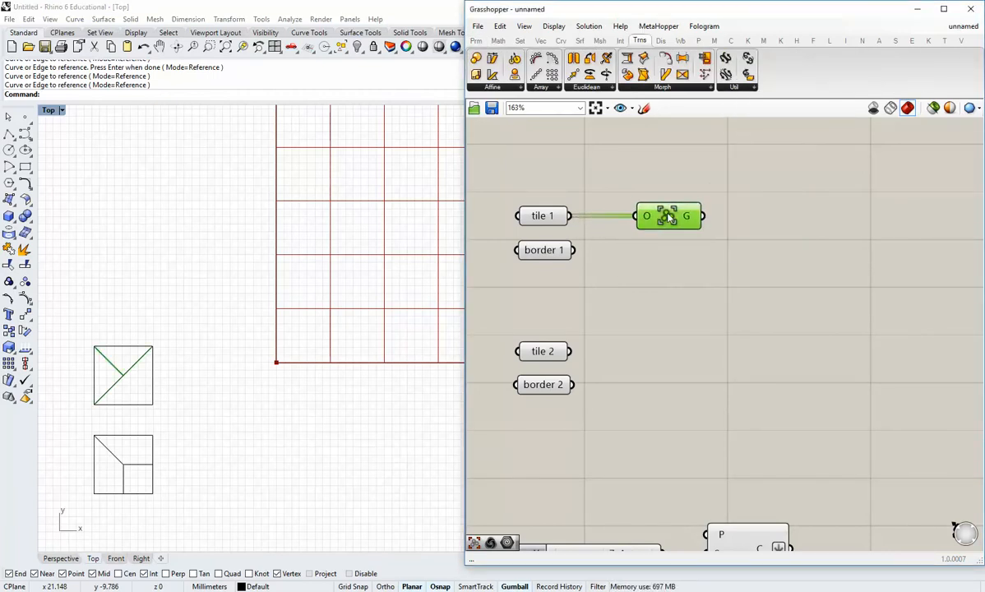
Duplicate the Group component beside tile 2, connect tile 2 to the copy, and align both Group components vertically.
scroll(668, 263, down, 3)
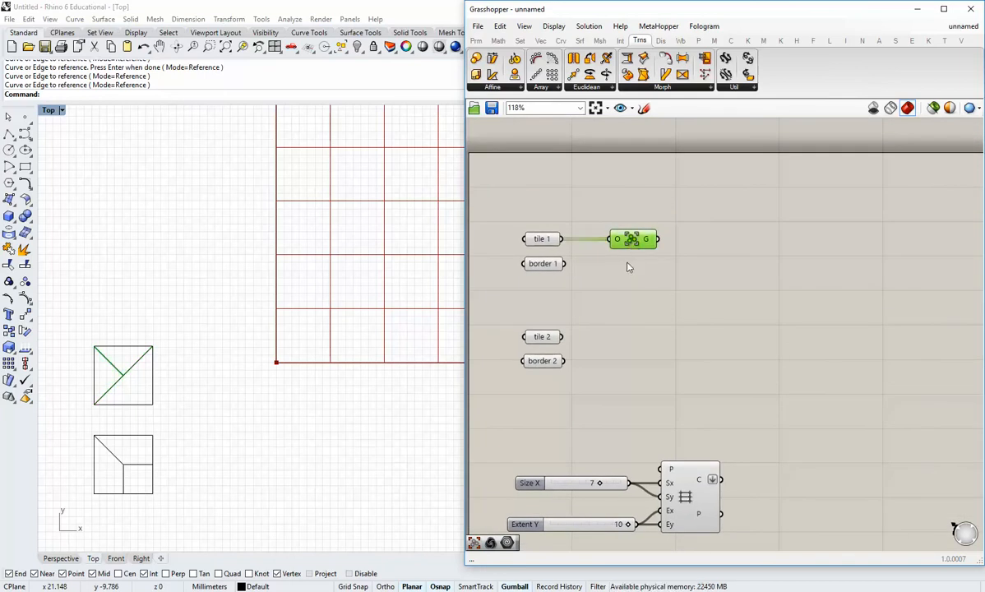
click(621, 265)
click(636, 244)
alt+drag(646, 247, 632, 353)
drag(562, 337, 596, 346)
drag(618, 345, 646, 235)
click(704, 270)
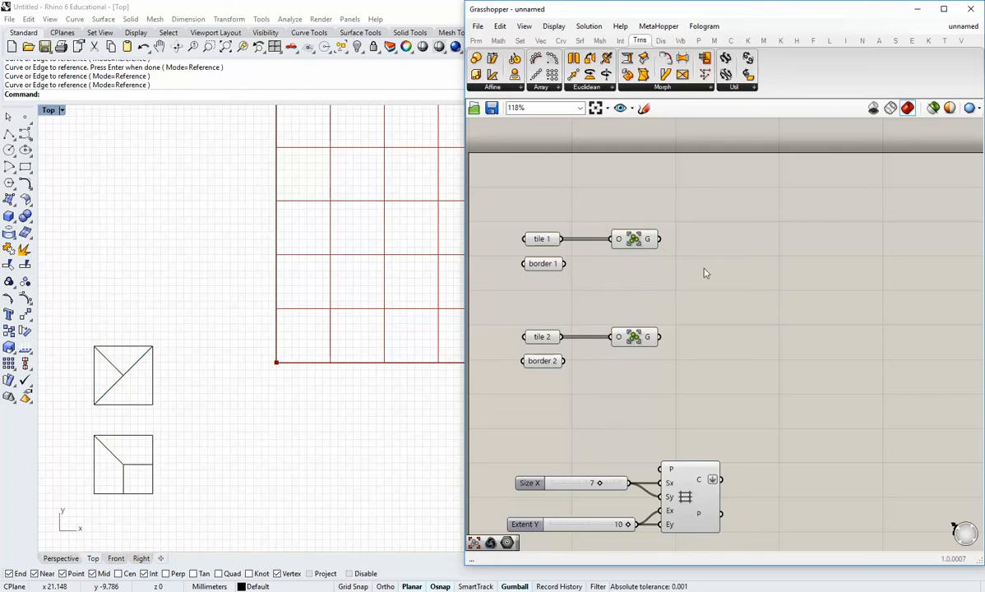
Examine which Rhino curves the two Group components and the border 1 and border 2 parameters hold.
right_drag(659, 309, 639, 297)
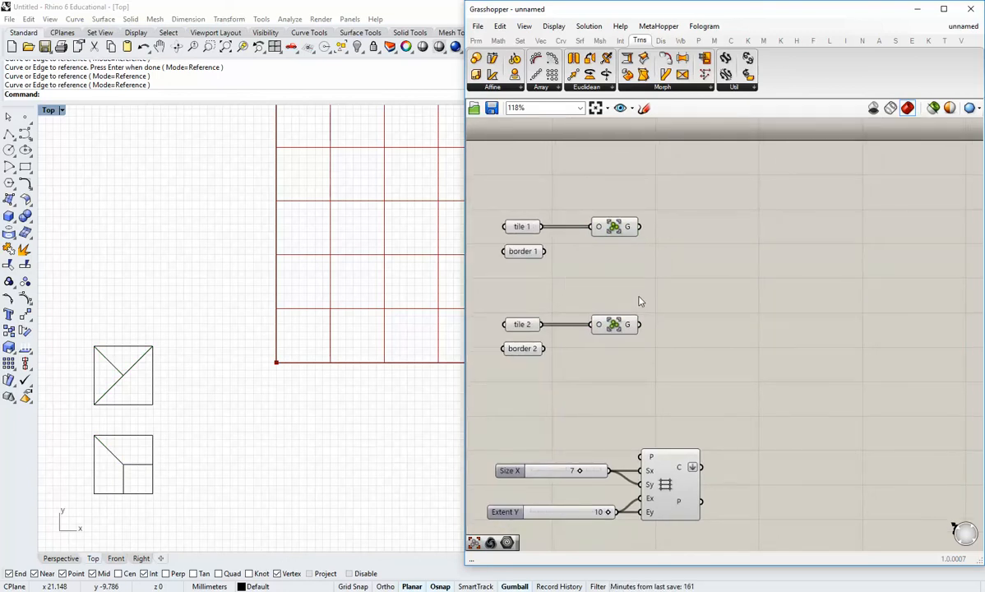
drag(667, 339, 626, 229)
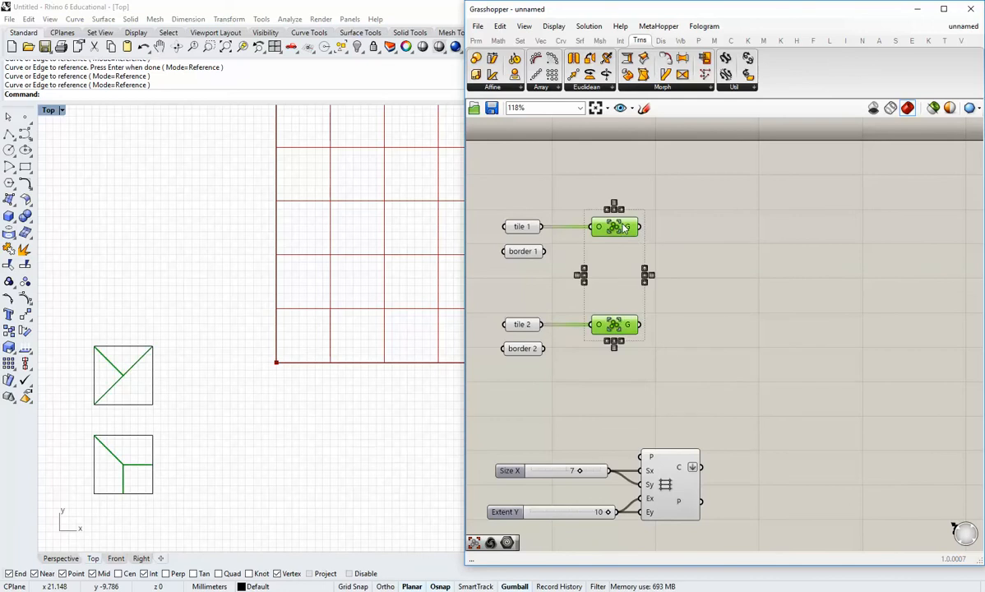
click(519, 298)
click(521, 351)
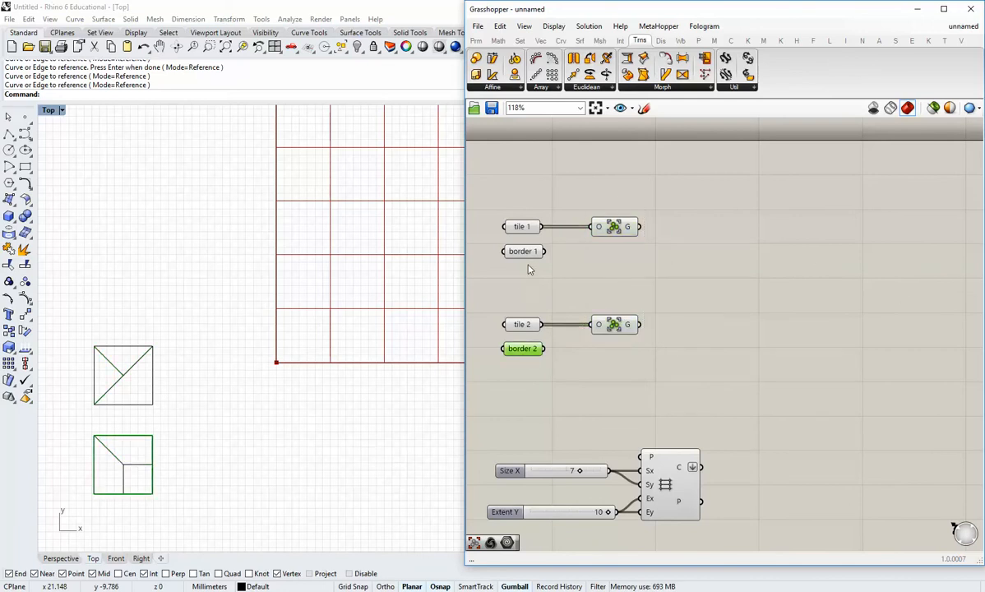
click(527, 254)
click(644, 283)
right_drag(674, 294, 621, 300)
scroll(621, 301, down, 2)
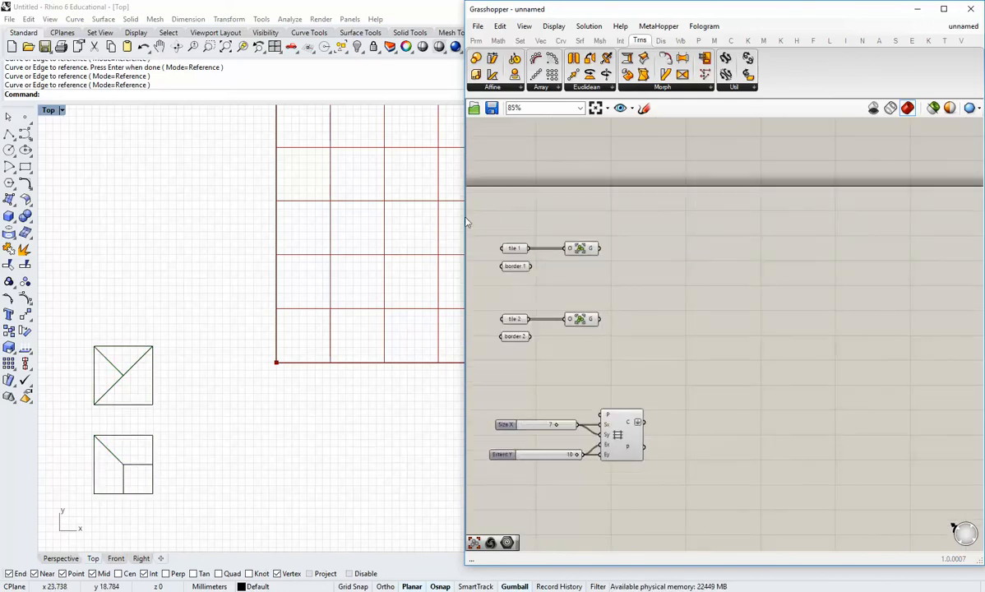
Widen the Grasshopper window, add a Merge component, and connect the tile 1 group to D1 and the tile 2 group to D2.
drag(465, 206, 443, 206)
right_drag(581, 297, 699, 294)
scroll(625, 299, up, 1)
click(497, 40)
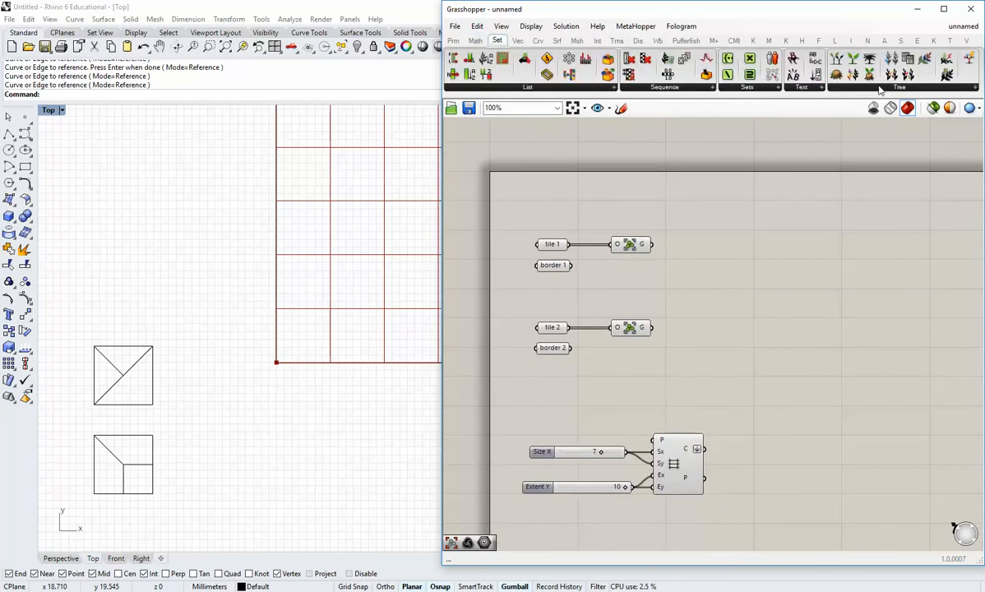
click(825, 86)
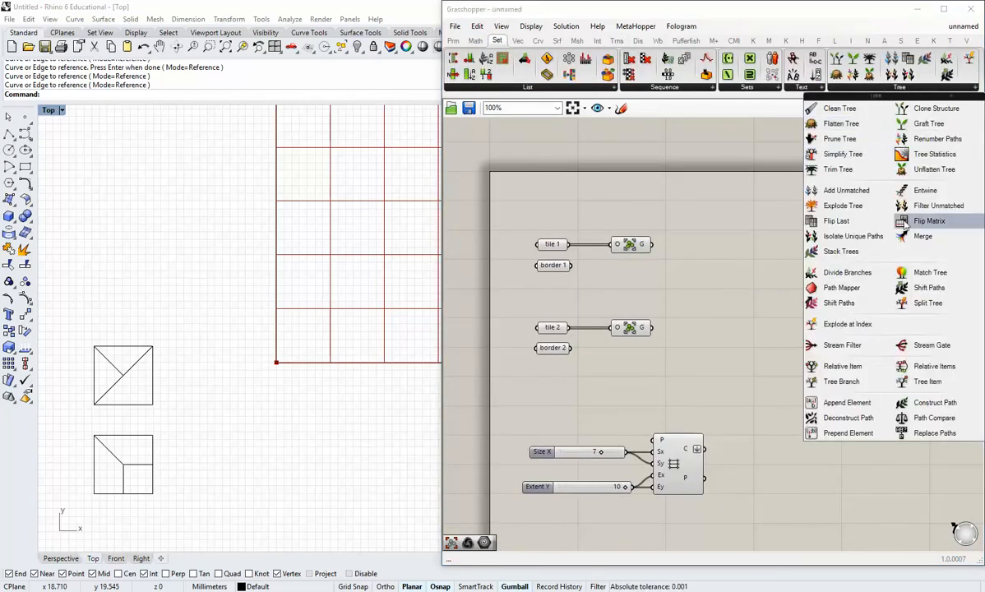
drag(919, 236, 703, 294)
drag(651, 244, 679, 278)
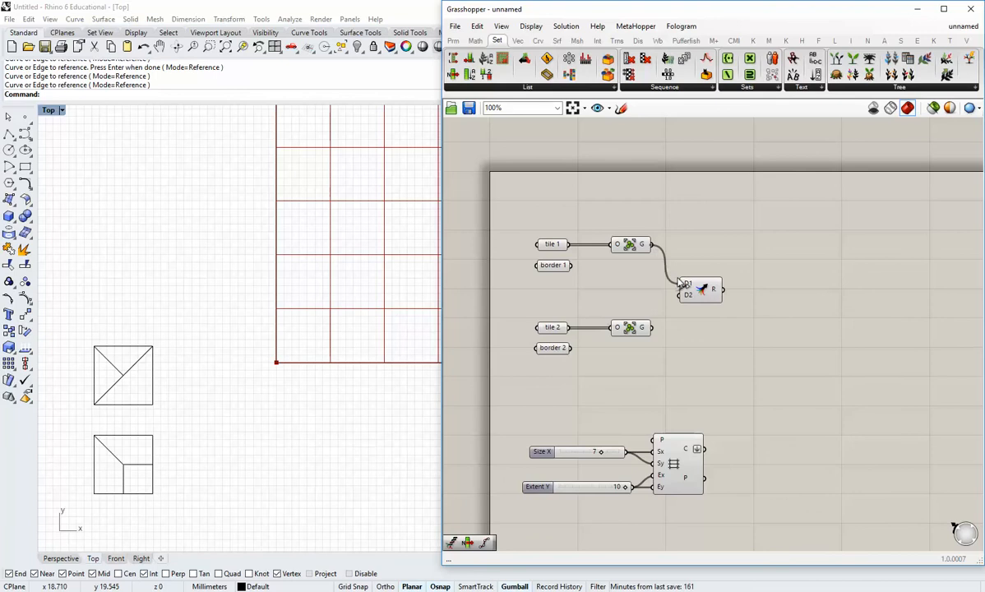
drag(651, 327, 679, 290)
scroll(689, 302, up, 5)
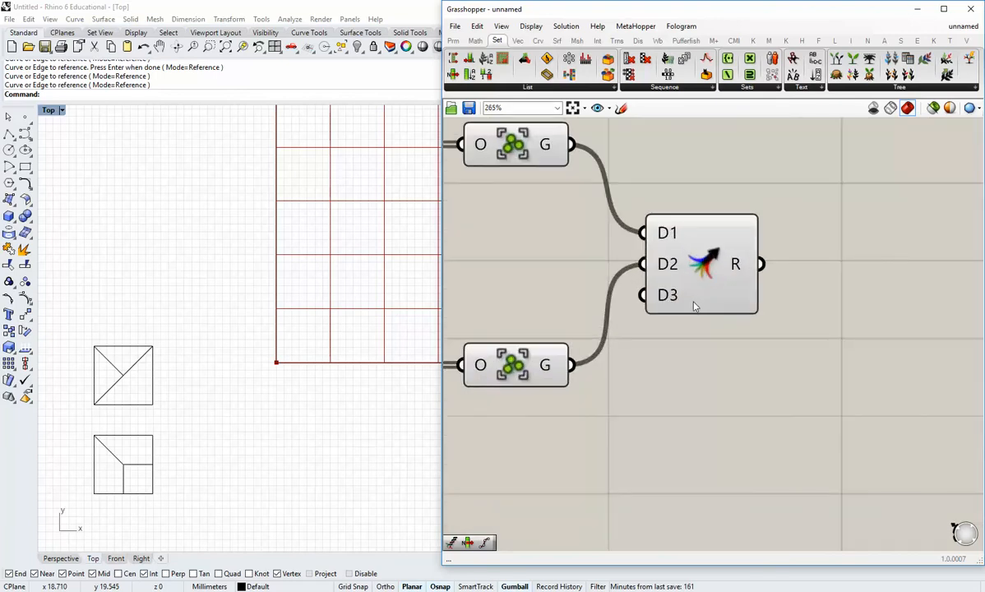
scroll(699, 297, down, 5)
click(700, 270)
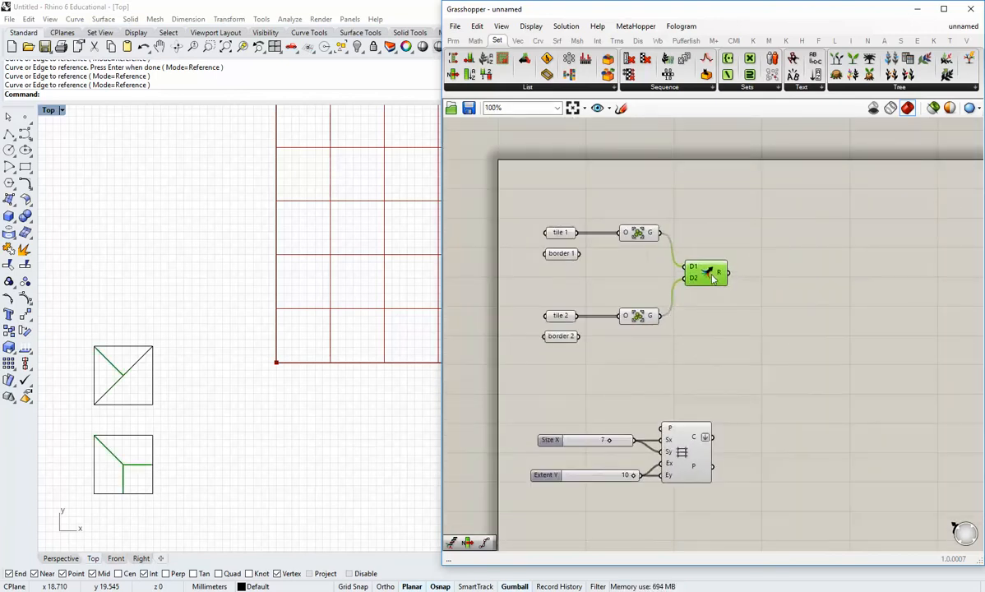
click(712, 338)
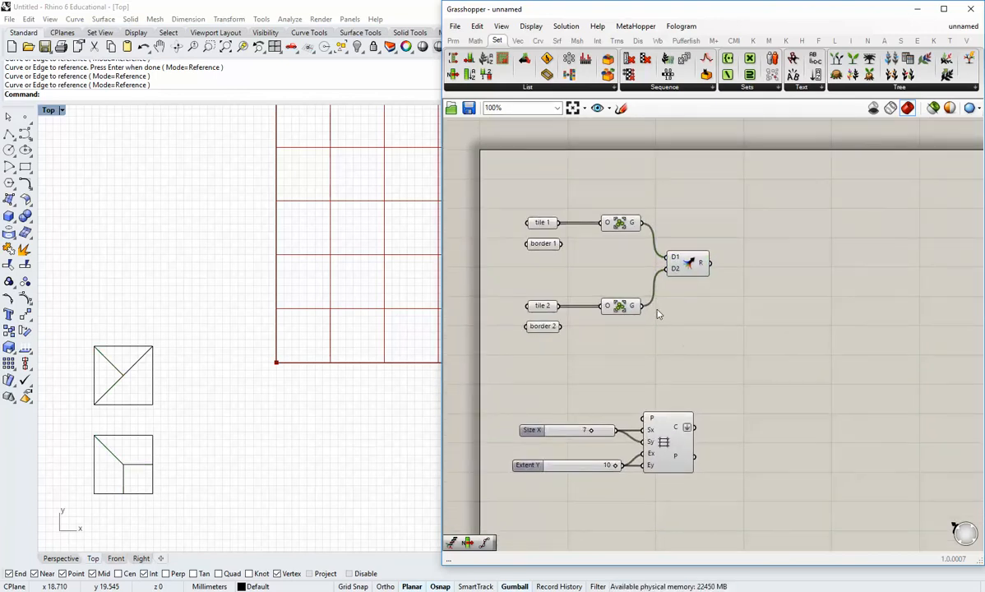
Duplicate the Merge component below the first and feed the copy with border 1 in D1 and border 2 in D2.
right_drag(691, 318, 687, 294)
click(680, 242)
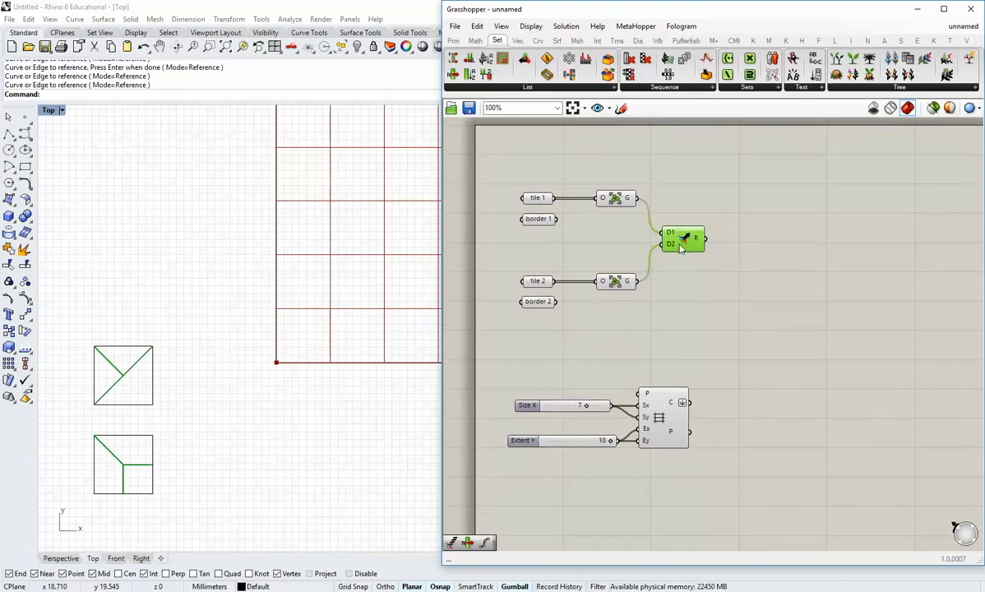
alt+drag(681, 240, 681, 312)
click(594, 342)
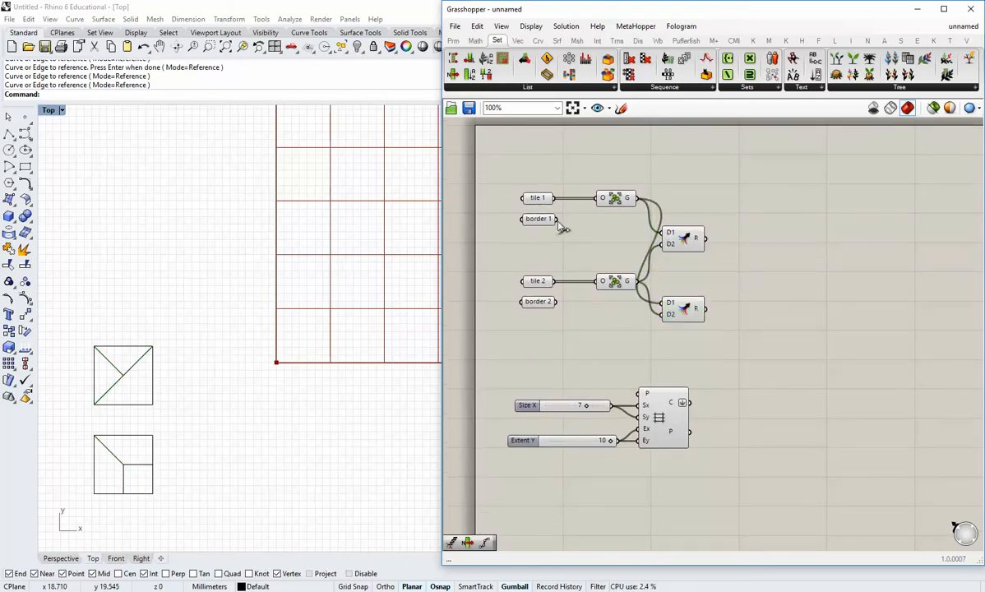
drag(557, 220, 664, 304)
drag(557, 302, 712, 305)
scroll(712, 306, up, 6)
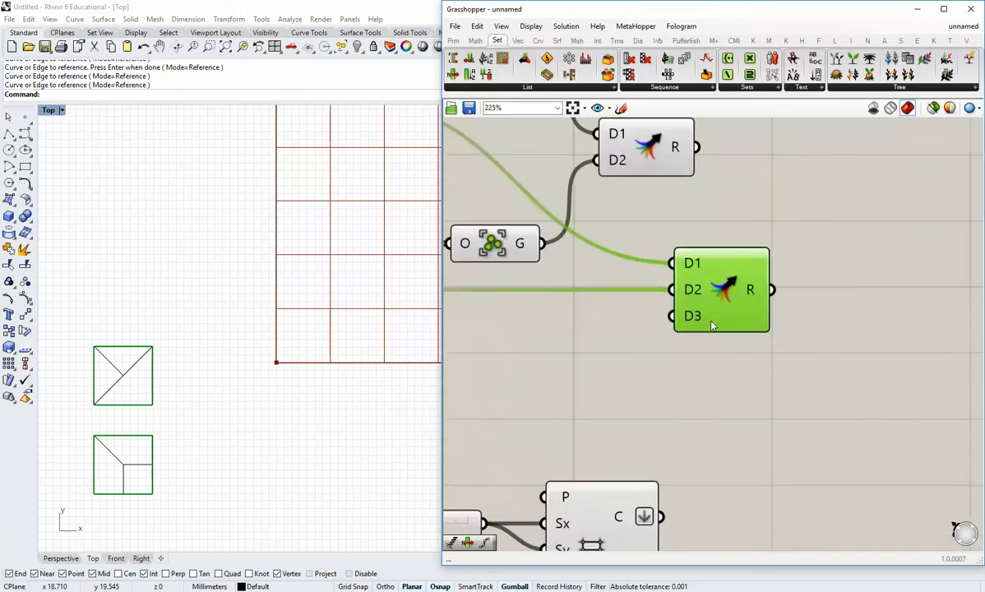
Remove the unused D3 input from the border Merge component and align both Merge components vertically.
click(711, 316)
scroll(710, 322, down, 6)
click(699, 335)
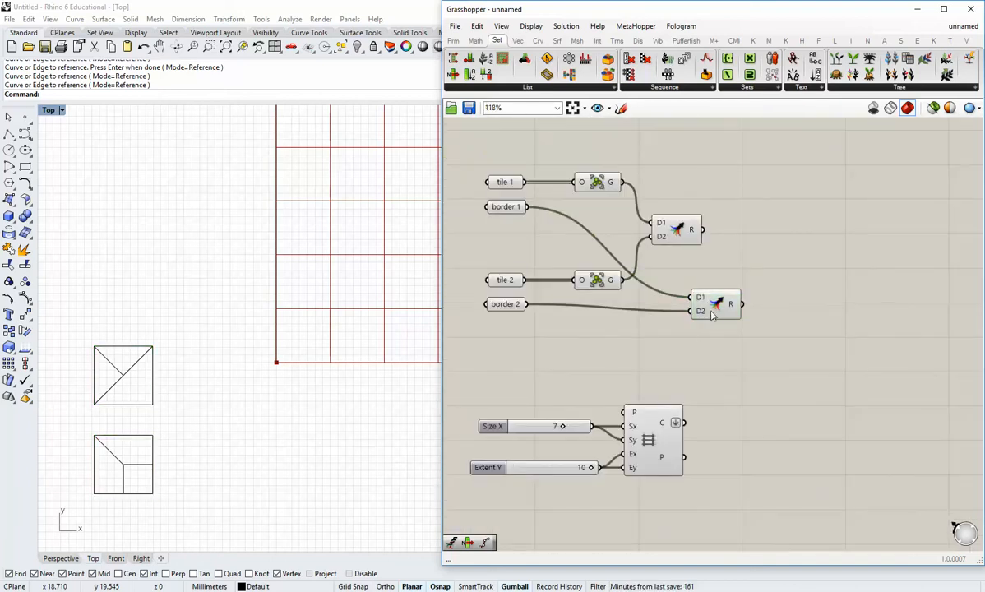
drag(714, 315, 714, 309)
click(752, 345)
drag(750, 344, 666, 207)
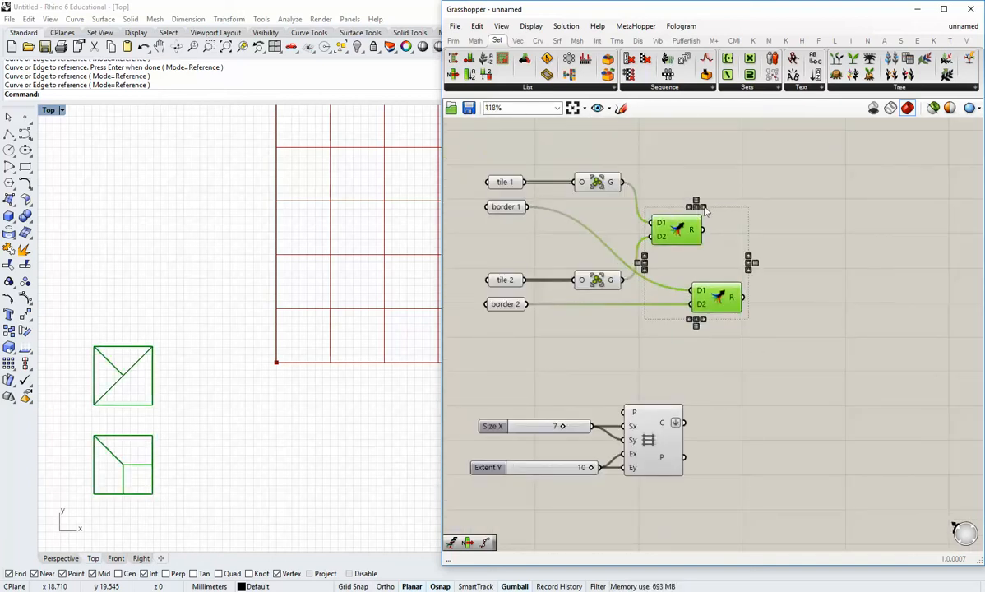
click(705, 207)
click(770, 235)
Add a Rectangle Mapping component to the right of the grid and connect the grid's cells output to its T input.
scroll(748, 271, down, 2)
right_drag(691, 331, 627, 329)
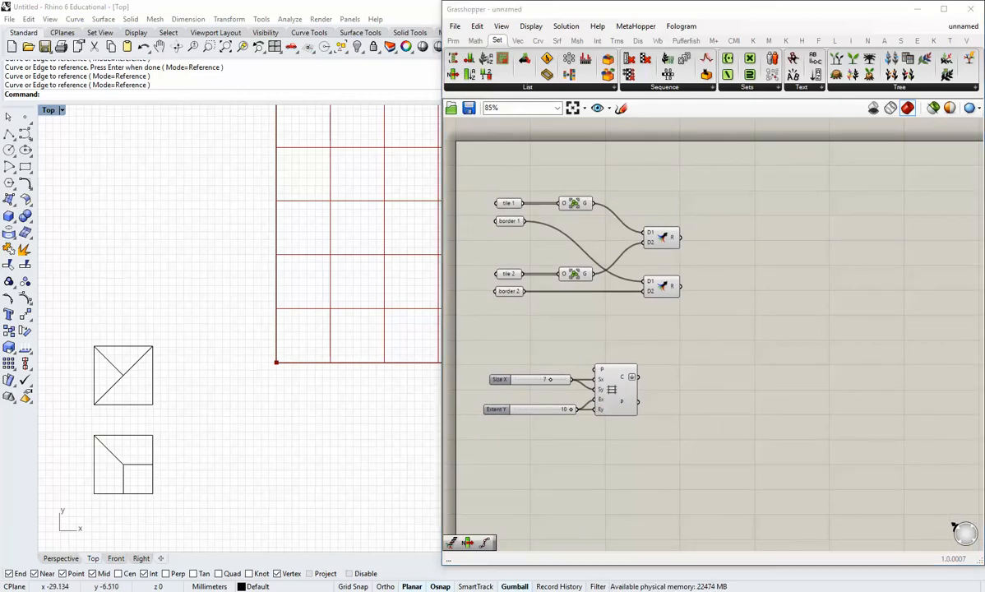
scroll(607, 334, down, 3)
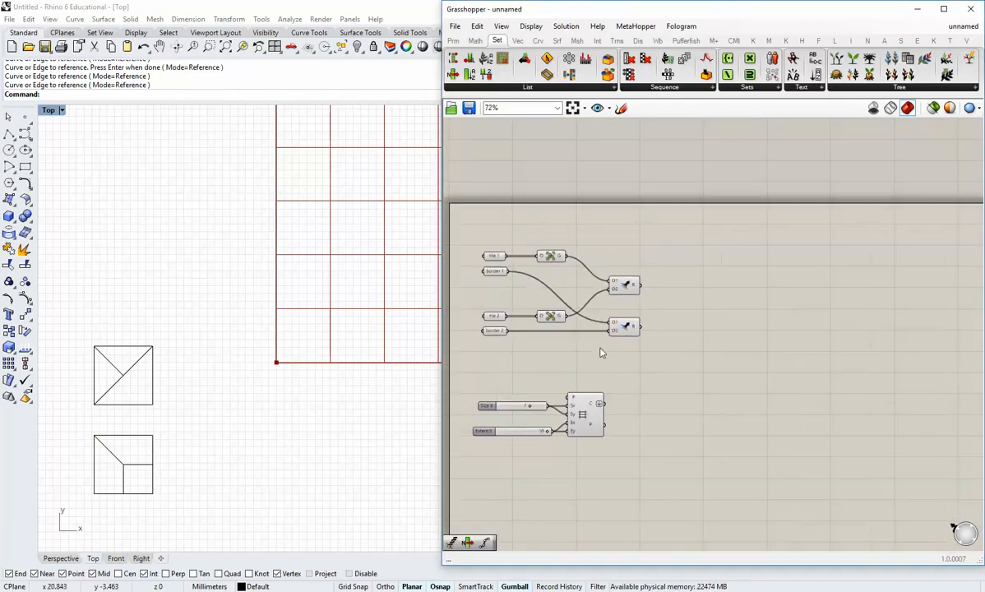
double_click(732, 352)
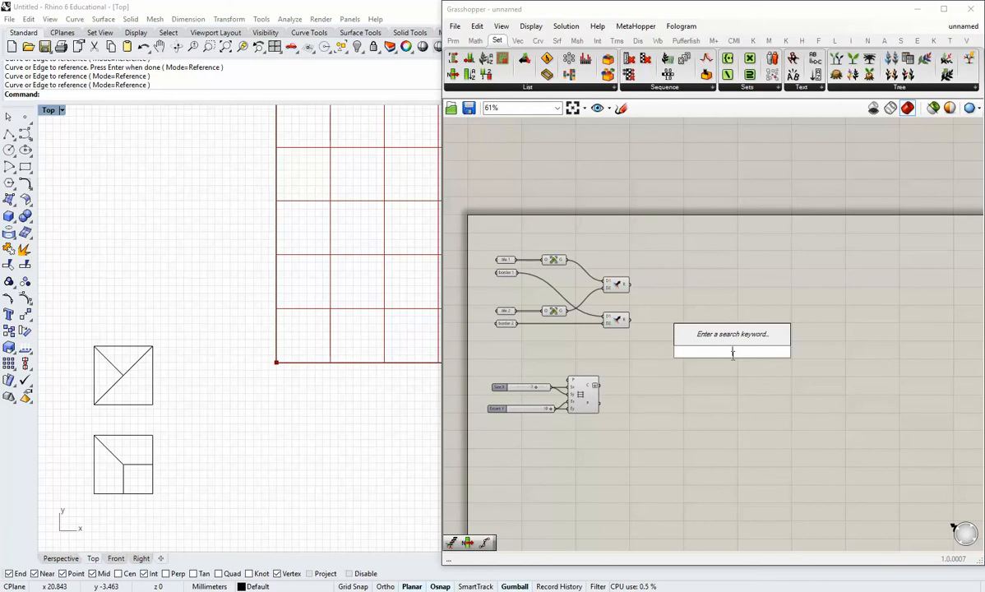
text(rect)
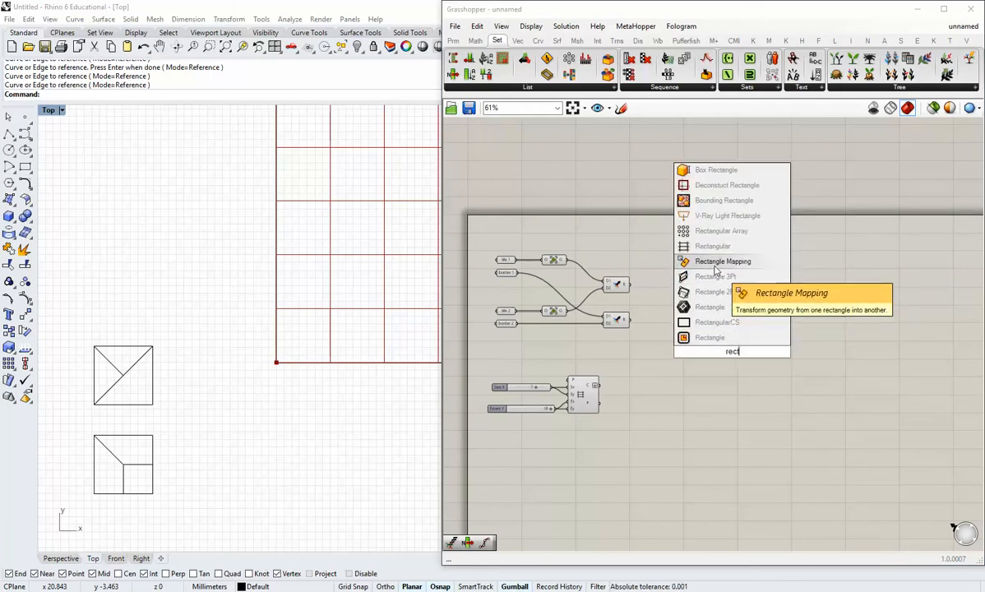
click(714, 263)
scroll(731, 370, up, 3)
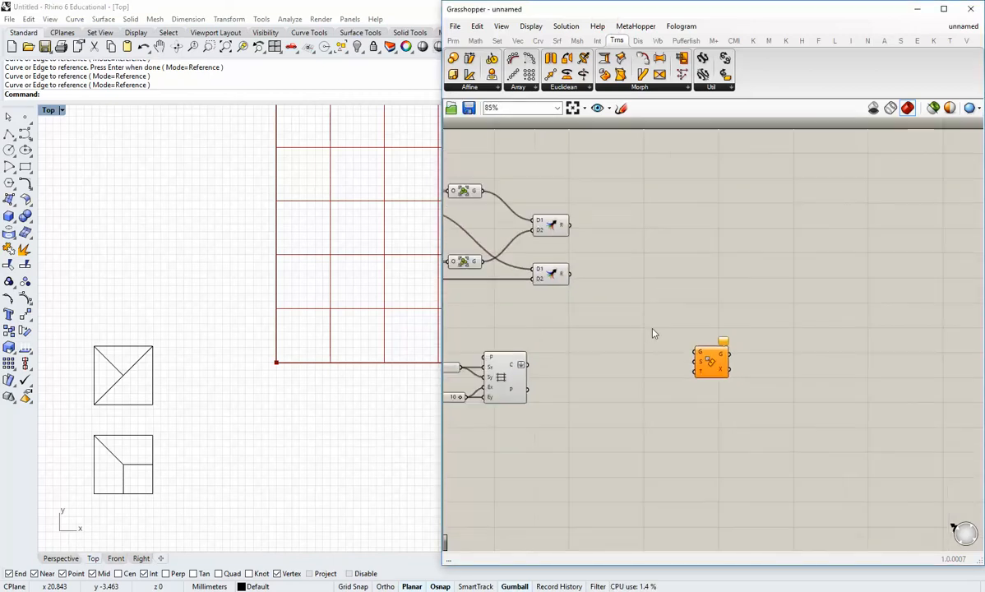
scroll(756, 408, up, 2)
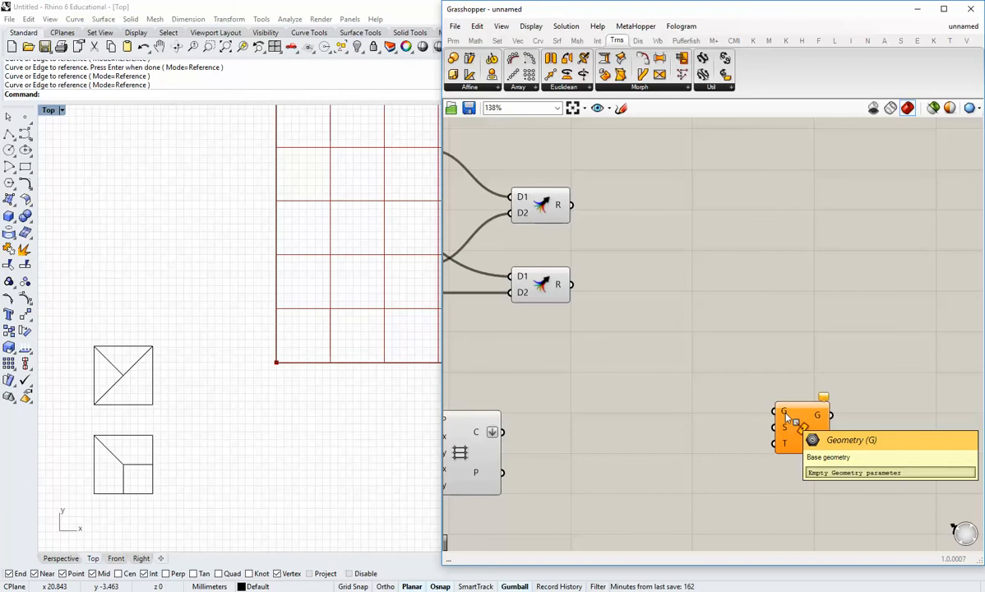
mouse_move(784, 434)
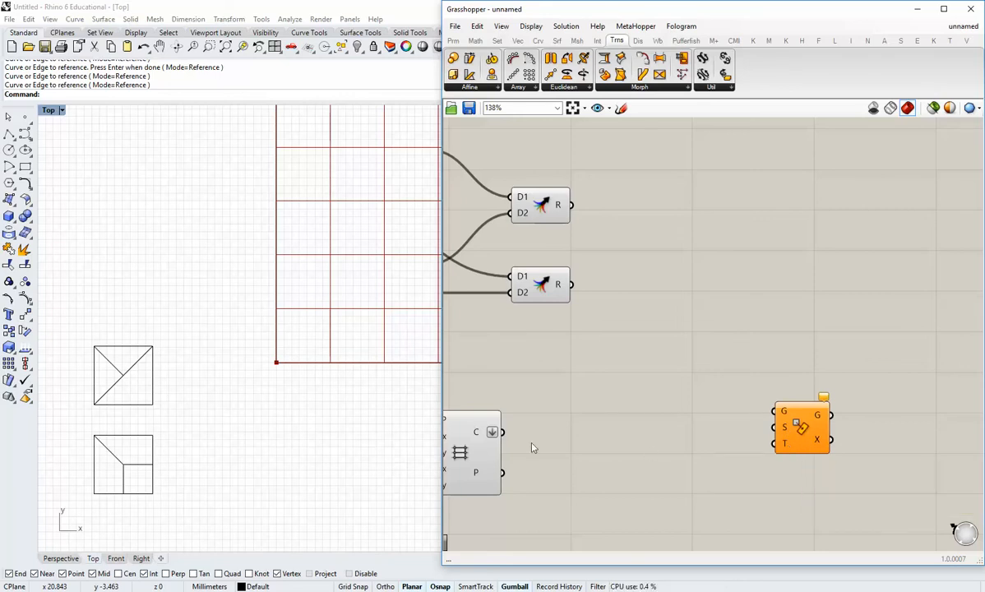
drag(502, 431, 863, 433)
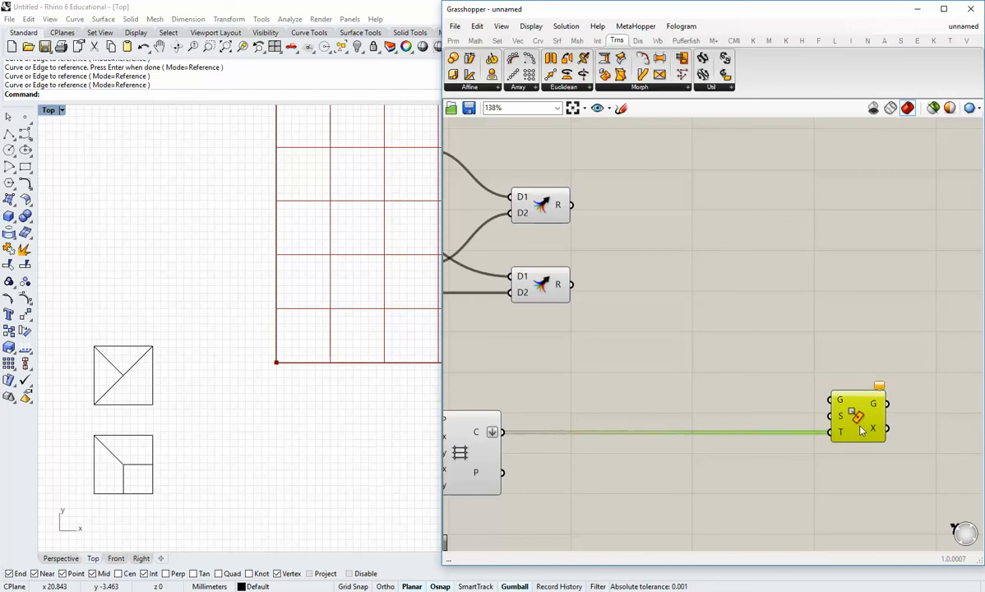
click(740, 406)
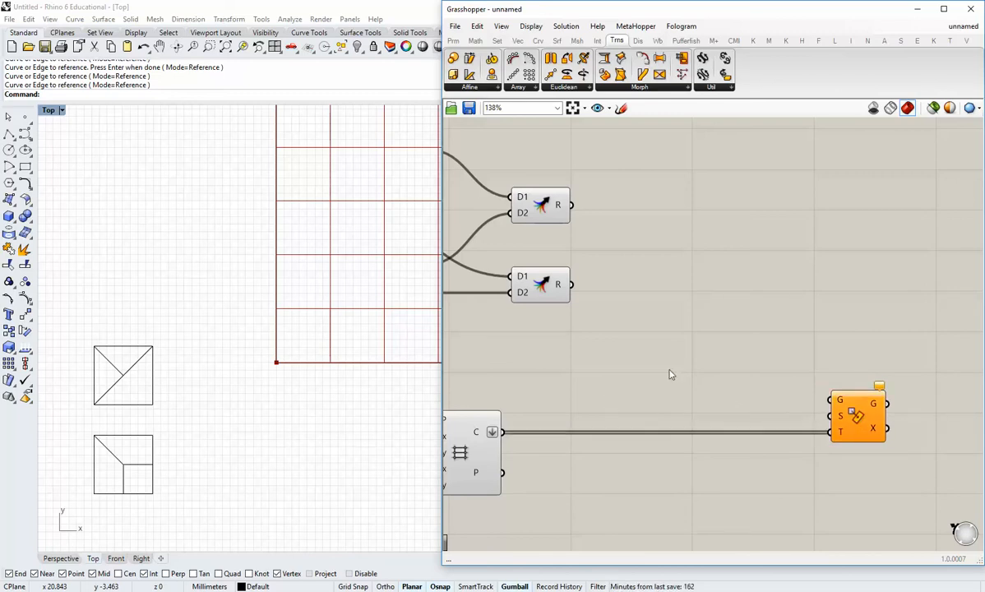
Examine the square grid and the two tiles beside it in Rhino's Top viewport.
right_drag(635, 348, 697, 365)
scroll(609, 358, down, 3)
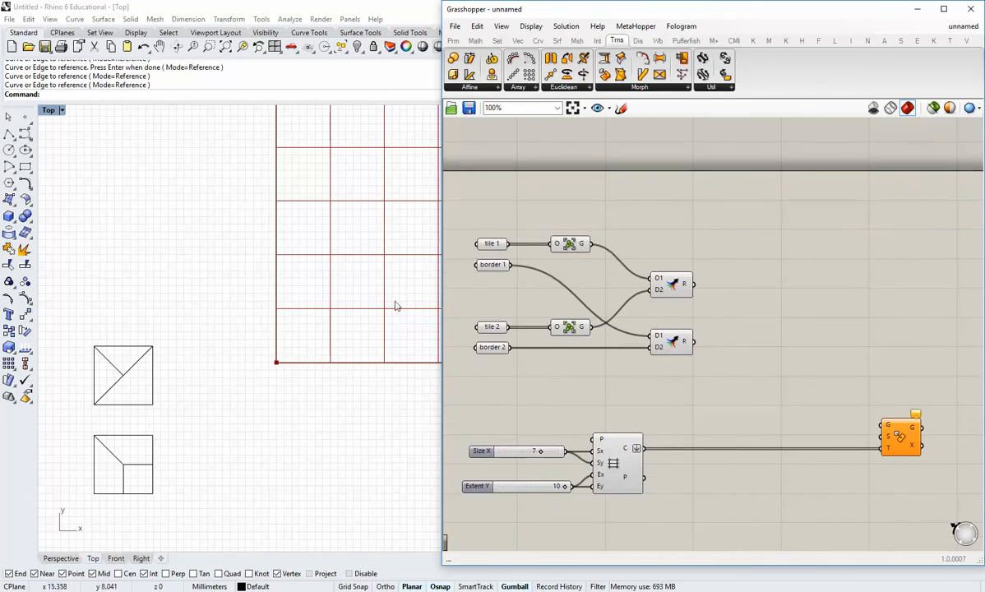
scroll(253, 376, down, 3)
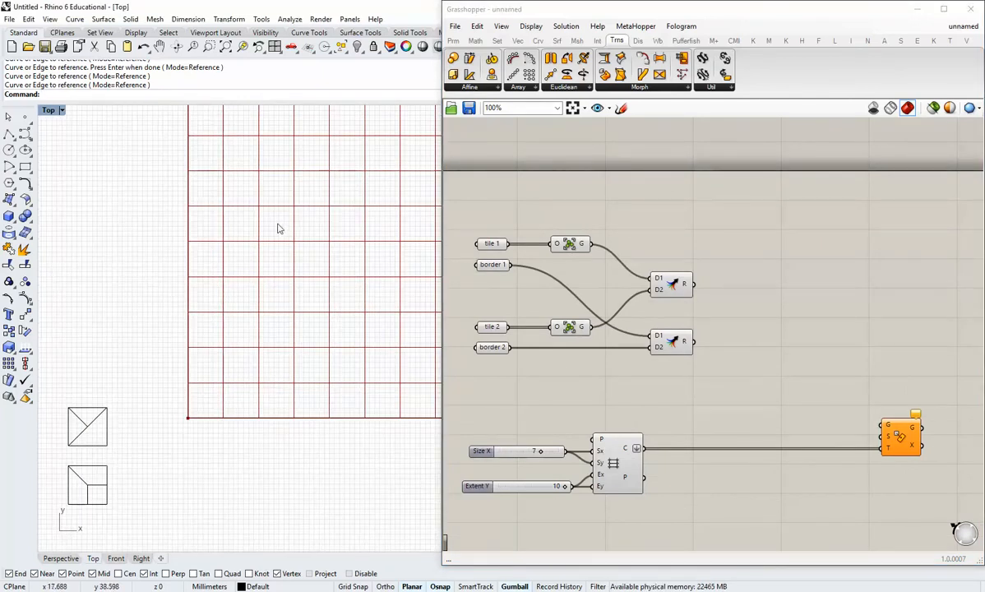
scroll(299, 299, up, 3)
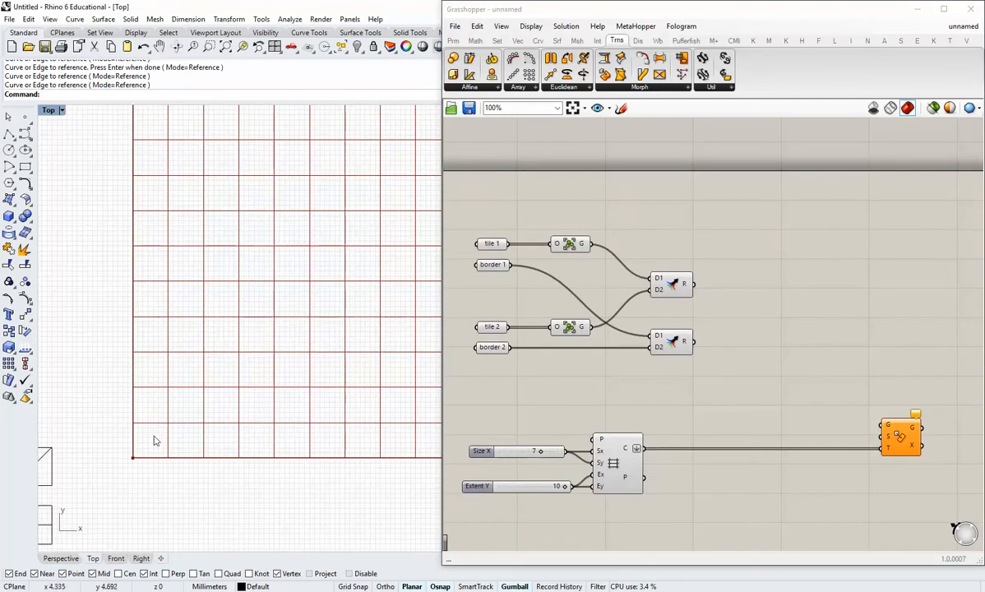
right_drag(154, 446, 198, 444)
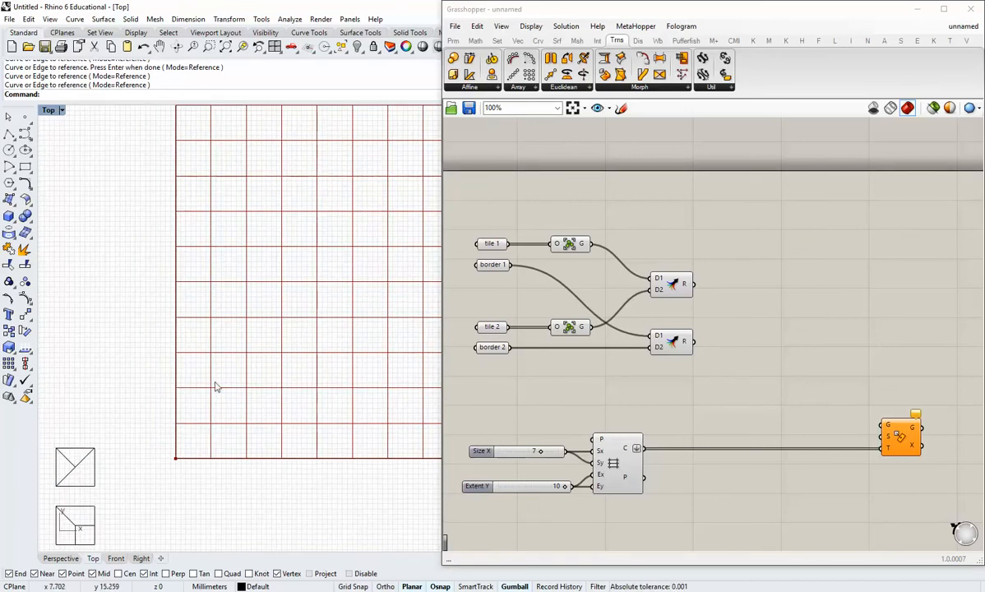
right_drag(279, 400, 290, 373)
right_drag(637, 294, 599, 313)
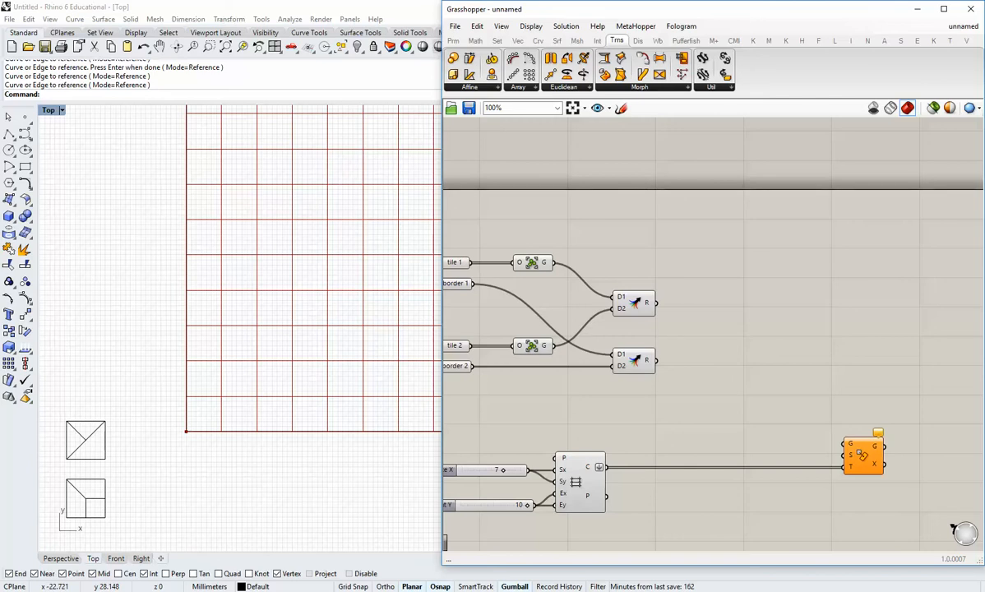
Add a Repeat Data component to the right of the two Merge components.
click(497, 41)
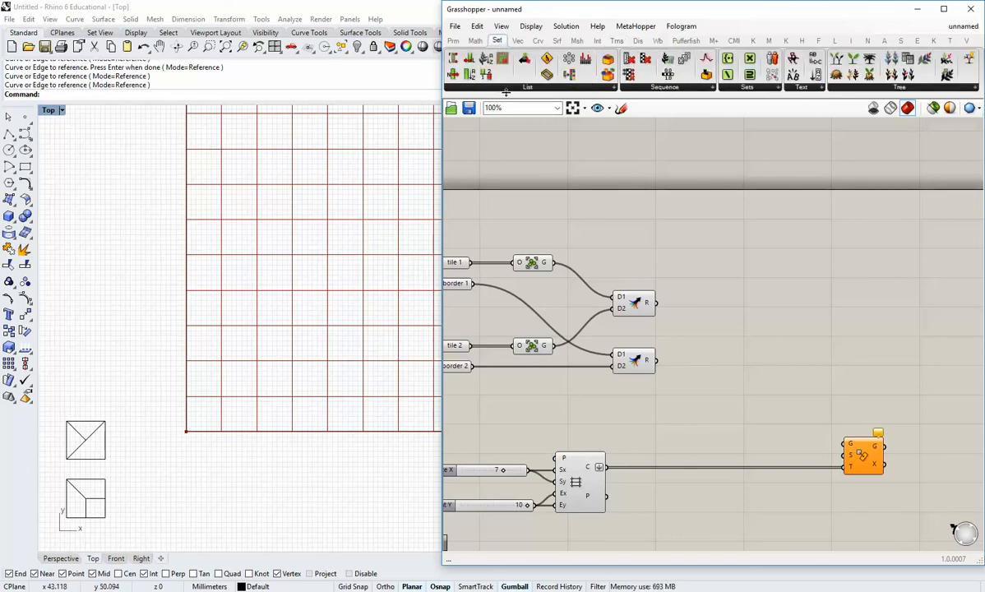
click(521, 89)
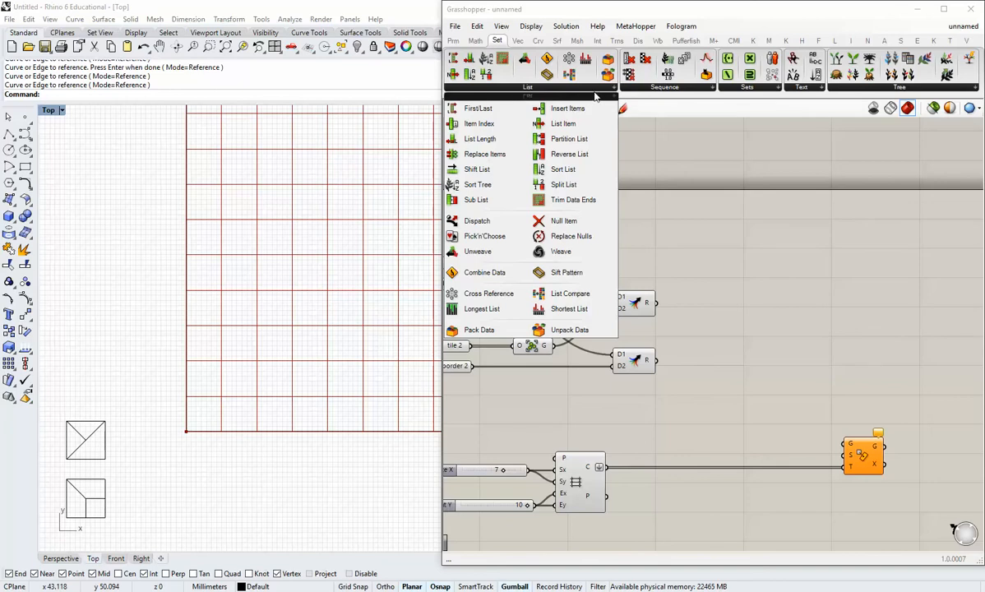
click(650, 88)
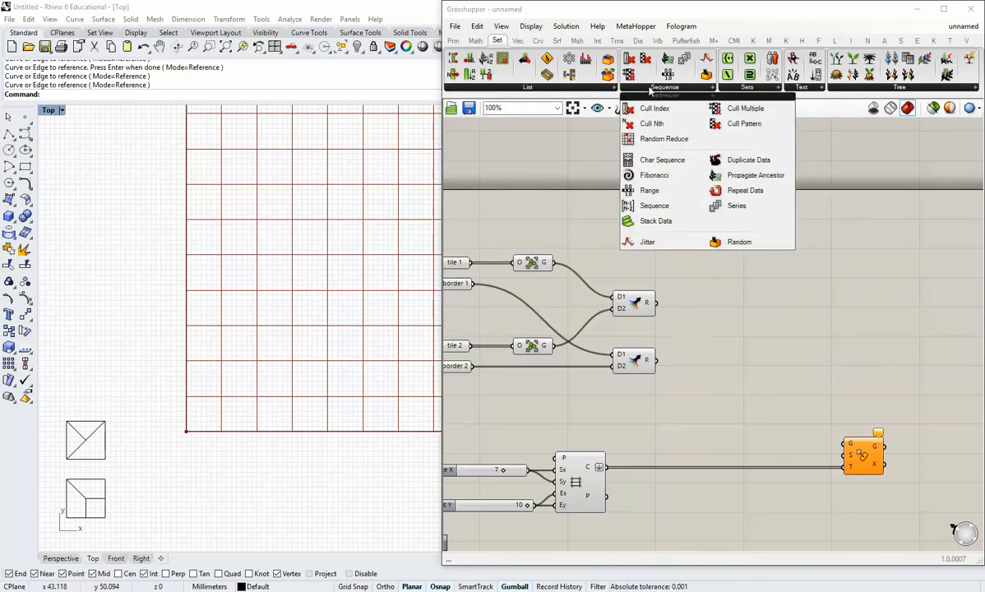
click(745, 190)
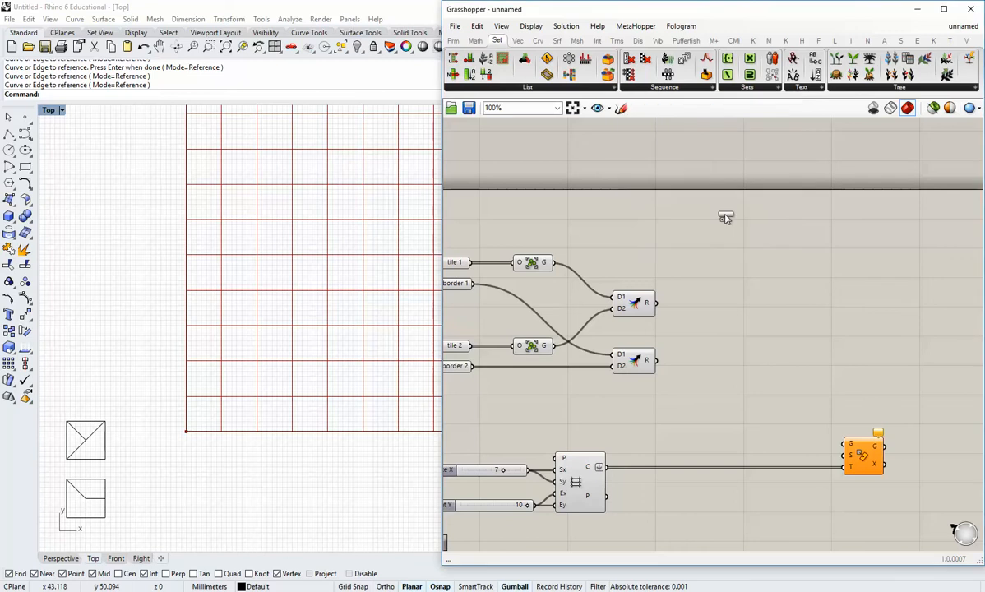
click(758, 323)
scroll(740, 329, up, 2)
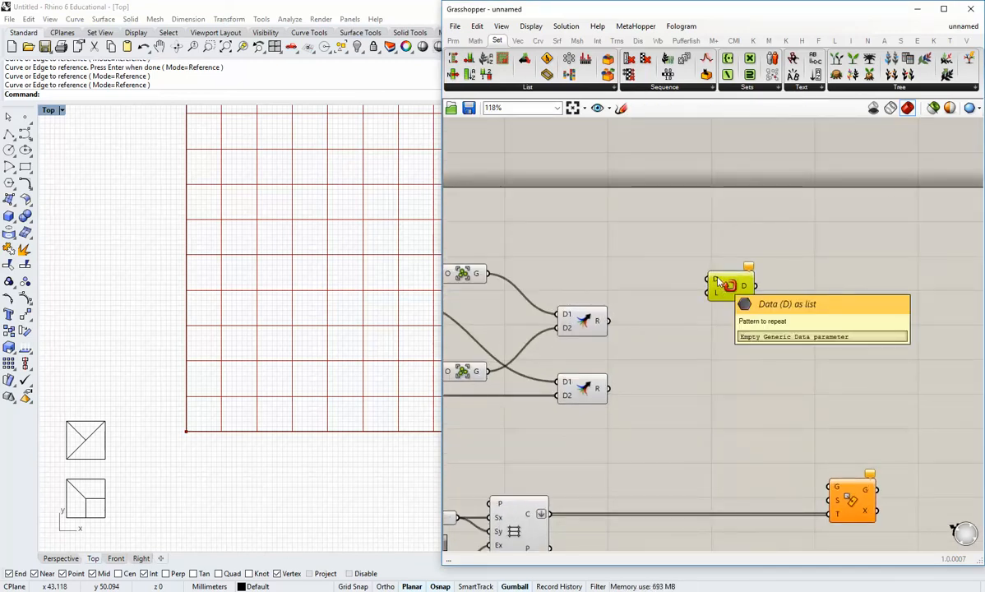
Add a panel holding the pattern 0, 1, 1, 1, 0 on separate lines and turn off its Multiline Data option.
click(453, 40)
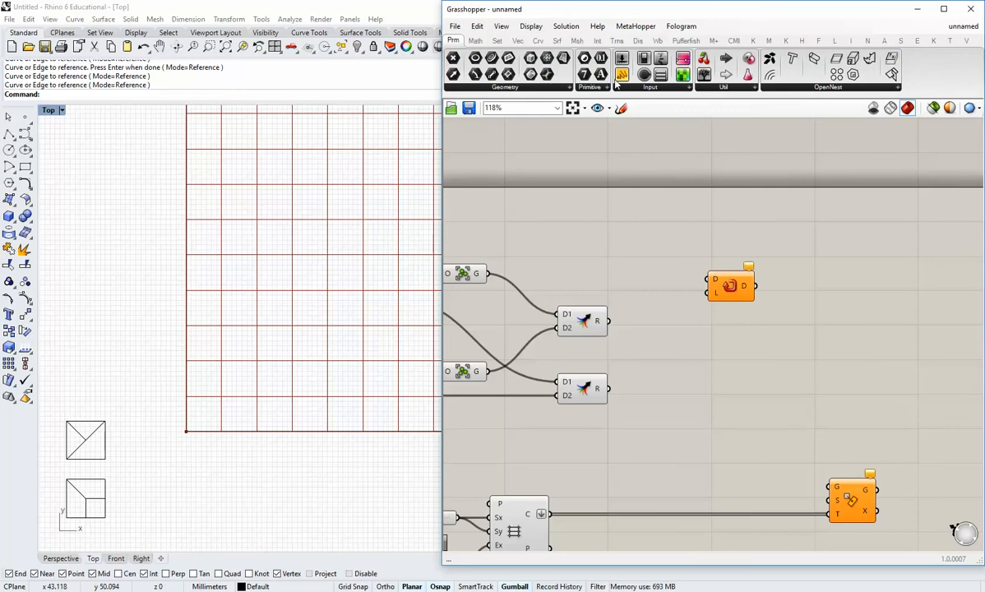
drag(615, 80, 627, 257)
double_click(633, 268)
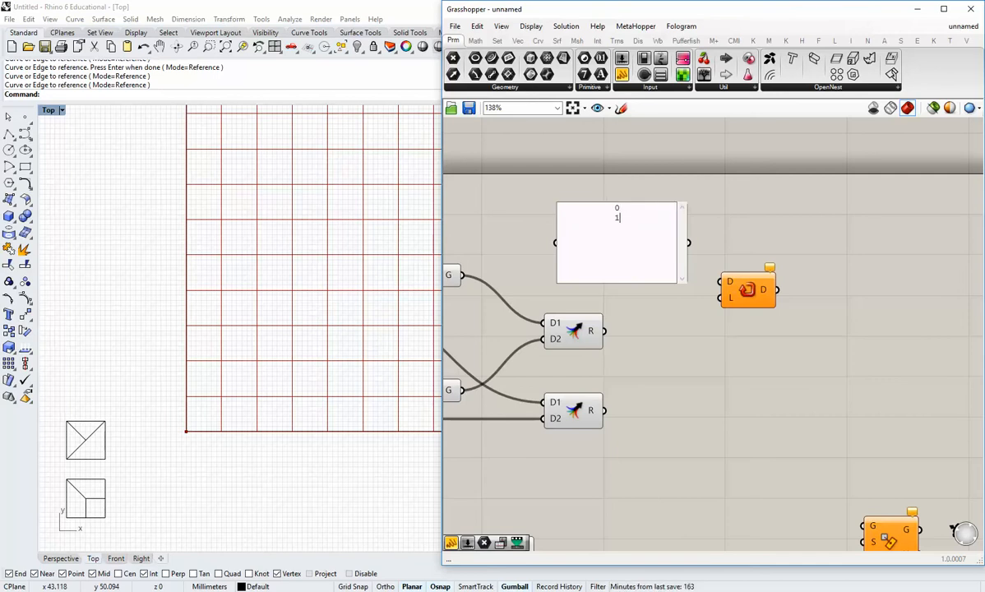
key(Return)
text(1 )
text(0)
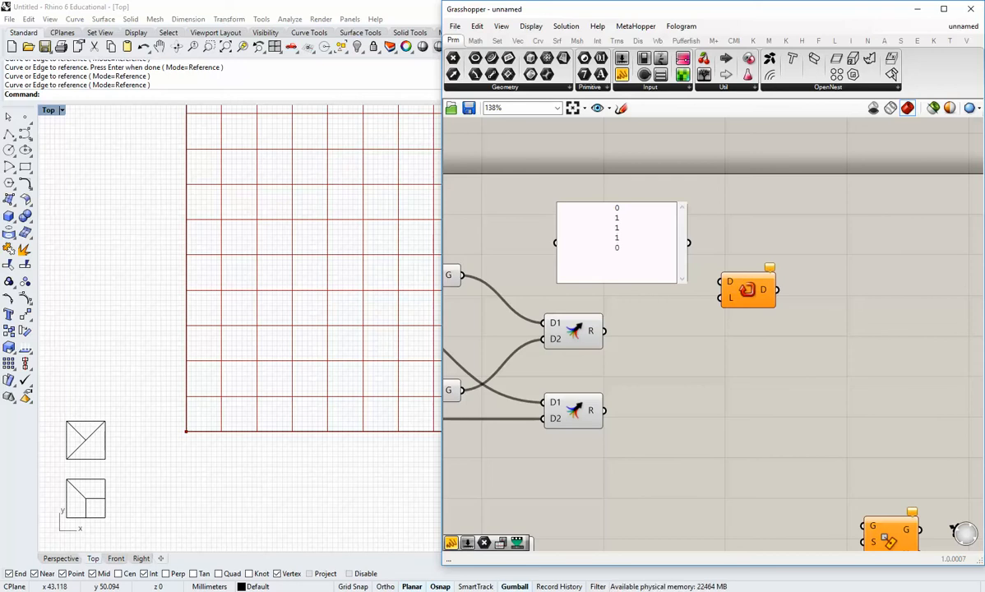
right_click(642, 256)
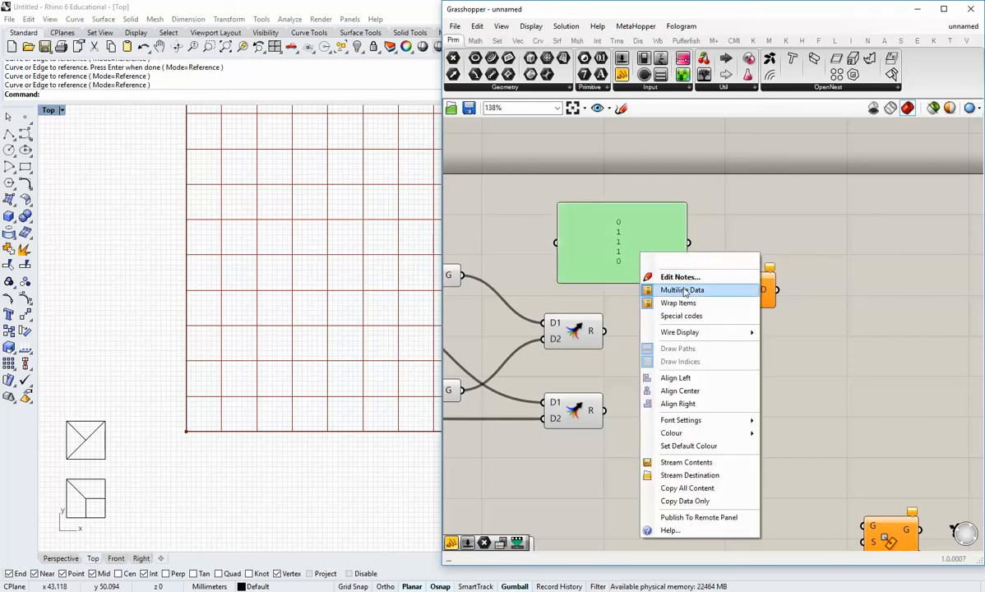
click(683, 289)
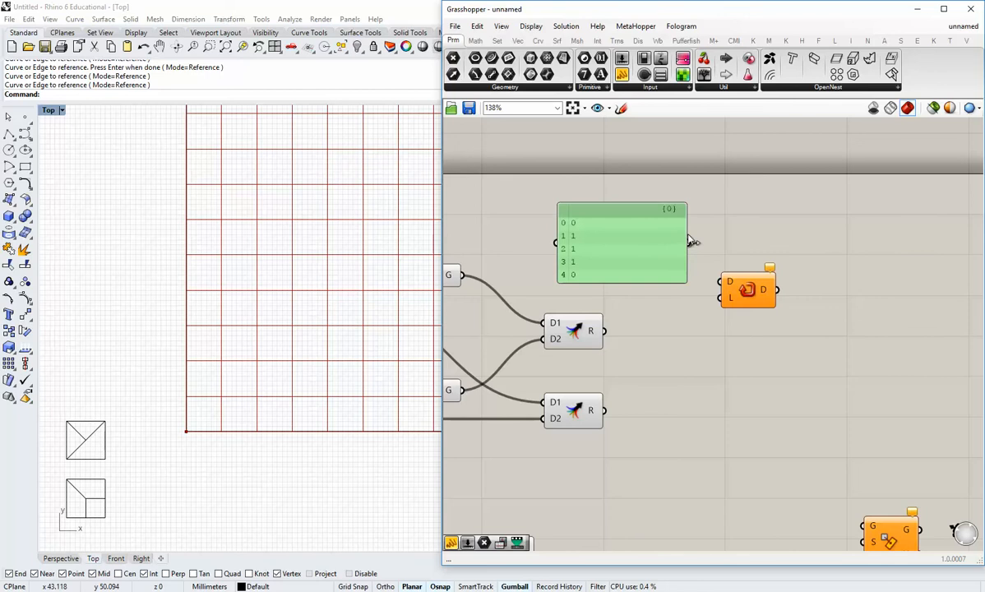
Narrow the pattern panel and connect it to the D input of the Repeat Data component.
drag(695, 239, 672, 261)
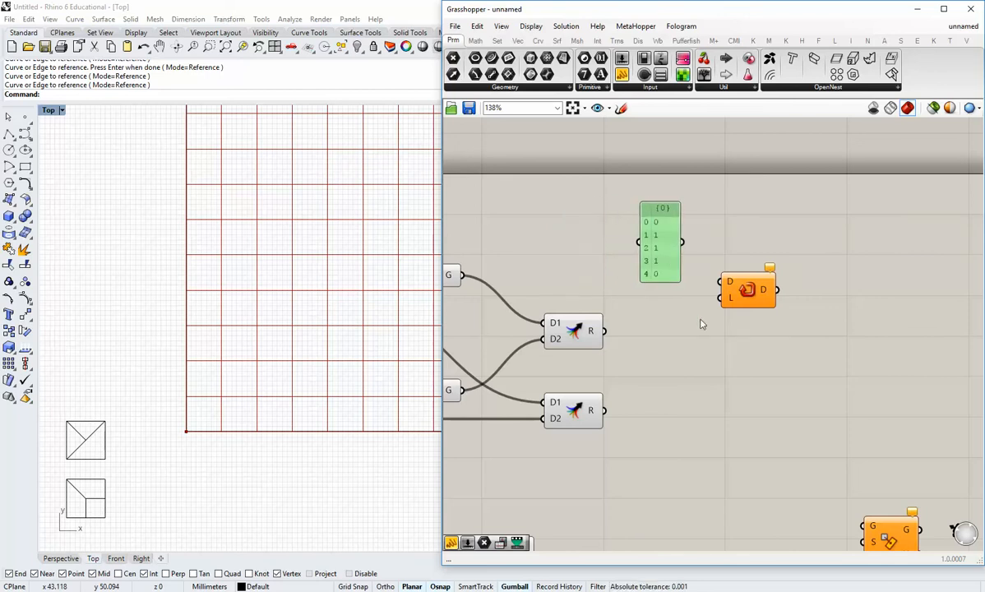
click(702, 323)
right_click(670, 241)
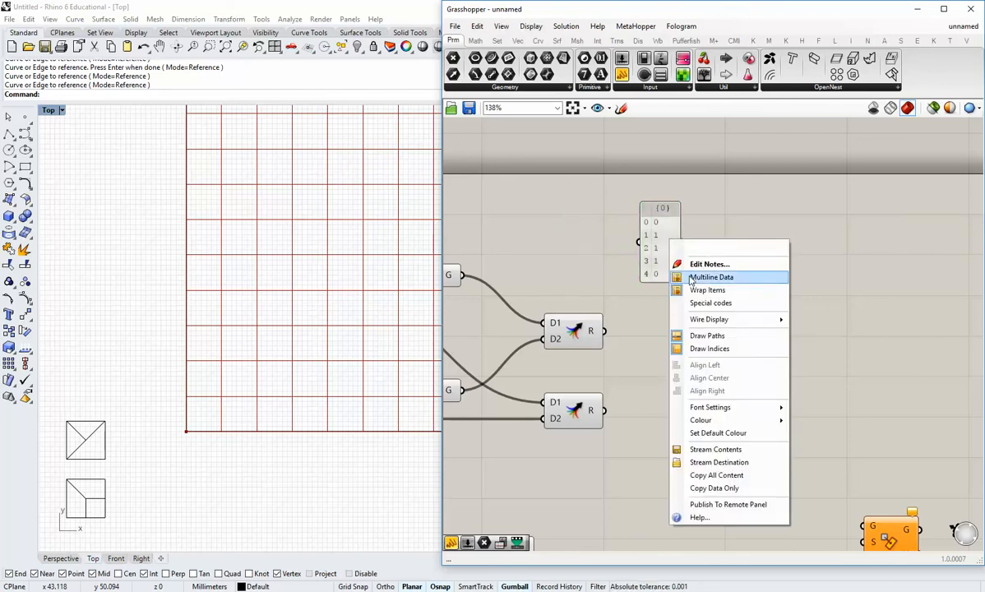
click(645, 301)
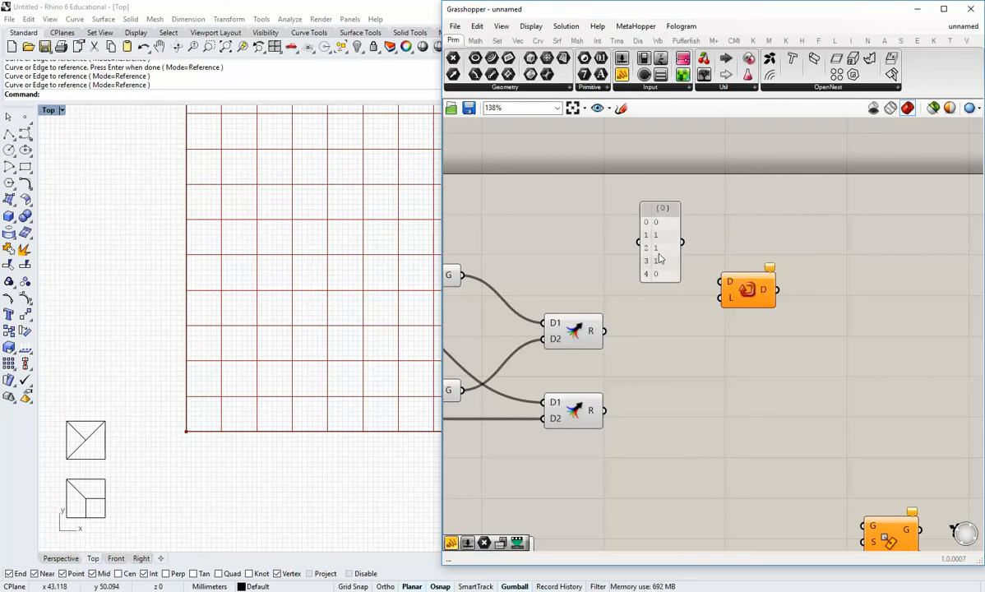
drag(681, 243, 720, 282)
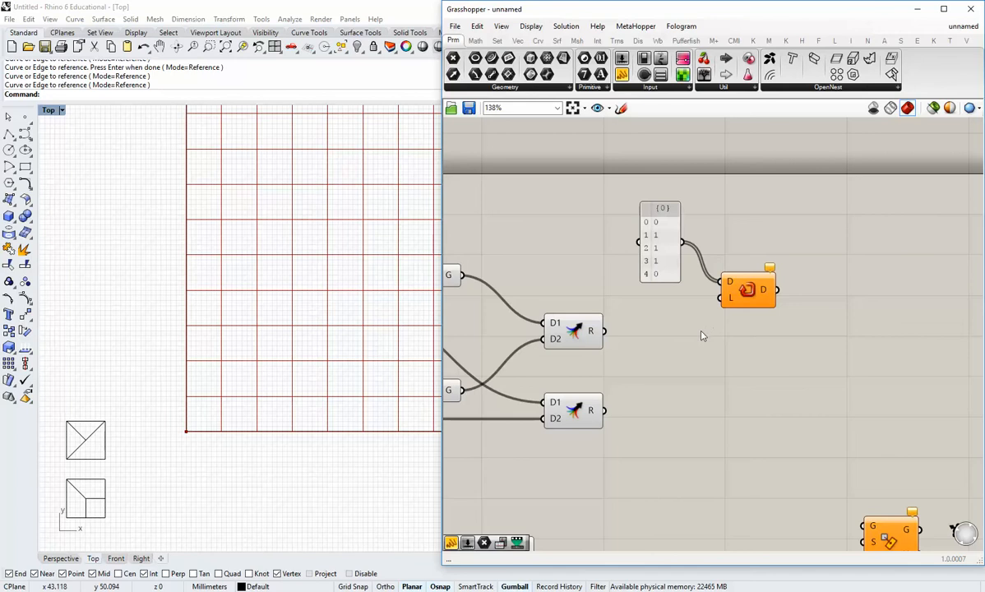
scroll(691, 391, down, 3)
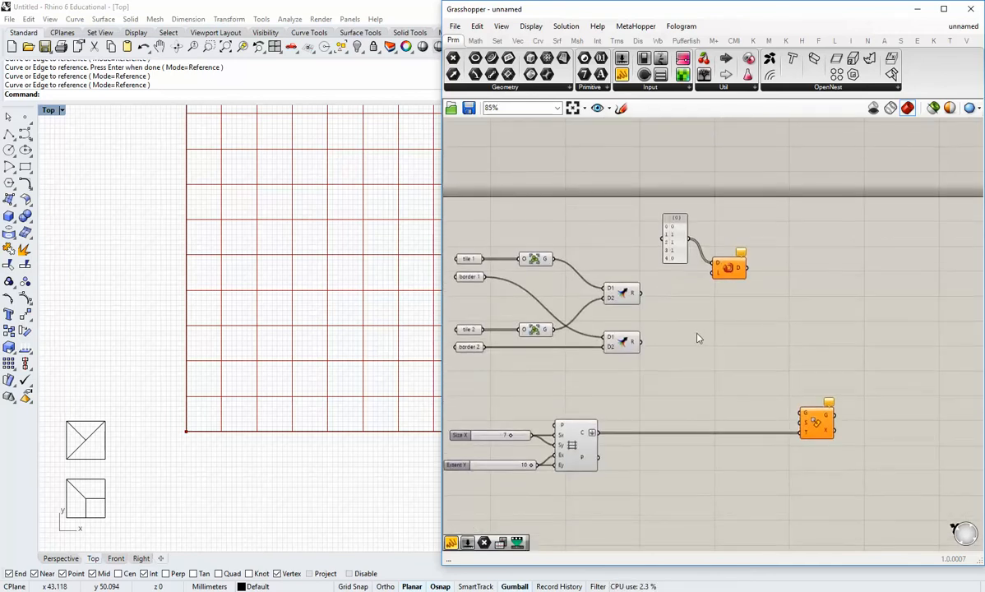
drag(672, 222, 667, 221)
click(675, 286)
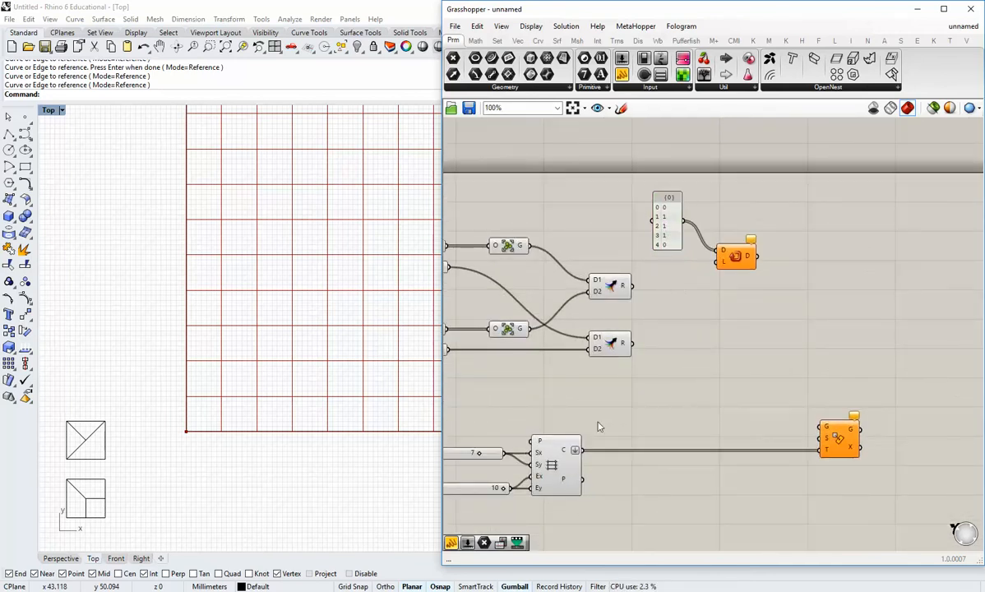
Add a List Length component fed by the grid's cells and connect its output to Repeat Data's L input.
mouse_move(565, 457)
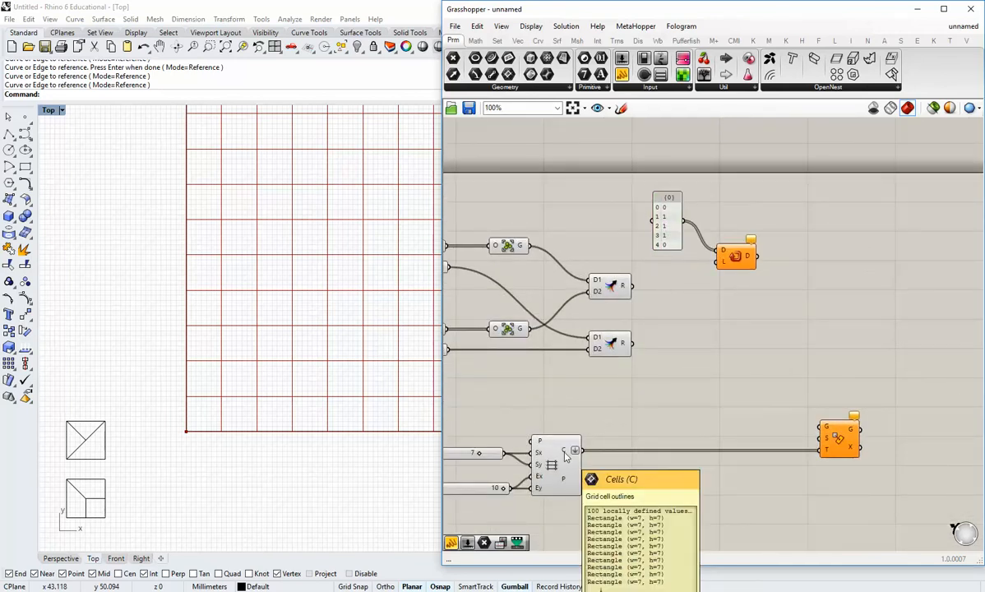
click(497, 41)
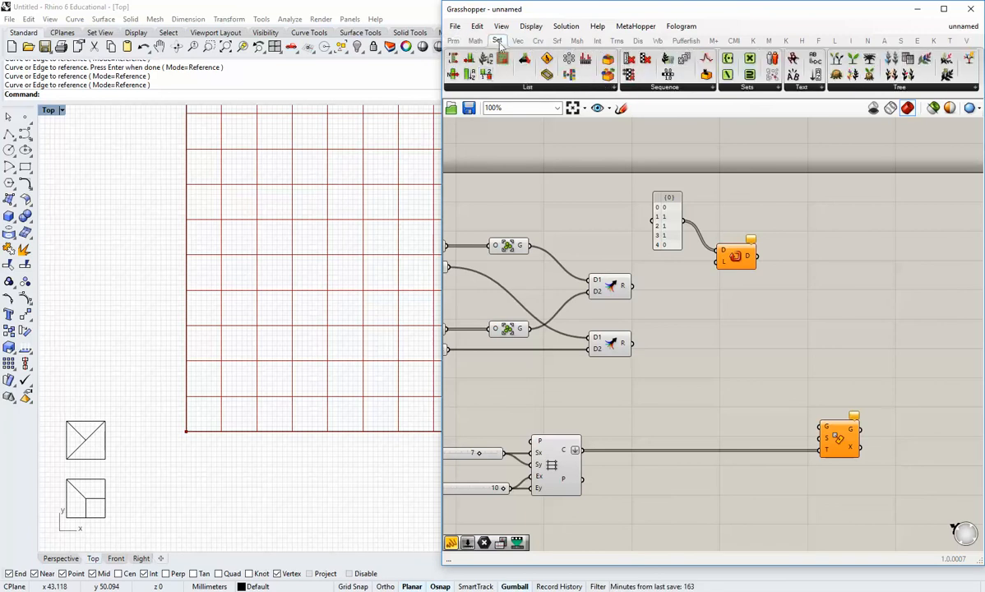
drag(469, 74, 636, 429)
drag(576, 450, 736, 233)
click(688, 385)
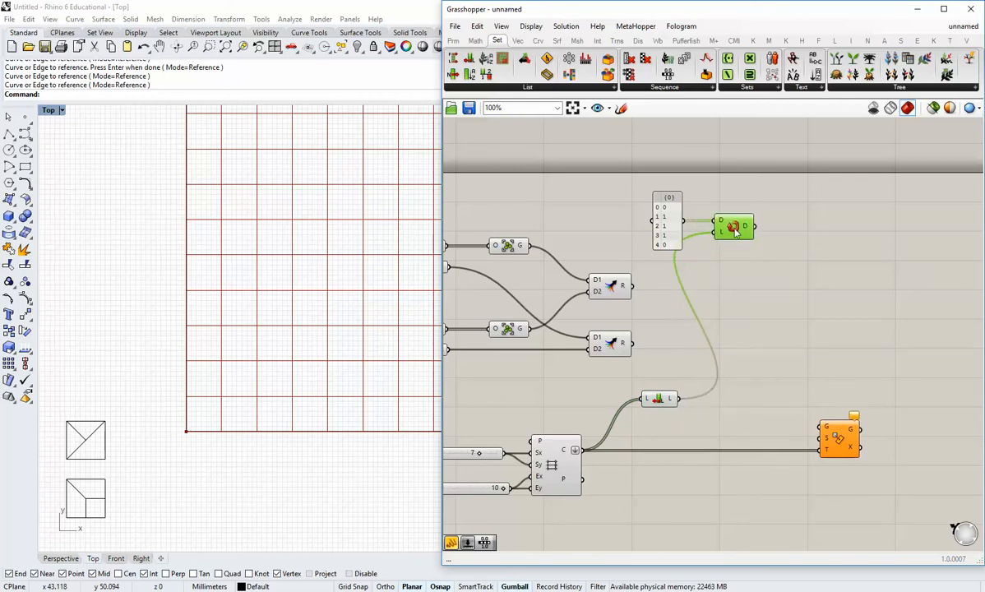
Shift the pattern panel and the Repeat Data component closer to the Merge components, widening the gap between the two.
shift+drag(667, 227, 631, 227)
click(677, 241)
click(643, 240)
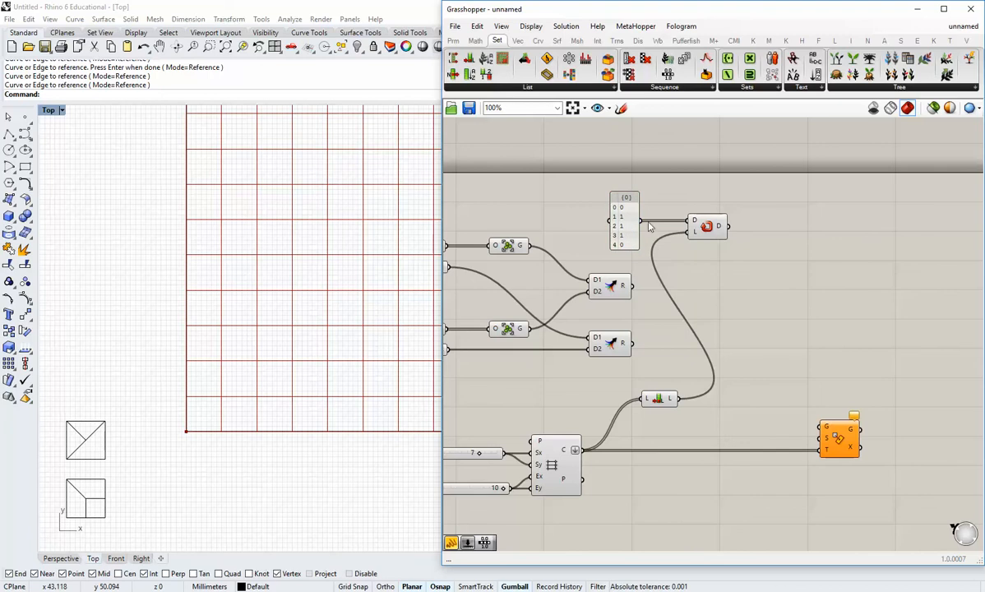
Add a List Item component, feeding its L input from the tile Merge result and its i input from Repeat Data.
mouse_move(723, 227)
mouse_move(565, 452)
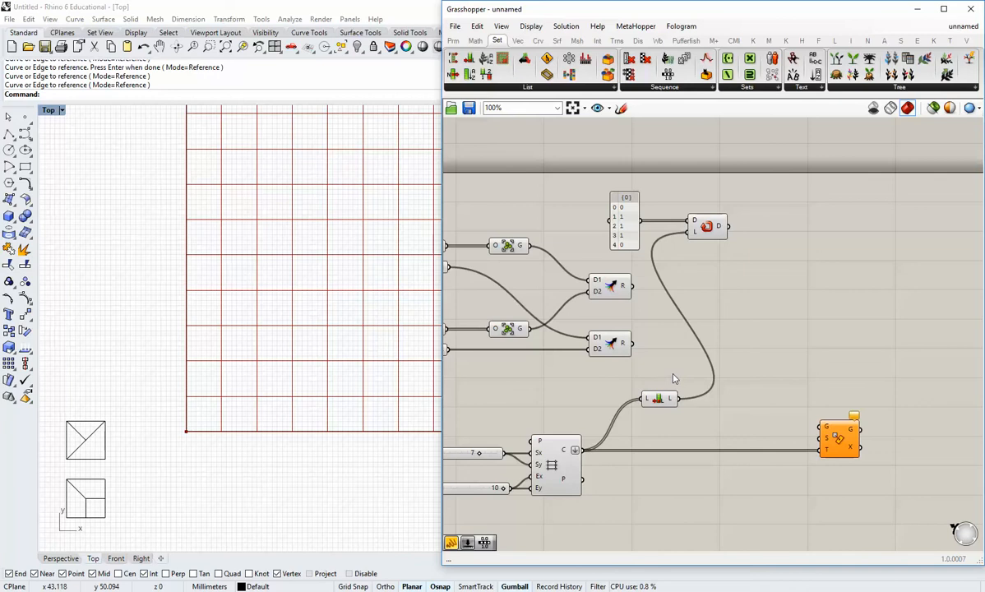
click(450, 87)
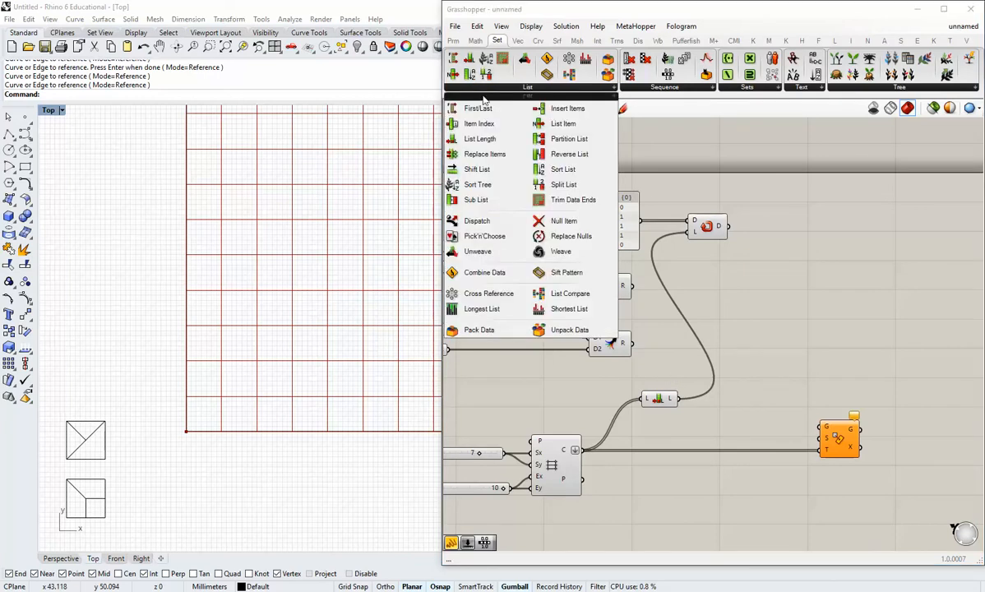
drag(561, 124, 759, 311)
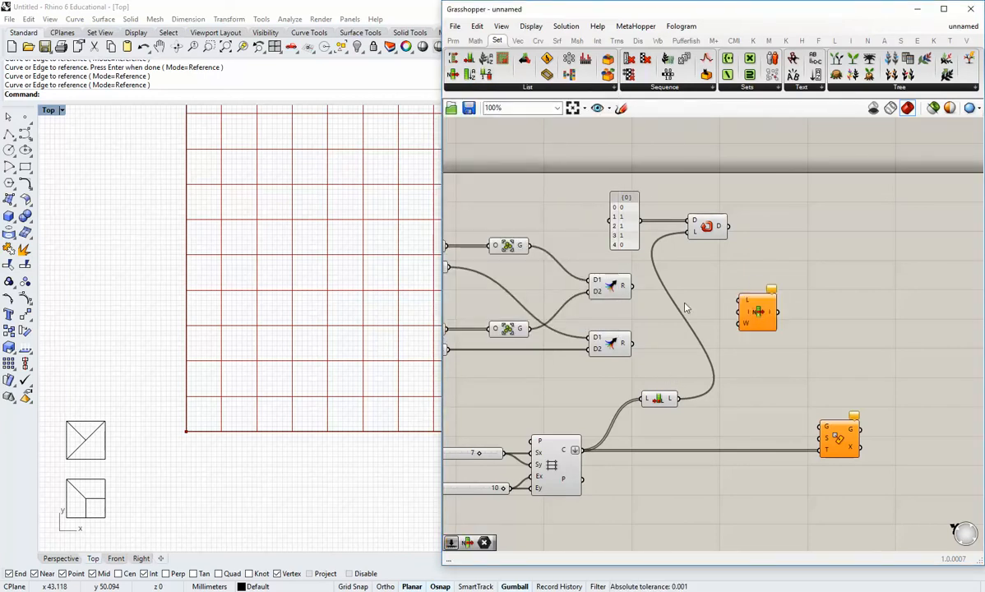
drag(630, 286, 767, 302)
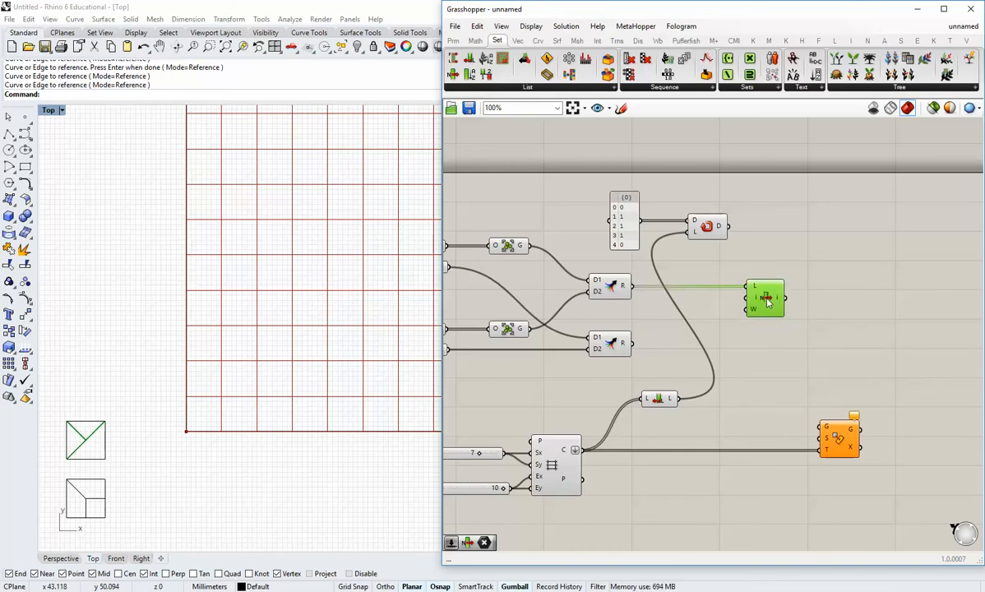
mouse_move(755, 302)
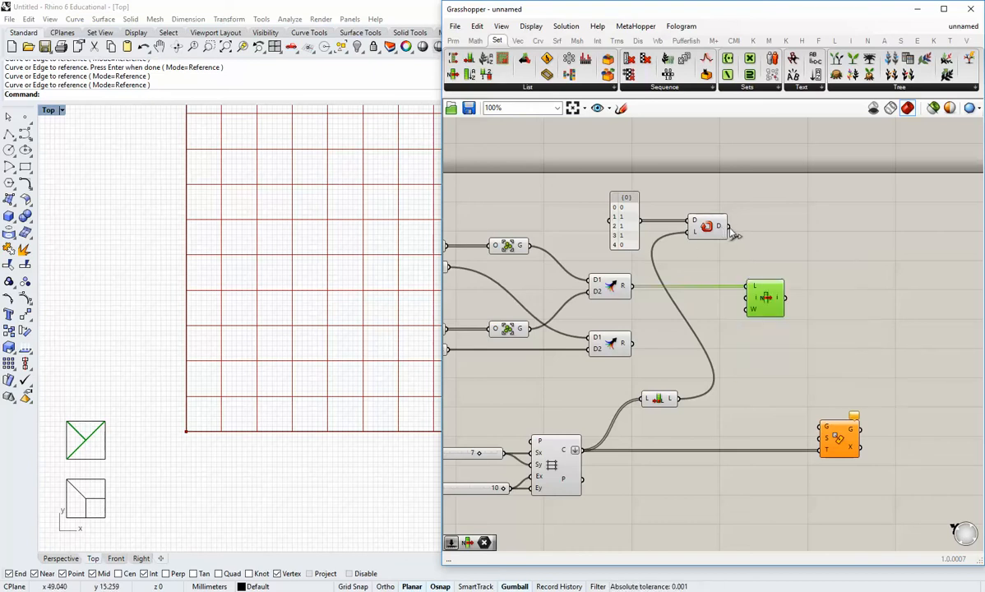
drag(721, 231, 745, 301)
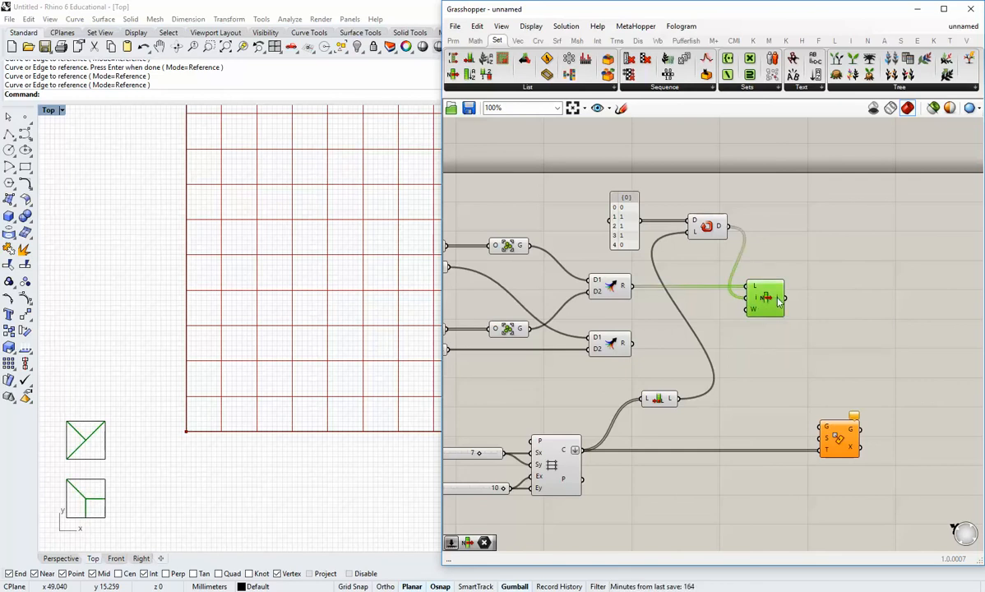
mouse_move(778, 302)
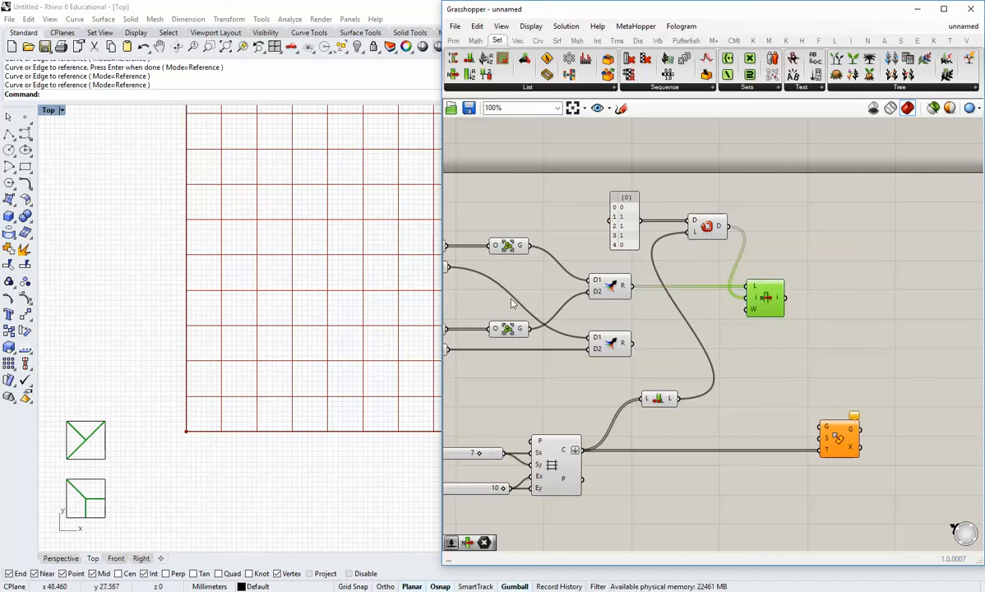
mouse_move(720, 229)
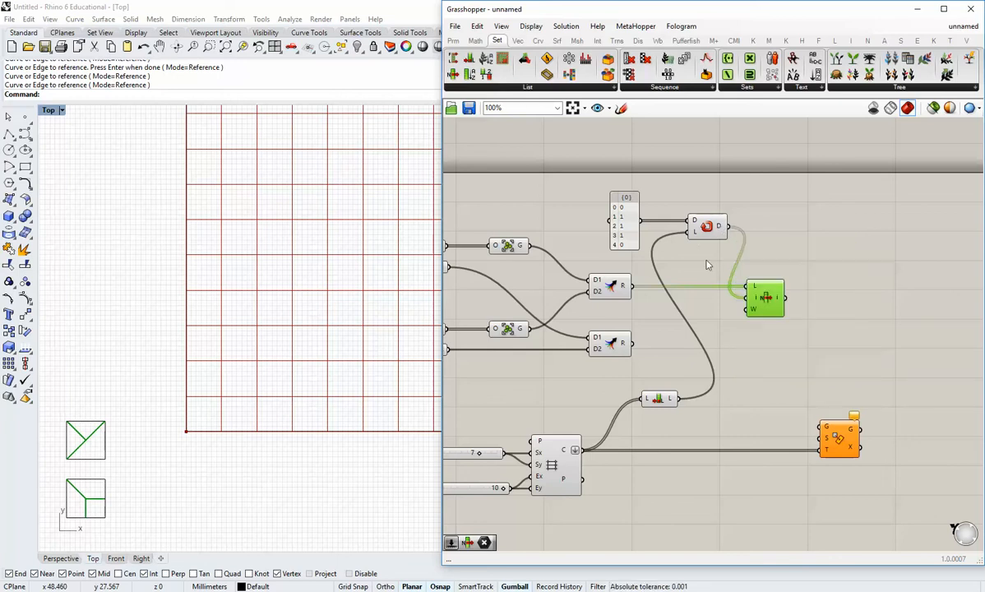
Duplicate the List Item component below itself, feed the copy's L input from the border Merge result, and align both List Items.
right_drag(737, 339, 726, 332)
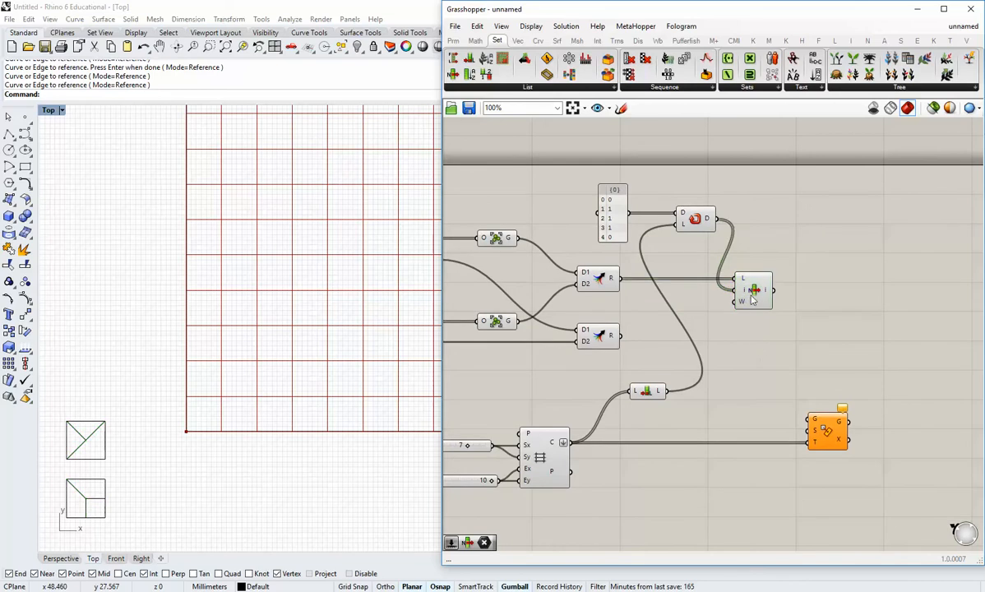
alt+drag(750, 302, 762, 354)
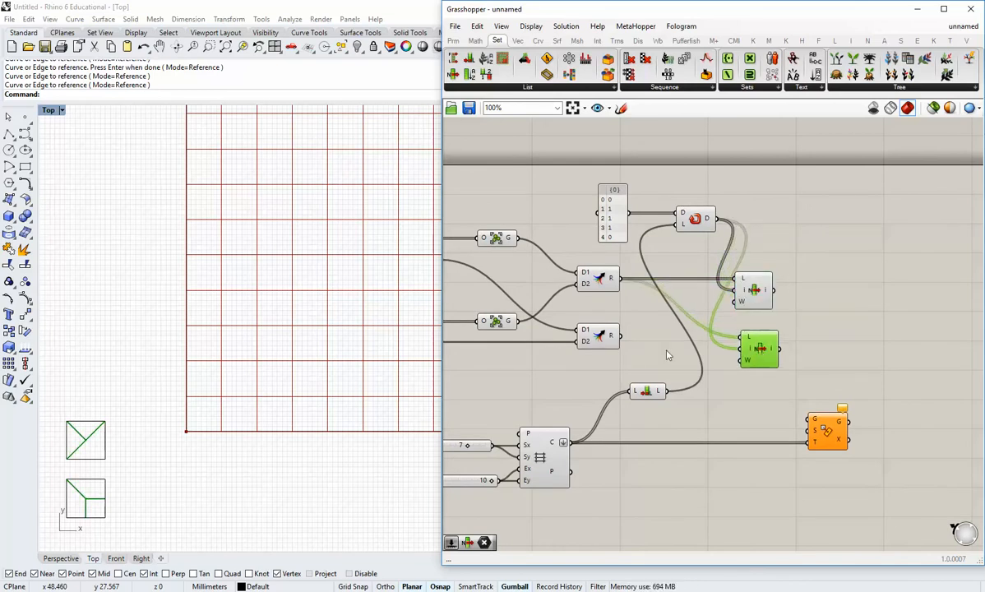
drag(619, 335, 741, 339)
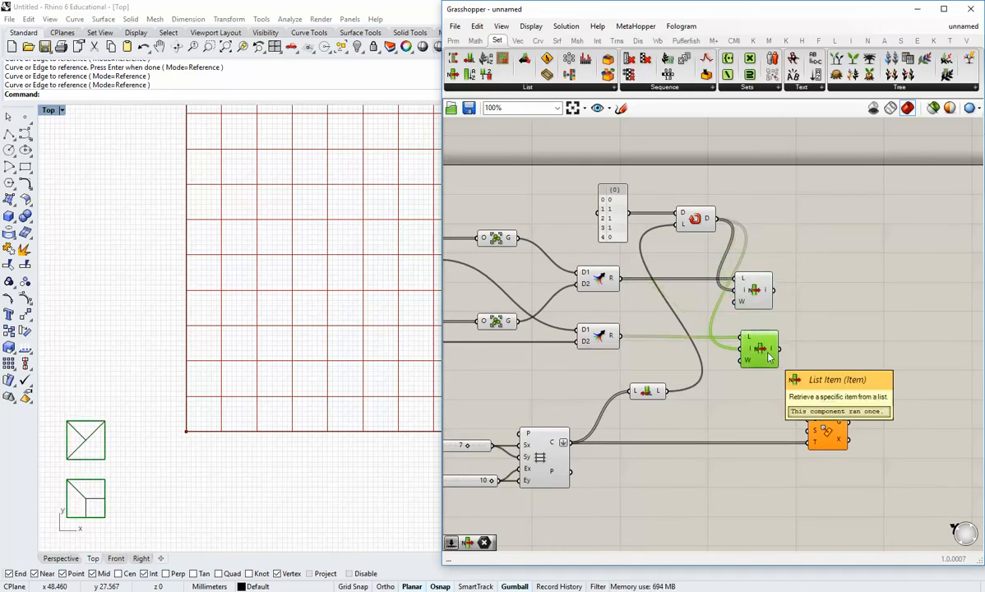
shift+click(753, 284)
click(750, 266)
click(829, 350)
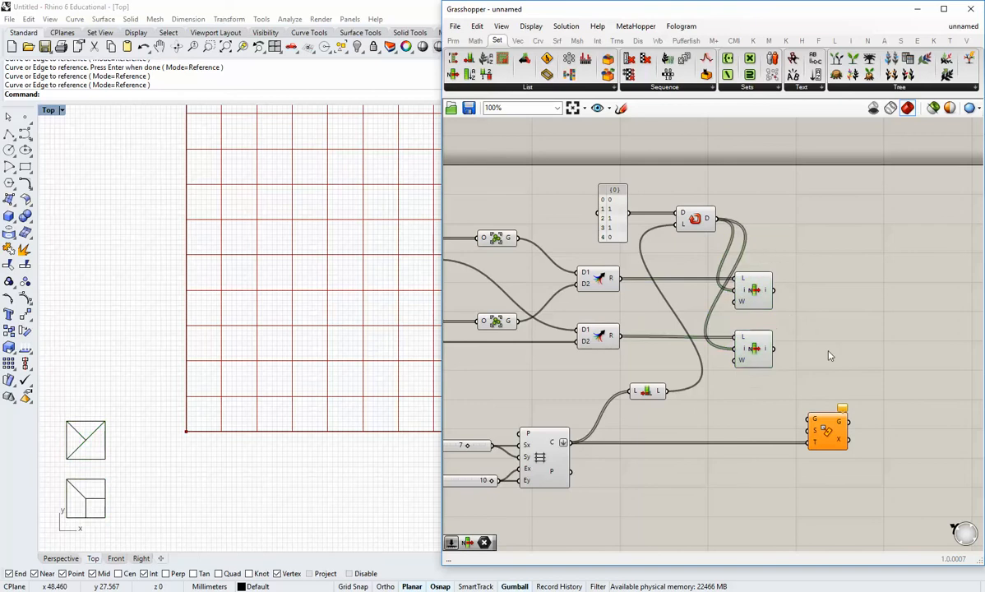
Connect the tile List Item output to the mapping component's G input and the border List Item output to its S input.
right_drag(802, 390, 723, 364)
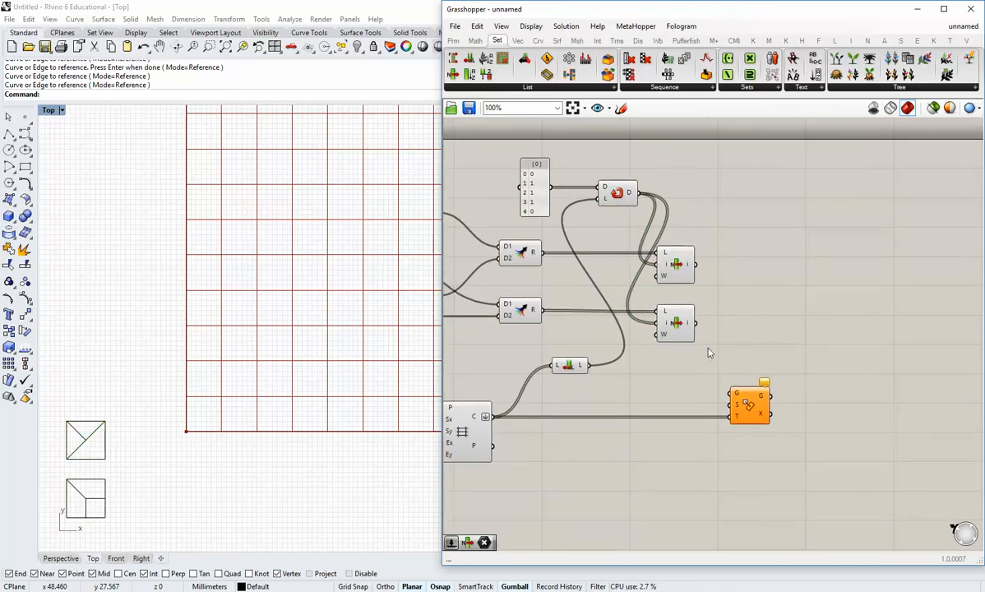
drag(731, 396, 695, 265)
drag(696, 322, 731, 405)
Turn off the preview of the square grid component so only the mapped tiles show in the Top viewport.
right_drag(686, 423, 830, 424)
right_click(605, 425)
click(619, 446)
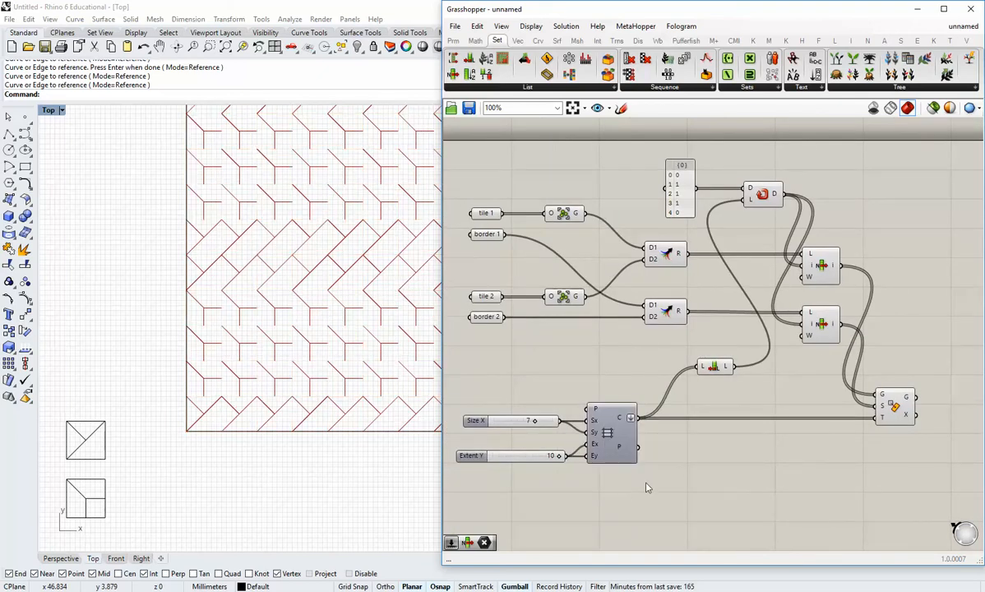
right_drag(276, 255, 150, 326)
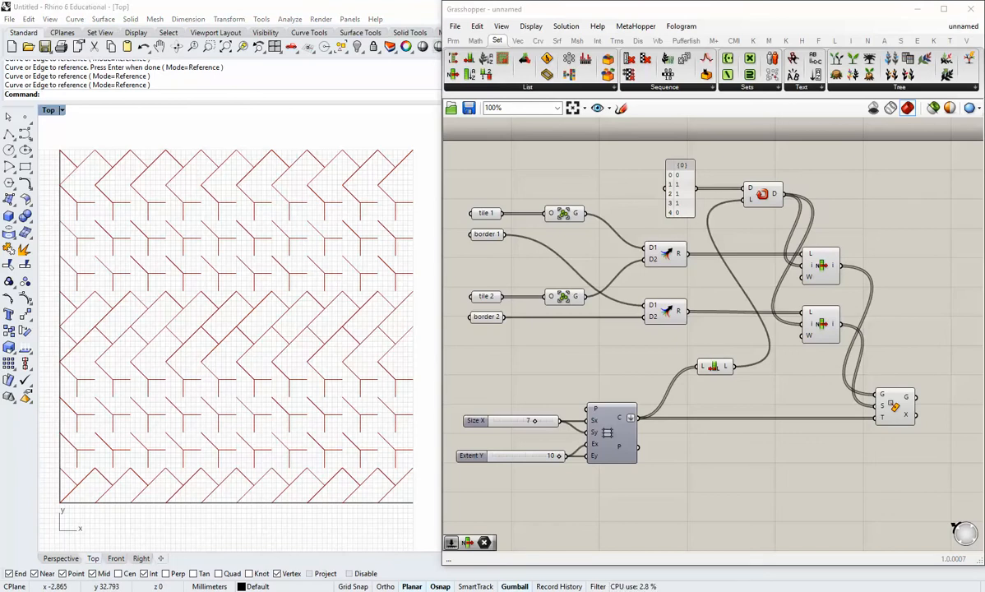
Change the pattern panel's values to 0, 1, 1, 1 by removing the last entry.
scroll(682, 546, down, 1)
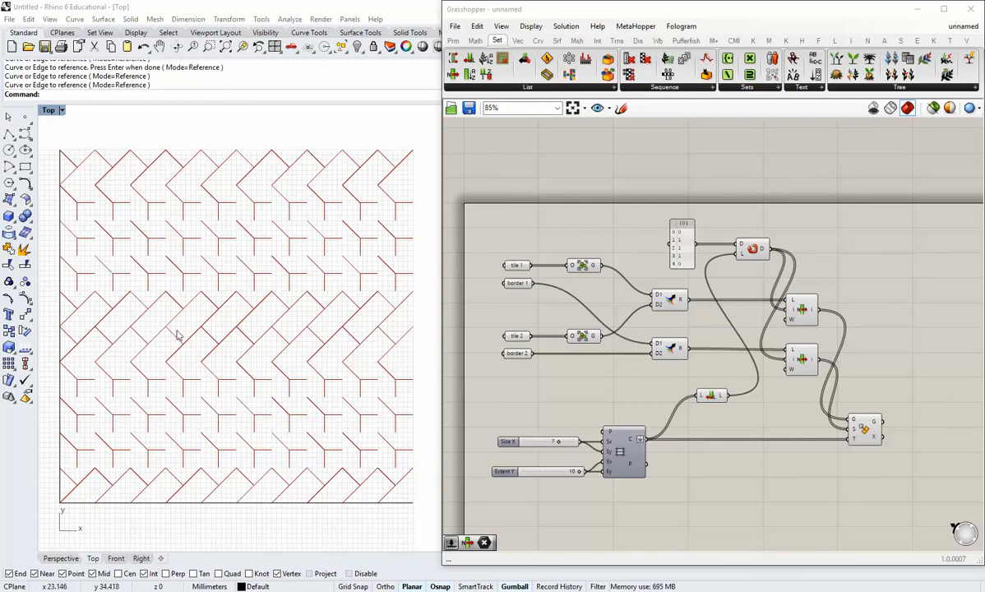
scroll(583, 264, up, 3)
double_click(629, 273)
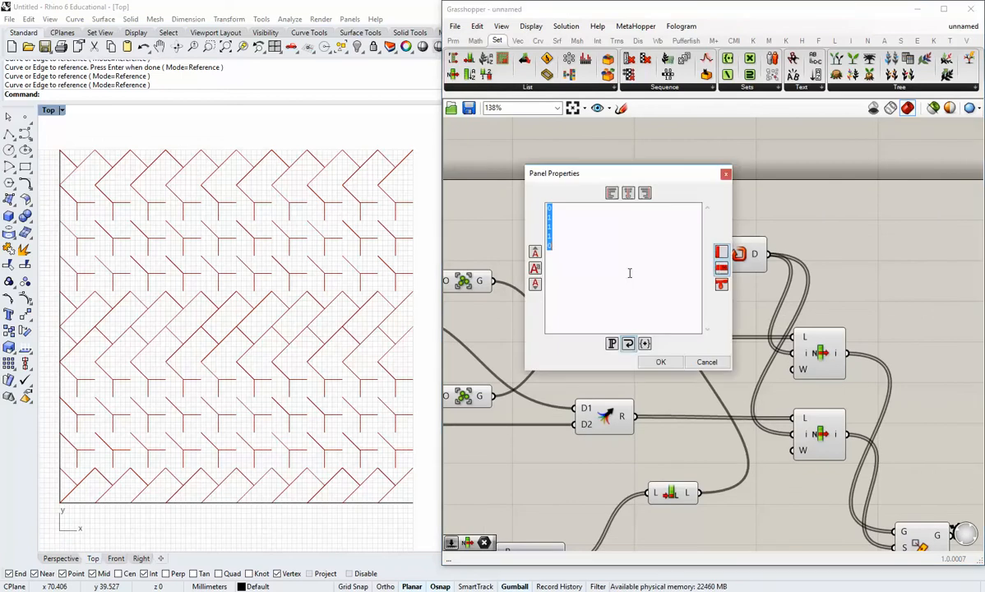
click(579, 263)
click(661, 362)
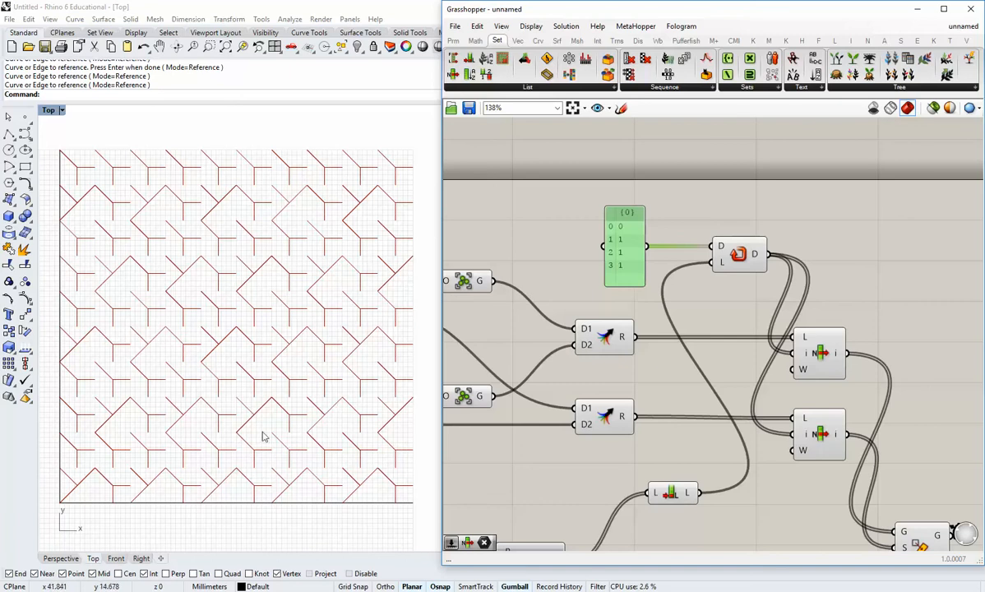
click(679, 296)
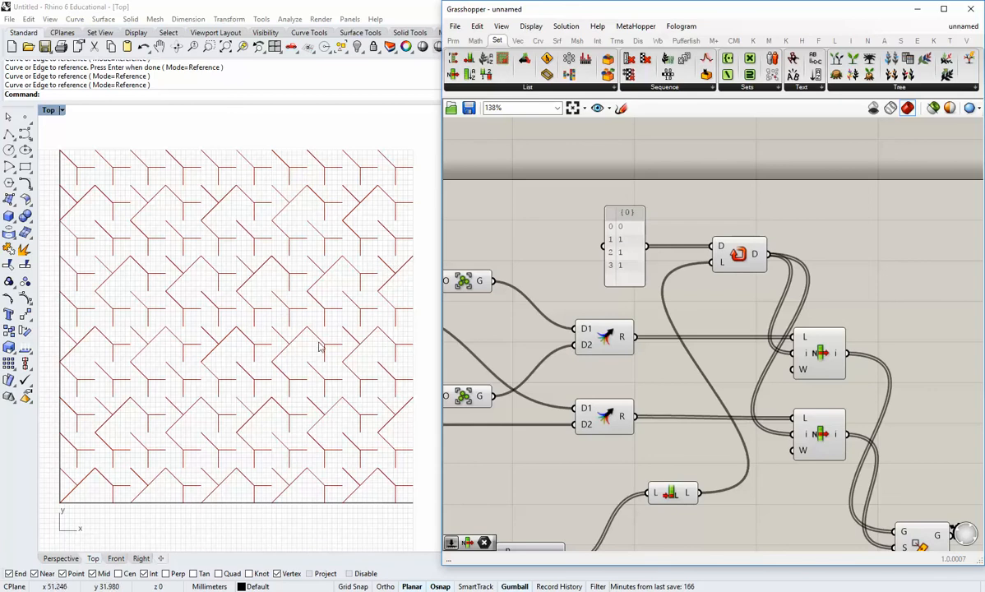
Move the pattern panel slightly away from Repeat Data and change its values to 0, 1, 0, 1.
right_drag(628, 282, 630, 313)
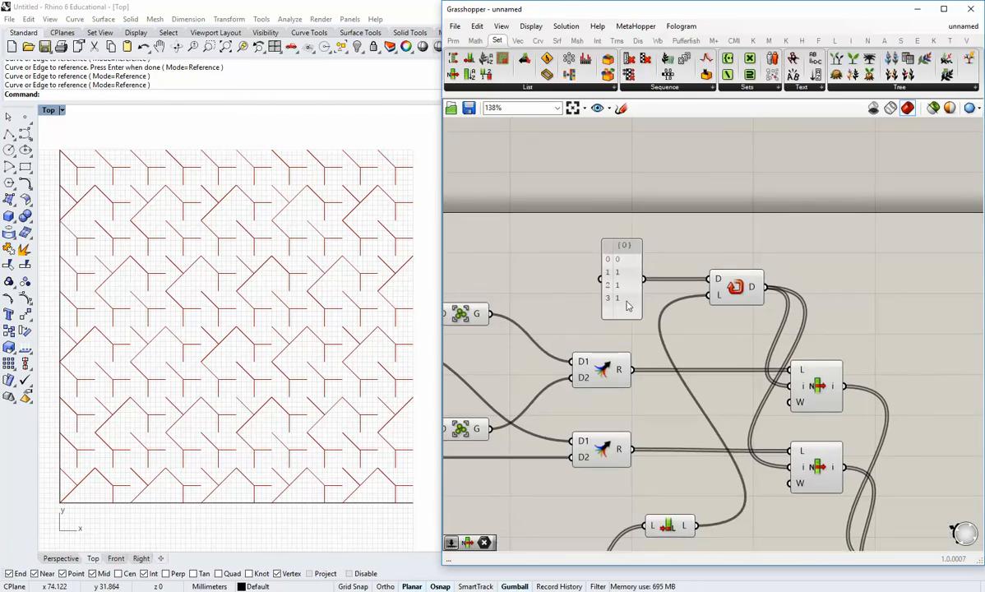
drag(607, 289, 594, 289)
click(632, 316)
scroll(627, 302, up, 1)
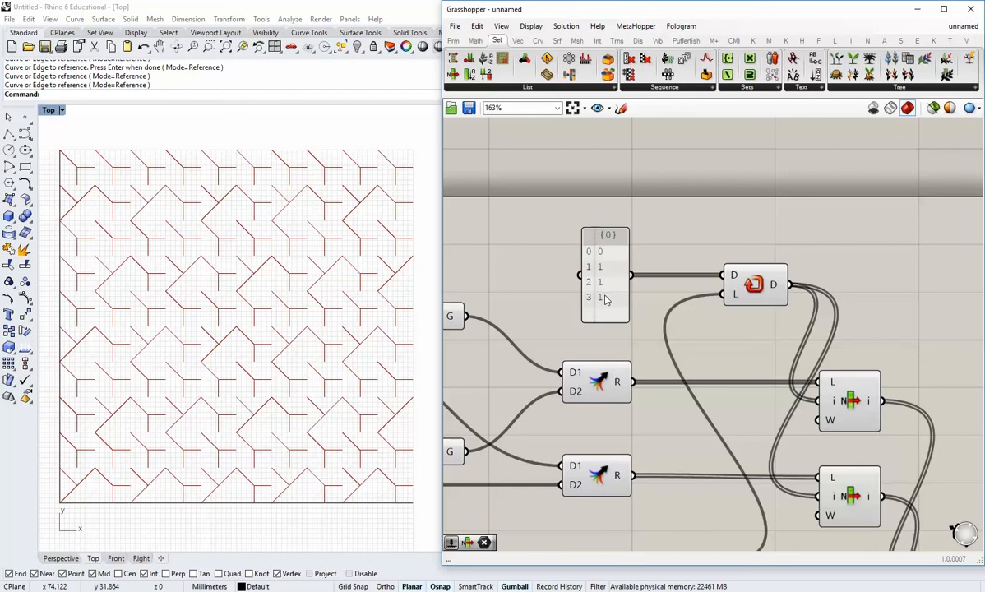
double_click(605, 300)
click(539, 258)
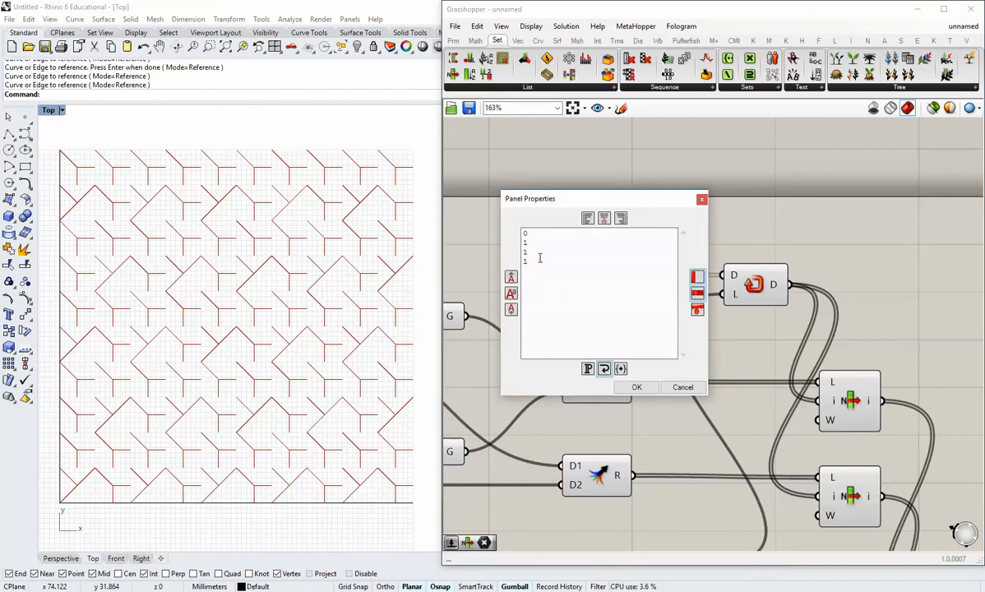
click(636, 387)
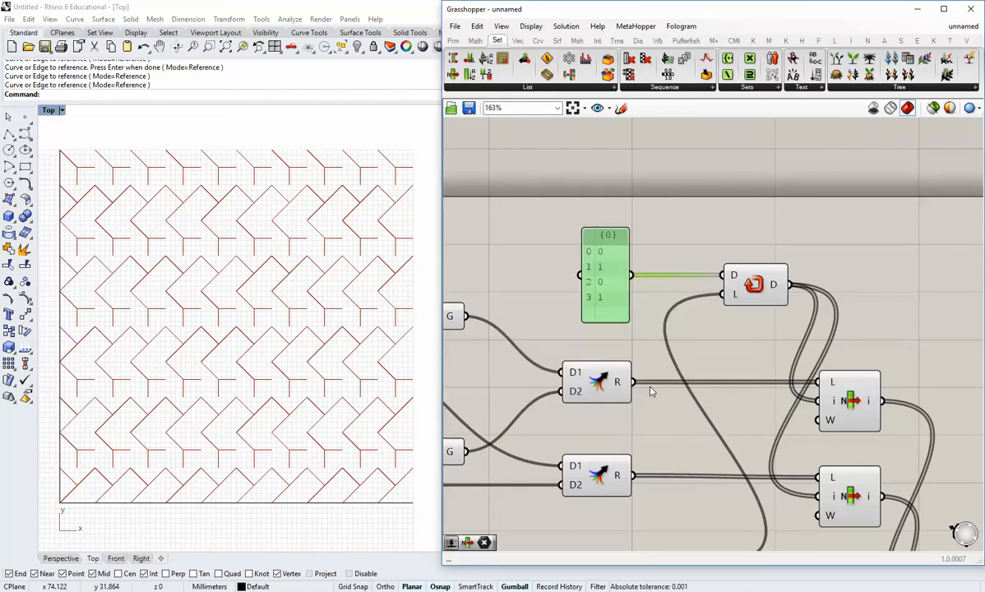
Try the values 1, 1, 0, 1 in the pattern panel, and reduce the list to 1, 1, 1.
double_click(605, 274)
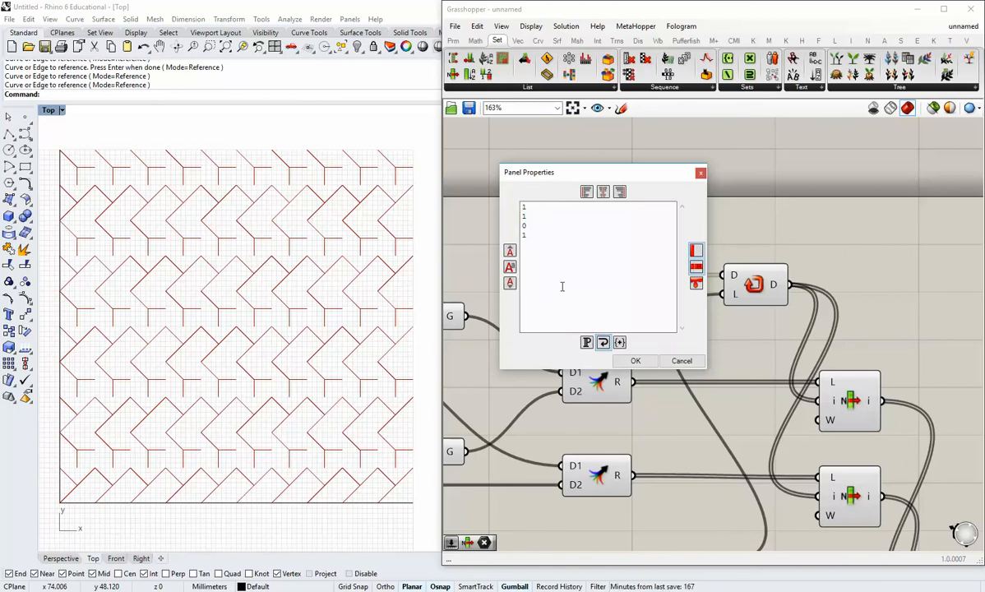
click(636, 360)
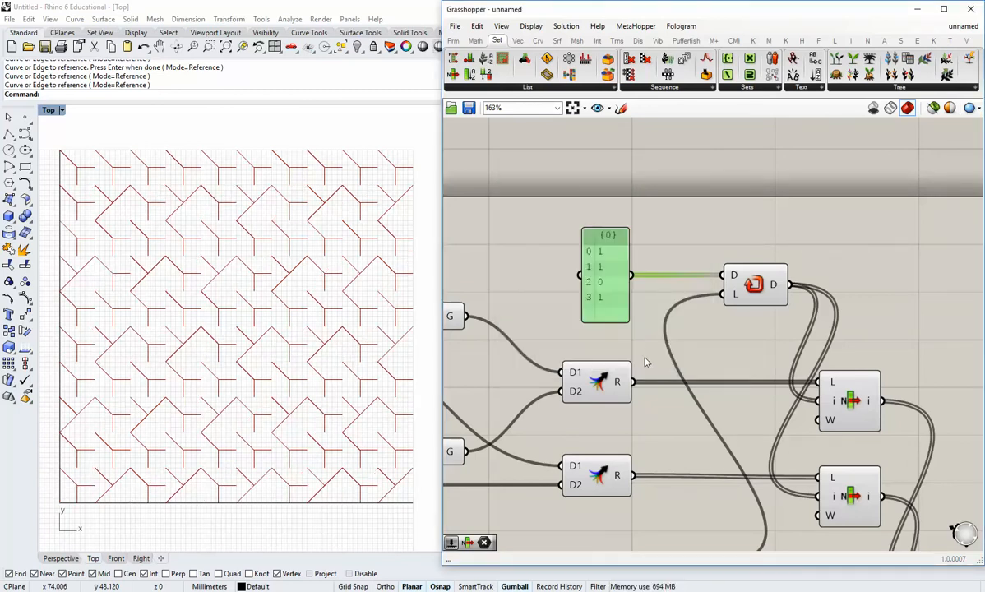
double_click(598, 272)
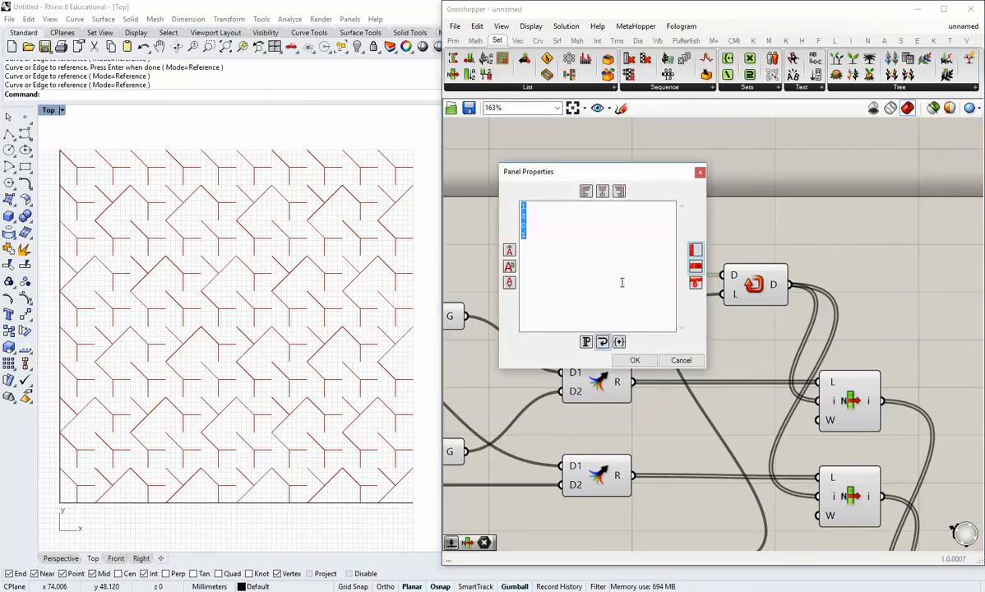
click(538, 231)
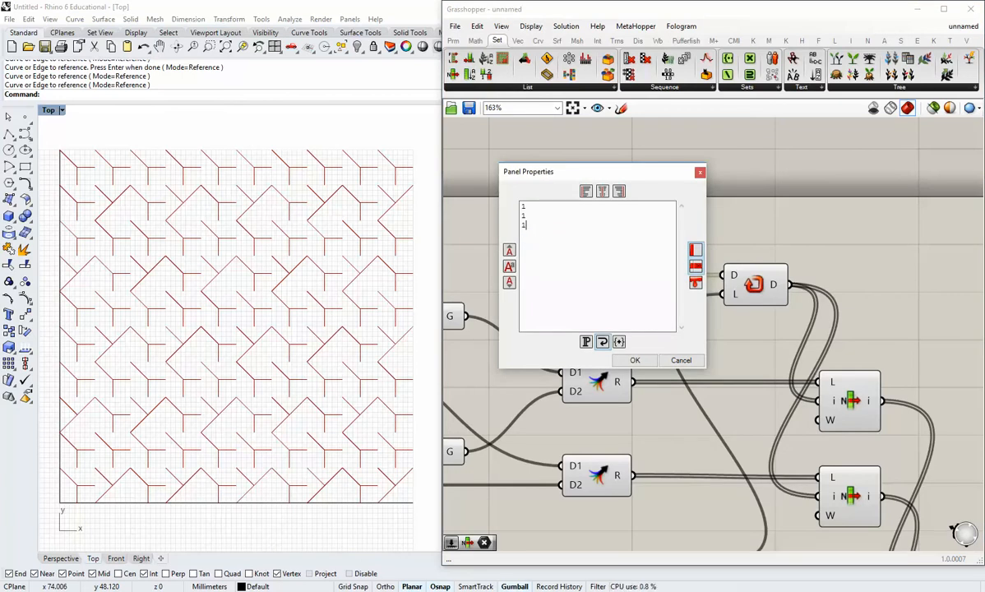
click(635, 360)
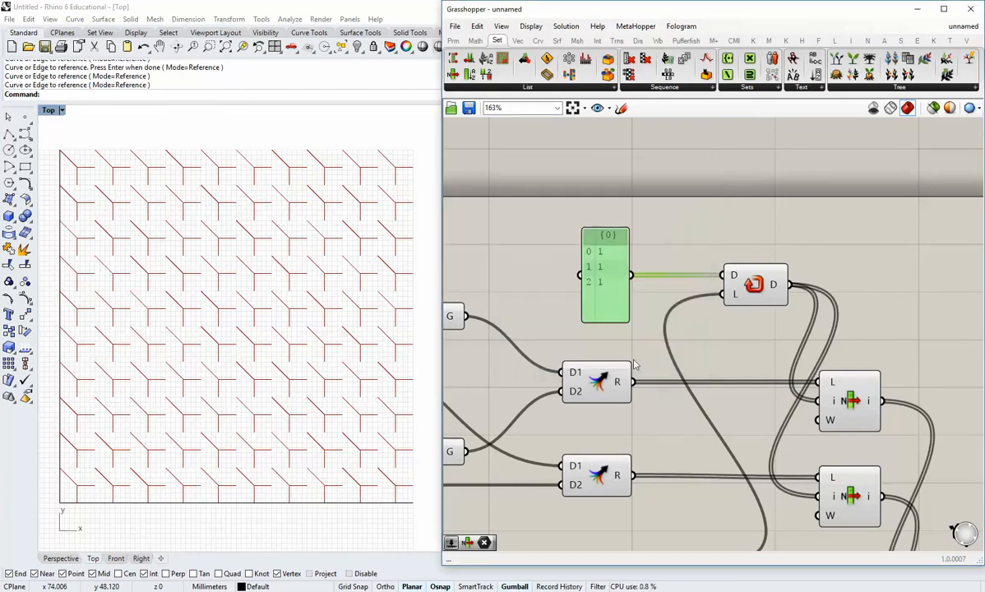
Append three 0 entries to the pattern panel to make 1, 1, 1, 0, 0, 0, and enlarge the panel to show every row.
double_click(598, 274)
click(554, 241)
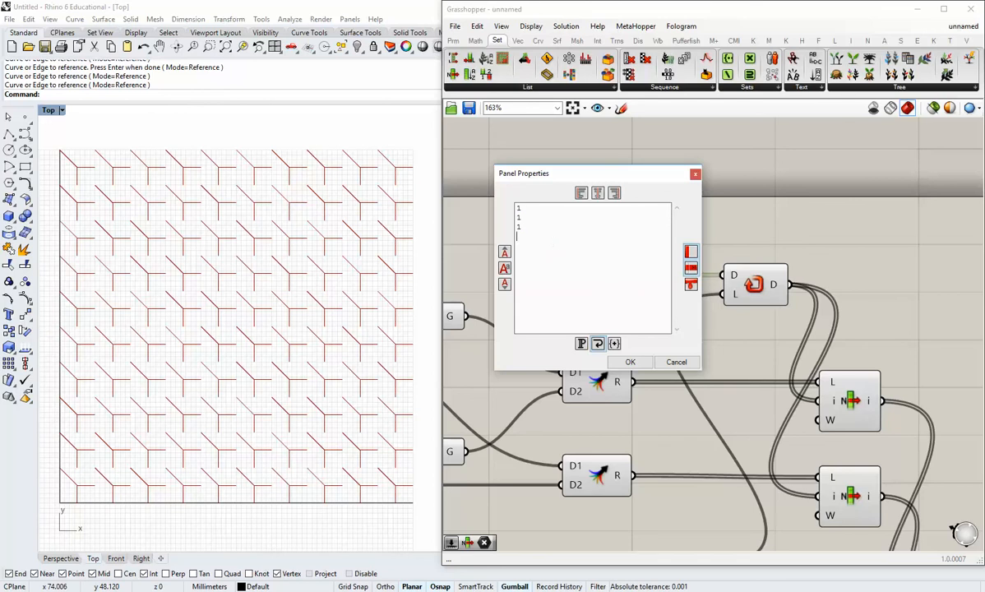
text(0 0 0)
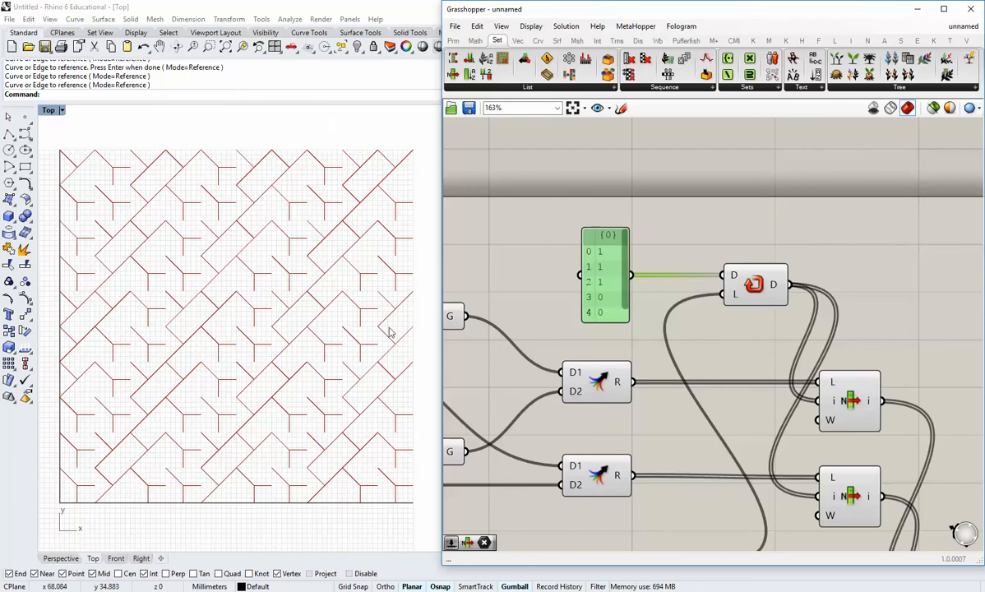
click(640, 325)
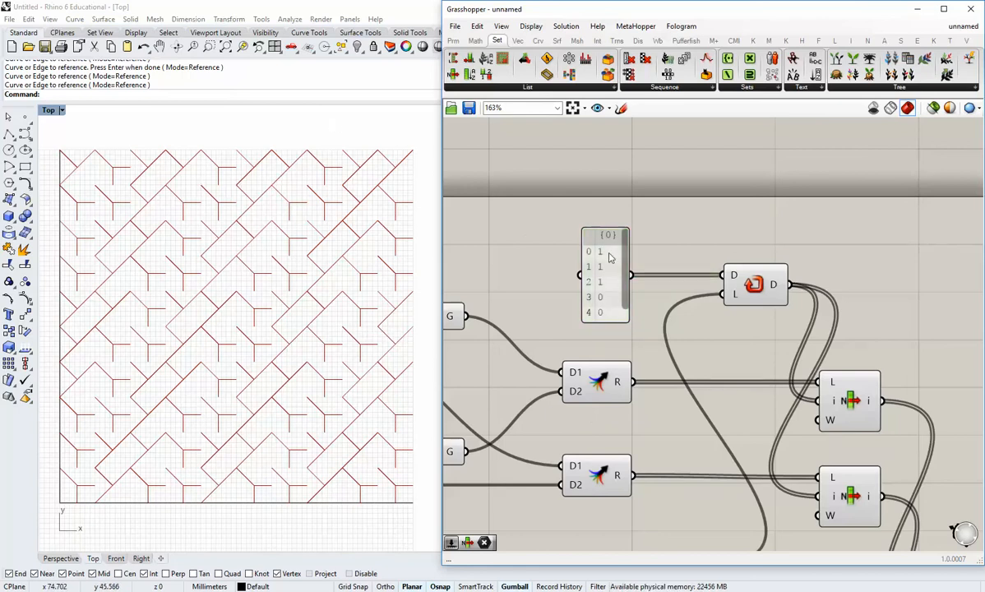
mouse_move(607, 231)
mouse_down()
mouse_move(607, 184)
mouse_move(609, 244)
mouse_up()
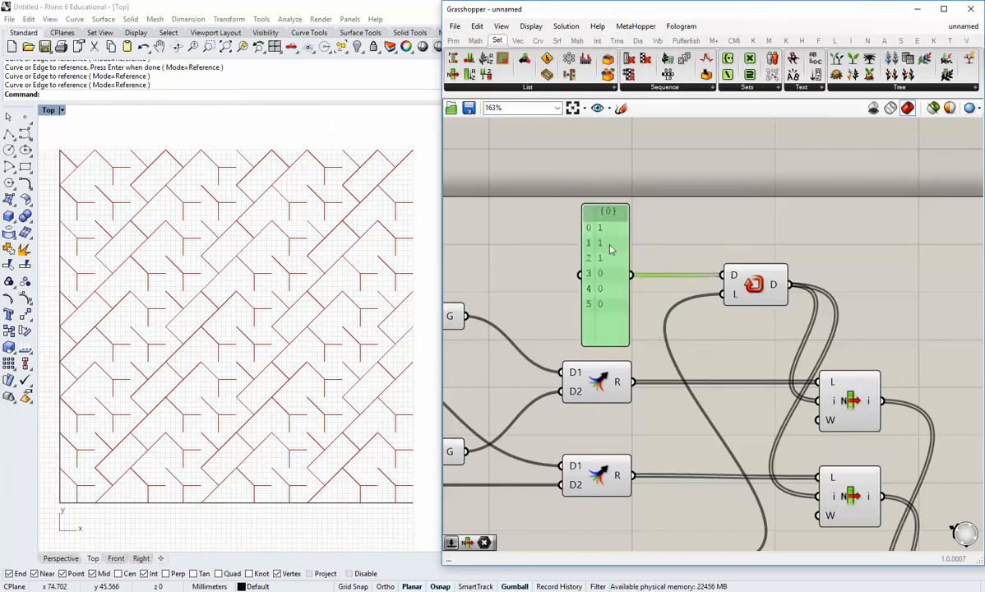
click(633, 313)
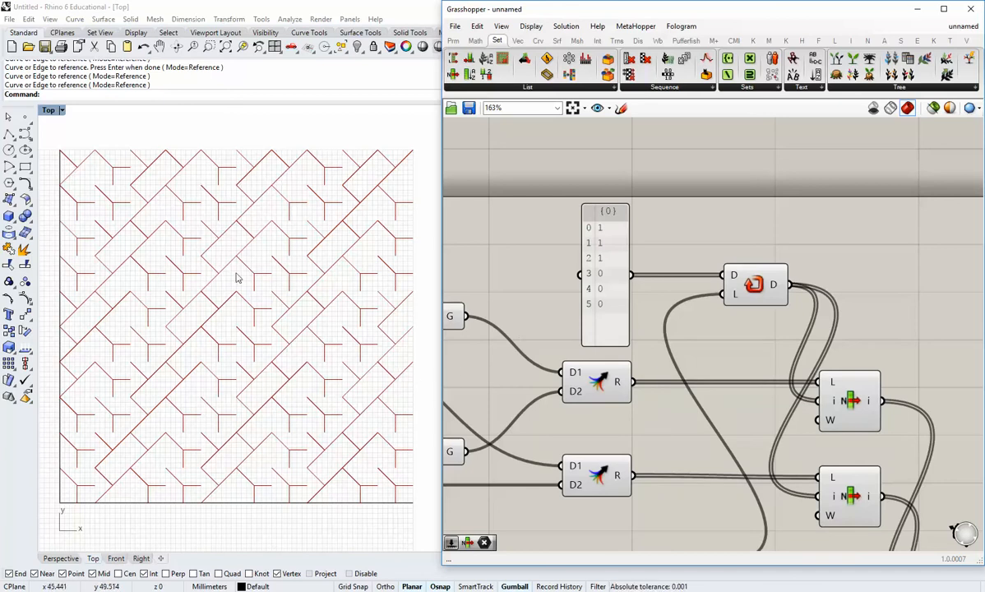
Try the pattern panel with 0, 1, 0, 1 appended to its list, and cut the values back to 1, 1, 1, 0, 0.
double_click(623, 315)
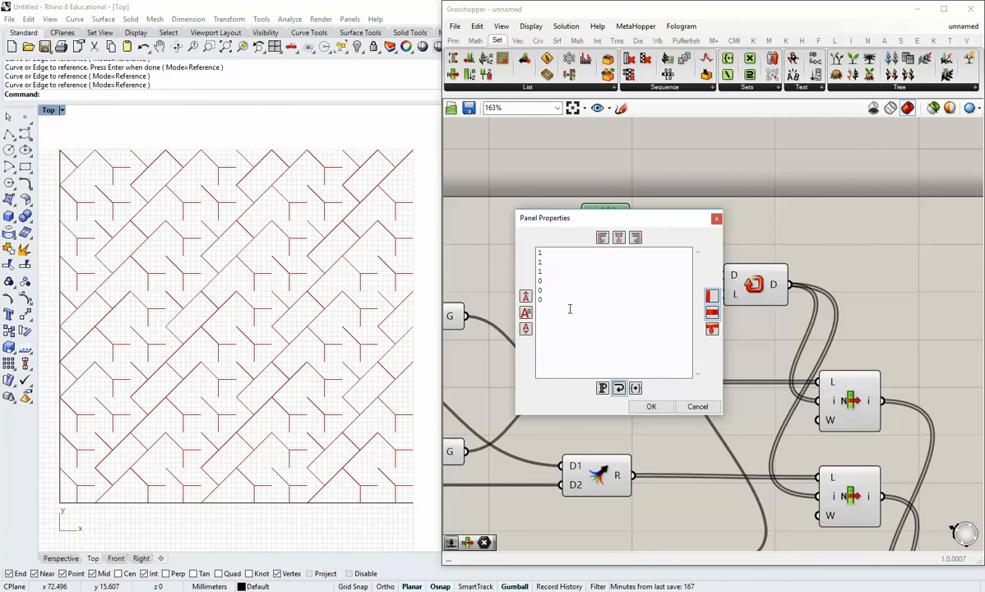
key(Return)
text(1)
click(651, 406)
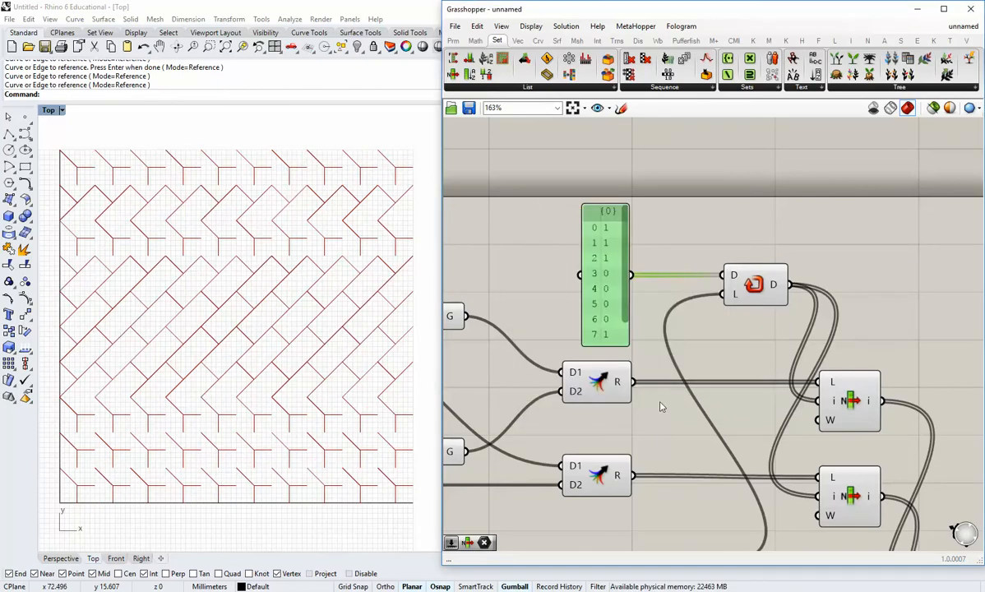
double_click(604, 326)
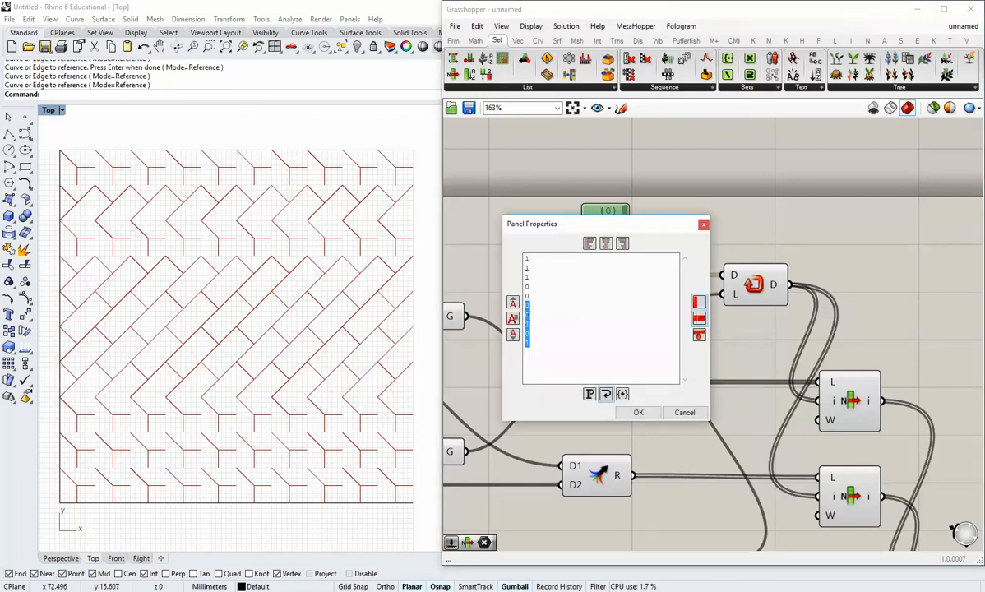
click(529, 316)
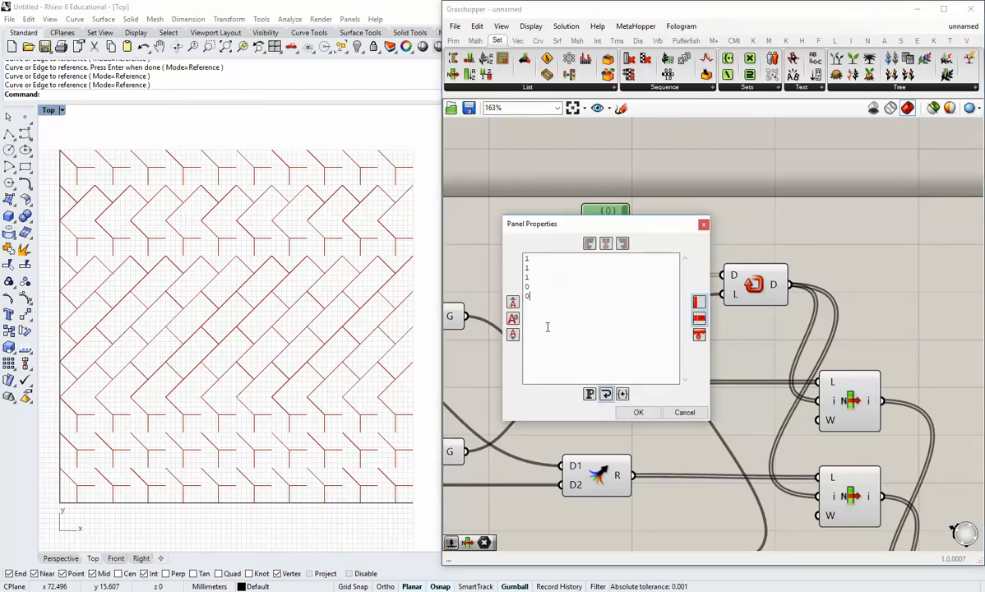
click(635, 410)
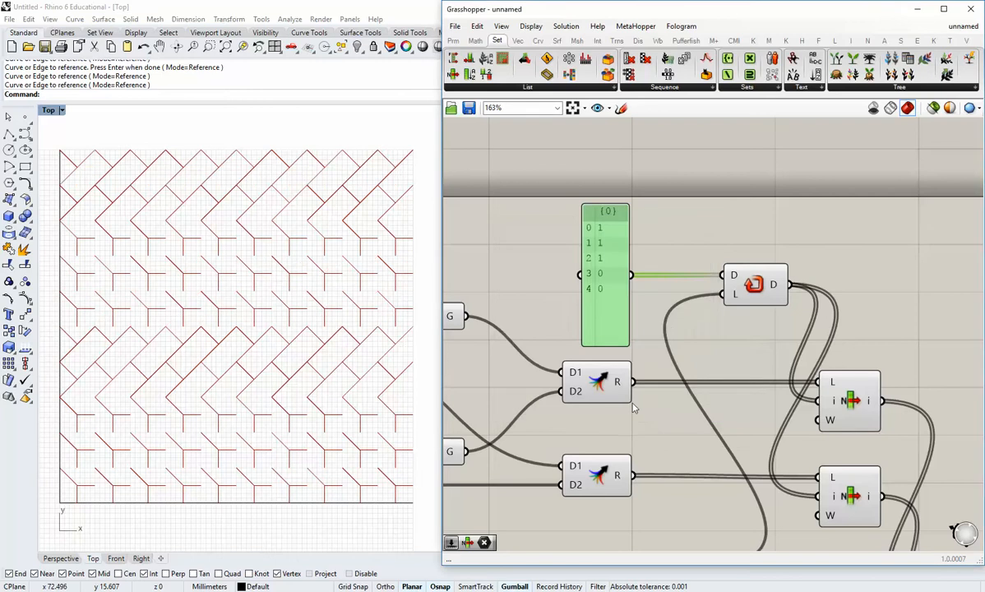
Set the pattern panel's values to 0, 1, 1, 1.
double_click(606, 303)
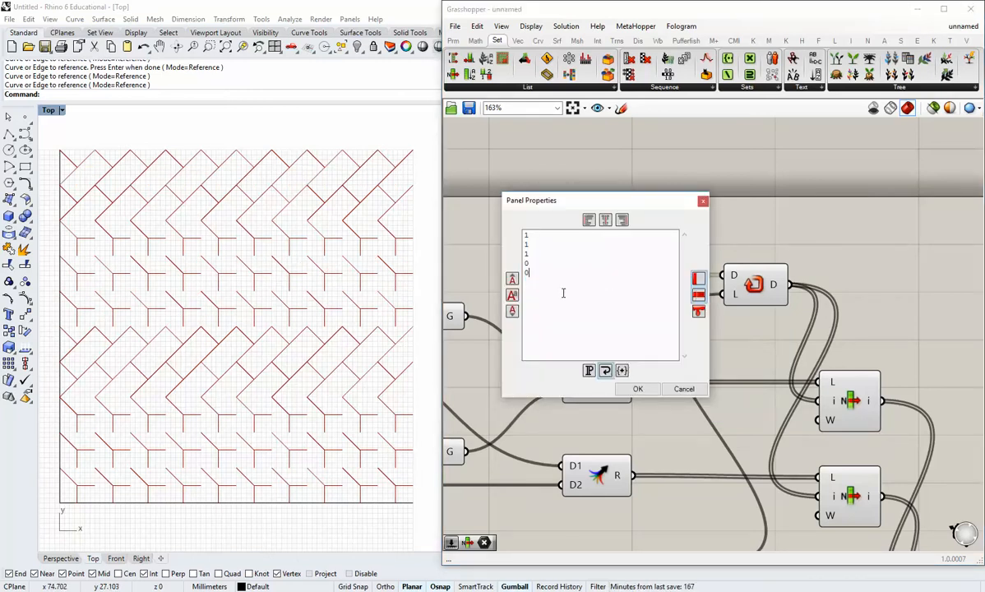
key(BackSpace)
key(BackSpace)
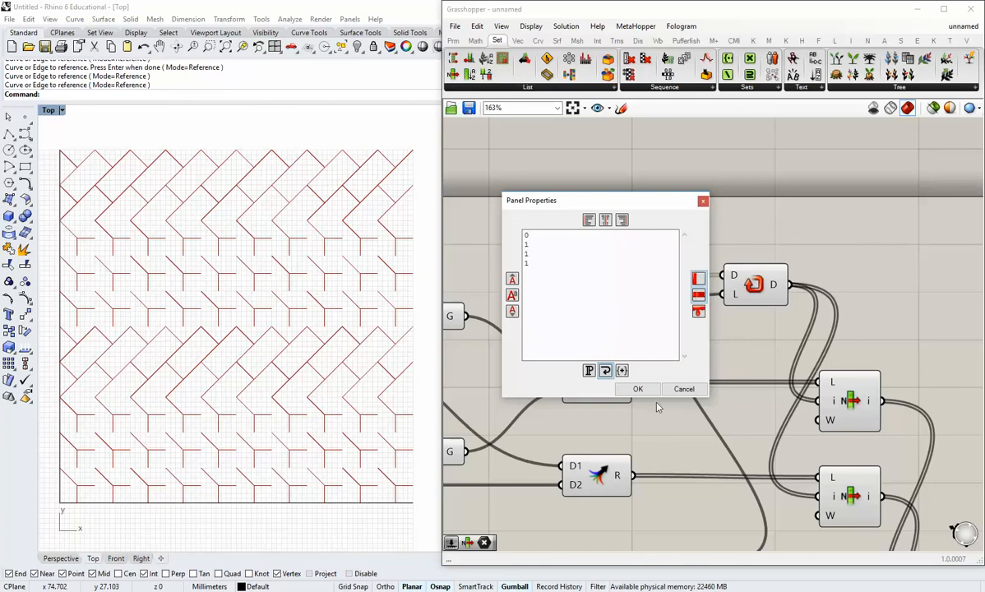
click(638, 388)
click(695, 431)
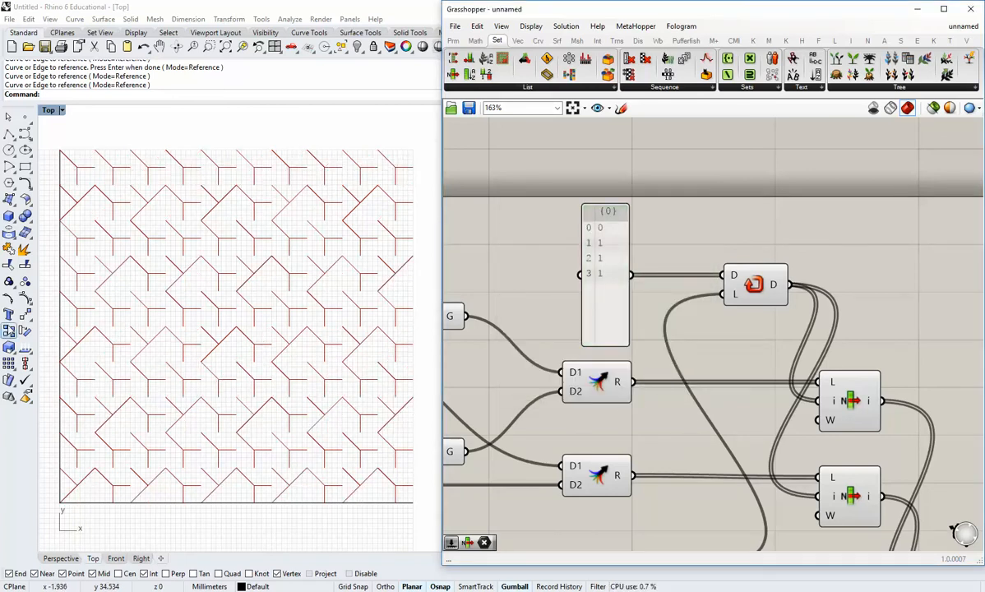
Shrink the pattern panel to fit its four rows and widen the Grasshopper window slightly over the Rhino viewport.
right_drag(668, 387, 639, 364)
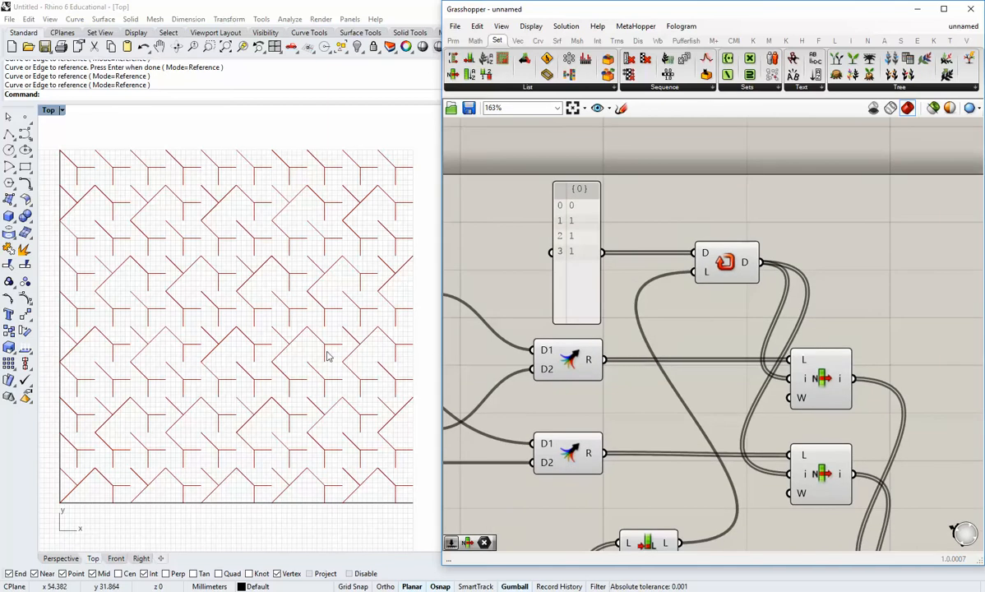
right_drag(193, 371, 379, 307)
right_drag(218, 443, 138, 420)
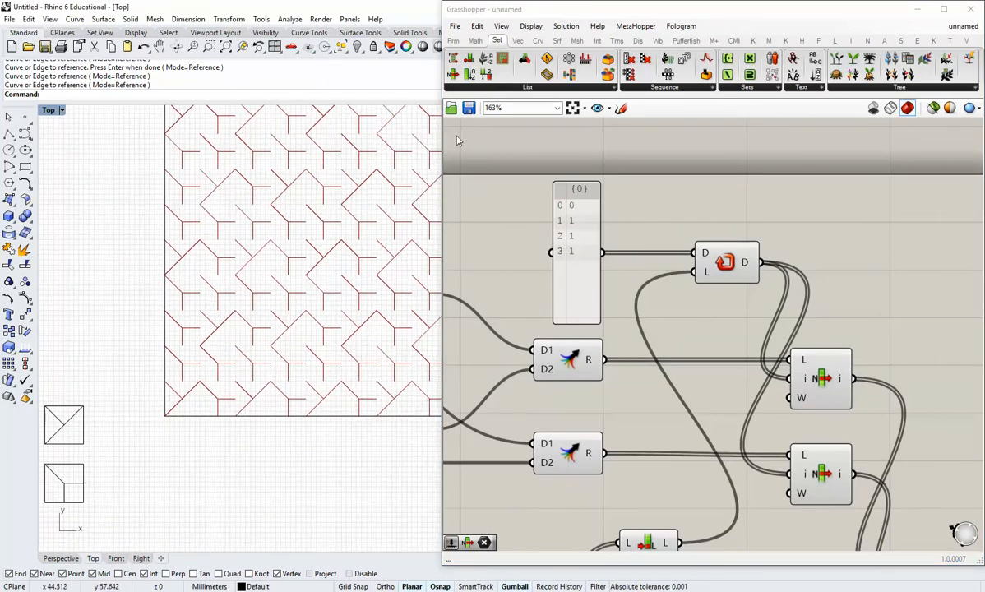
scroll(302, 288, down, 2)
right_drag(316, 276, 259, 333)
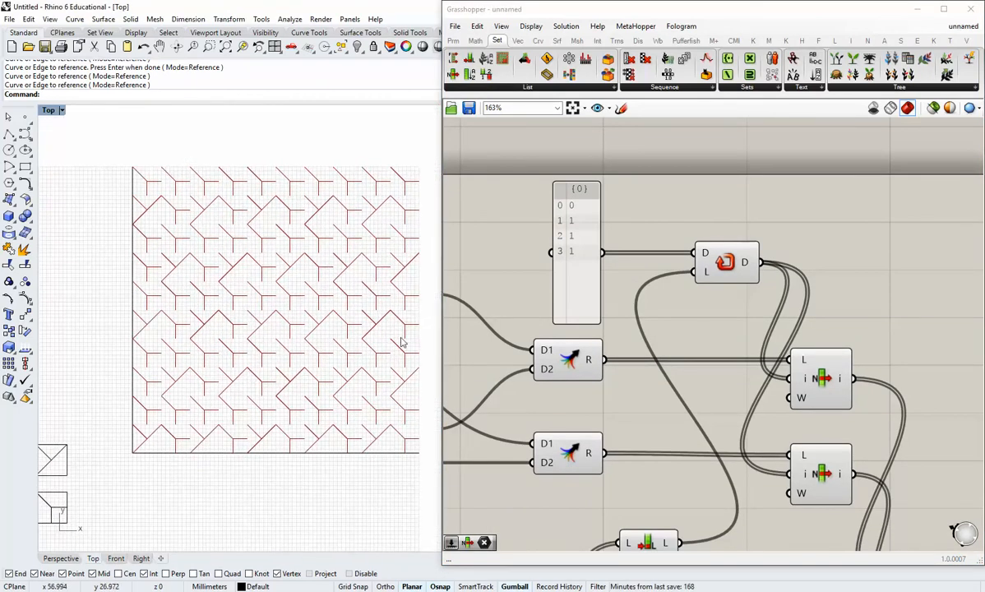
right_drag(668, 403, 678, 349)
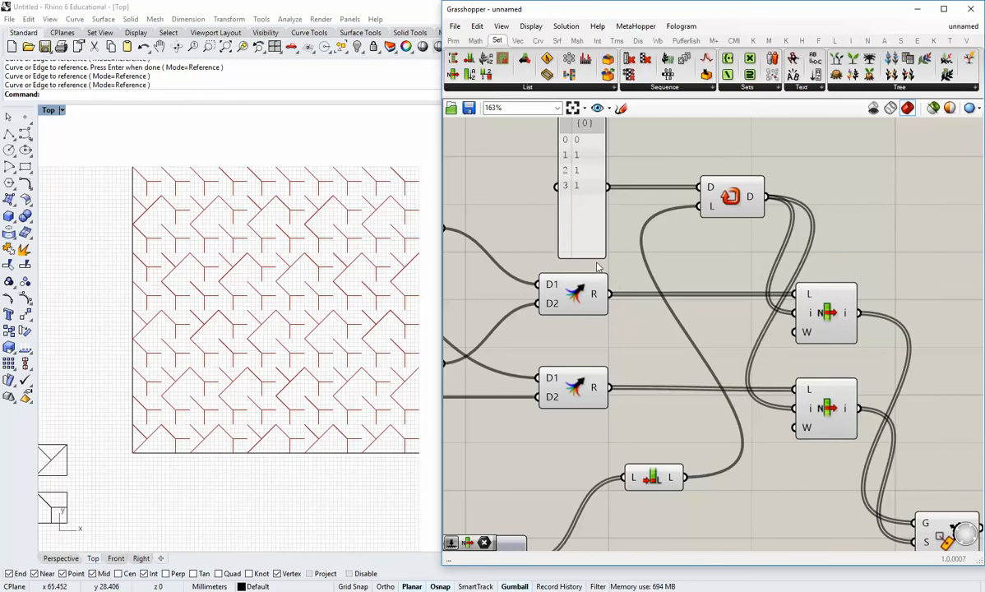
drag(591, 259, 590, 208)
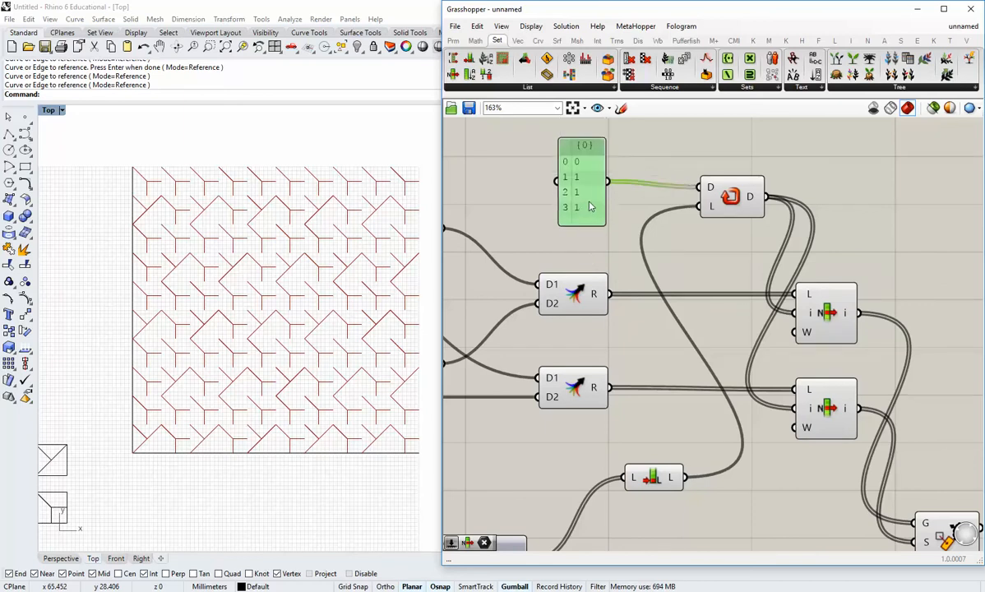
click(601, 230)
scroll(606, 247, down, 3)
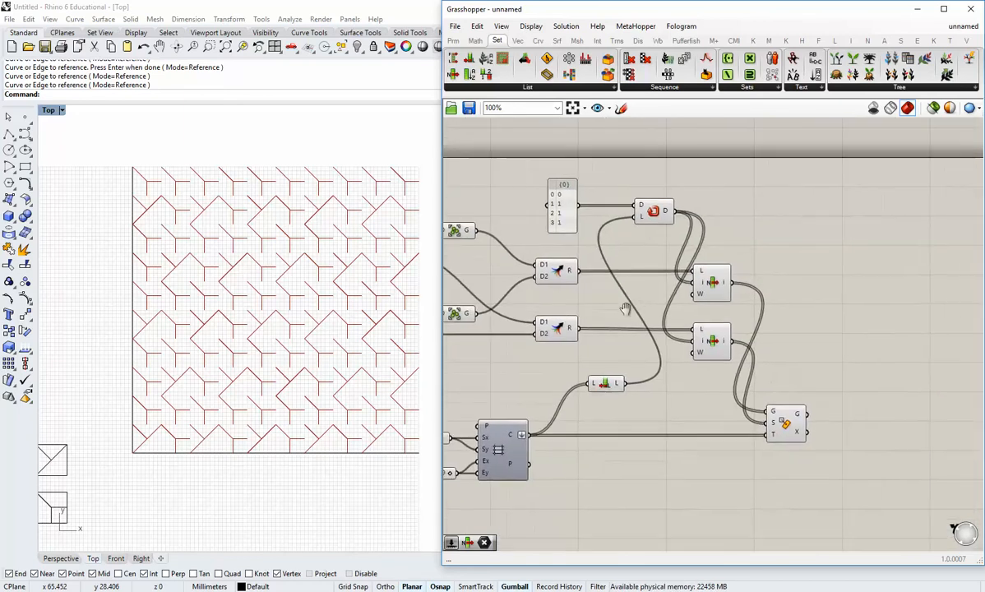
right_drag(640, 356, 671, 317)
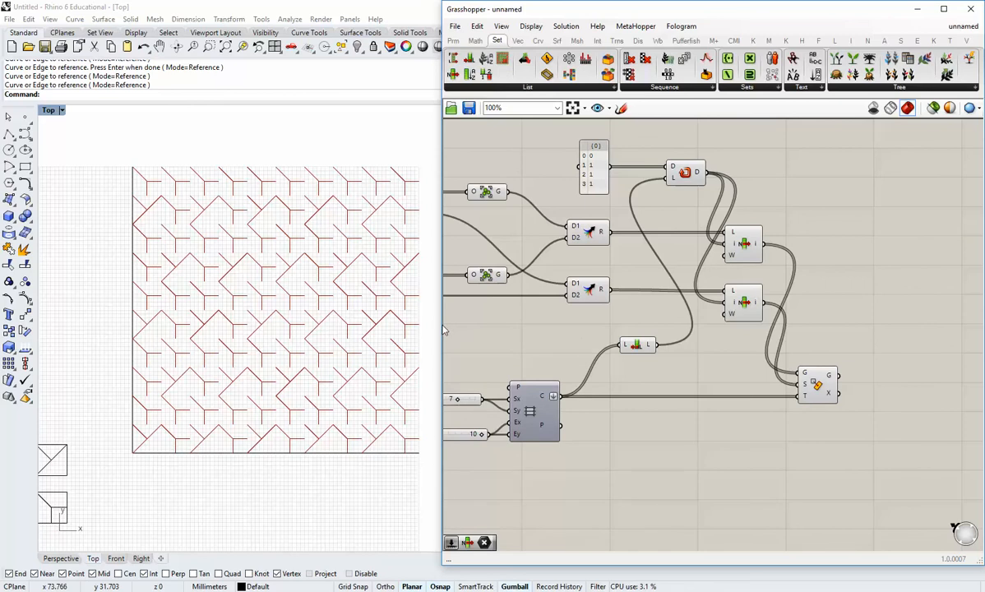
drag(441, 325, 426, 325)
Copy the square outline of the lower source tile and place the copy in the empty area below the grid.
right_drag(347, 330, 300, 337)
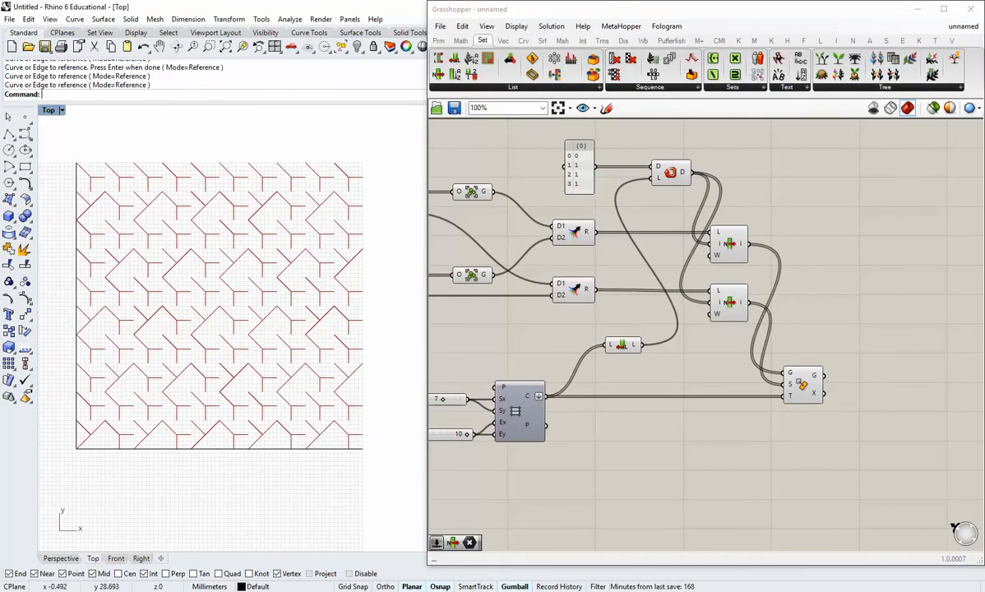
right_drag(208, 442, 352, 424)
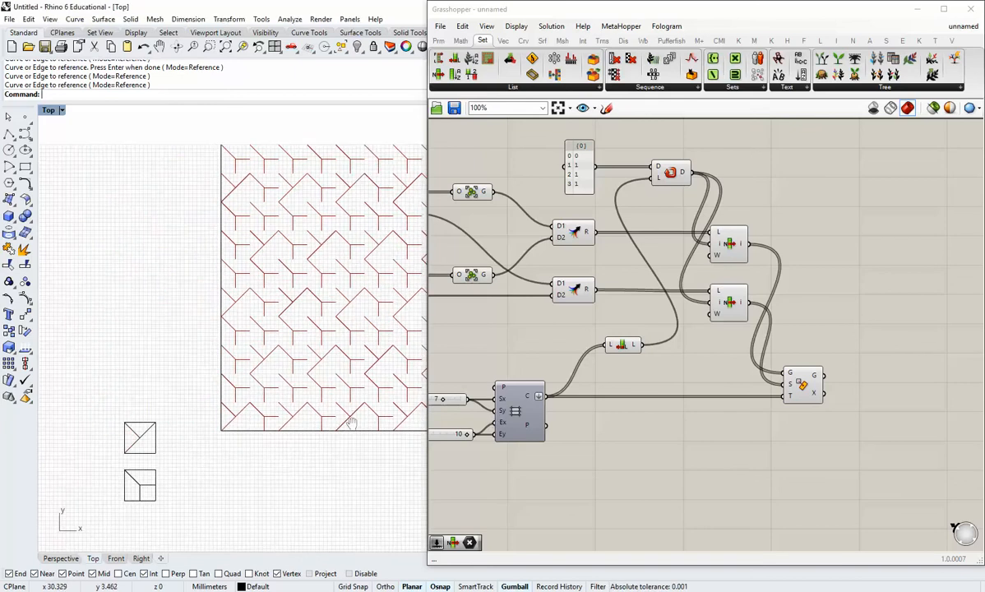
right_drag(231, 456, 248, 390)
right_drag(189, 440, 113, 405)
scroll(185, 409, up, 4)
scroll(111, 404, up, 2)
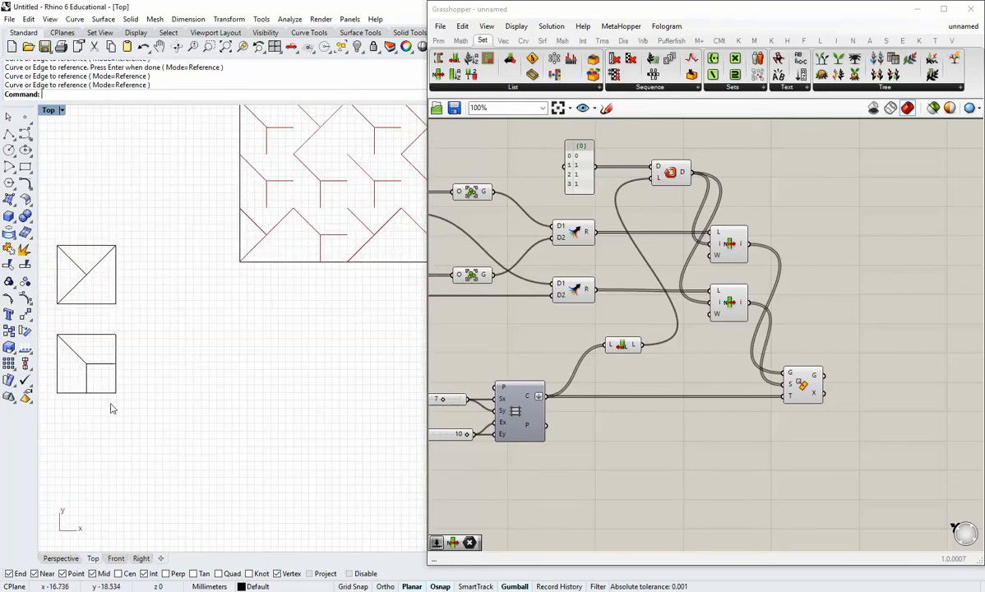
click(109, 394)
click(245, 428)
right_drag(210, 441, 260, 418)
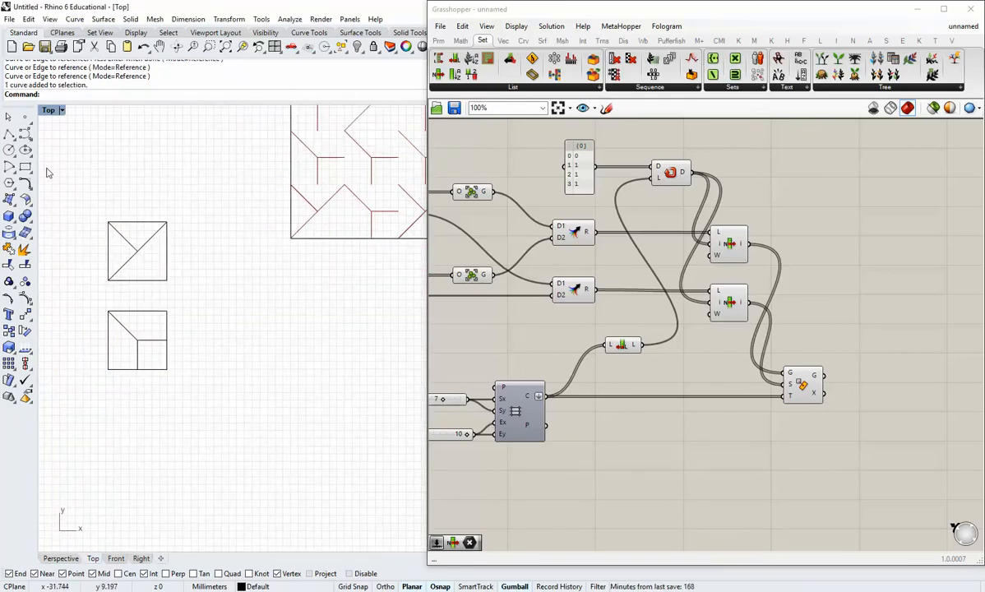
right_drag(204, 306, 161, 294)
click(151, 288)
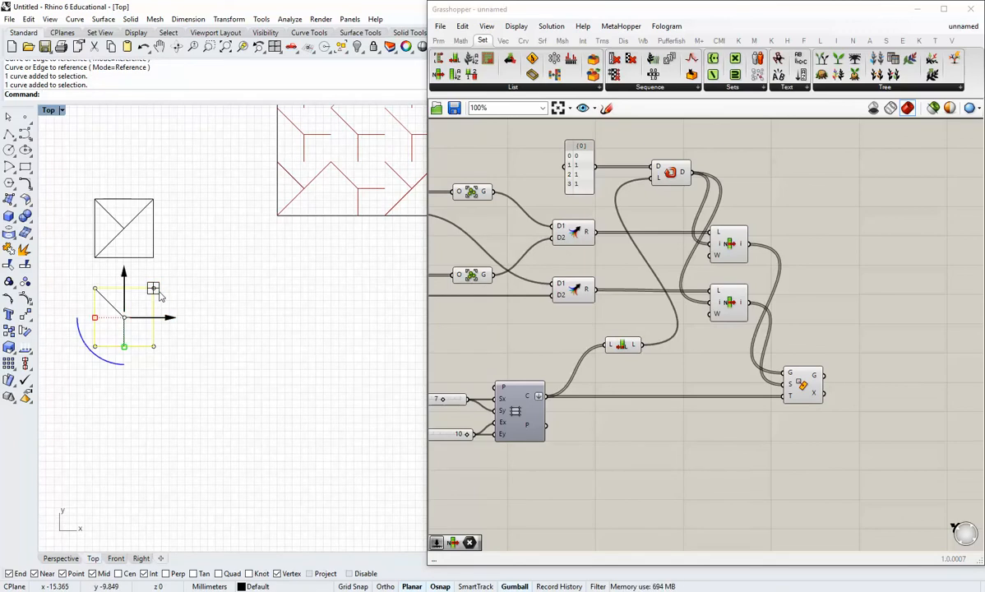
key(ctrl+c)
key(ctrl+v)
drag(155, 317, 353, 345)
click(342, 385)
Duplicate the copied square three times along X to form an evenly spaced row of four squares below the grid.
right_drag(324, 409, 181, 433)
scroll(165, 394, up, 2)
right_drag(227, 395, 198, 400)
click(162, 369)
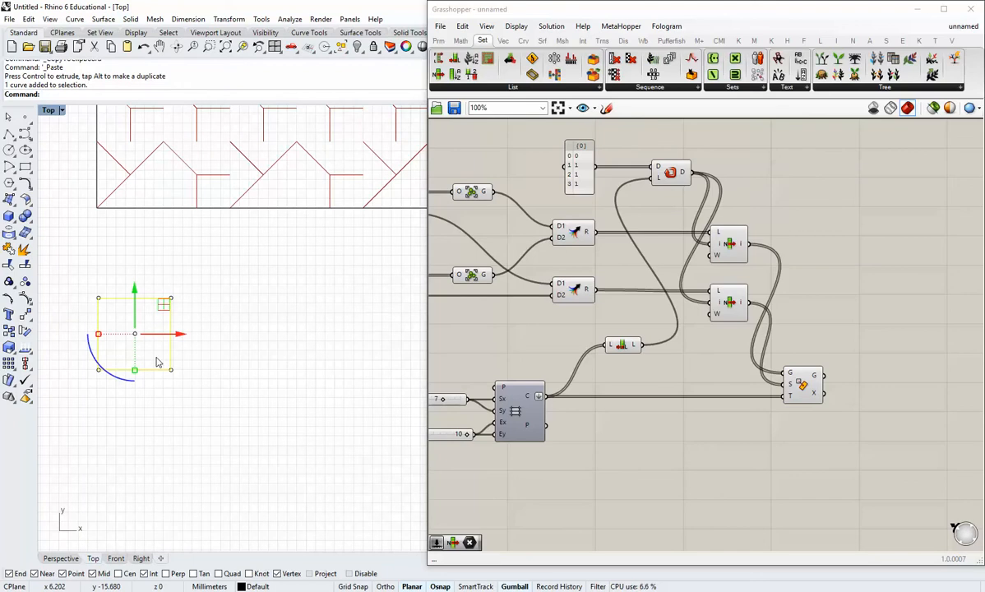
key(ctrl+c)
key(ctrl+v)
drag(180, 335, 360, 343)
click(351, 402)
right_drag(351, 402, 272, 402)
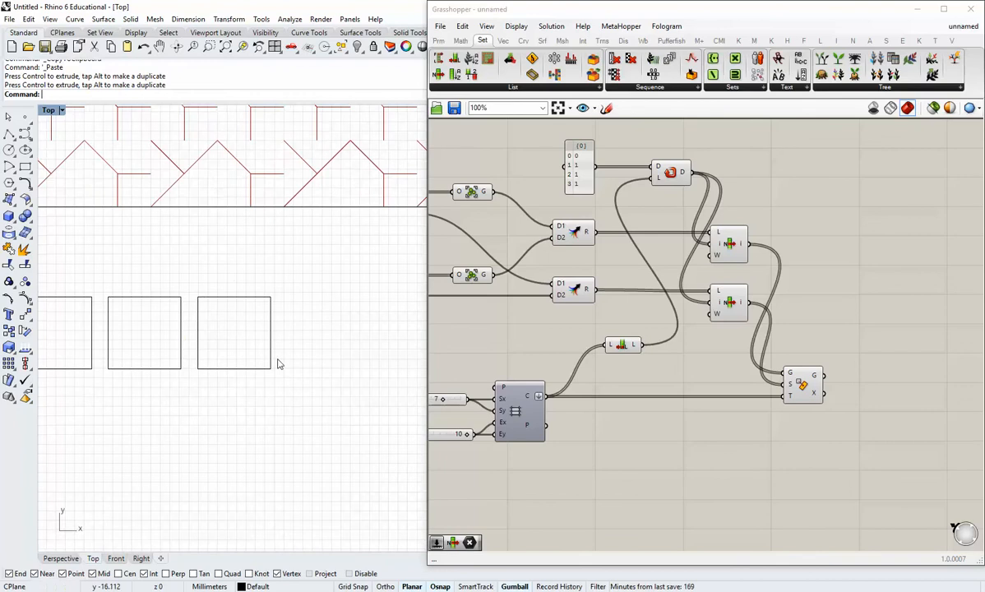
click(270, 361)
alt+drag(280, 339, 370, 342)
click(329, 395)
Draw a closed triangular polyline in the first square through its upper-left, lower-right and lower-left corners.
right_drag(121, 385, 309, 415)
right_drag(257, 396, 176, 391)
scroll(215, 396, up, 2)
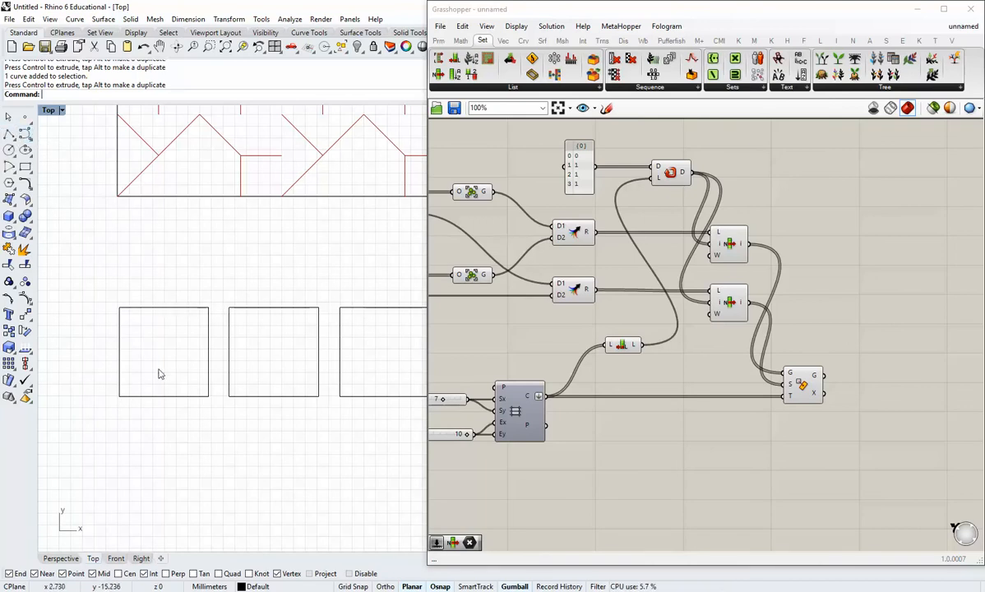
click(8, 136)
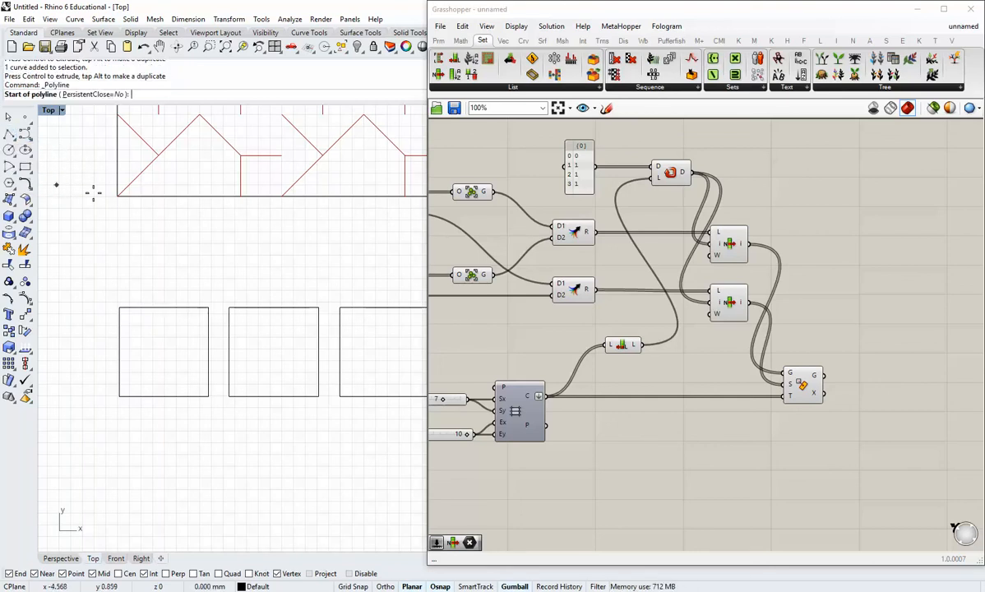
click(119, 308)
click(209, 396)
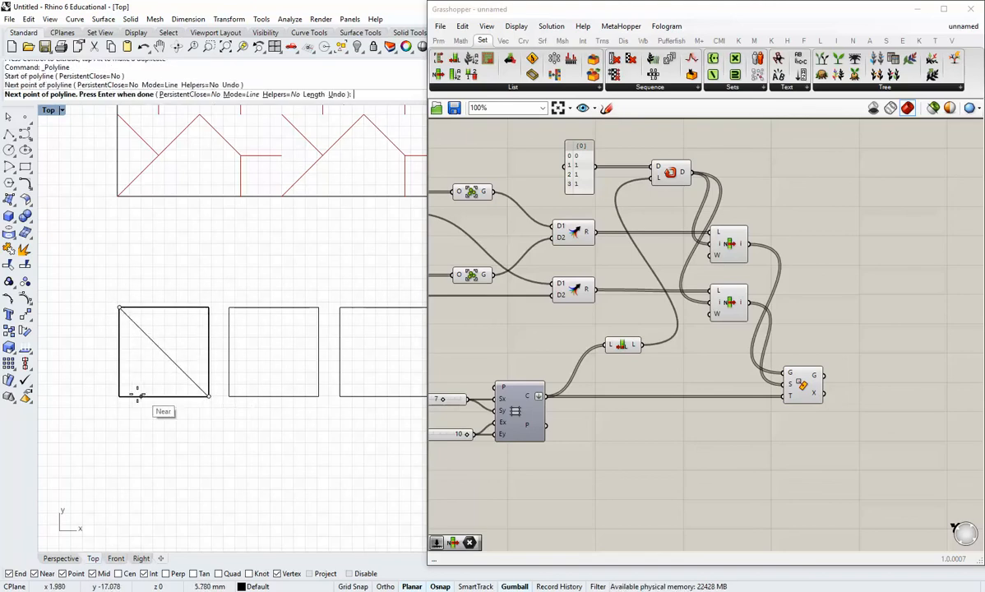
click(120, 395)
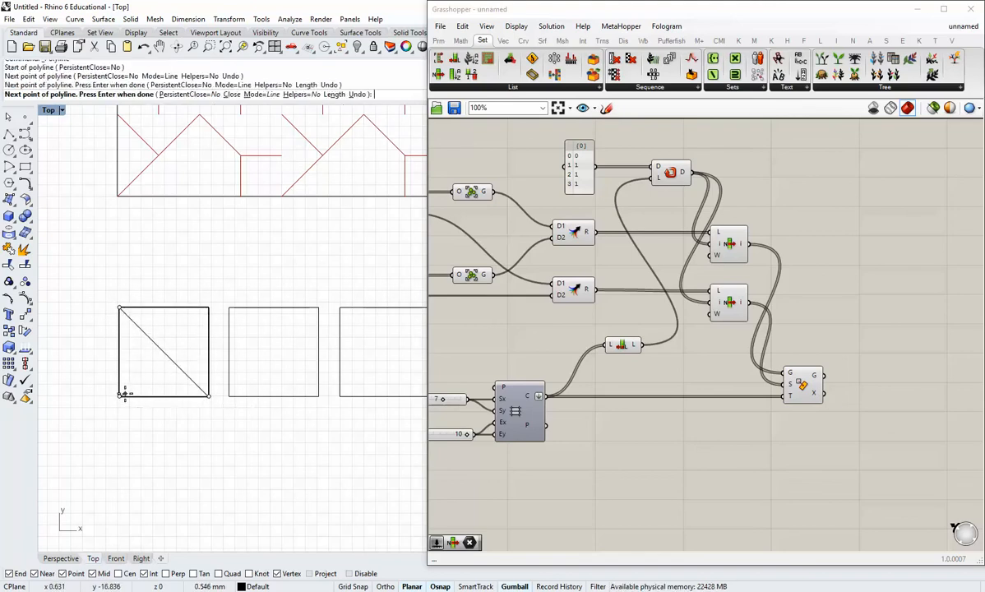
click(120, 307)
click(152, 362)
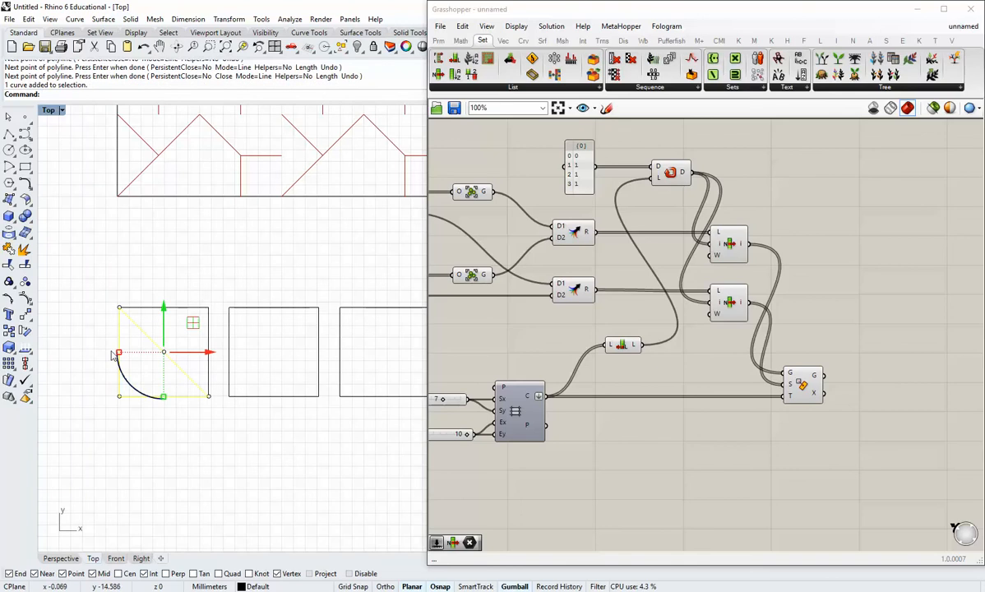
click(209, 420)
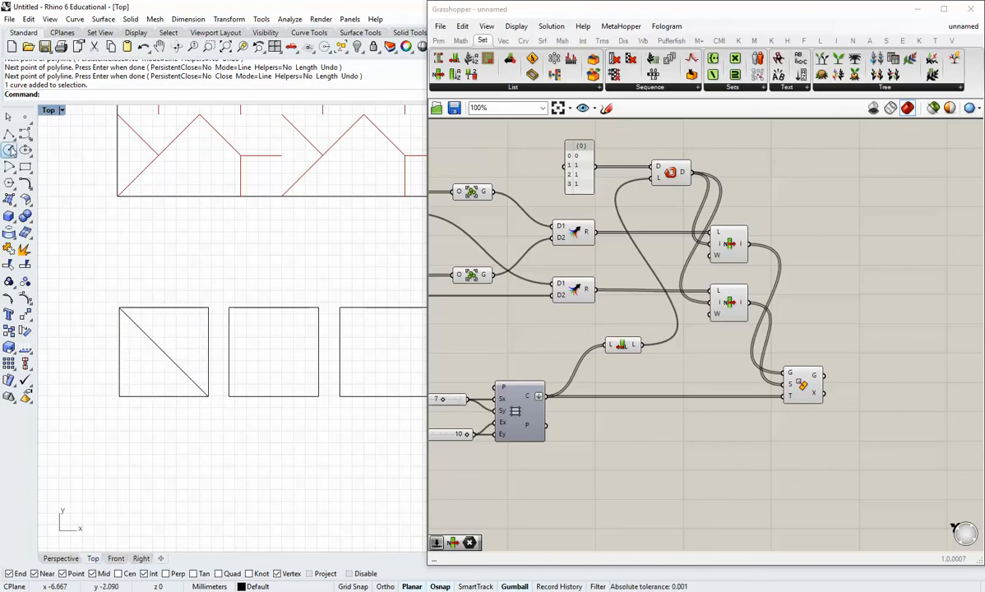
Draw a closed triangular polyline in the second square through its lower-left, upper-left and upper-right corners.
click(9, 133)
click(229, 396)
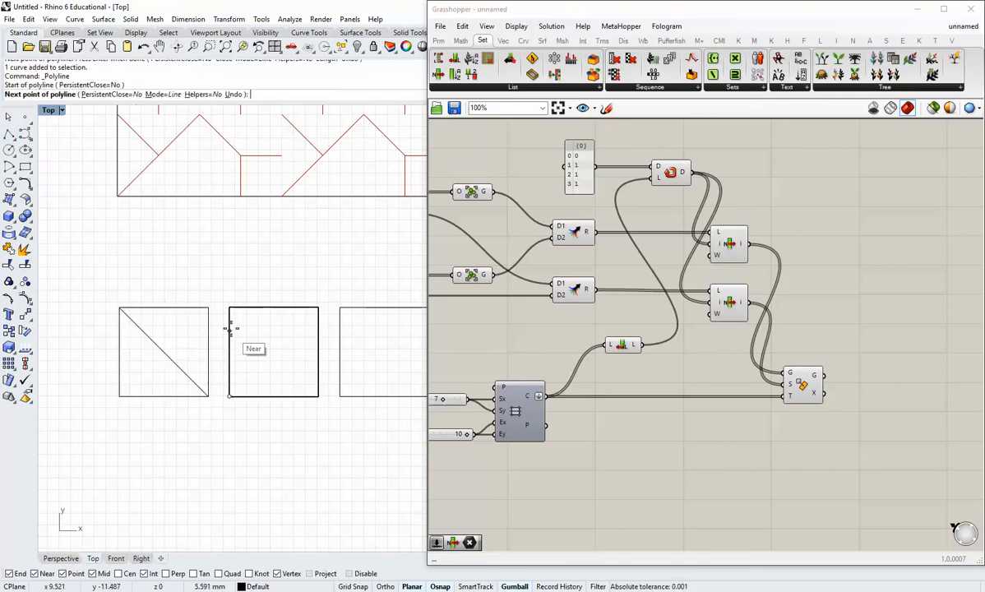
click(230, 308)
click(318, 308)
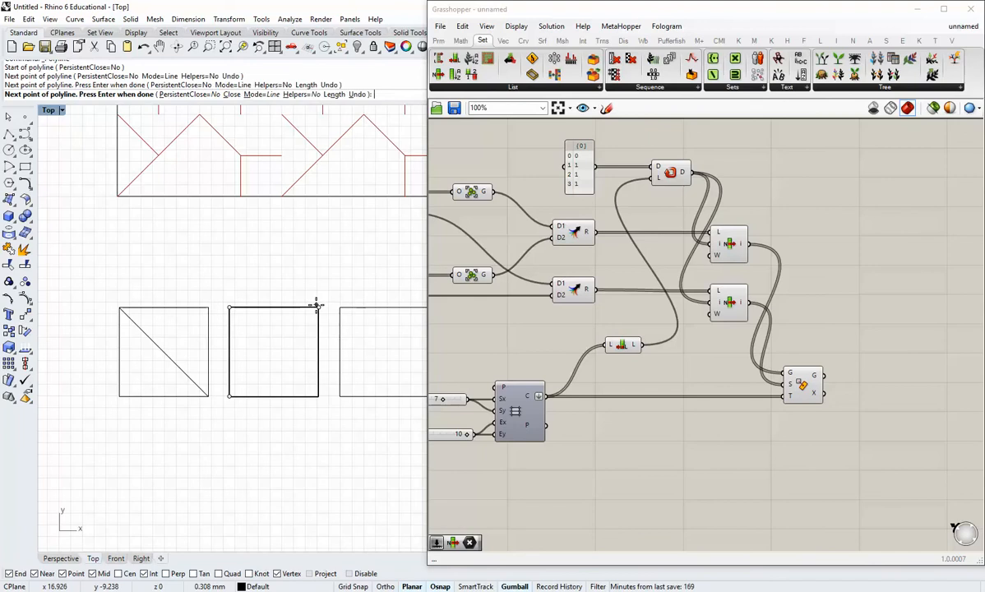
click(229, 396)
Draw a closed triangular polyline in the third square through its upper-left, upper-right and lower-right corners.
right_drag(351, 390, 244, 398)
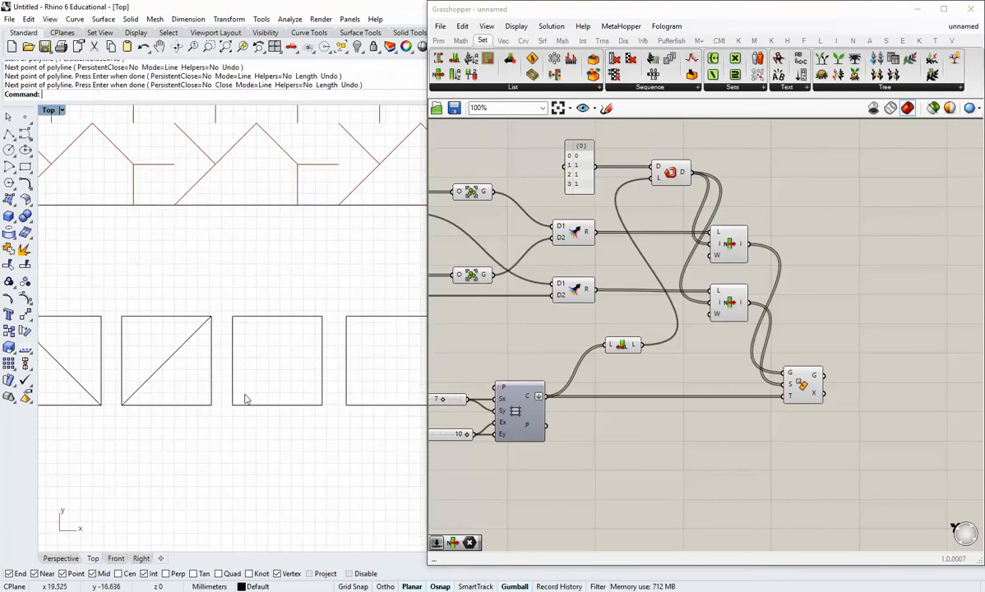
right_click(250, 340)
click(233, 317)
click(321, 317)
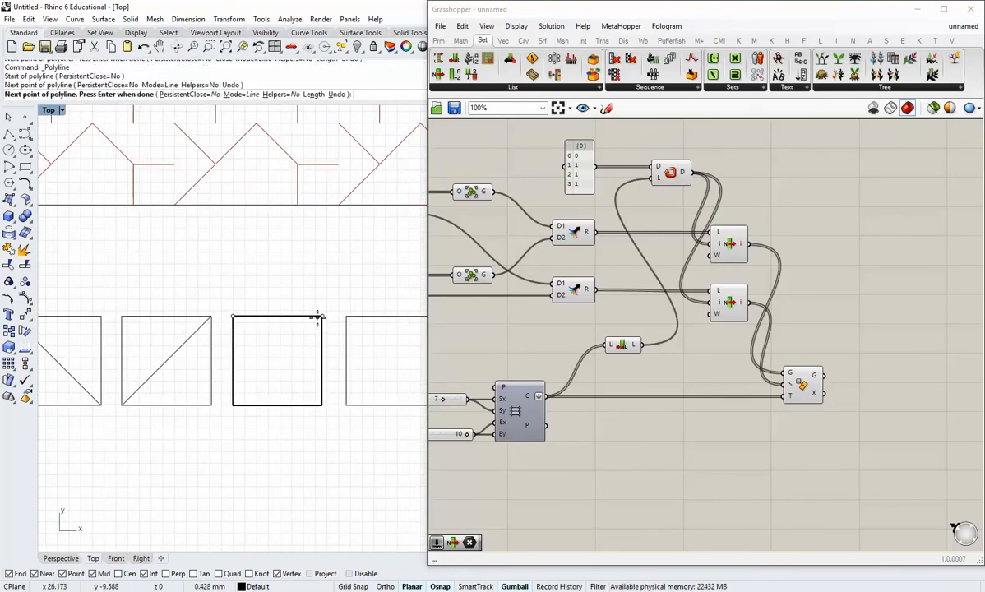
click(322, 403)
click(233, 317)
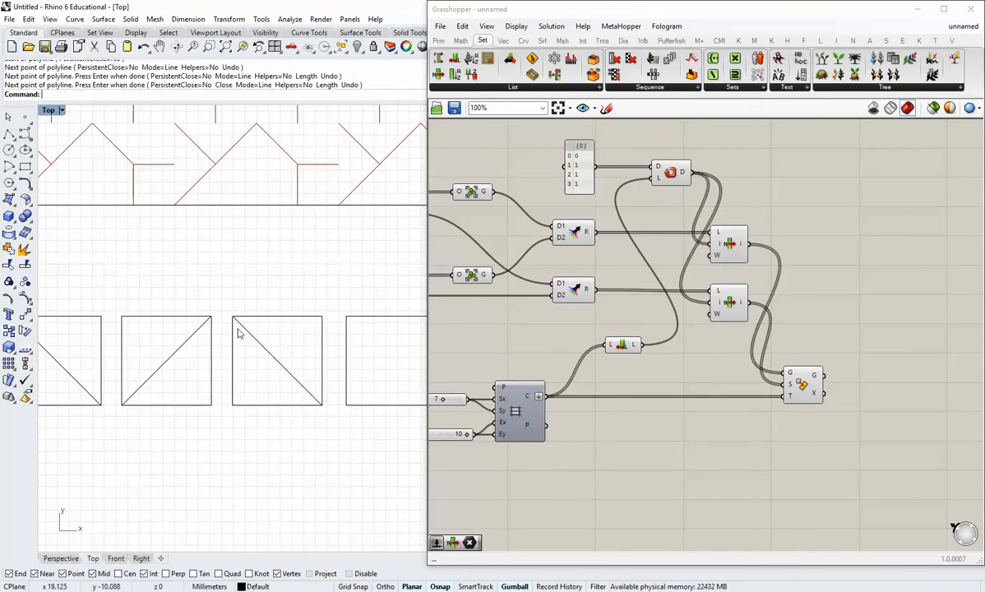
Draw a closed triangular polyline in the fourth square through its upper-right, lower-right and lower-left corners.
right_click(238, 333)
right_drag(352, 428, 262, 426)
right_click(277, 368)
right_click(329, 341)
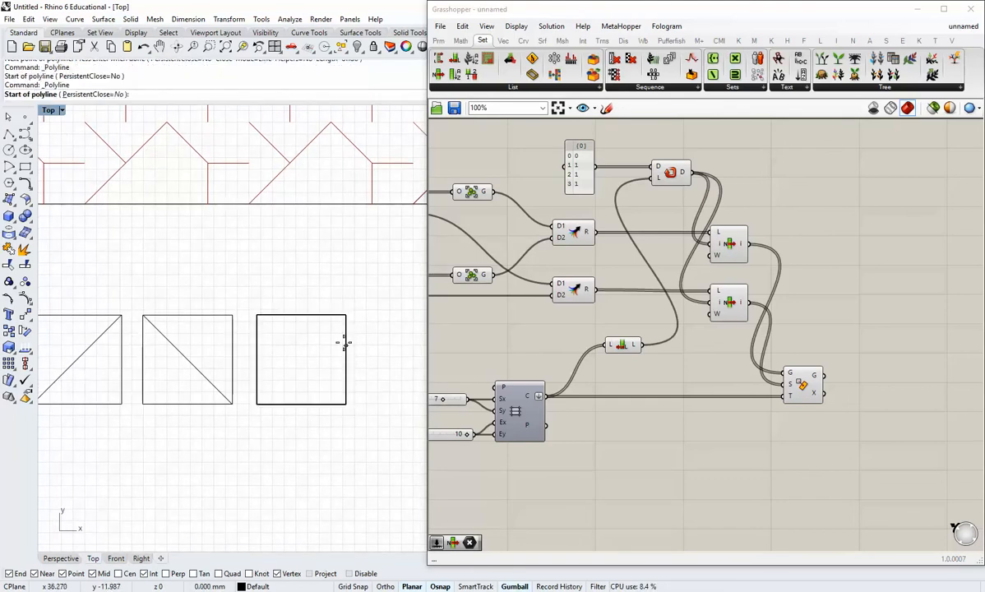
click(346, 315)
click(346, 404)
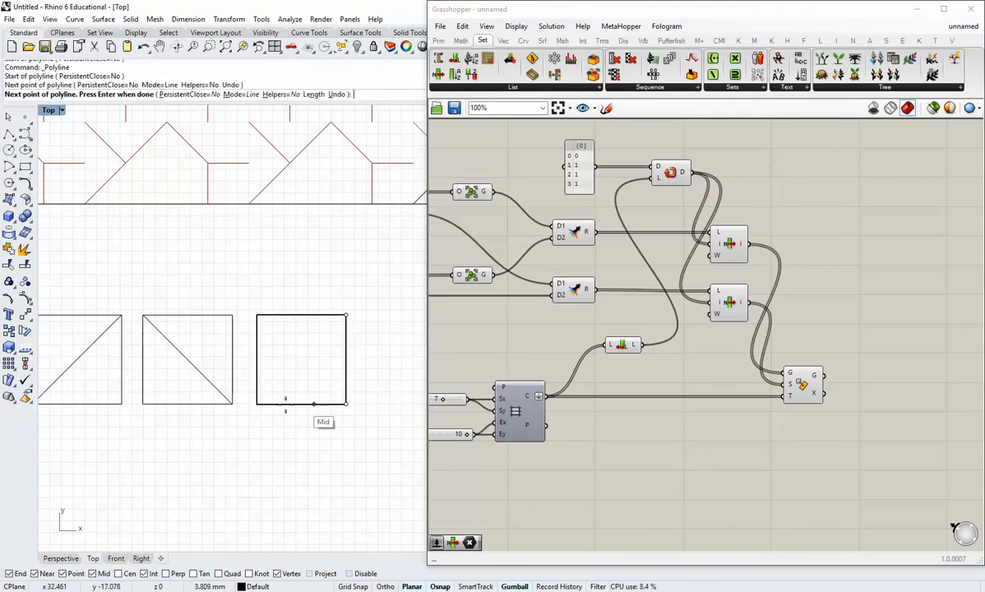
click(256, 404)
click(345, 315)
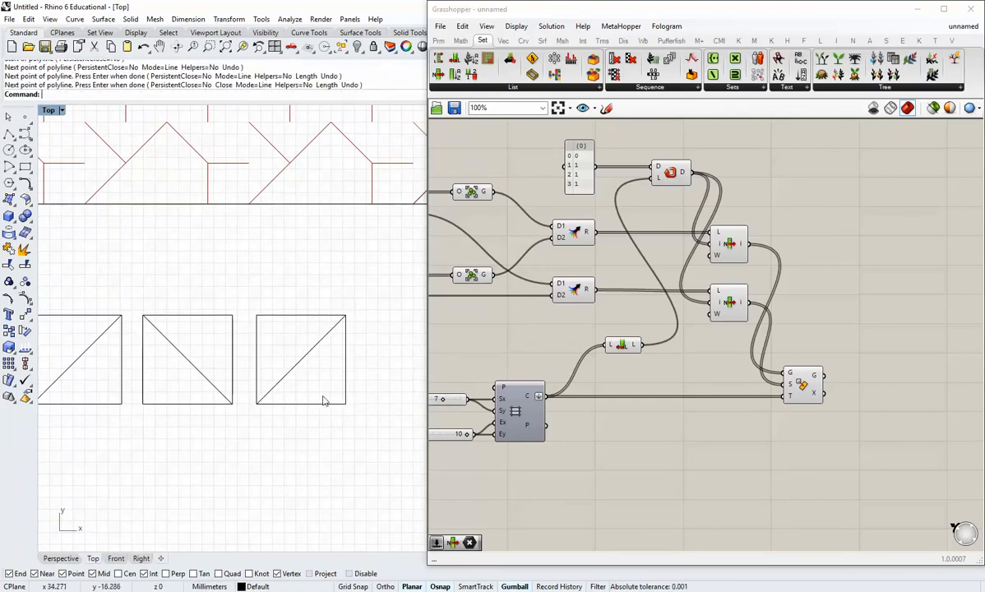
Check the four triangle polylines in the row of squares by selecting them together, and clear the selection.
scroll(305, 426, down, 1)
right_drag(298, 444, 315, 407)
scroll(290, 393, down, 1)
scroll(287, 393, up, 2)
scroll(289, 404, down, 1)
click(329, 381)
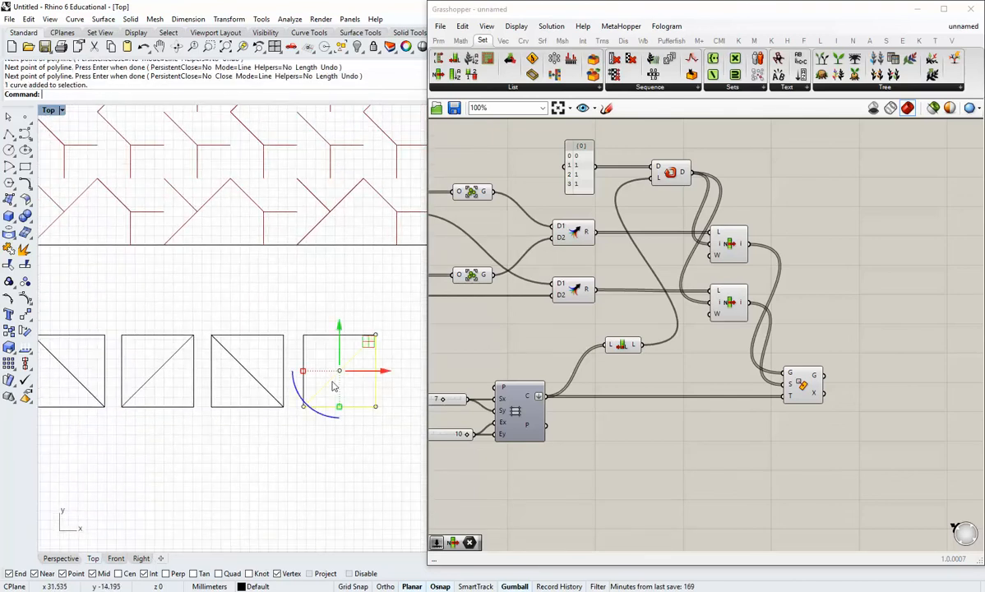
shift+click(272, 396)
right_drag(152, 359, 190, 363)
shift+click(194, 382)
shift+click(114, 377)
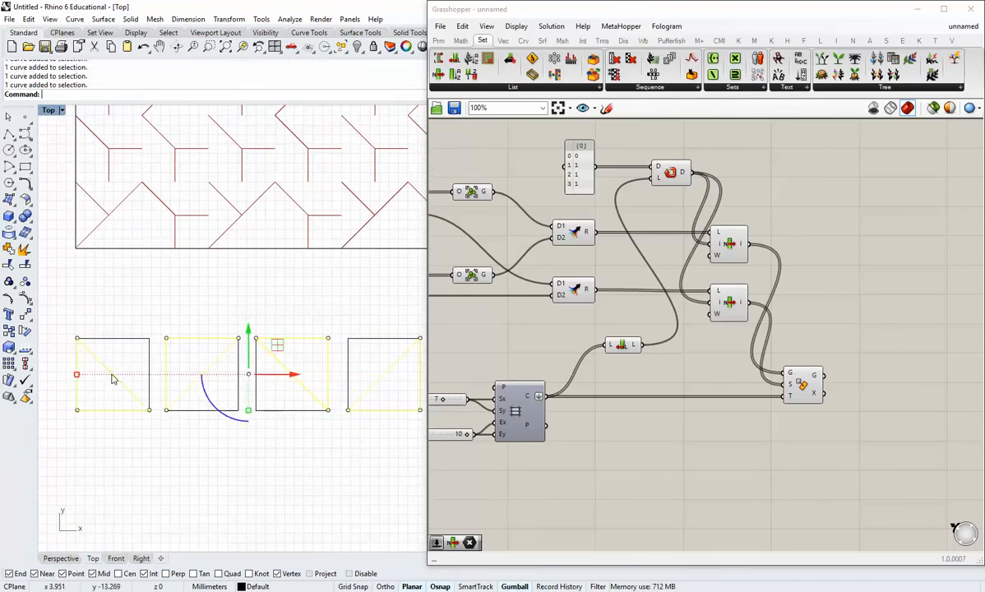
scroll(333, 408, down, 2)
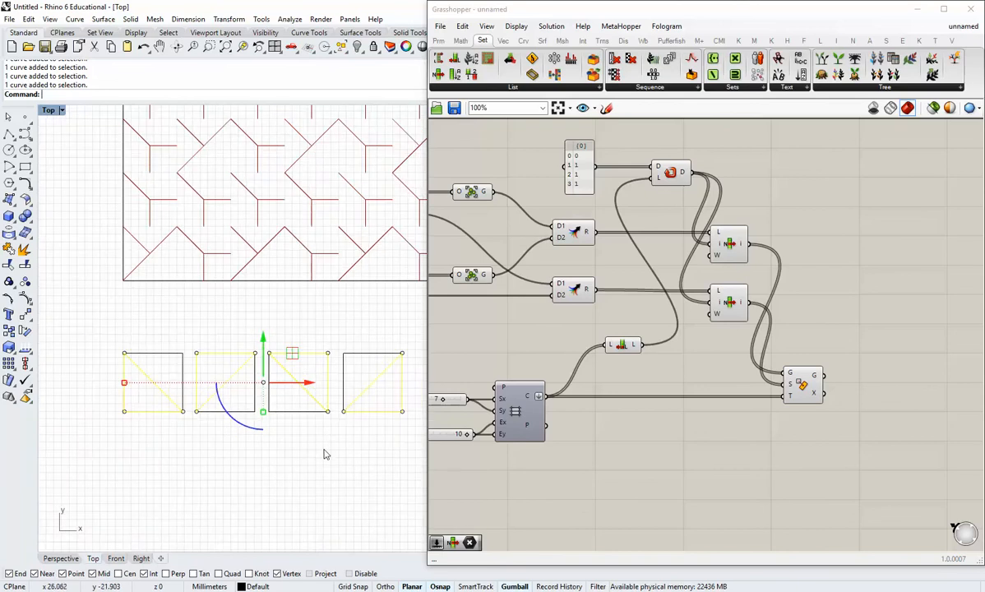
click(325, 453)
right_drag(330, 460, 290, 478)
scroll(291, 475, down, 2)
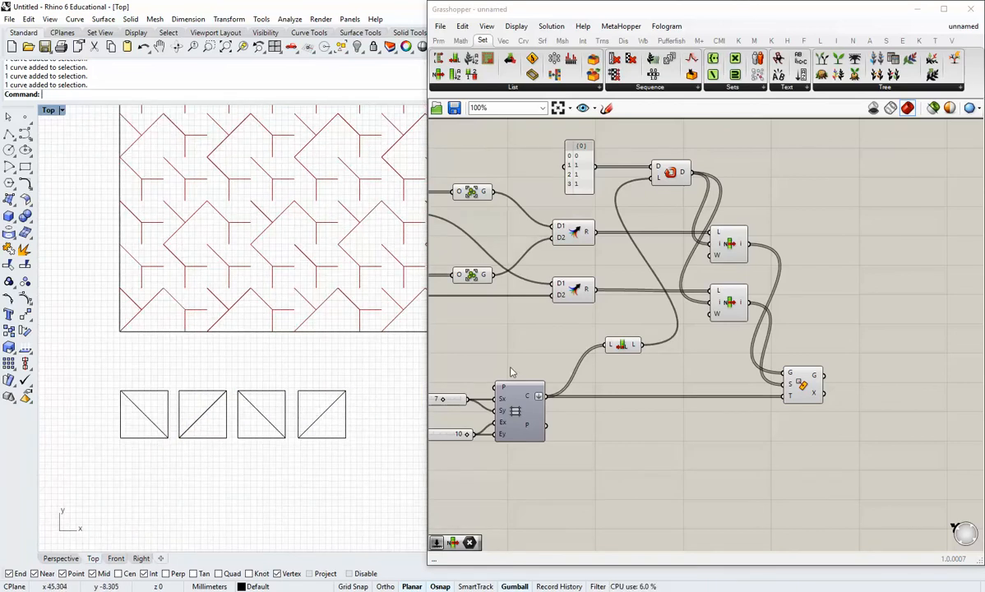
Examine the existing Grasshopper definition, from the tile and border parameters to the Orient component.
right_drag(503, 345, 595, 376)
scroll(614, 358, down, 1)
scroll(572, 358, up, 1)
scroll(549, 341, down, 1)
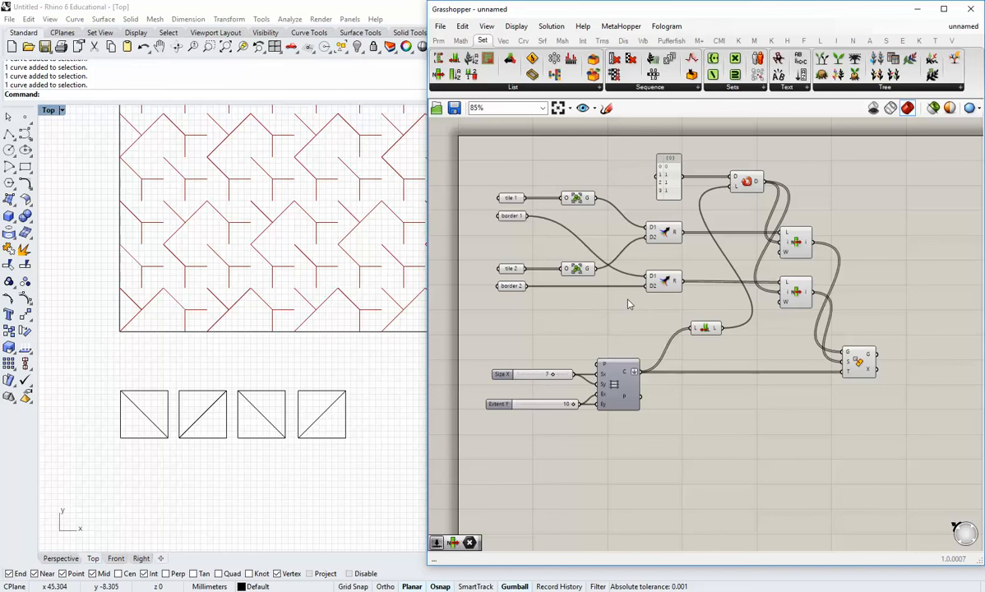
right_drag(537, 285, 529, 301)
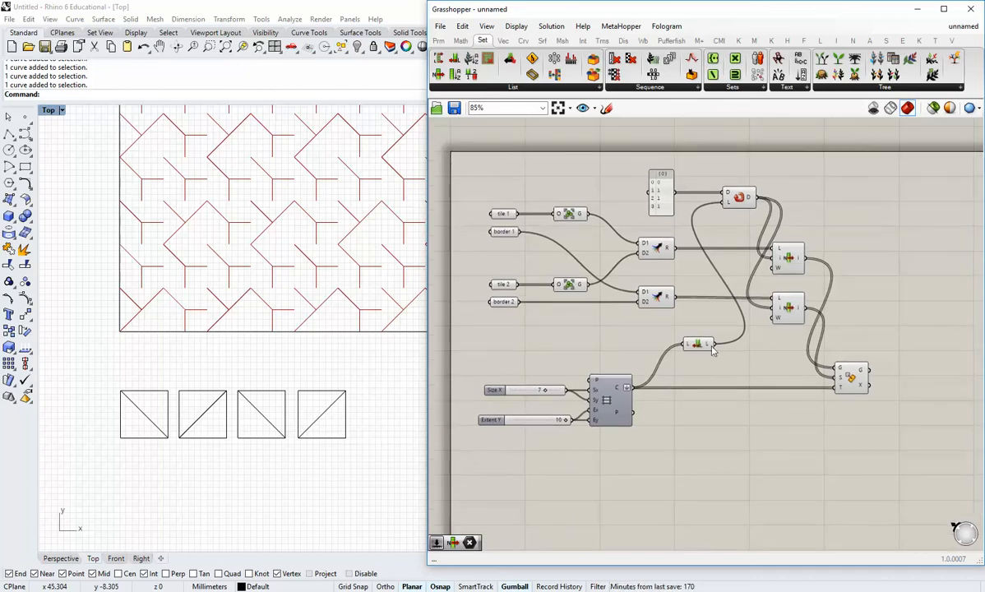
scroll(698, 348, down, 1)
right_drag(688, 391, 684, 343)
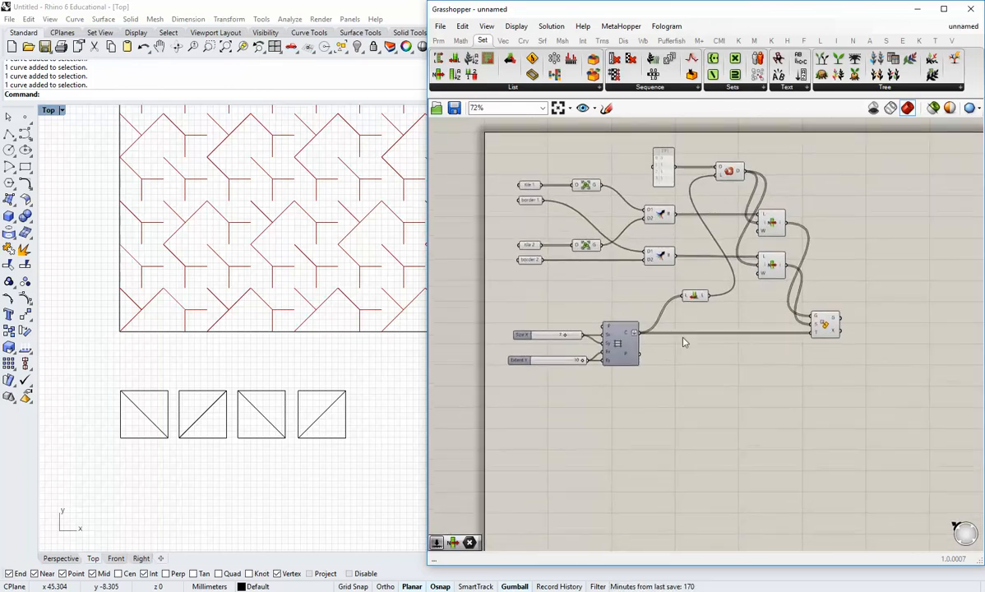
right_drag(567, 232, 590, 298)
Add a Curve parameter below the Size X and Extent Y sliders and reference the first square's triangle in it.
scroll(531, 252, up, 2)
click(438, 40)
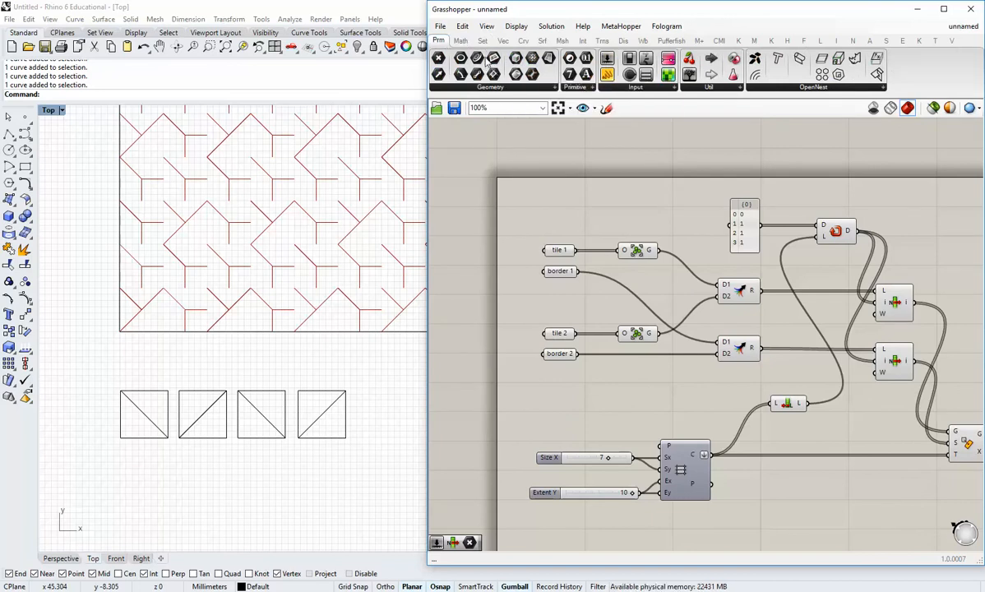
scroll(545, 218, down, 4)
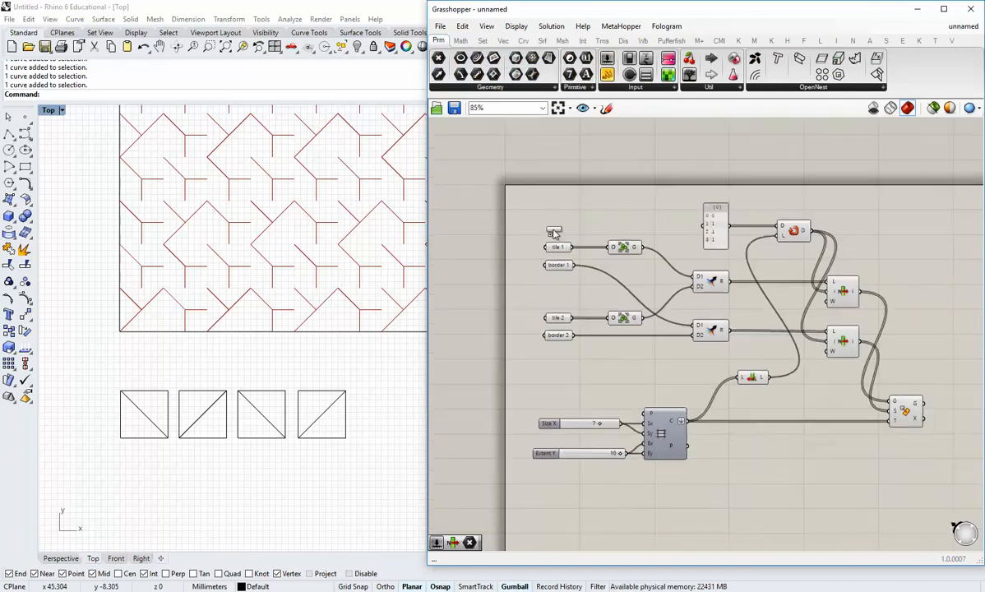
click(560, 456)
scroll(557, 469, up, 5)
drag(563, 447, 571, 375)
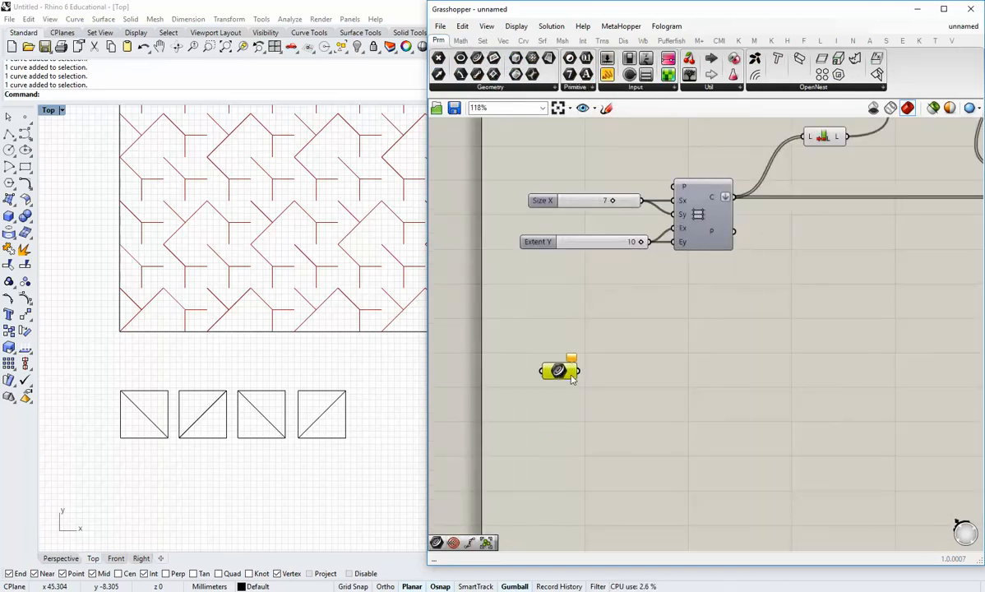
right_click(560, 372)
click(575, 470)
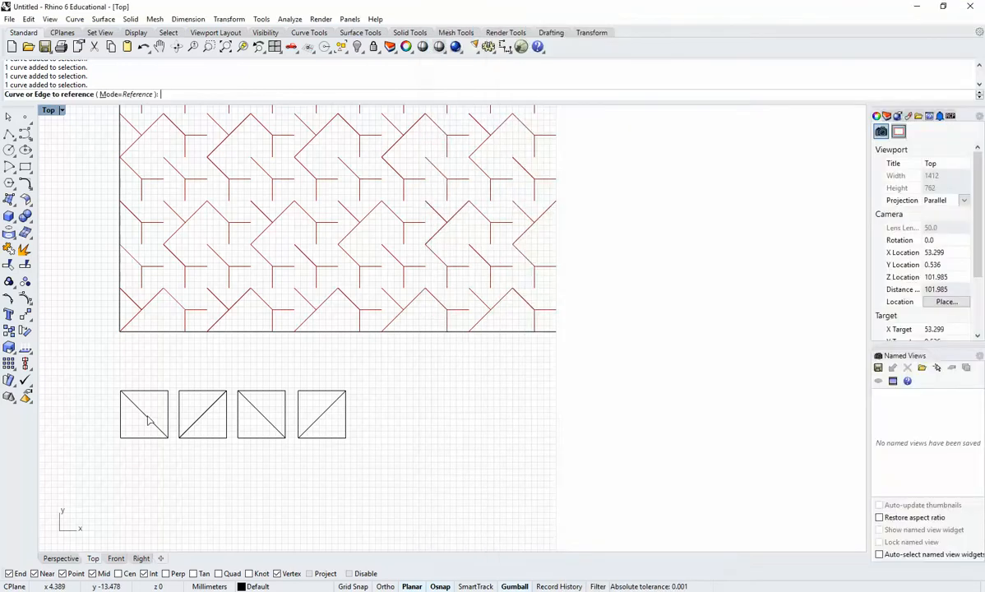
click(146, 420)
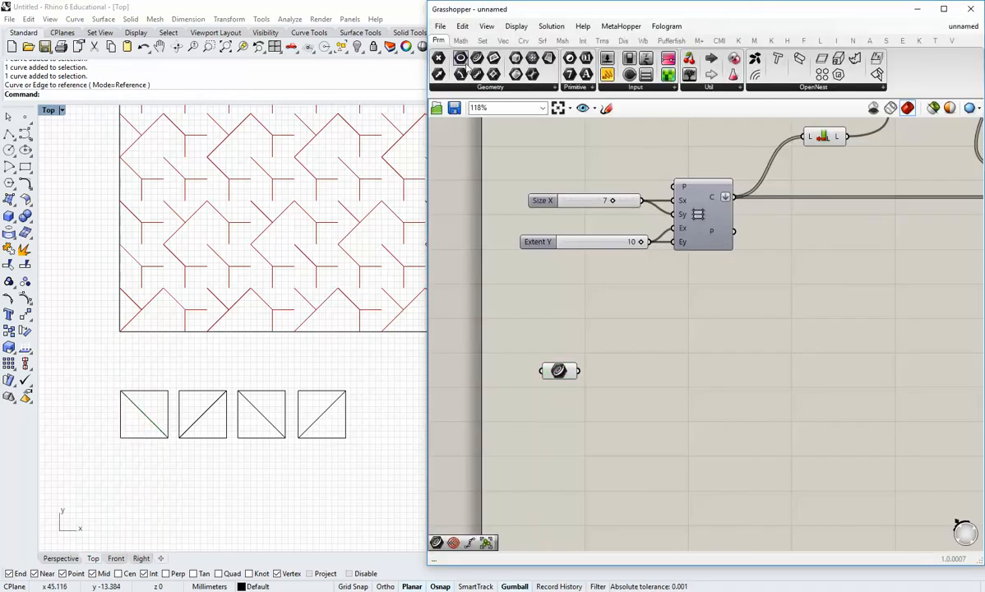
Add a second Curve parameter below the first and reference the second square's triangle in it.
click(477, 60)
click(559, 412)
right_click(560, 413)
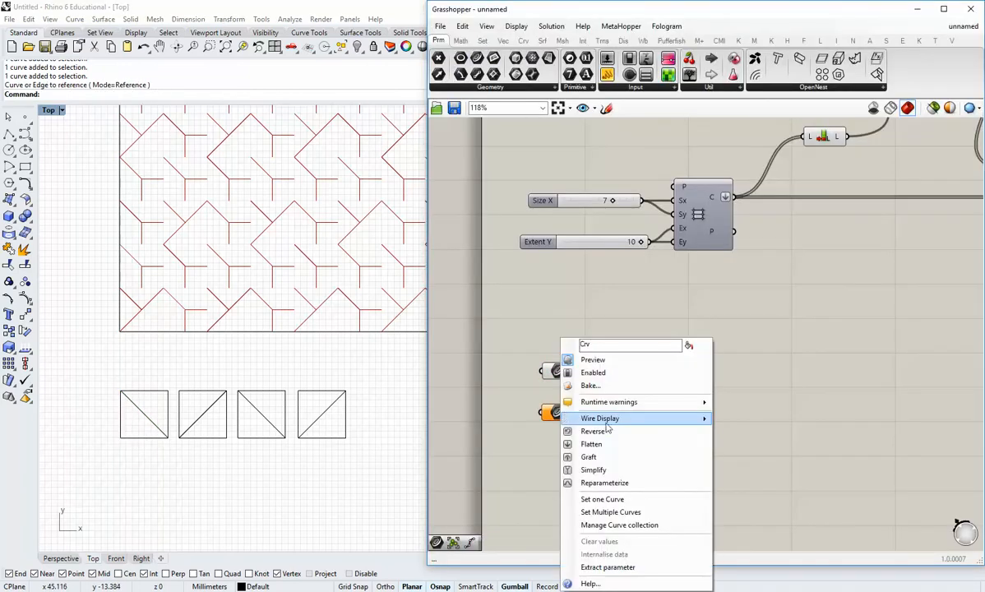
click(612, 502)
click(206, 412)
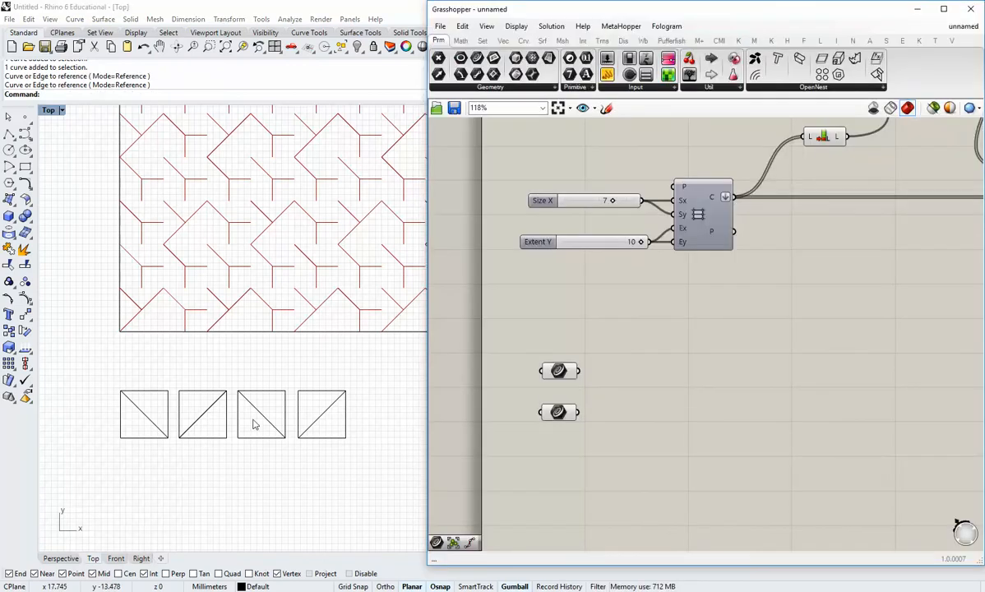
Add a third Curve parameter below the second and reference the third square's triangle in it.
click(564, 417)
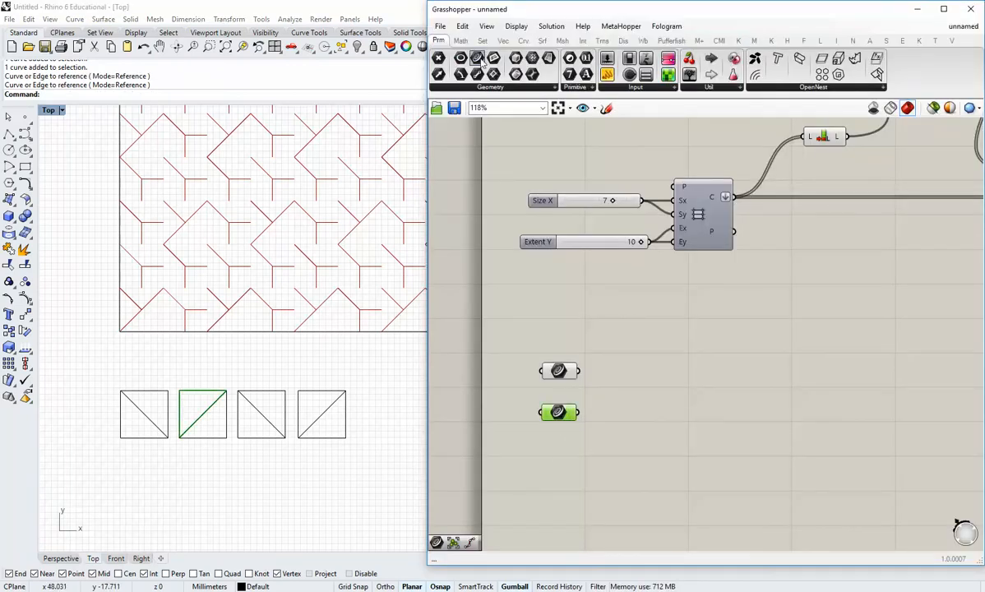
drag(483, 63, 570, 448)
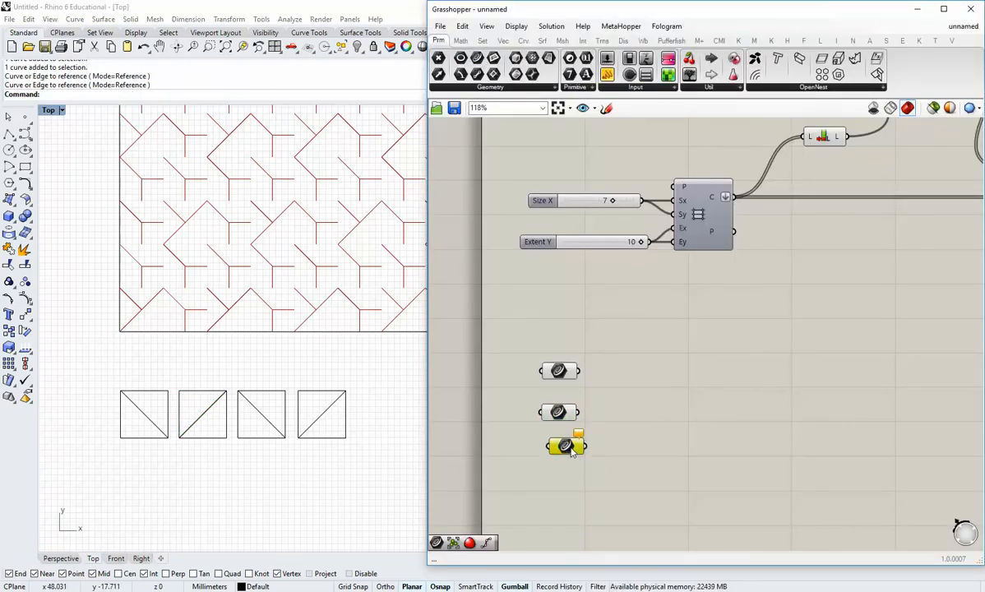
right_click(570, 448)
click(612, 499)
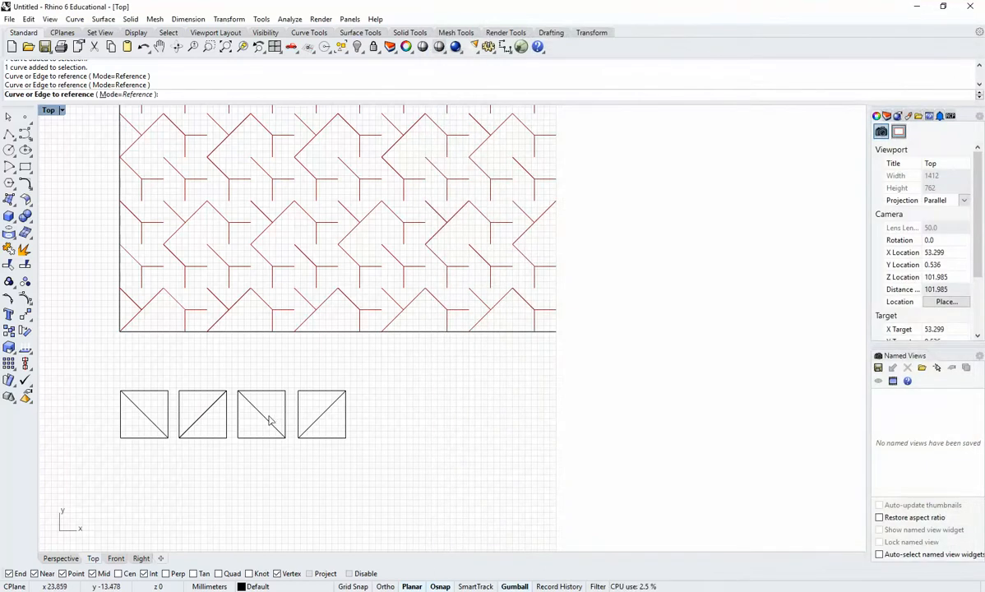
click(270, 420)
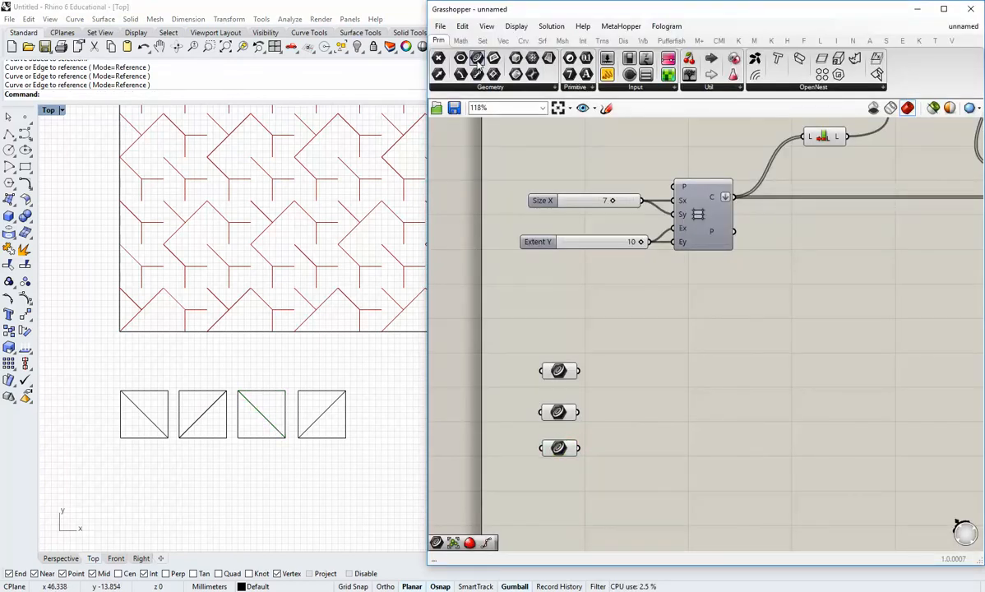
Add a fourth Curve parameter below the third and reference the fourth square's triangle in it.
right_click(559, 448)
click(604, 498)
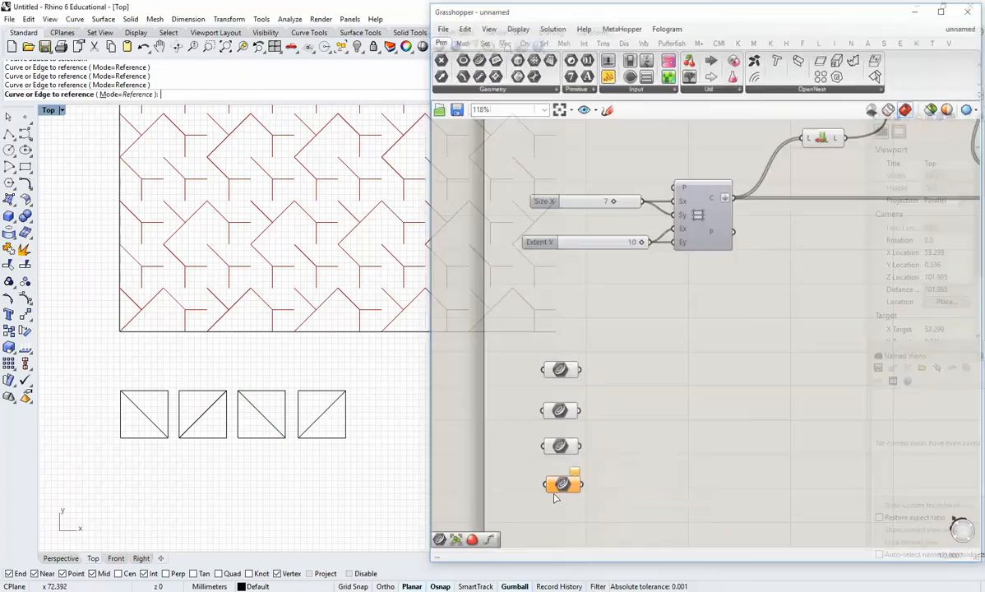
click(328, 415)
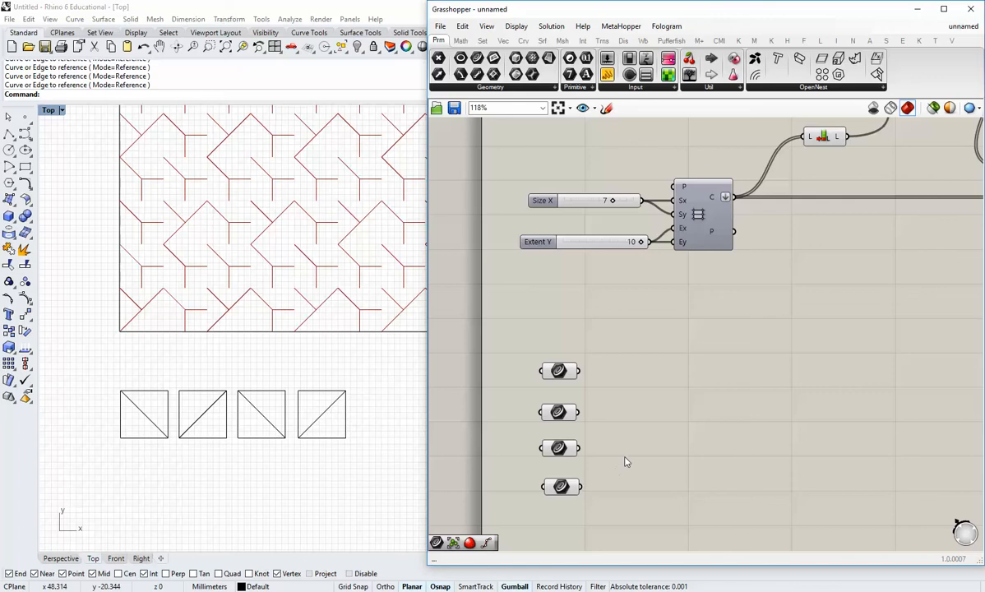
Align the four triangle Curve parameters in one column and distribute them evenly.
click(561, 487)
shift+click(560, 448)
shift+click(559, 412)
shift+click(560, 373)
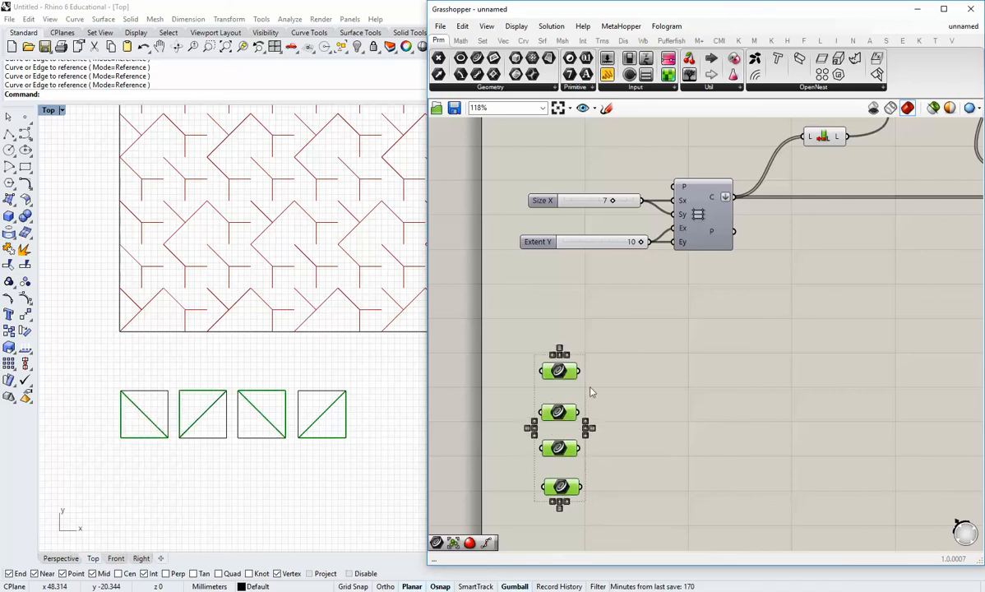
click(566, 354)
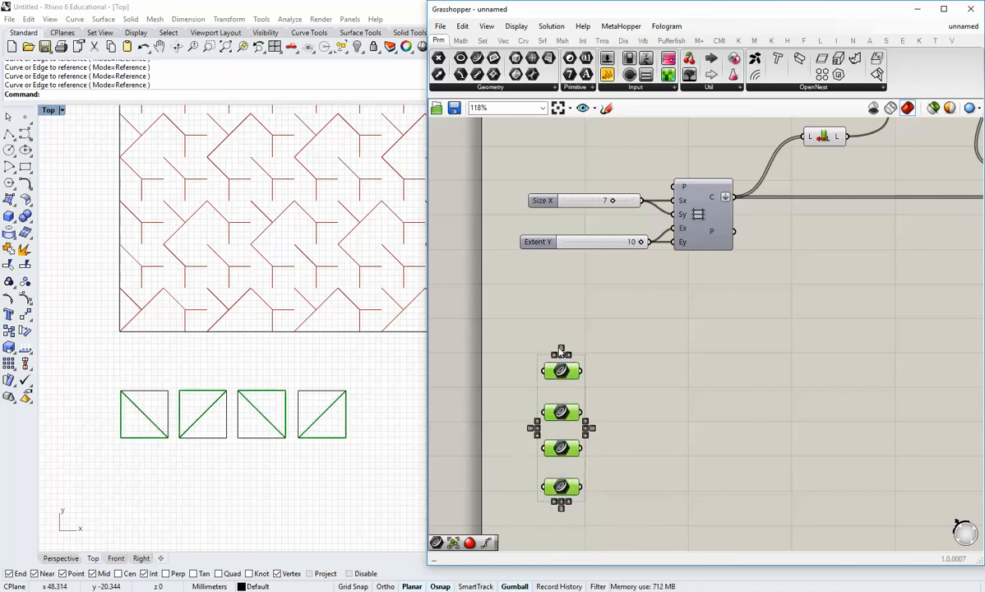
click(638, 402)
Spread the four triangle Curve parameters farther apart vertically to leave room between them.
right_drag(600, 443, 600, 395)
drag(560, 442, 560, 510)
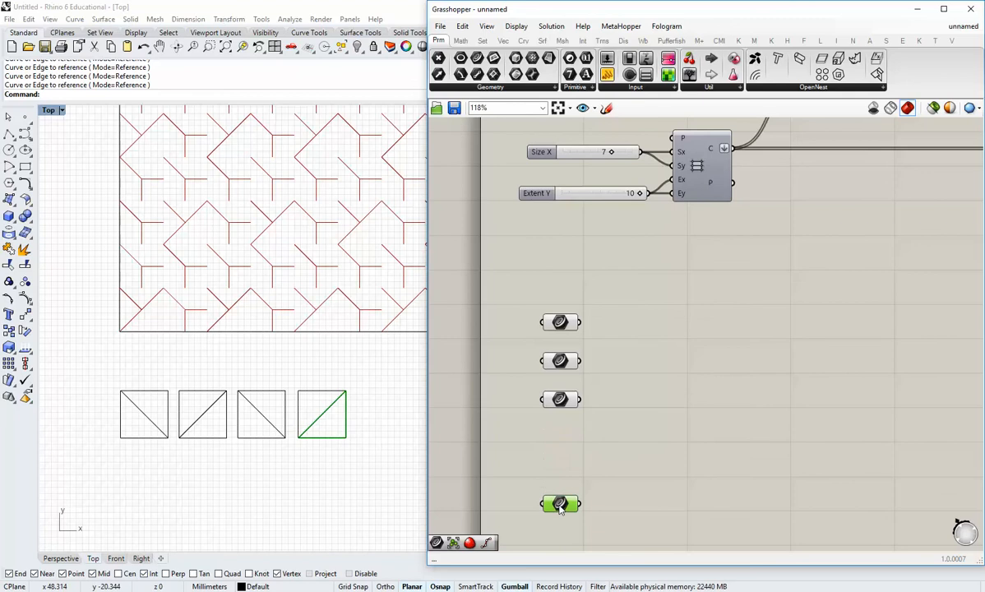
drag(560, 400, 560, 435)
drag(564, 364, 560, 384)
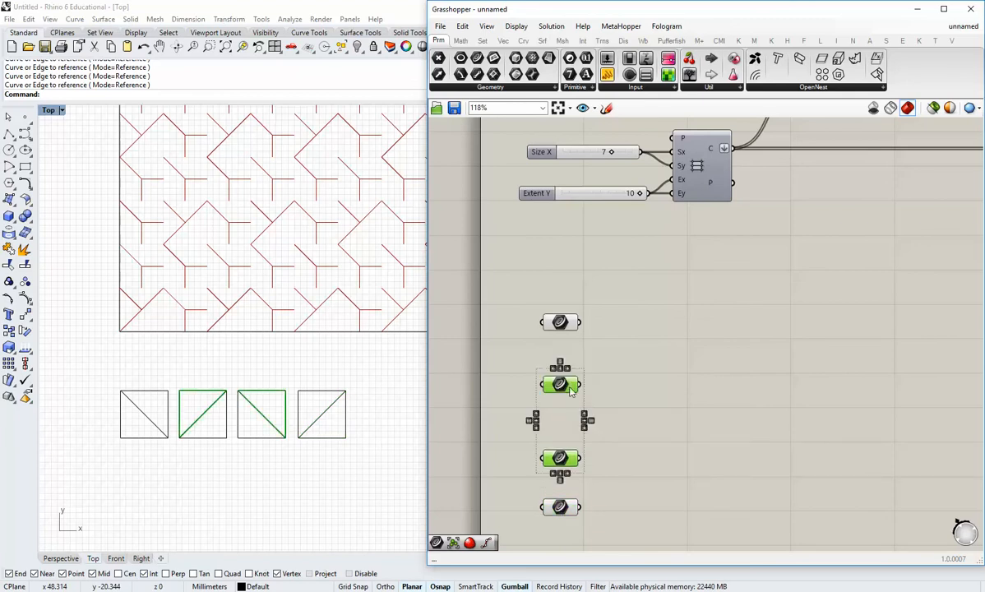
drag(560, 454, 560, 443)
click(514, 415)
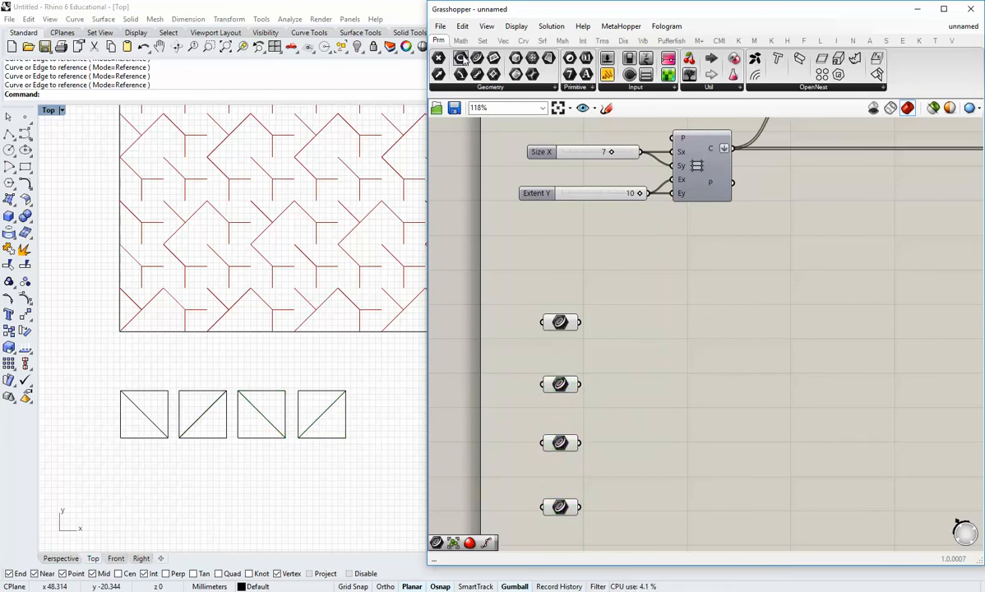
Add a Curve parameter referencing the first square's border and place it just below the first triangle's parameter.
drag(461, 58, 497, 347)
right_click(502, 340)
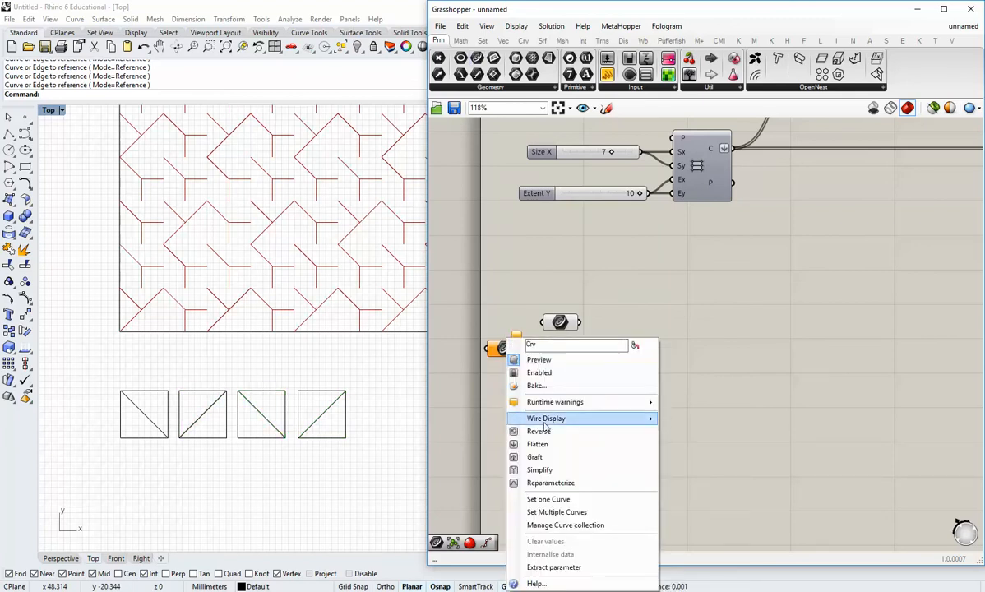
click(550, 499)
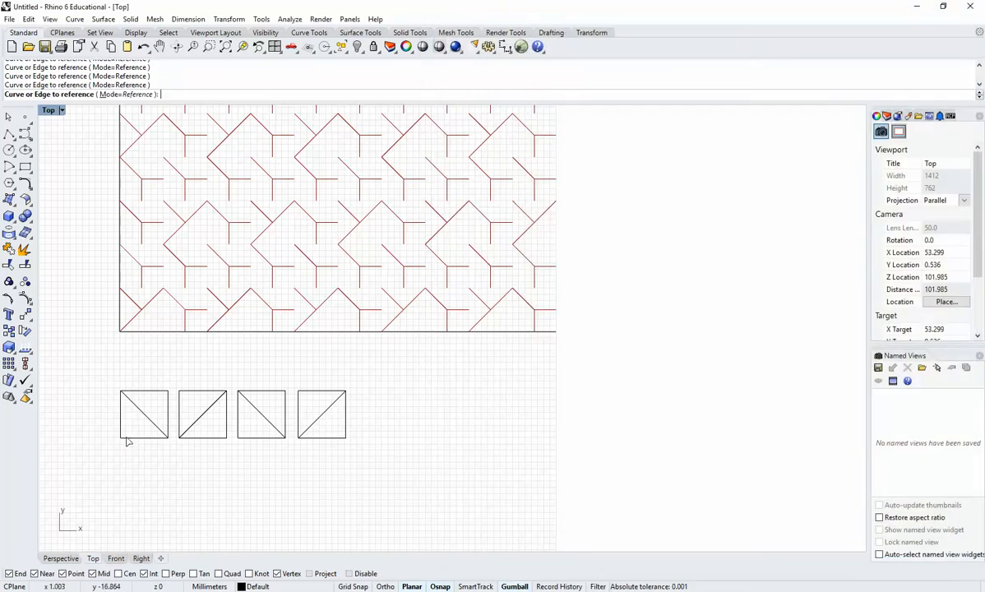
click(167, 400)
drag(513, 349, 527, 347)
Add another Curve parameter below the first border's parameter and reference the second square's border in it.
drag(533, 282, 505, 421)
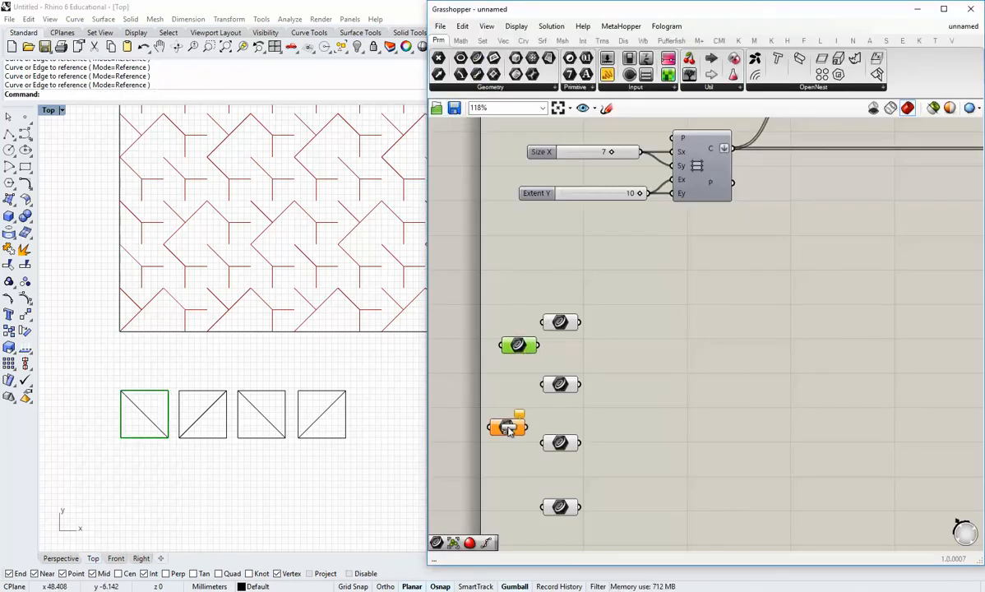
right_click(506, 422)
click(545, 499)
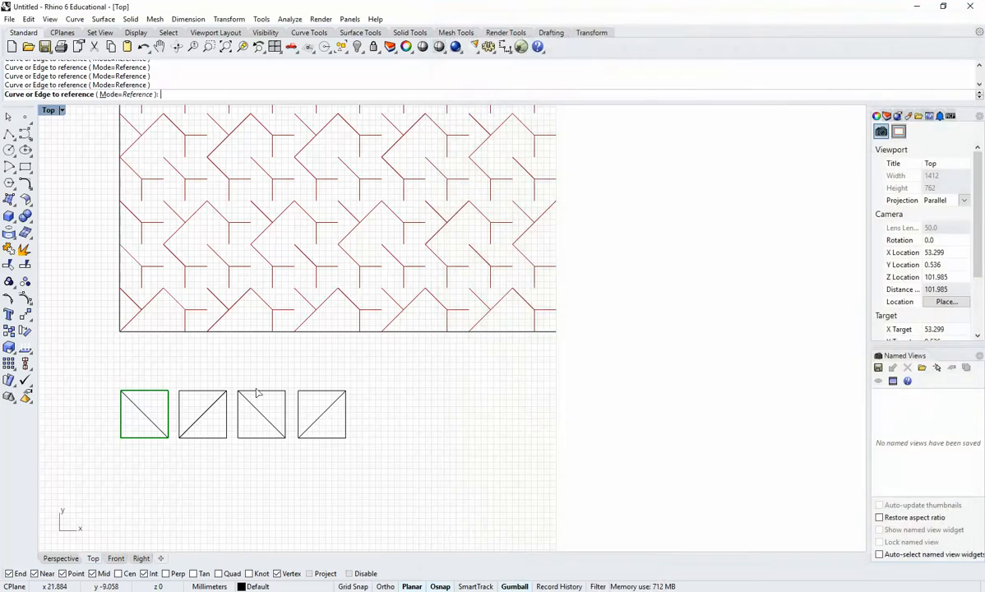
click(212, 392)
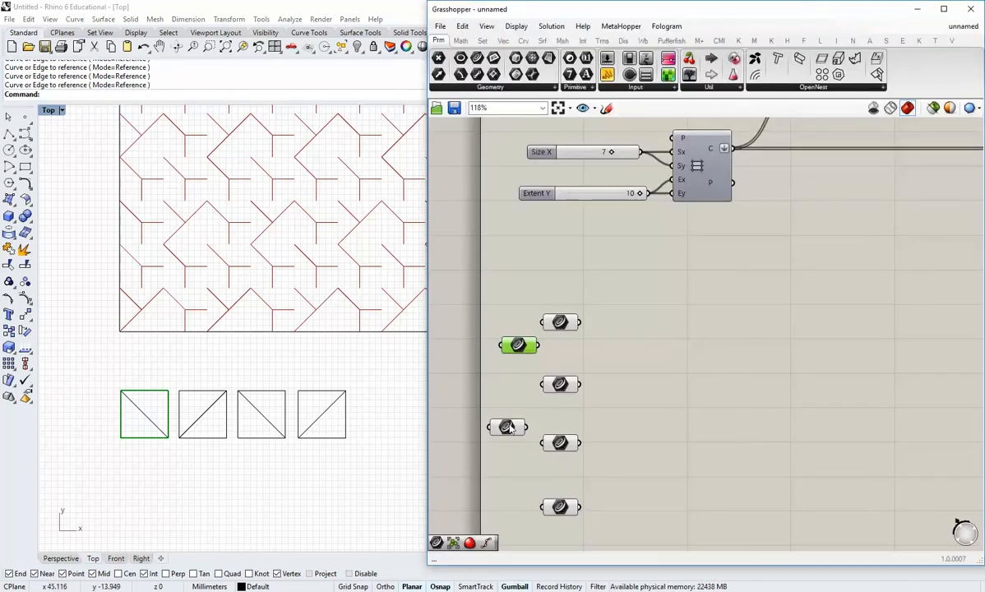
Line up the second border's parameter with the first and add a Curve parameter below it referencing the third square's border.
drag(509, 427, 519, 473)
click(519, 454)
right_click(519, 474)
click(545, 499)
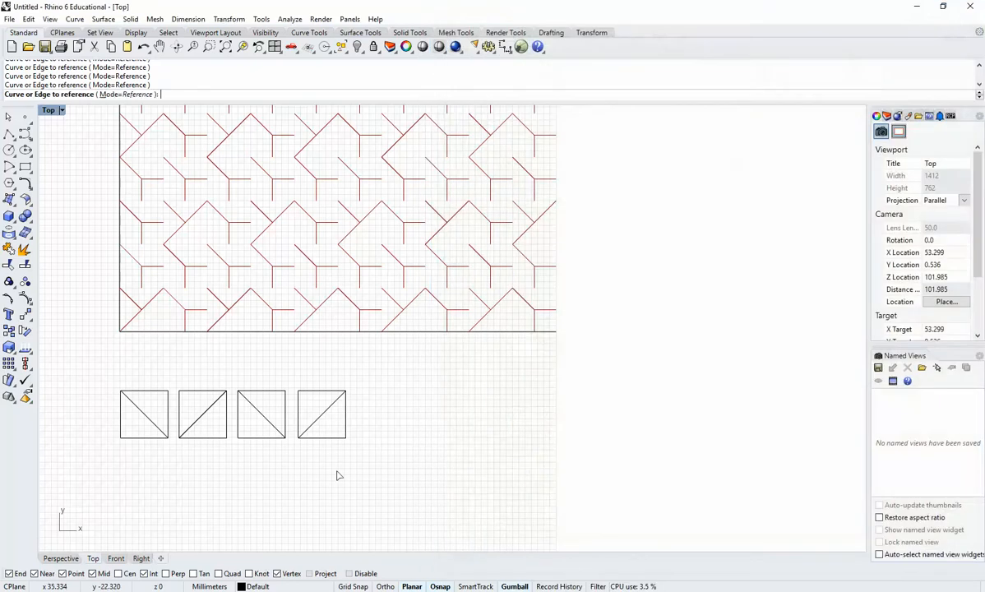
click(268, 441)
click(525, 476)
right_drag(509, 515, 506, 493)
click(648, 441)
click(344, 401)
click(375, 384)
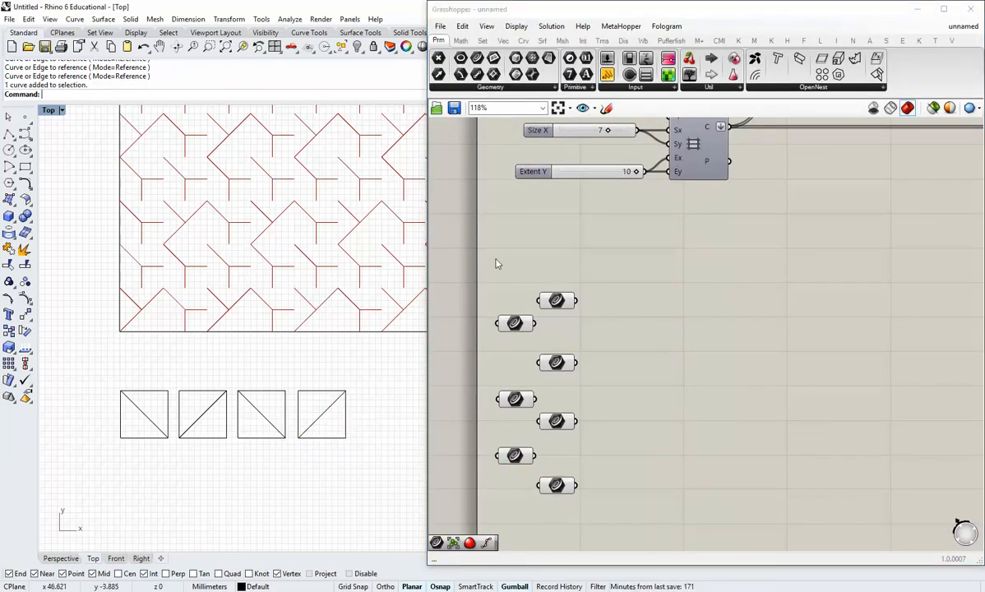
Add a Curve parameter below the third border's parameter and reference the fourth square's border in it.
click(475, 51)
right_click(503, 517)
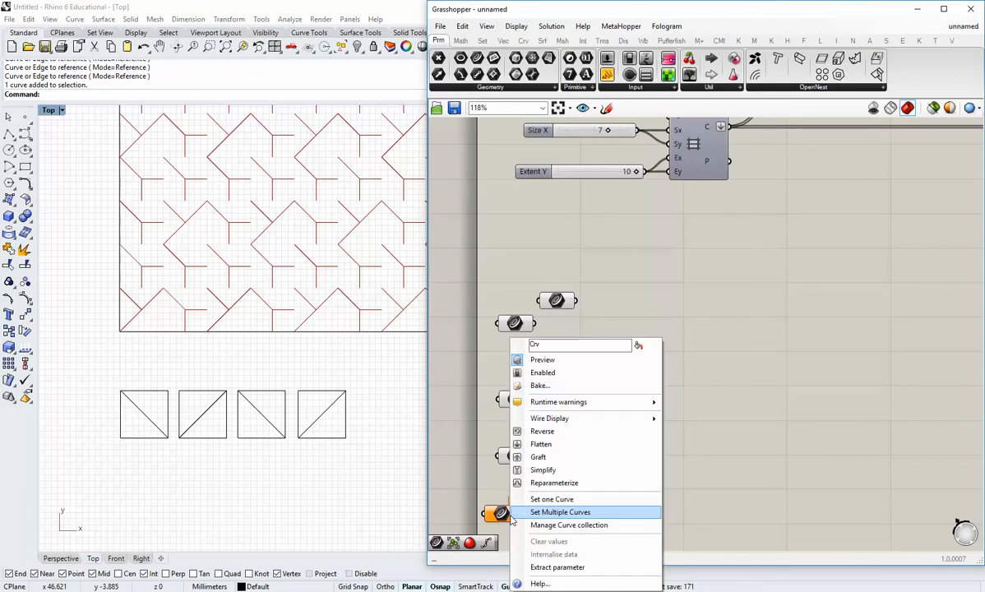
click(559, 509)
key(Return)
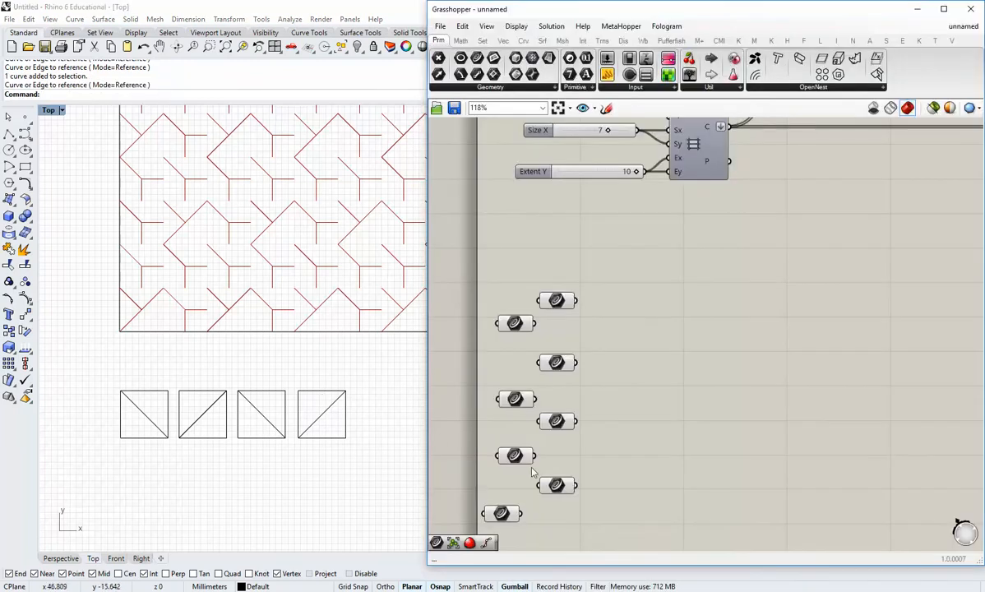
Align the four border parameters in one vertical column and the four triangle parameters in another.
right_drag(549, 523, 546, 480)
drag(524, 508, 482, 250)
click(616, 403)
drag(530, 464, 579, 256)
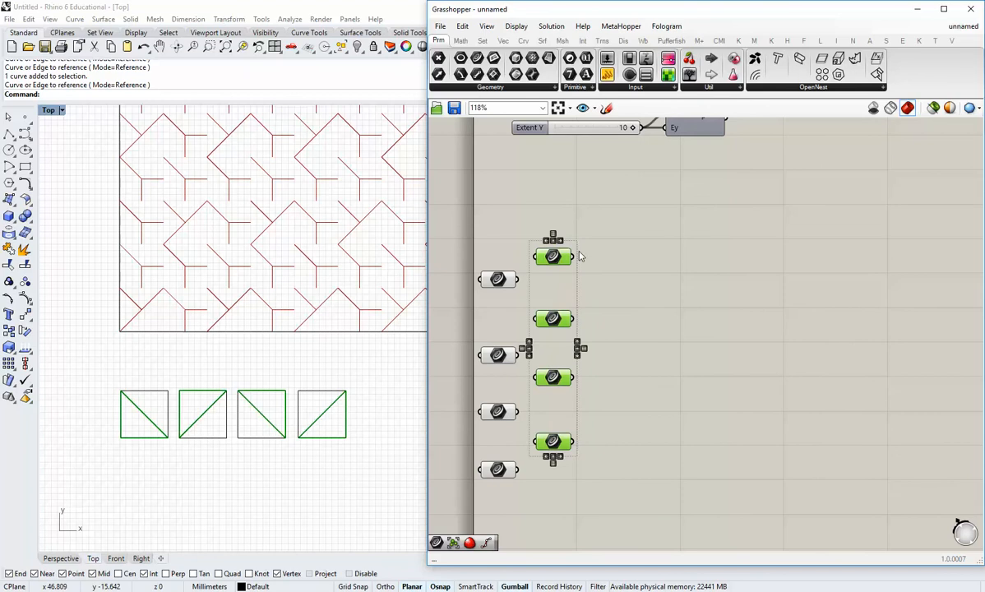
Place each border's Curve parameter directly beneath the Curve parameter of its matching triangle.
click(516, 273)
drag(506, 281, 563, 280)
drag(502, 355, 558, 340)
drag(500, 412, 558, 397)
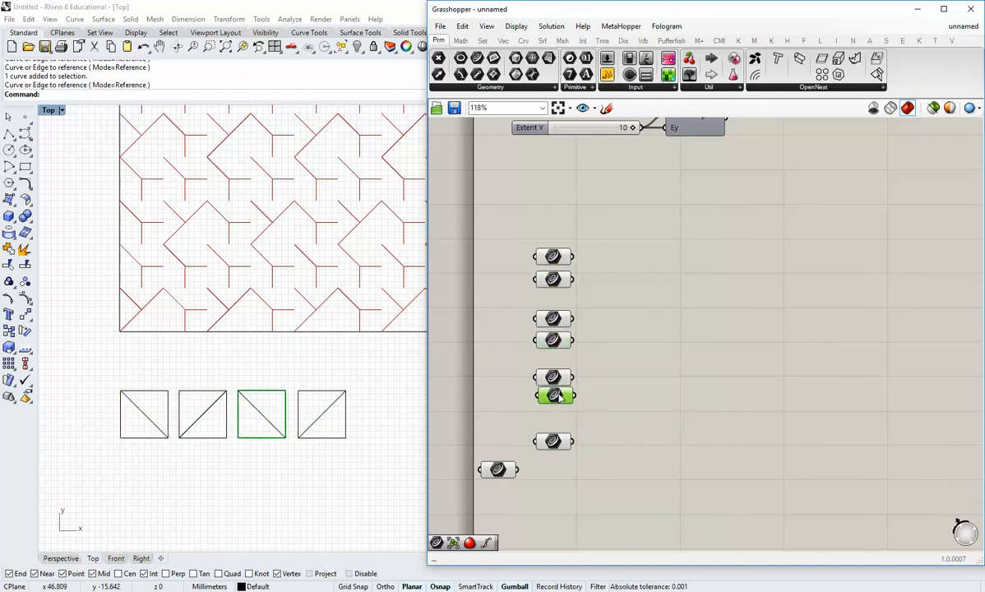
drag(497, 469, 554, 463)
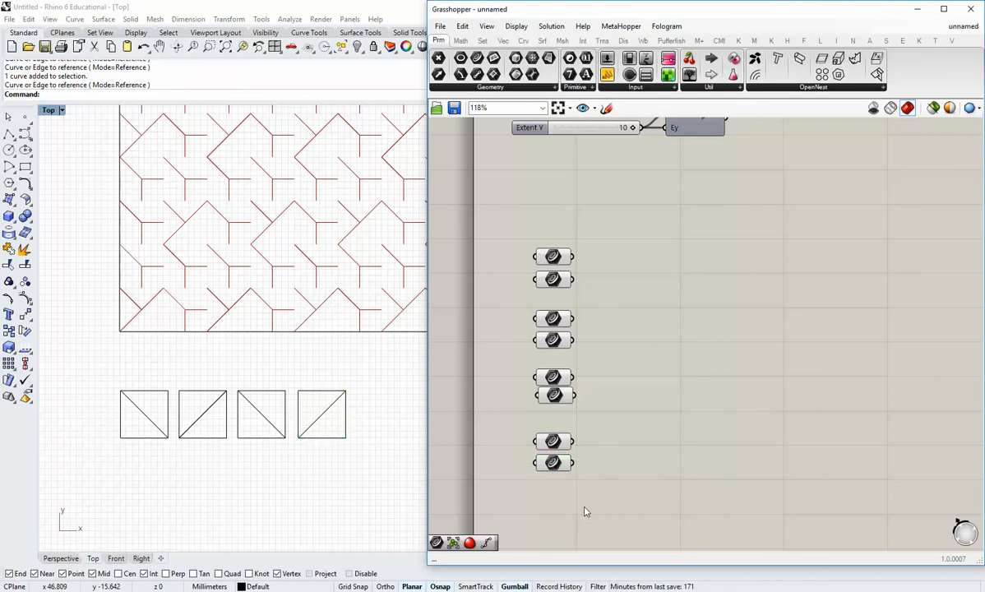
Align all eight Curve parameters in one vertical column and nudge the first border's parameter closer to its triangle's parameter.
drag(585, 510, 554, 256)
click(590, 301)
click(557, 279)
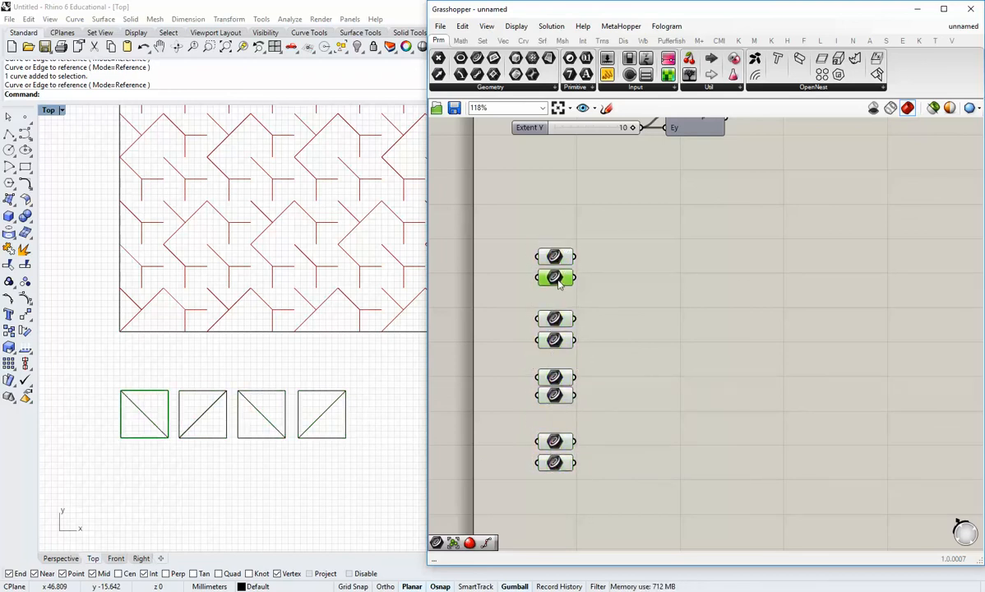
Group the first triangle and border parameters together, and group the second triangle and border parameters likewise.
drag(599, 300, 560, 254)
middle_click(560, 254)
click(560, 206)
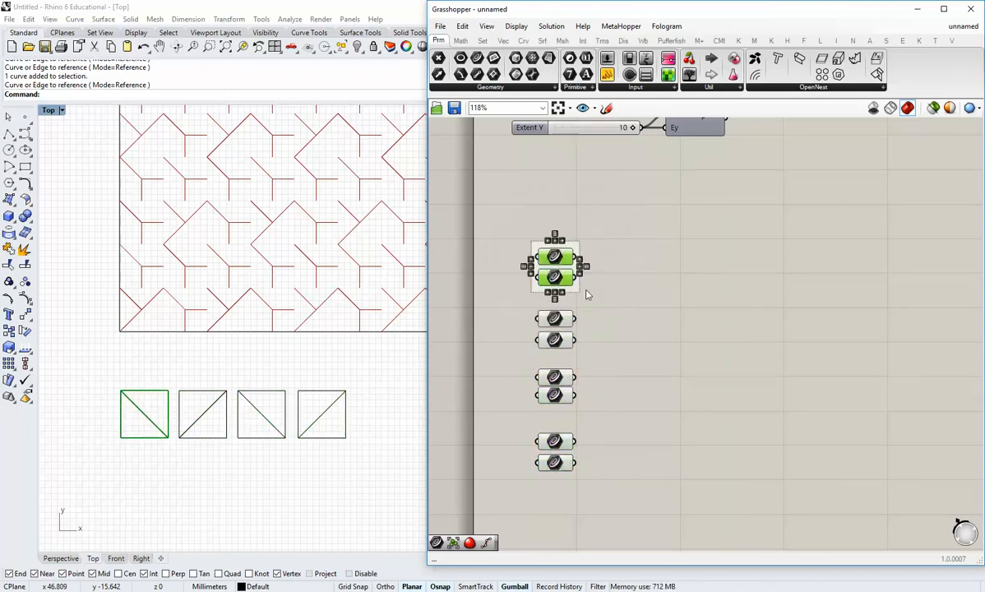
click(593, 307)
drag(579, 369, 512, 293)
middle_click(561, 319)
click(560, 261)
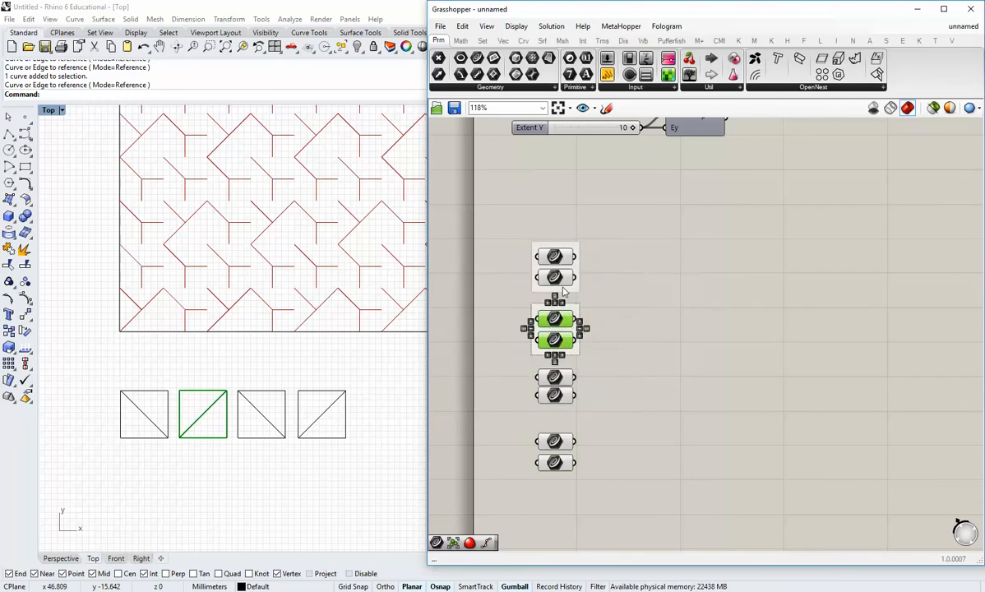
Group the third and the fourth triangle and border parameter pairs, nudging the third border's parameter slightly down.
click(587, 420)
drag(587, 420, 518, 361)
middle_click(559, 366)
click(559, 311)
click(595, 390)
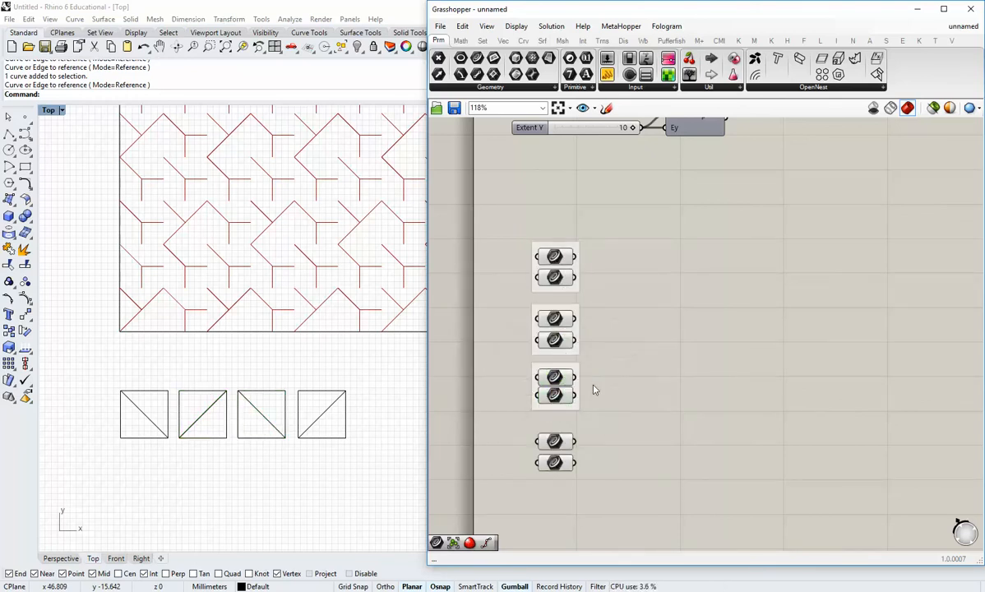
click(561, 396)
click(603, 466)
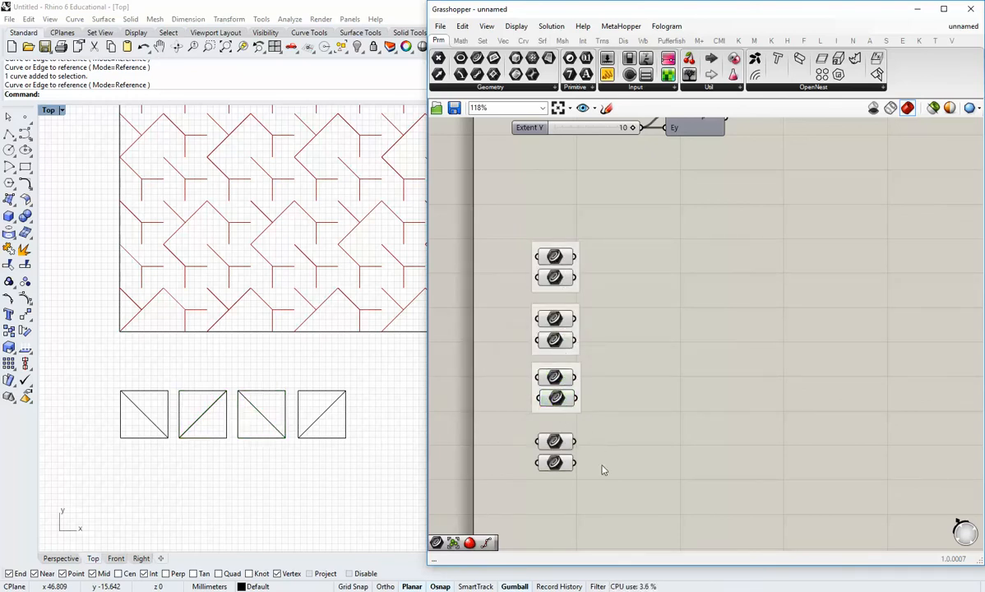
drag(602, 466, 526, 427)
middle_click(561, 429)
click(561, 377)
click(597, 441)
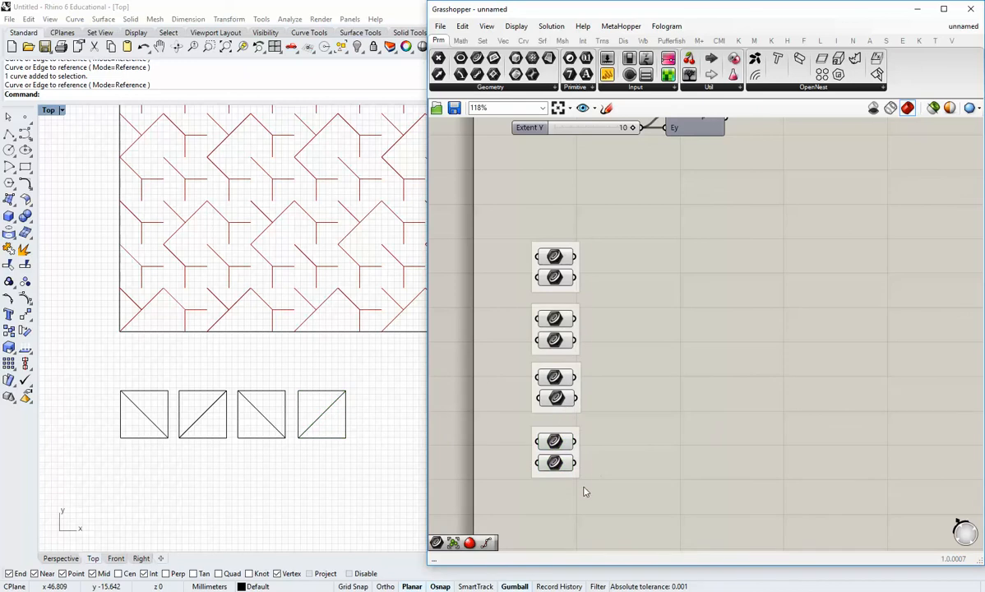
Realign all eight grouped Curve parameters into one straight vertical column.
drag(584, 492, 514, 230)
click(630, 334)
scroll(636, 381, down, 1)
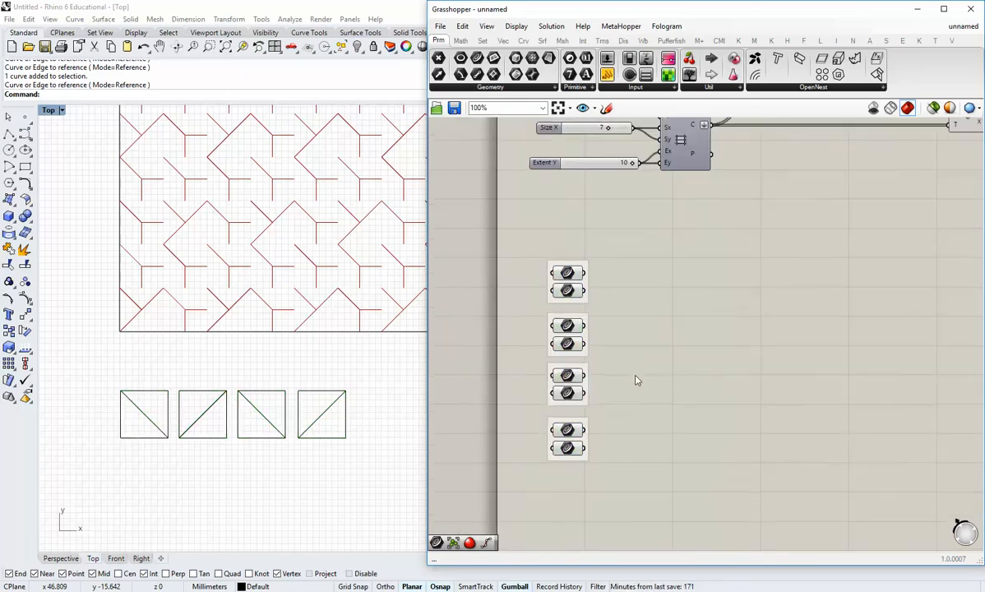
right_drag(598, 354, 571, 365)
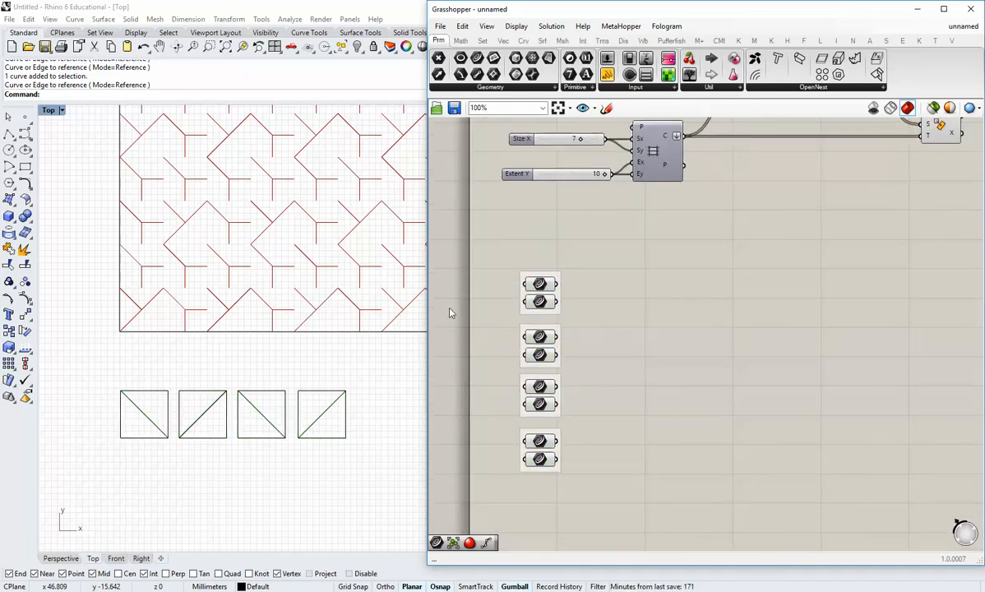
Move the four tile parameter groups slightly down, farther below the existing grid definition.
scroll(509, 302, down, 2)
right_drag(728, 222, 657, 316)
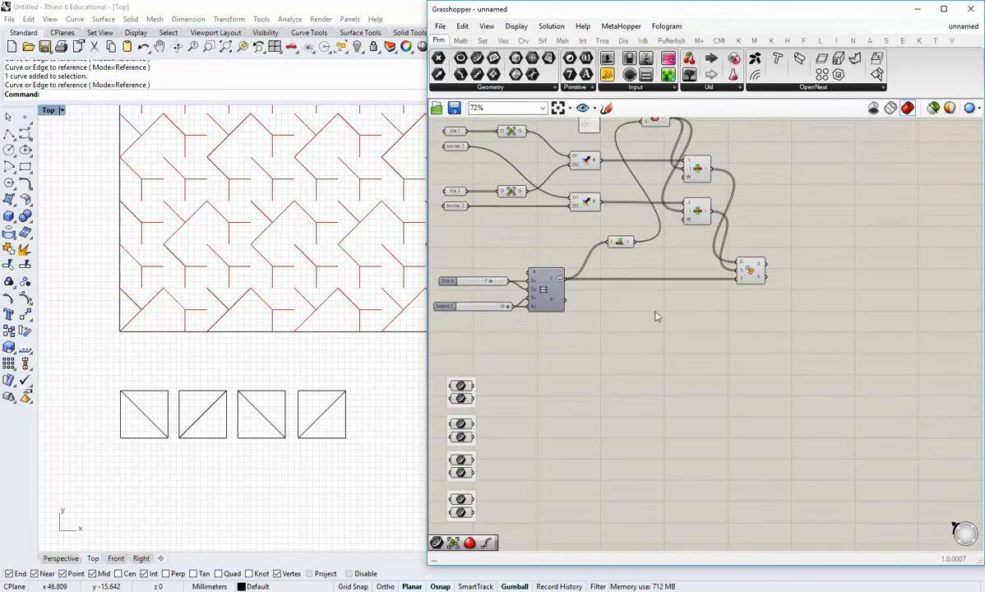
scroll(601, 393, down, 2)
right_drag(599, 394, 586, 399)
scroll(586, 423, up, 3)
drag(568, 526, 523, 359)
drag(542, 469, 542, 490)
click(590, 456)
Duplicate the existing pattern panel with its Repeat Data component and place the copies beside the new tile parameters.
scroll(669, 383, down, 2)
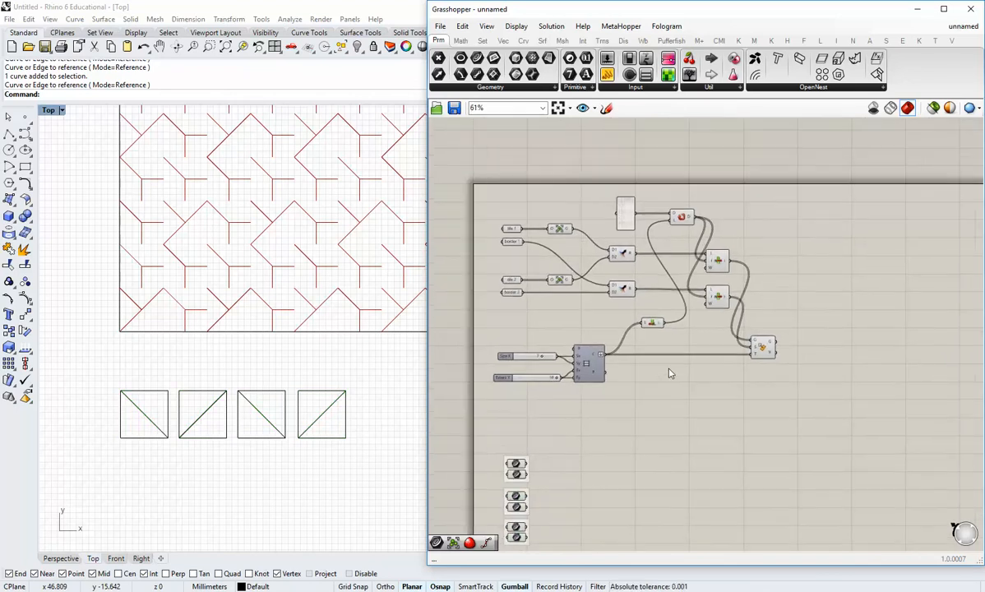
right_drag(694, 311, 704, 264)
right_drag(540, 429, 545, 384)
scroll(545, 384, up, 2)
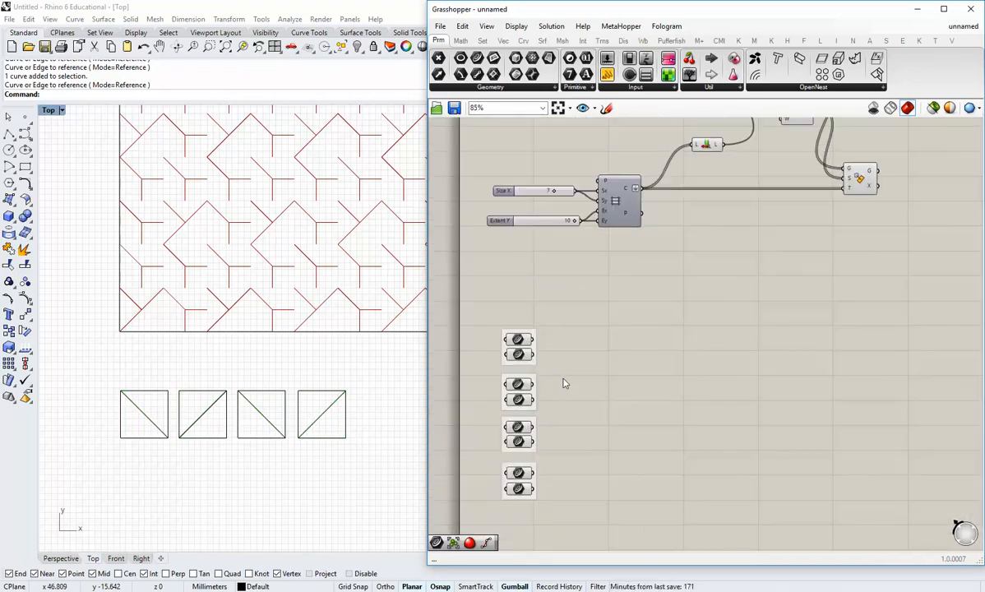
right_drag(688, 221, 566, 444)
scroll(656, 239, up, 1)
drag(657, 244, 517, 203)
scroll(615, 268, down, 2)
right_drag(615, 269, 626, 212)
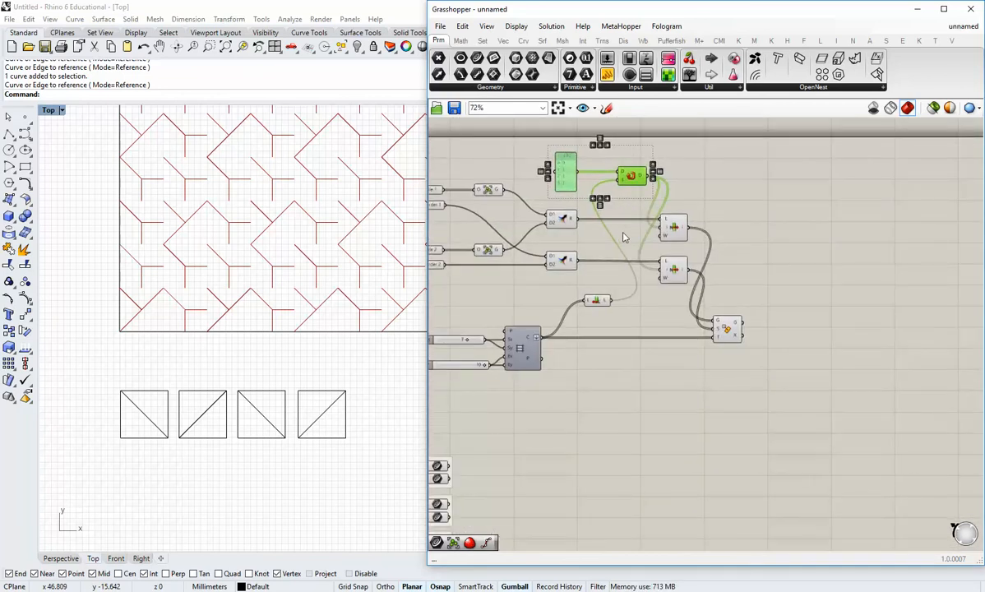
right_drag(619, 255, 625, 224)
alt+drag(642, 147, 640, 431)
scroll(645, 460, up, 1)
right_drag(640, 455, 628, 403)
drag(625, 380, 634, 368)
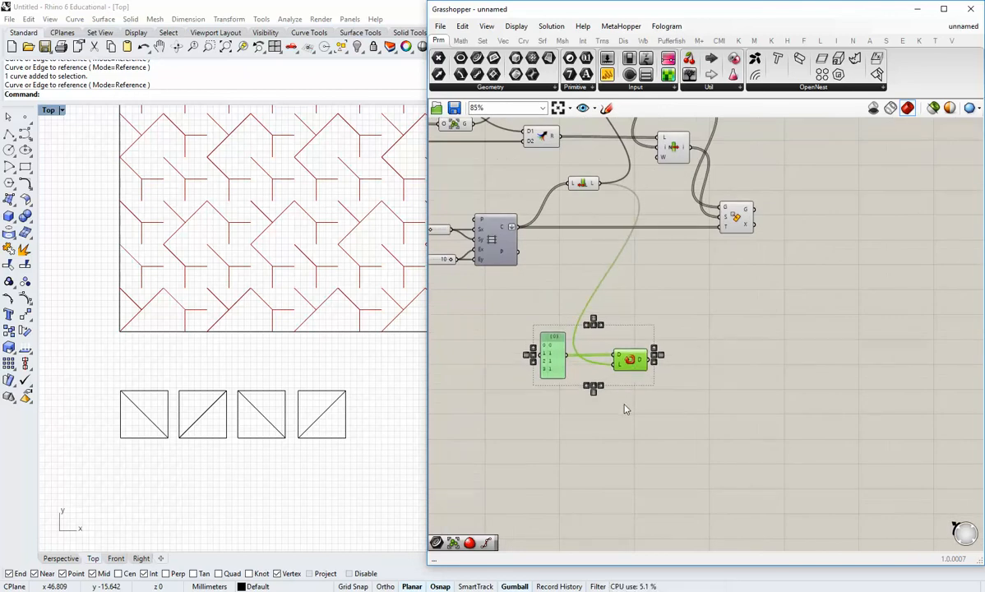
Duplicate the copied panel and Repeat Data pair until four pairs are stacked below each other.
right_drag(624, 408, 626, 379)
alt+drag(629, 333, 640, 447)
drag(656, 490, 541, 434)
alt+drag(631, 439, 617, 323)
Align the four Repeat Data components vertically, and align the four pattern panels in their own column.
click(671, 493)
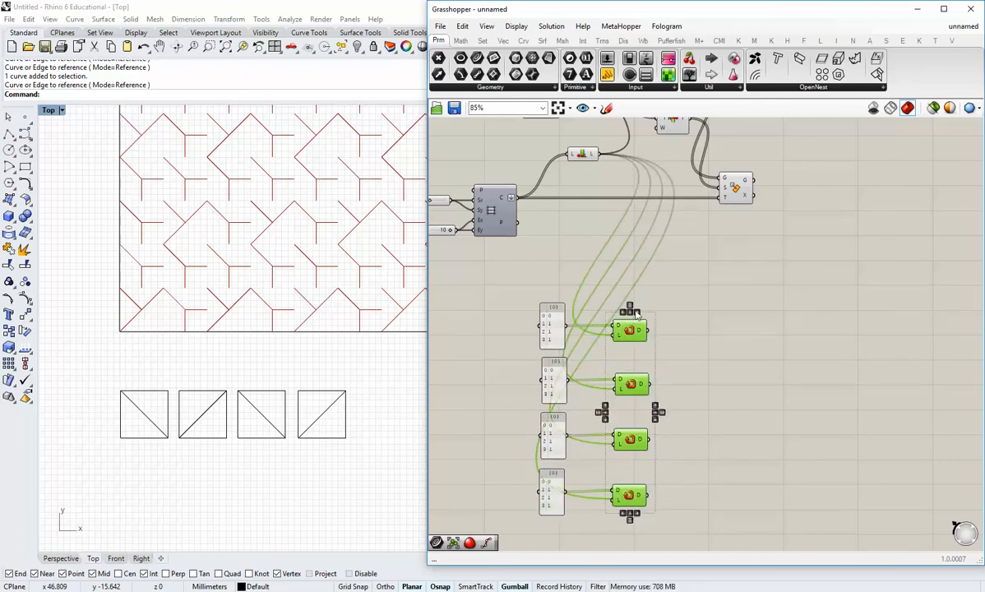
drag(580, 533, 538, 317)
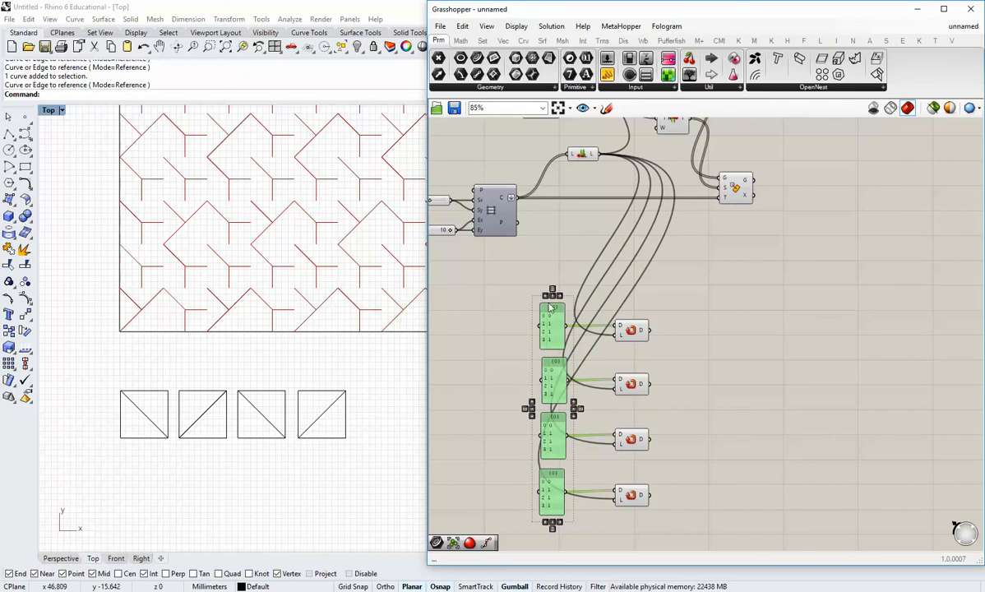
click(490, 318)
Replace the first new pattern panel's contents with the values 3 and 1 on separate lines.
scroll(530, 398, up, 2)
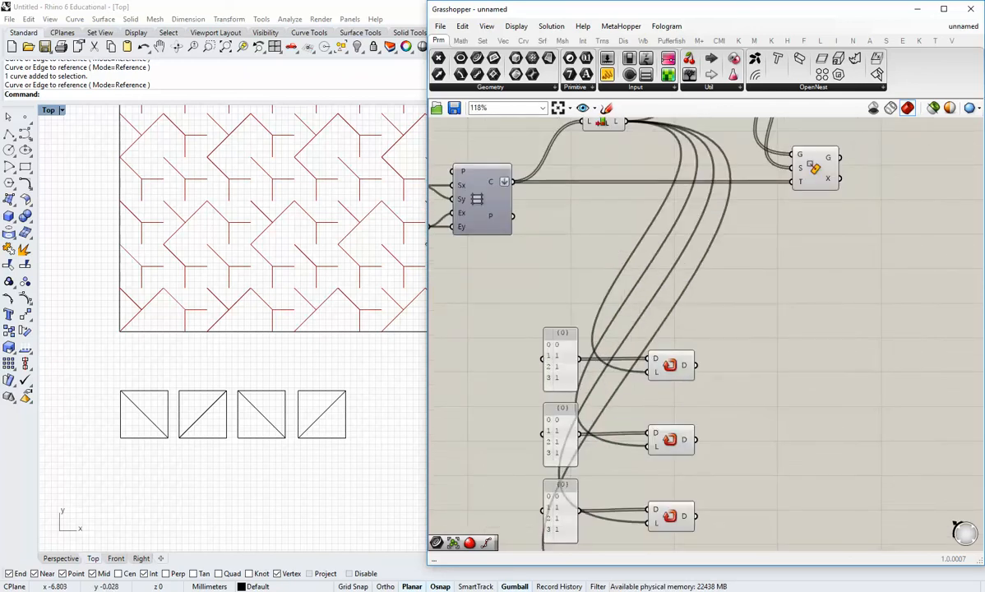
scroll(554, 371, up, 1)
double_click(543, 356)
drag(453, 308, 451, 277)
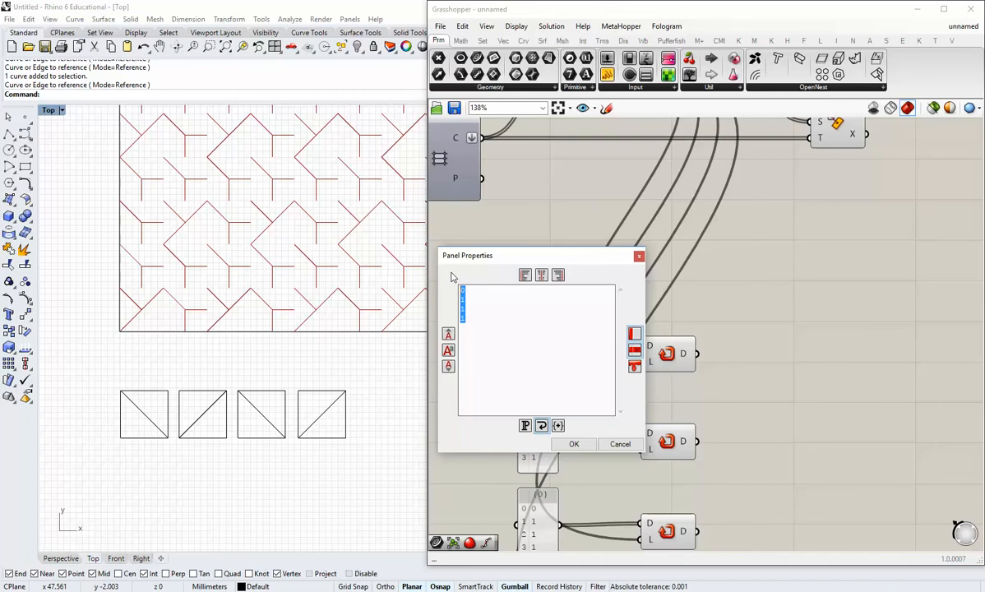
text(3)
text( 1)
click(574, 444)
right_click(543, 333)
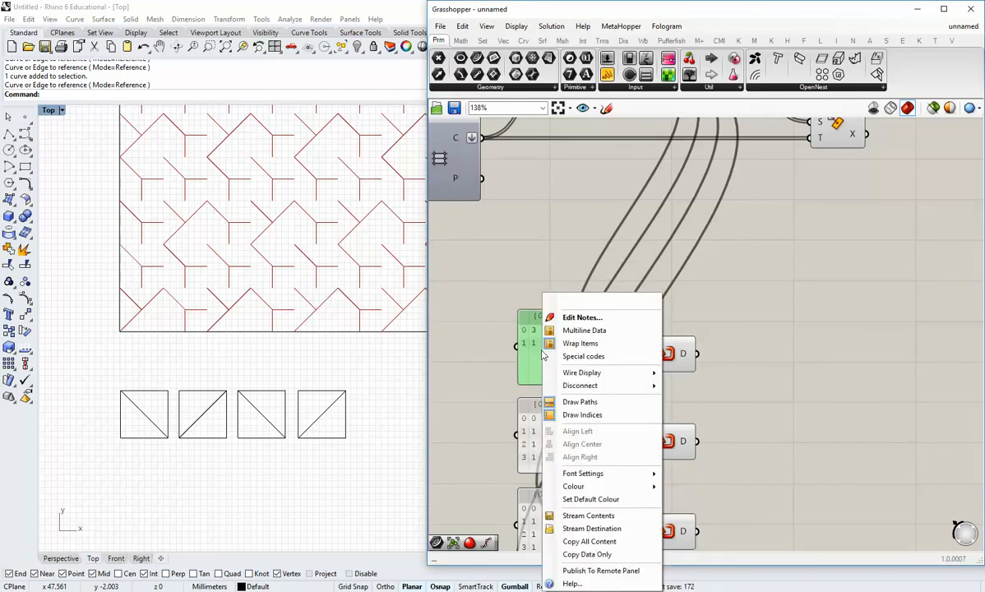
click(573, 331)
right_click(540, 338)
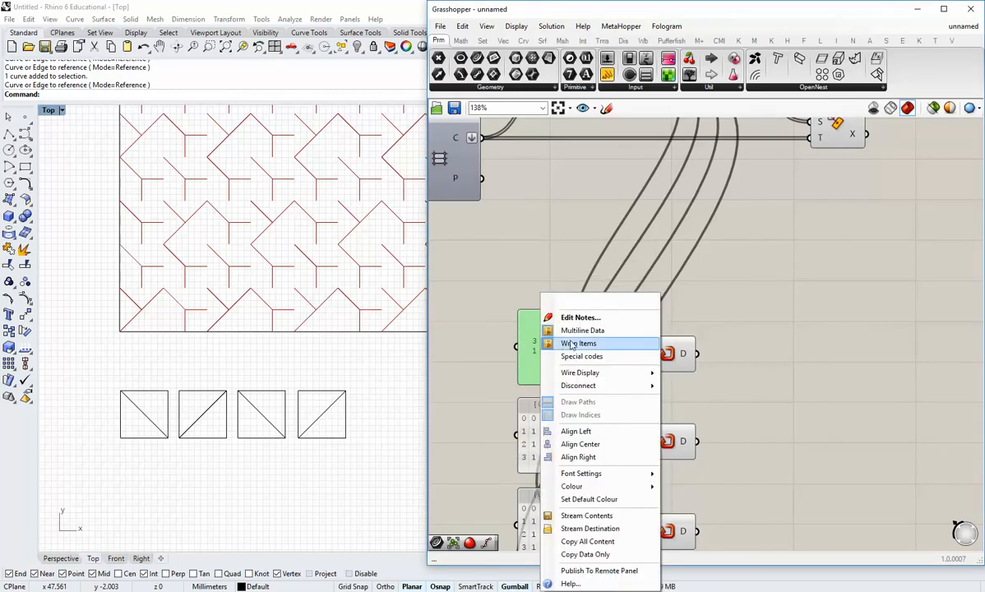
click(573, 331)
click(532, 248)
Replace the second pattern panel's contents with the values 1 and 2 on separate lines.
right_drag(556, 325, 554, 285)
scroll(538, 404, up, 1)
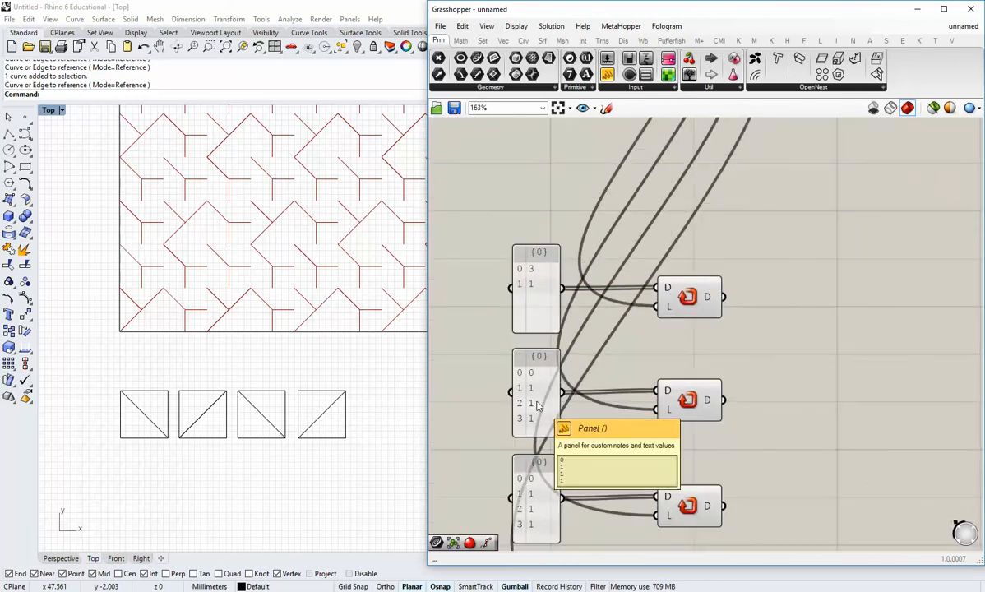
double_click(538, 405)
text(1)
key(Return)
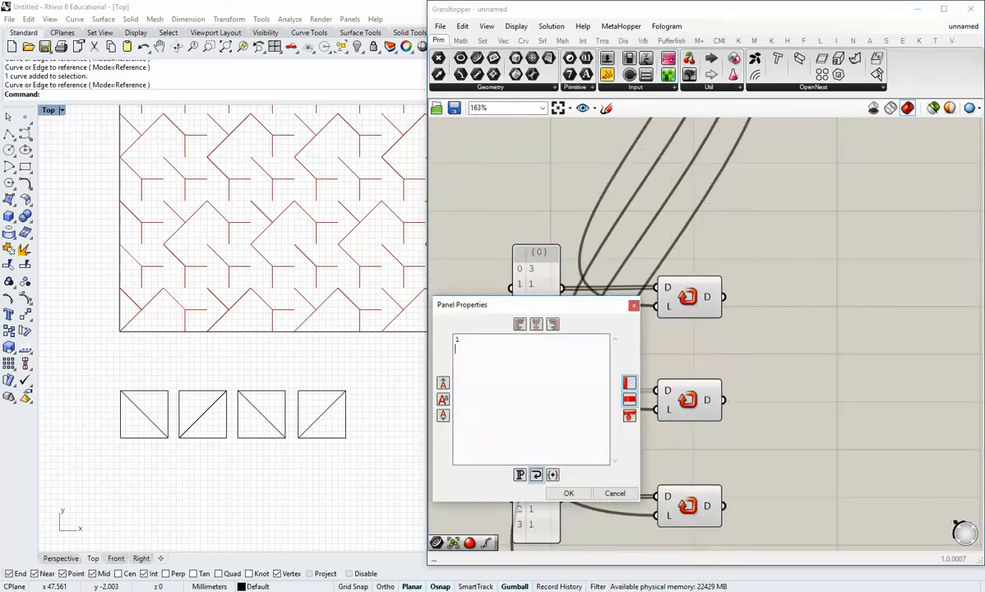
click(569, 494)
Replace the third pattern panel's contents with the values 2 and 0 on separate lines.
right_drag(545, 505, 543, 411)
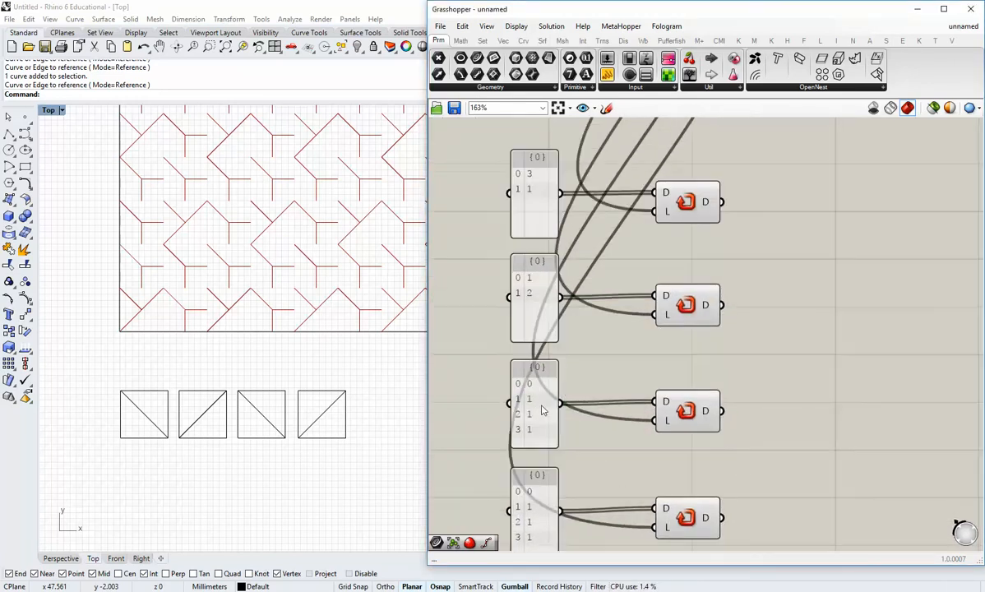
double_click(535, 407)
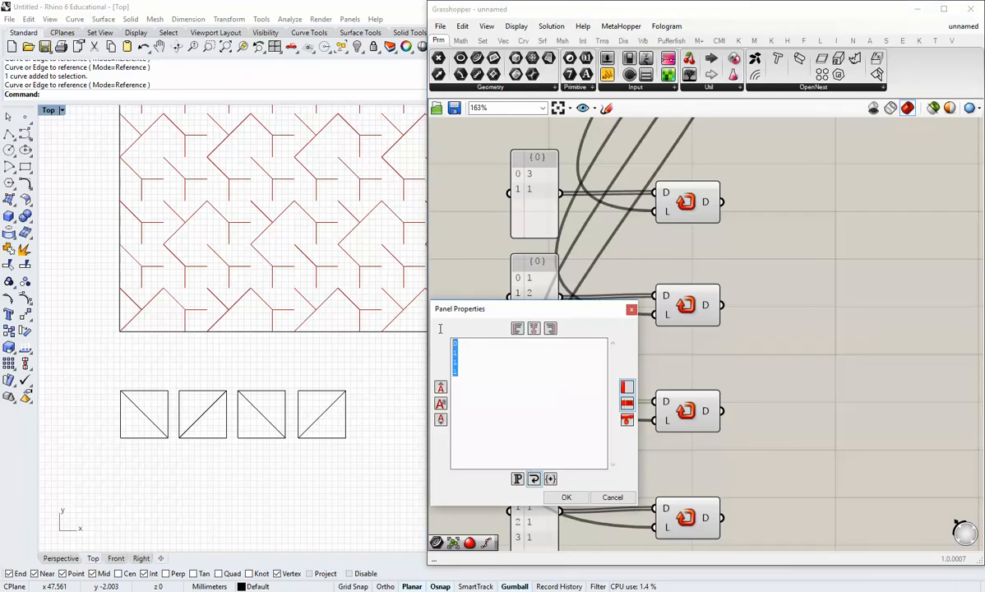
text(2)
key(Return)
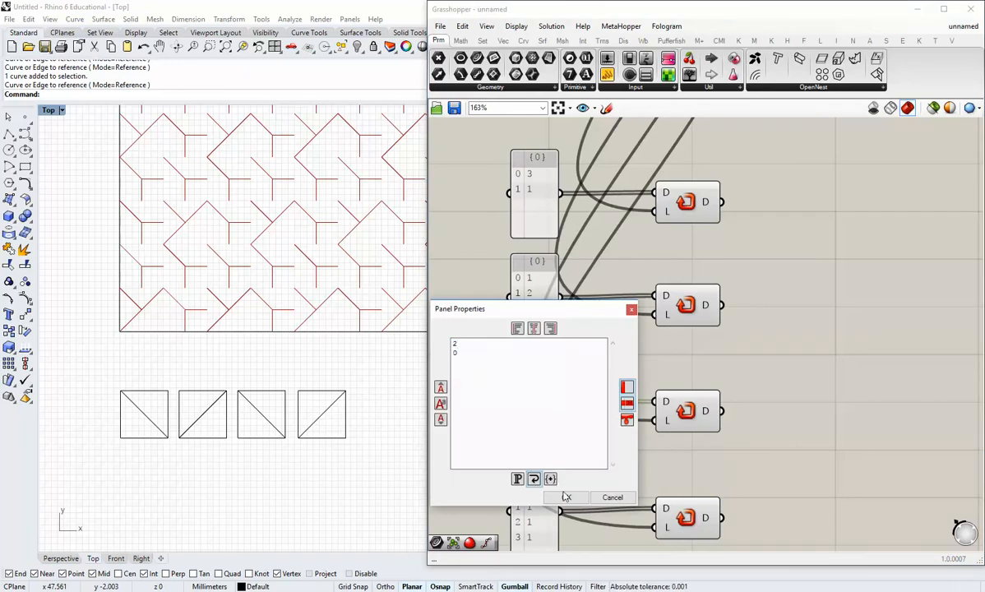
text(0)
click(566, 497)
Replace the fourth pattern panel's contents with the values 0 and 3 on separate lines.
right_drag(623, 459, 609, 315)
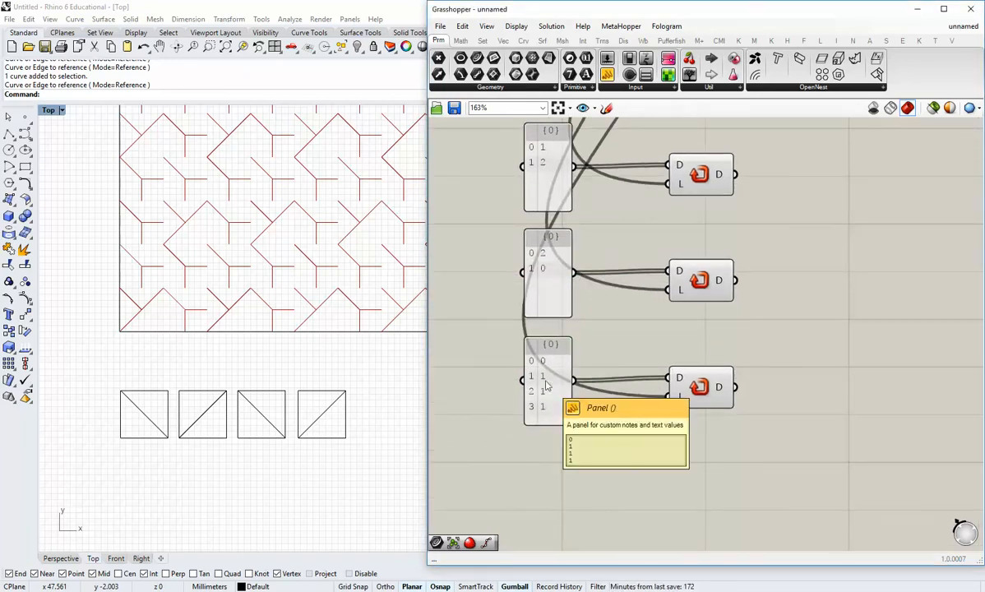
double_click(546, 385)
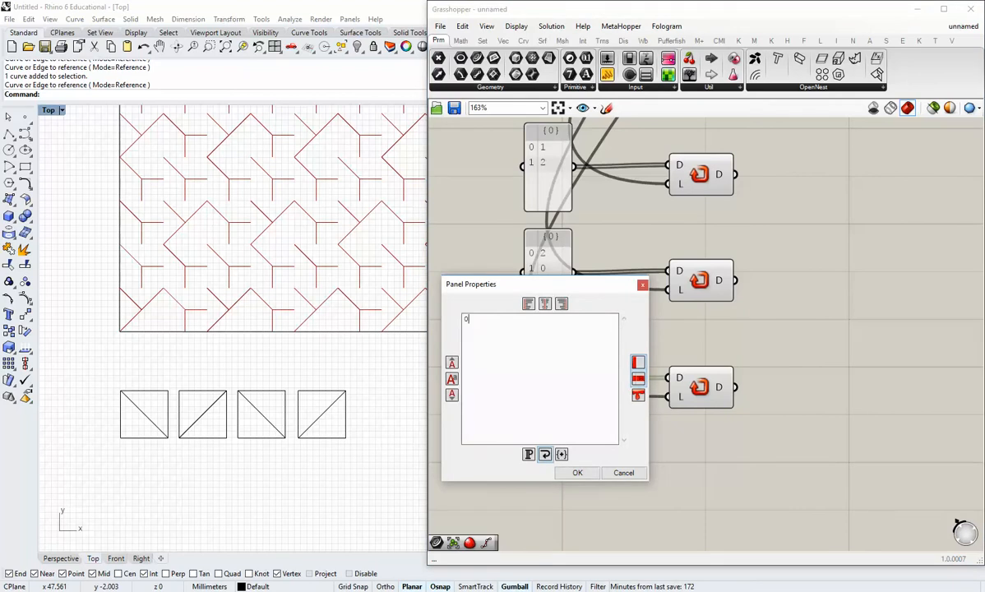
text(0)
key(Return)
text(3)
click(578, 472)
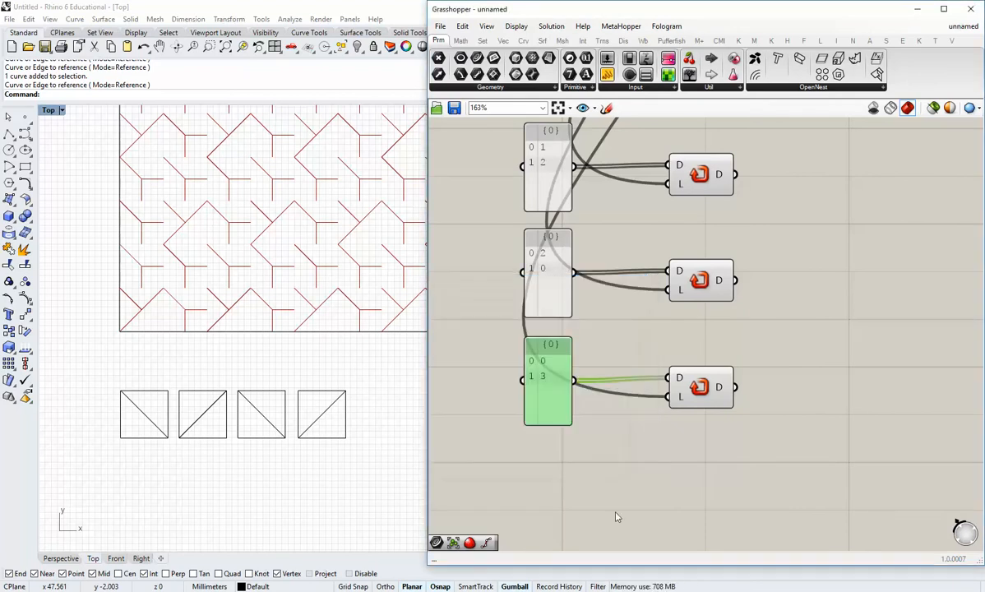
Move the four new Repeat Data components farther right from their pattern panels.
scroll(472, 299, down, 2)
click(527, 407)
scroll(689, 408, down, 2)
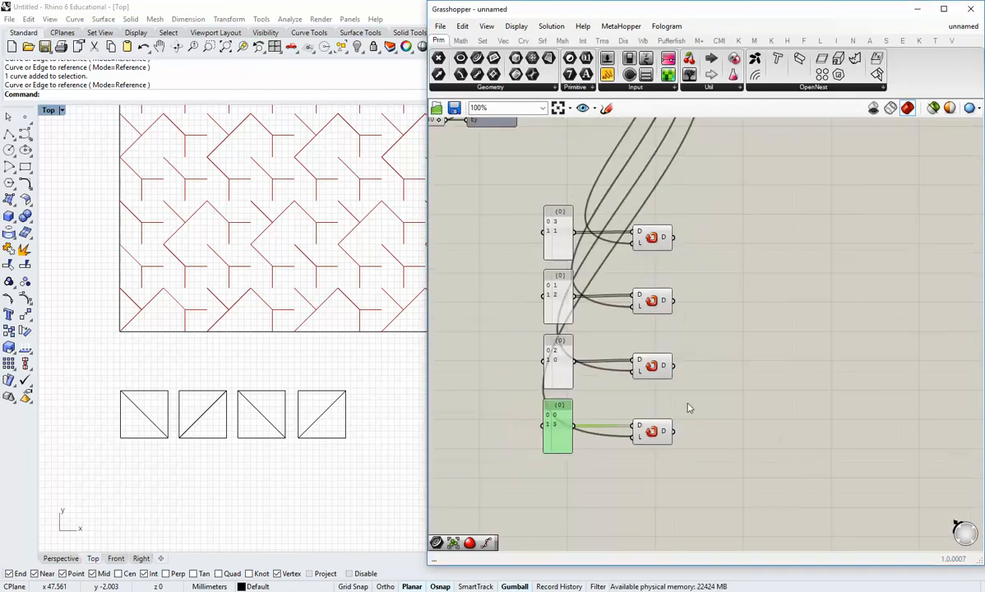
scroll(579, 224, down, 2)
drag(662, 489, 625, 299)
drag(625, 299, 671, 299)
Even out the column of four pattern panels and the column of four Repeat Data components.
click(589, 399)
drag(576, 489, 526, 272)
click(611, 251)
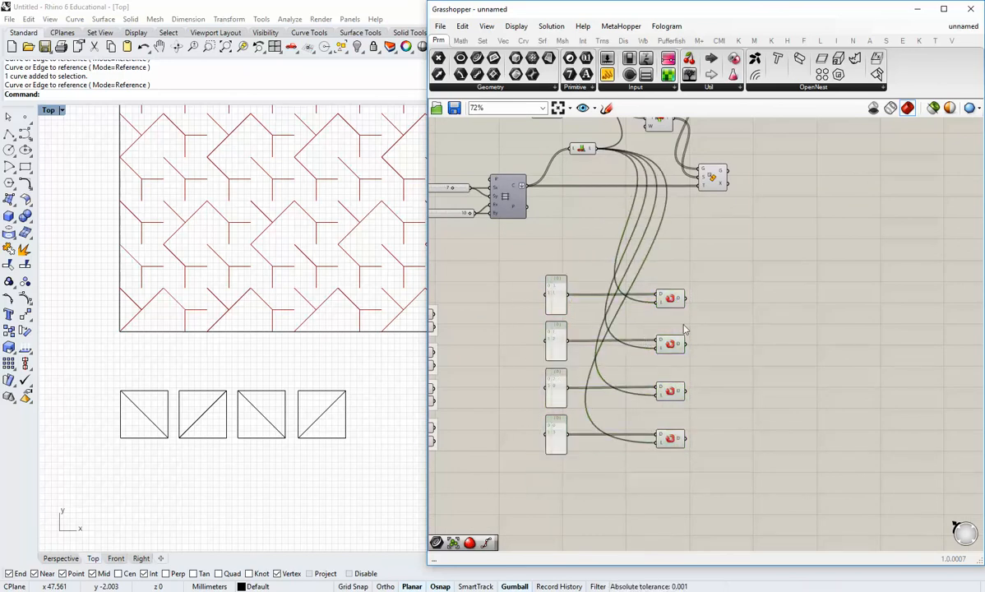
drag(695, 471, 665, 283)
click(721, 263)
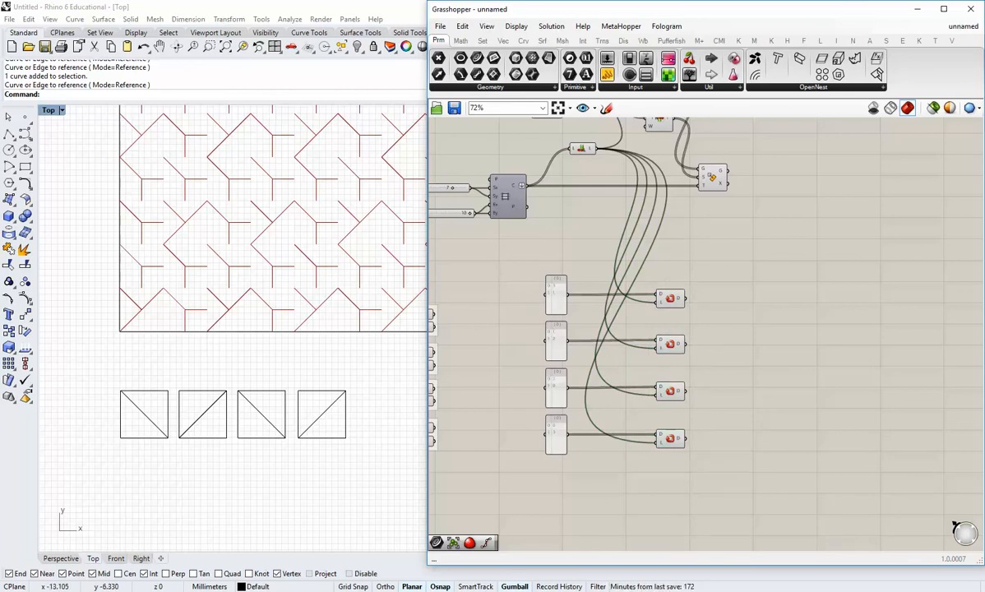
Add a Merge component and wire the four pattern Repeat Data outputs into its D1 to D4 inputs in order.
right_drag(779, 333, 752, 347)
double_click(713, 381)
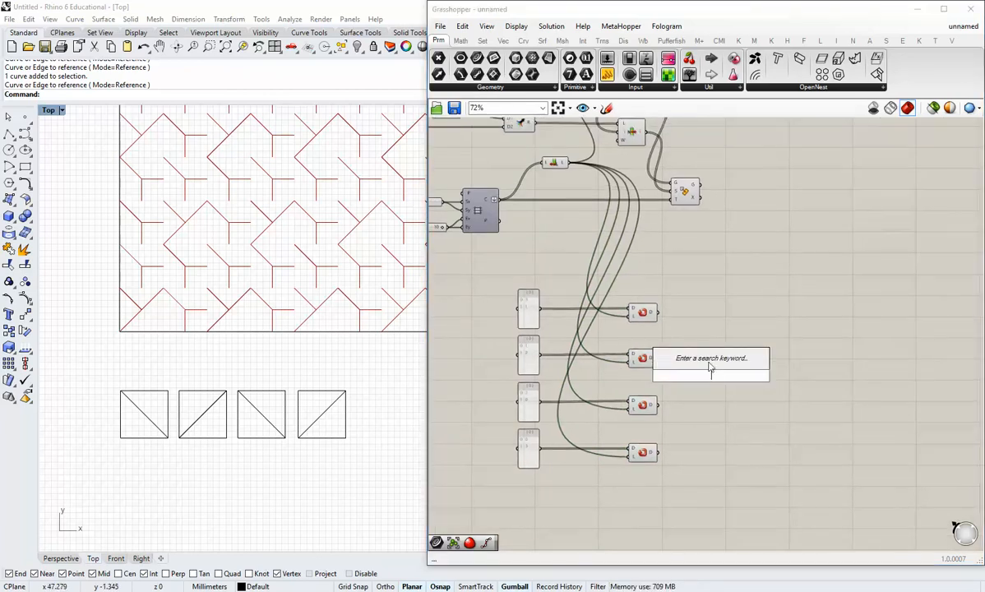
click(482, 41)
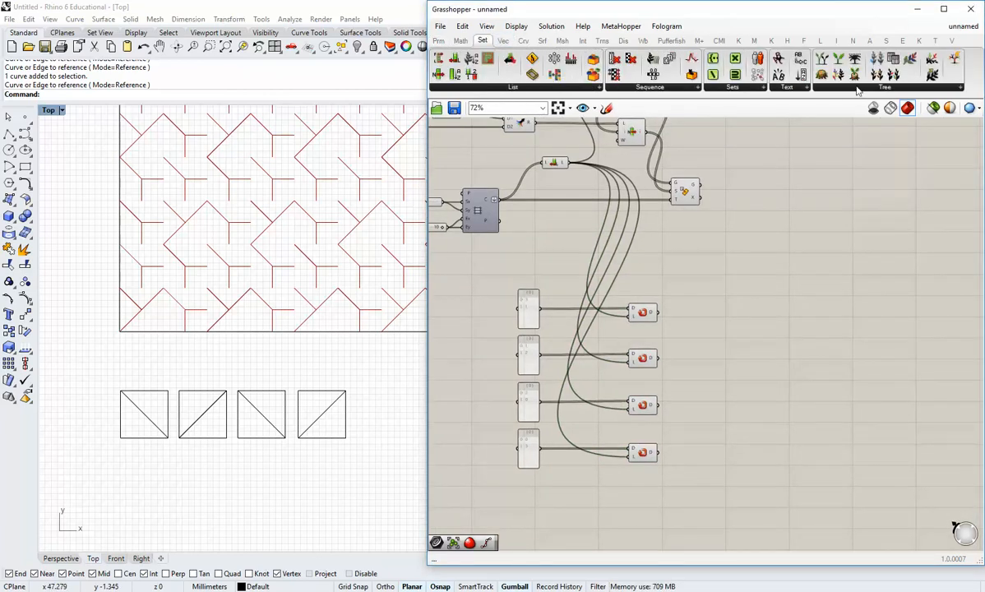
click(808, 87)
drag(903, 237, 720, 388)
scroll(699, 394, up, 1)
drag(662, 319, 709, 384)
drag(650, 408, 710, 398)
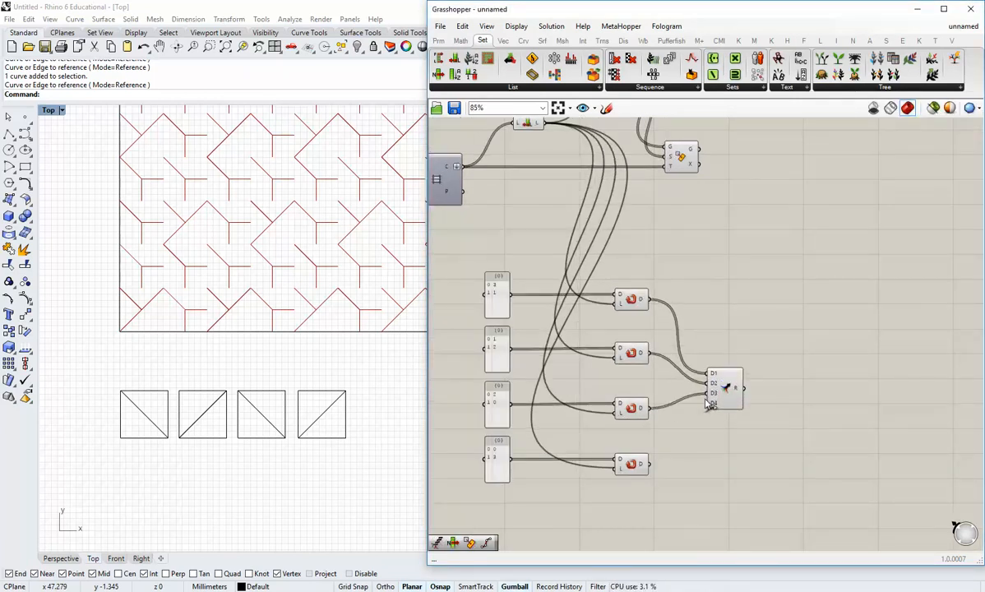
drag(651, 465, 696, 412)
scroll(714, 399, up, 3)
scroll(714, 398, down, 2)
click(752, 421)
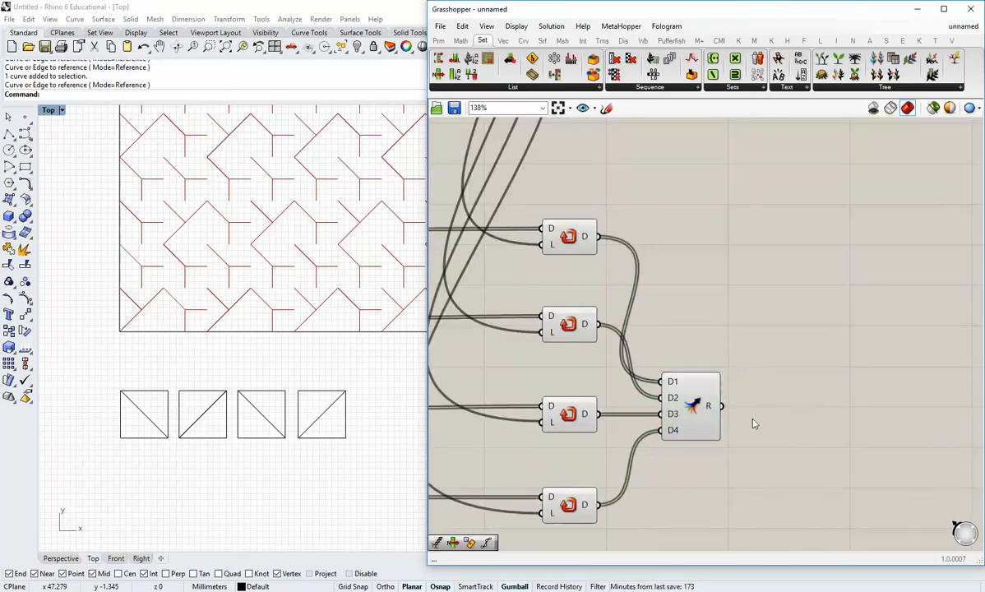
Move the List Length component lower, beside the grid component.
scroll(712, 466, down, 2)
right_drag(708, 476, 682, 442)
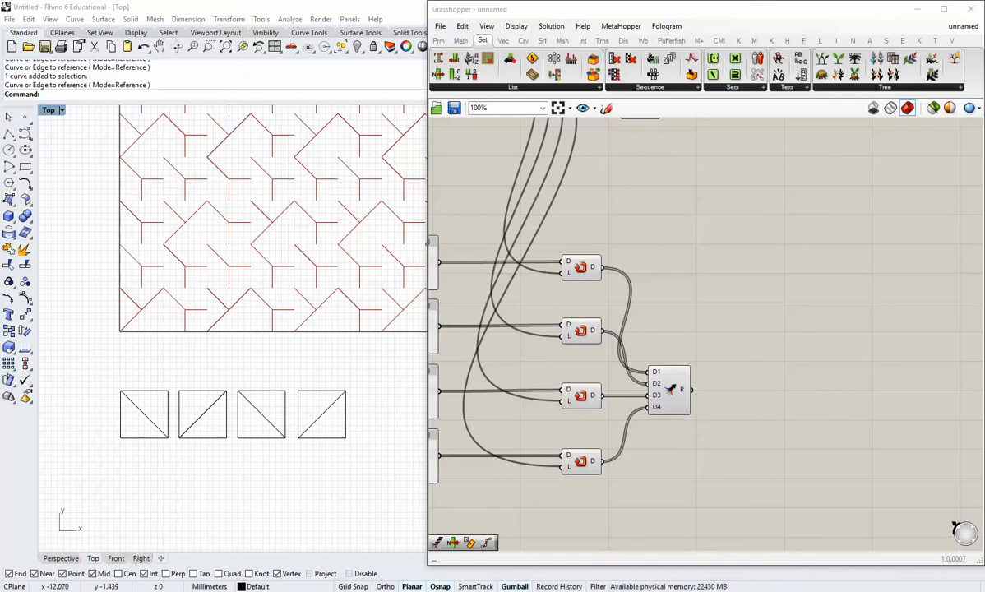
right_drag(678, 242, 779, 321)
scroll(779, 320, down, 1)
right_drag(690, 288, 726, 279)
drag(633, 156, 607, 228)
click(598, 255)
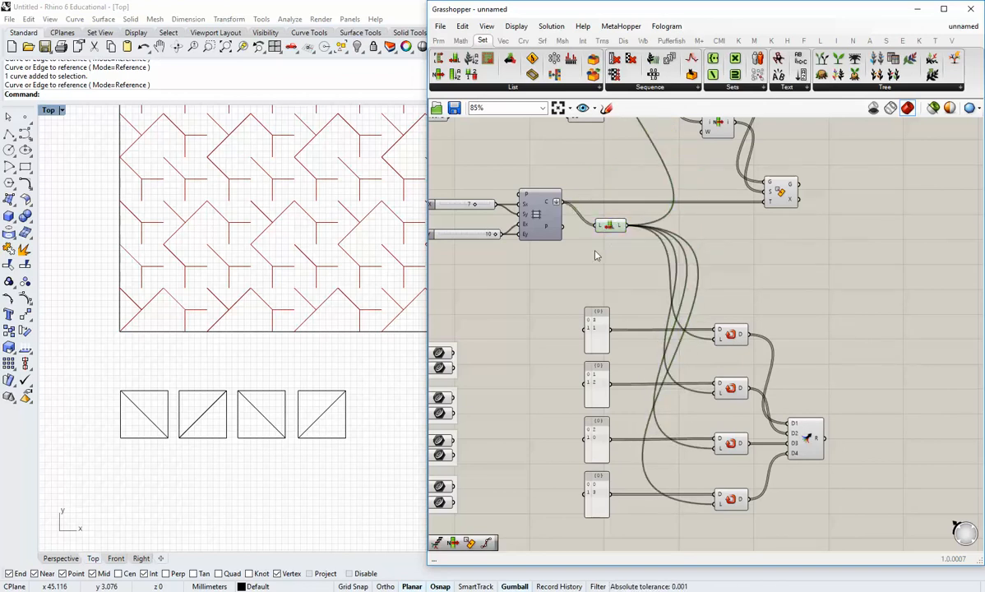
mouse_move(564, 275)
right_down()
mouse_move(611, 272)
mouse_move(563, 285)
right_up()
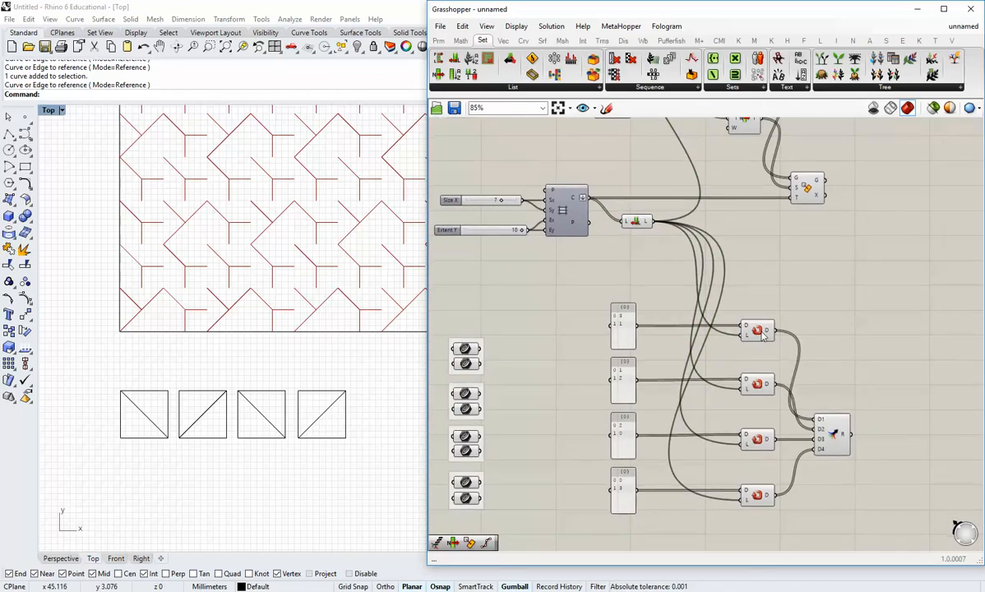
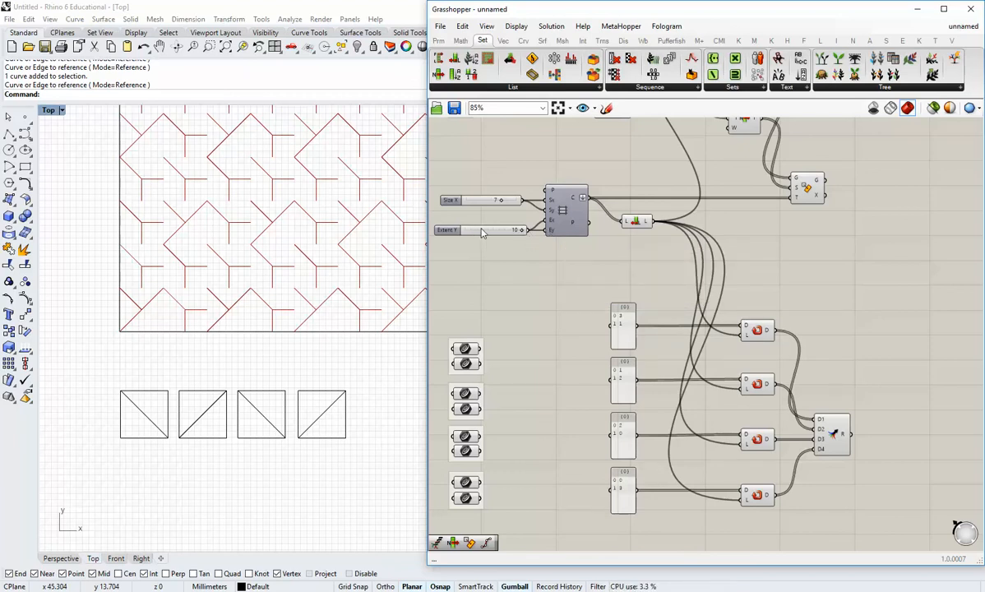
Move the Extent Y slider below the grid component and wire it, replacing List Length, to the length inputs of the four pattern Repeat Data components.
drag(482, 233, 743, 330)
drag(523, 258, 680, 377)
drag(523, 259, 743, 436)
drag(527, 259, 743, 494)
click(492, 259)
drag(492, 262, 491, 274)
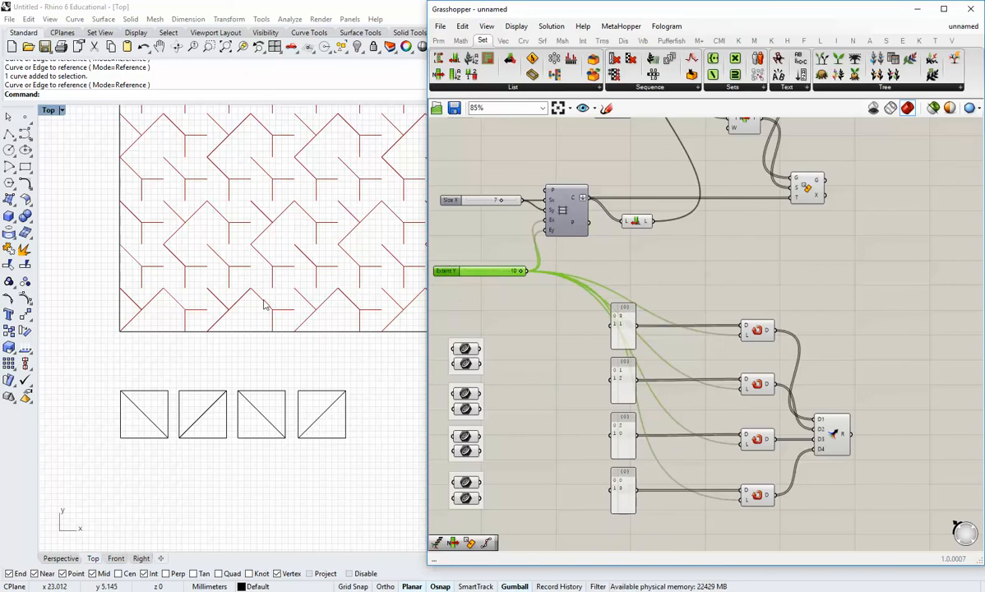
scroll(254, 281, down, 6)
right_drag(252, 258, 195, 349)
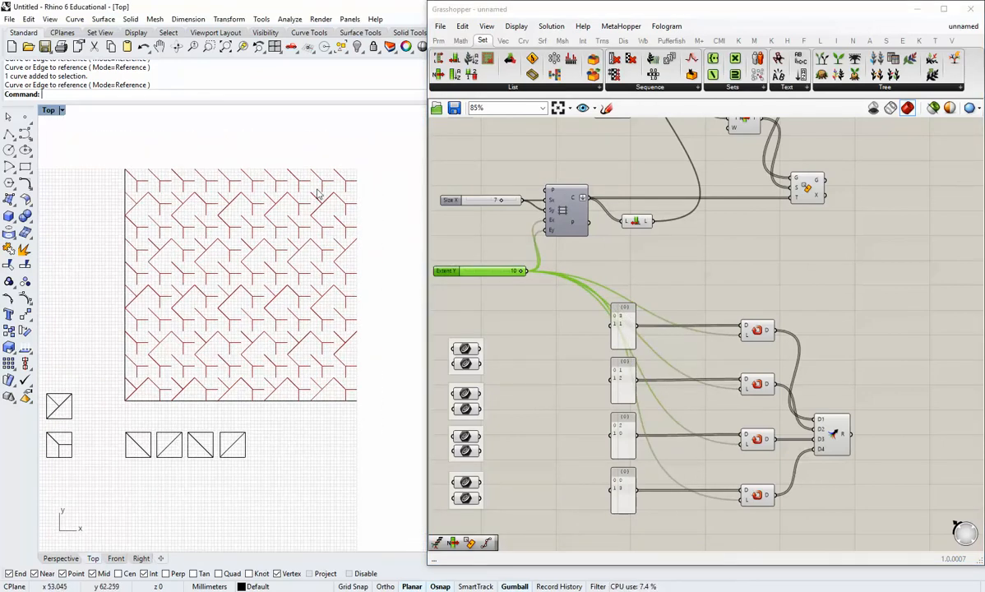
click(481, 315)
drag(483, 273, 487, 266)
click(520, 325)
right_drag(521, 329, 507, 311)
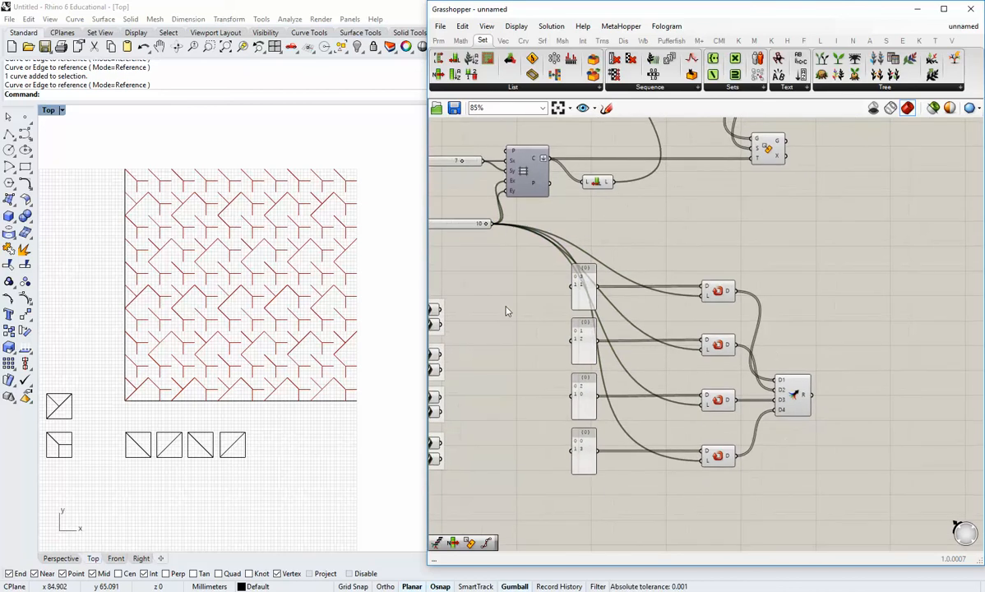
Compare the tiled pattern's rows with the four pattern Repeat Data components feeding the Merge.
scroll(125, 401, up, 2)
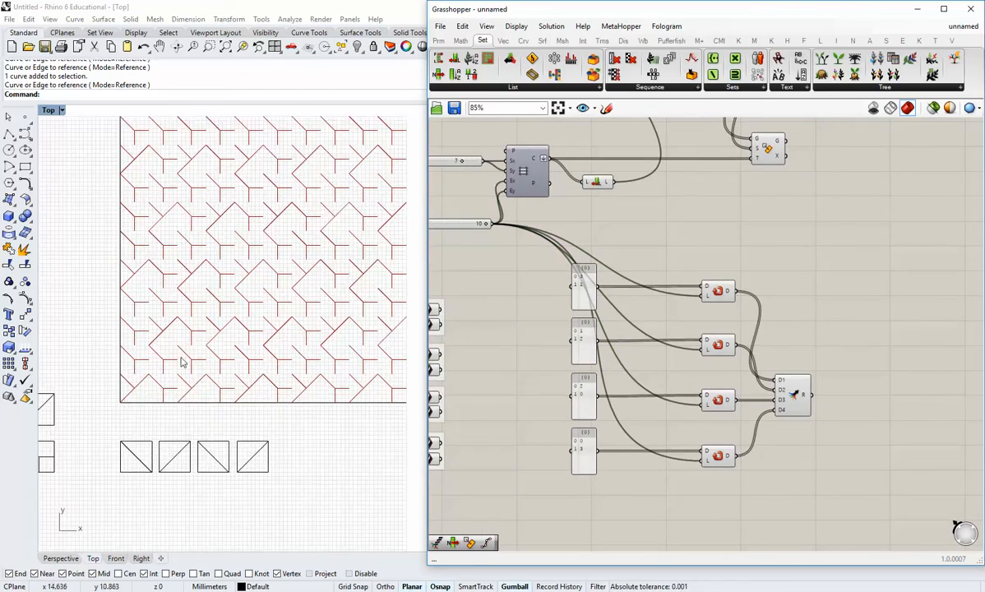
right_drag(190, 320, 190, 351)
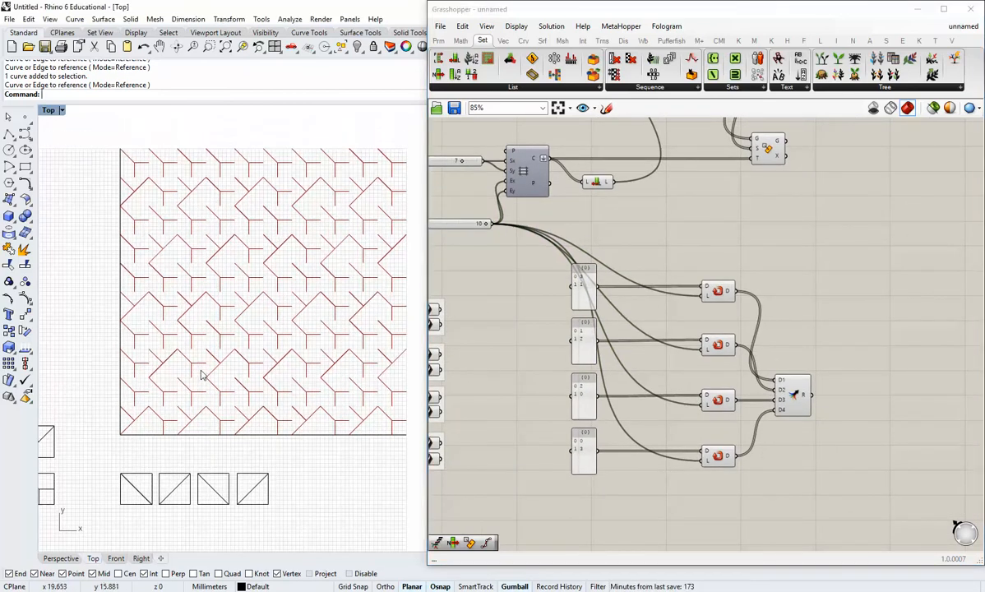
click(723, 298)
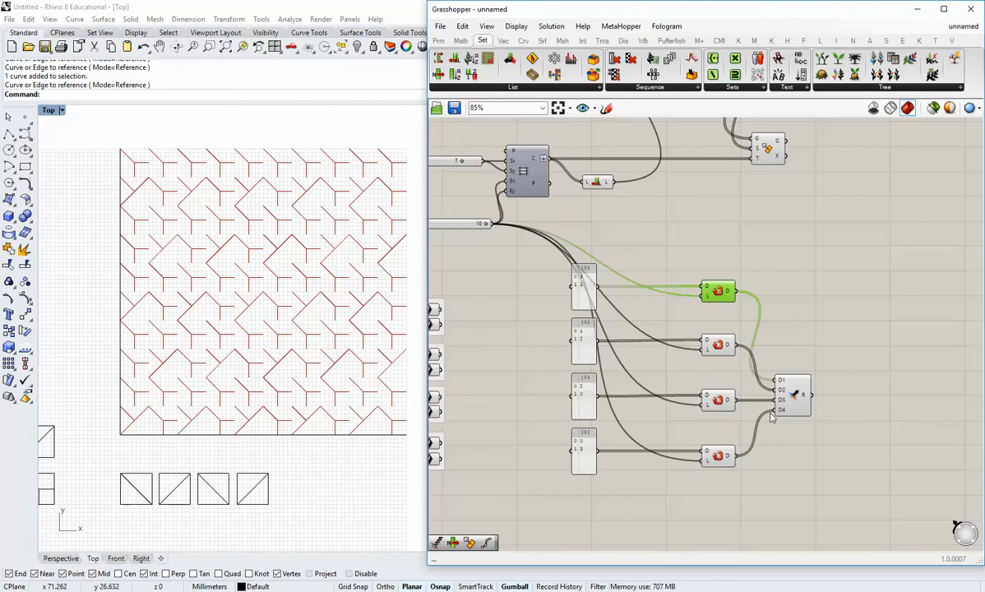
click(716, 345)
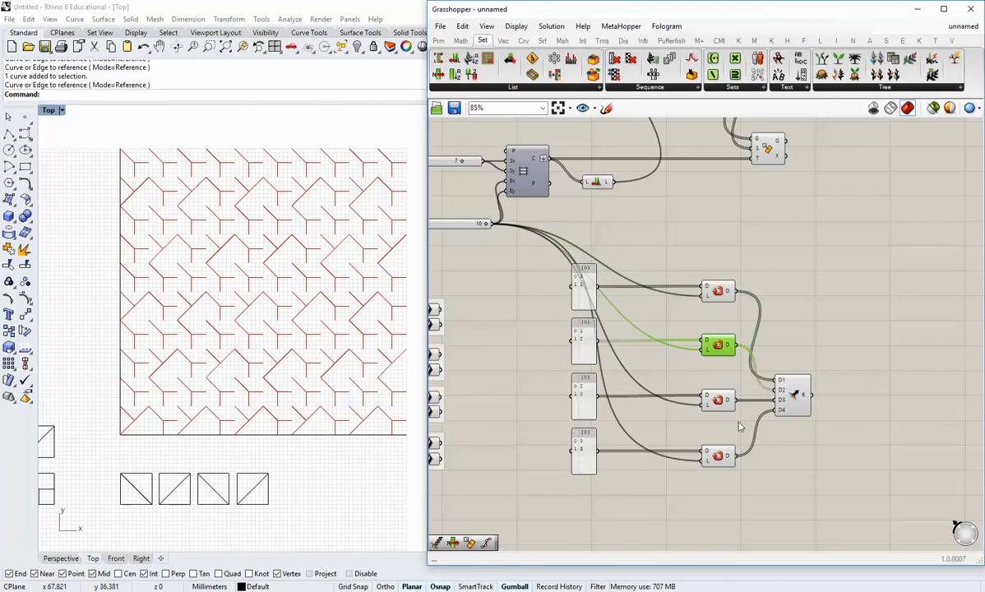
click(718, 399)
click(715, 456)
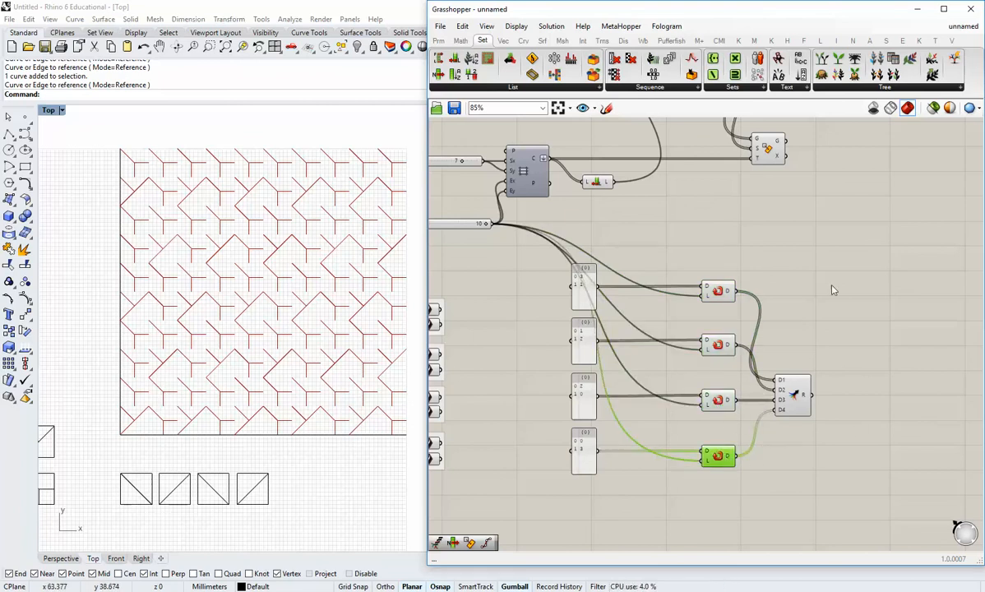
click(528, 290)
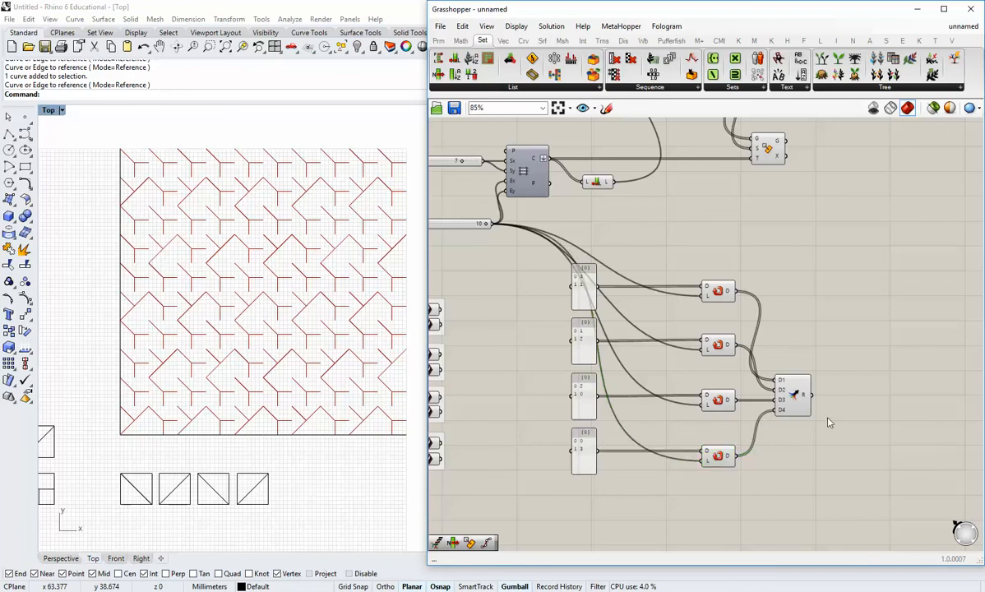
right_drag(828, 422, 741, 328)
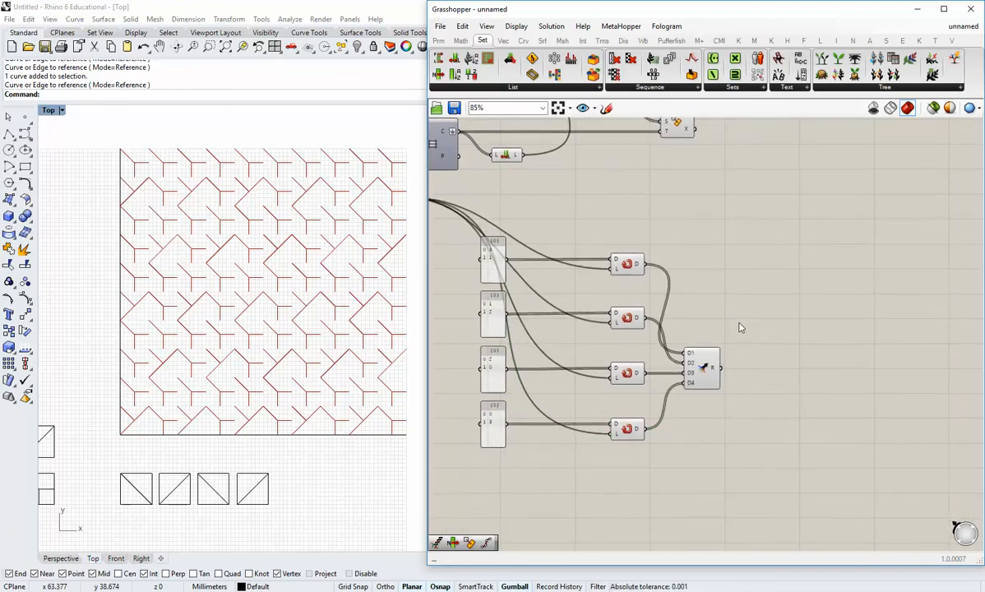
Copy a Repeat Data component beyond the Merge, feeding its data from the merged result and its length from List Length.
click(625, 264)
drag(626, 266, 784, 376)
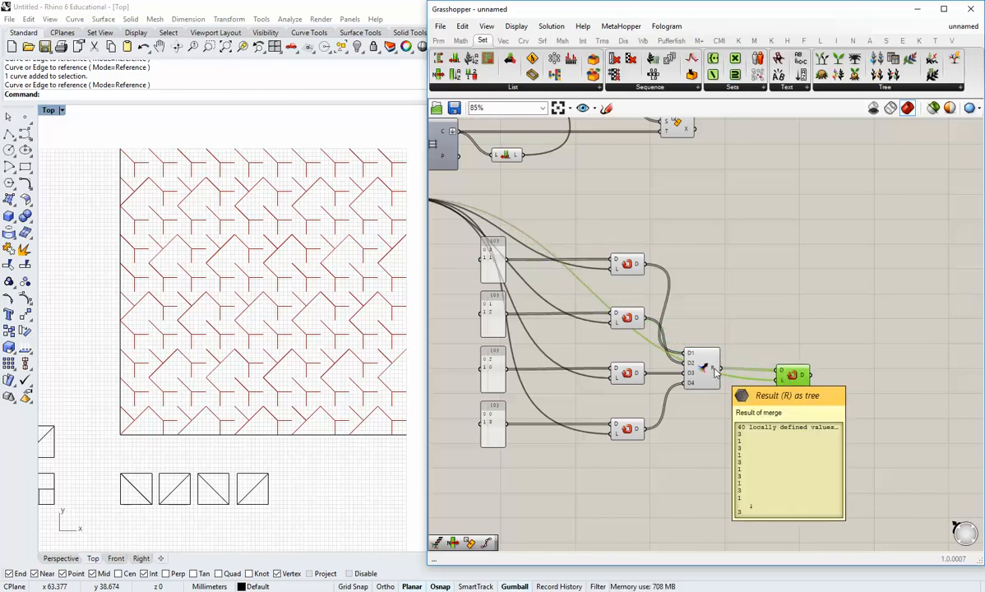
right_drag(733, 309, 726, 326)
drag(515, 172, 681, 380)
drag(787, 396, 840, 395)
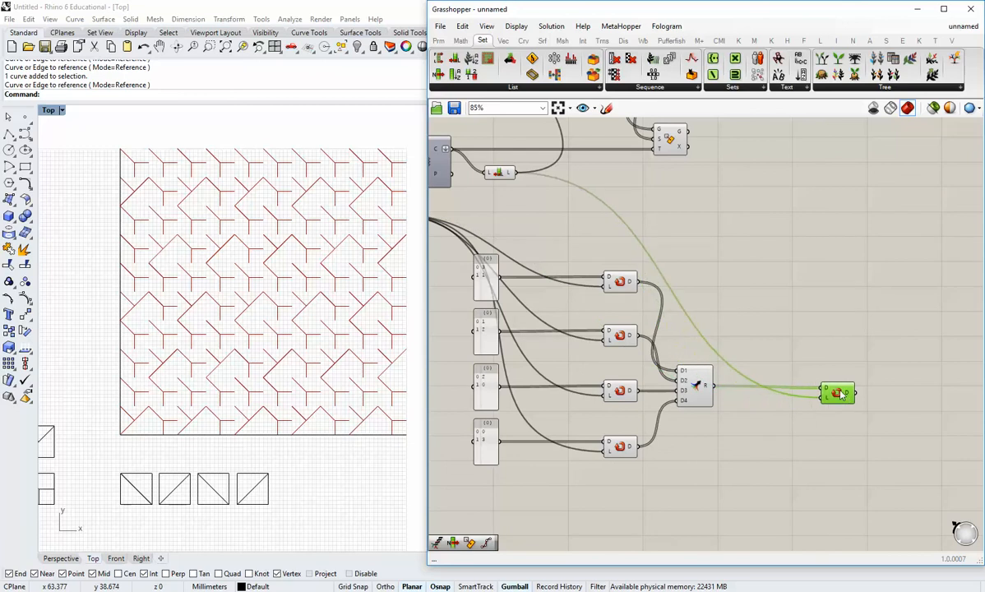
click(825, 429)
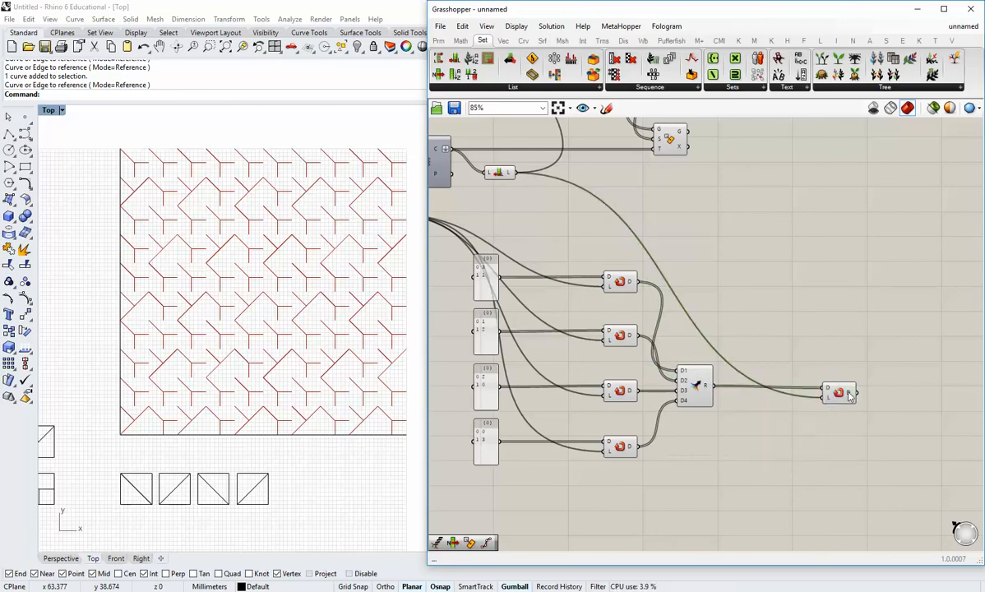
Check the first pattern Repeat Data's output values and widen the Grasshopper window slightly.
mouse_move(851, 395)
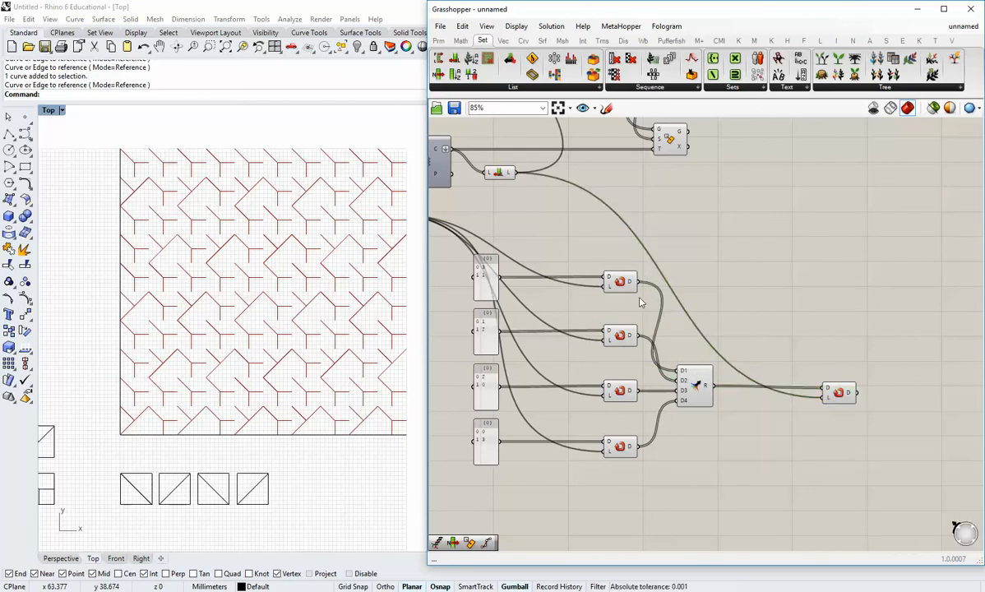
mouse_move(631, 283)
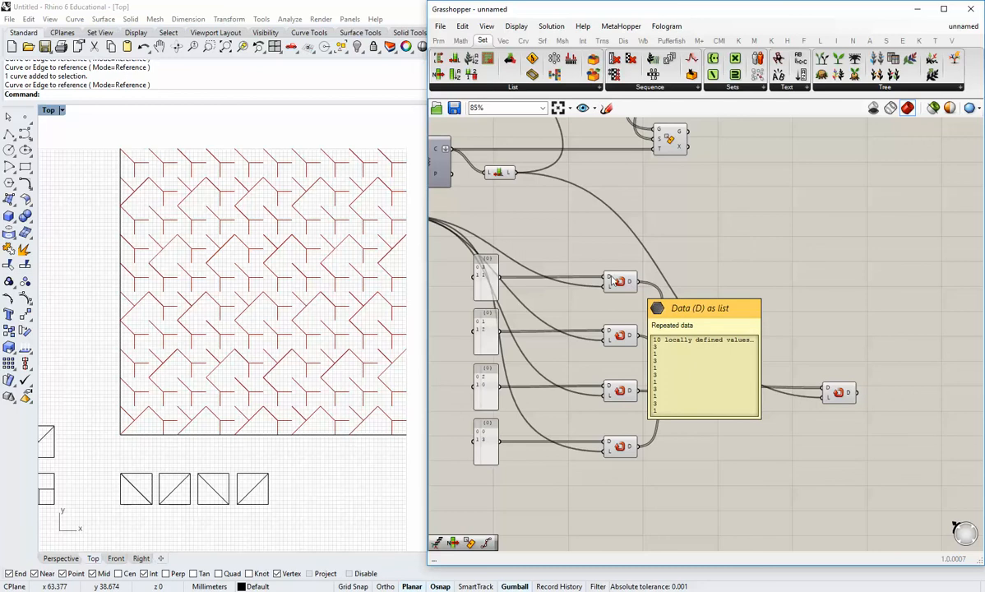
right_drag(522, 246, 631, 269)
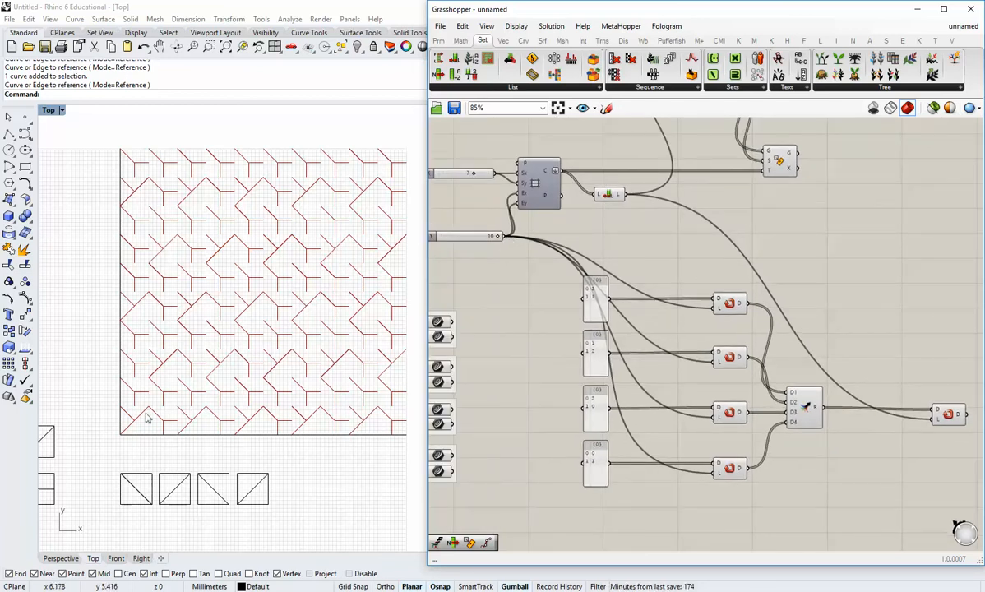
right_drag(551, 424, 517, 413)
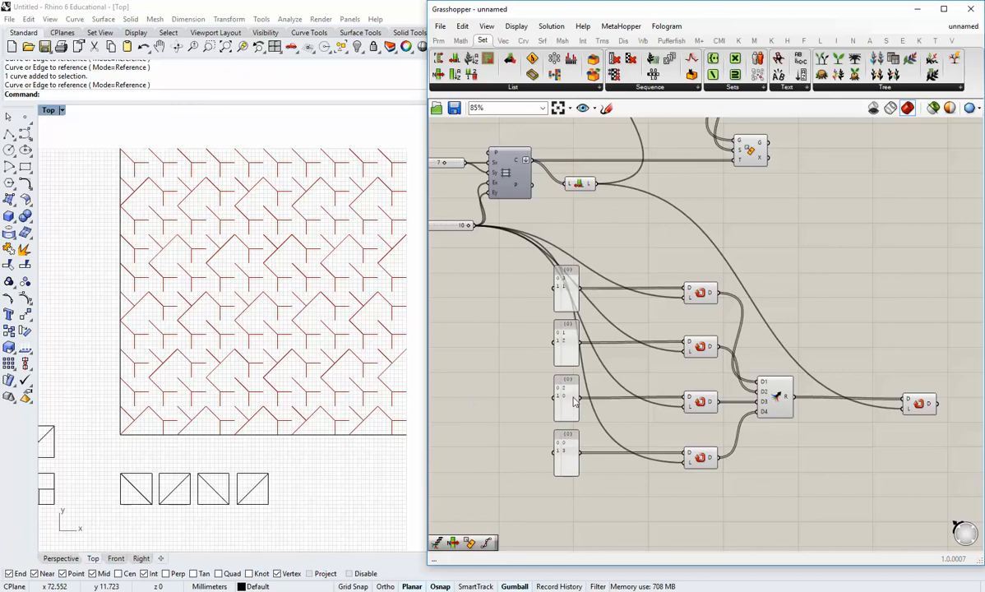
drag(426, 335, 408, 336)
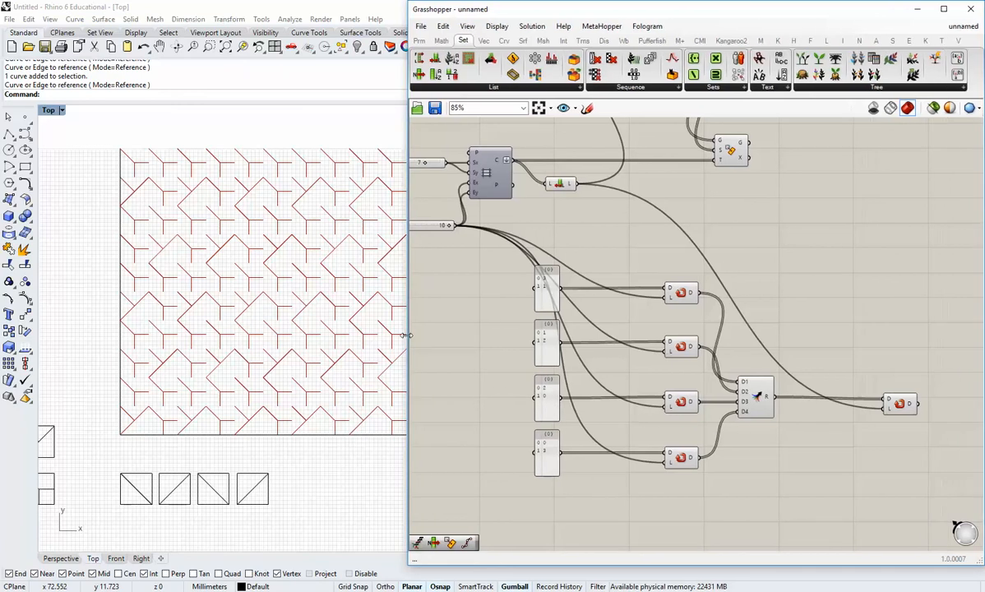
Examine how the original tile and border Merge components feed the list selection and mapping in the two-tile definition.
right_drag(796, 409, 719, 362)
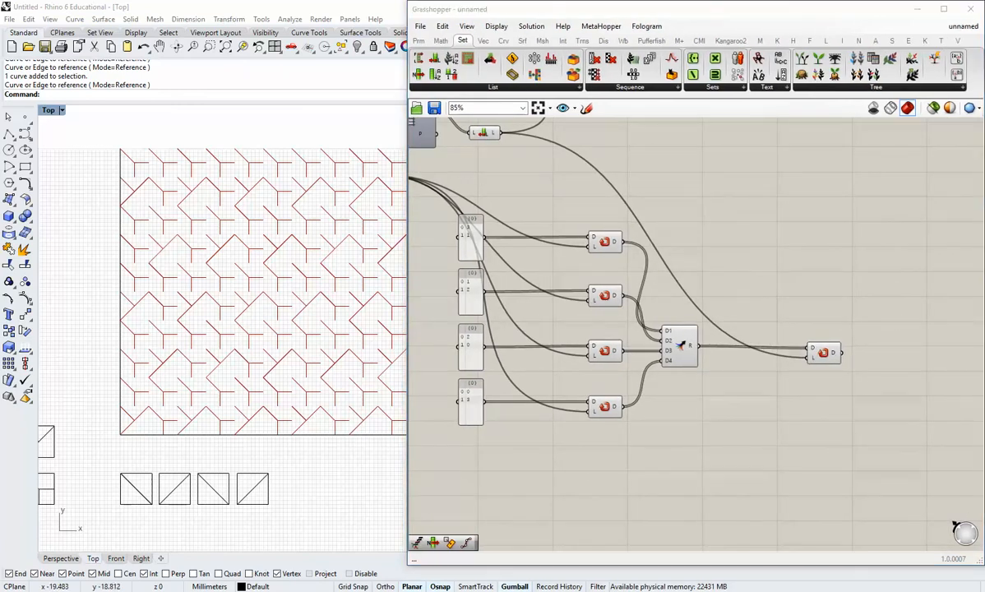
scroll(731, 407, down, 2)
scroll(646, 229, up, 1)
right_drag(630, 181, 754, 261)
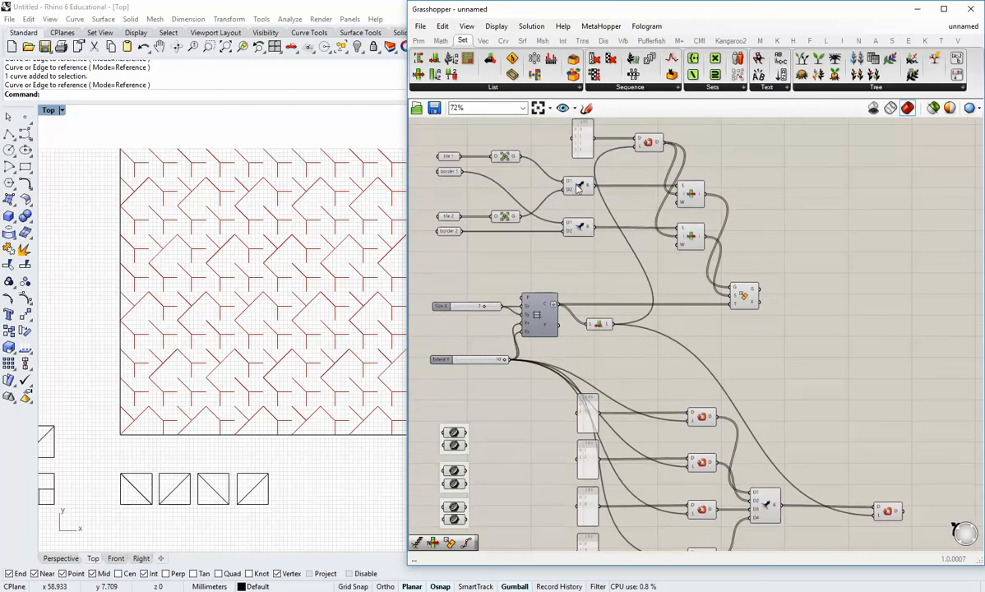
scroll(578, 187, up, 2)
mouse_move(566, 194)
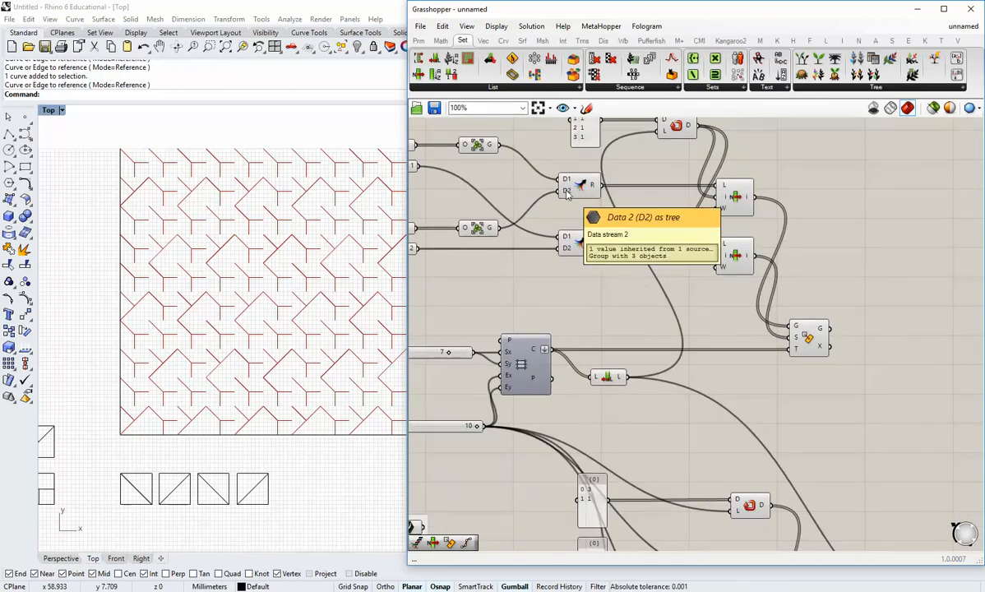
scroll(566, 193, down, 1)
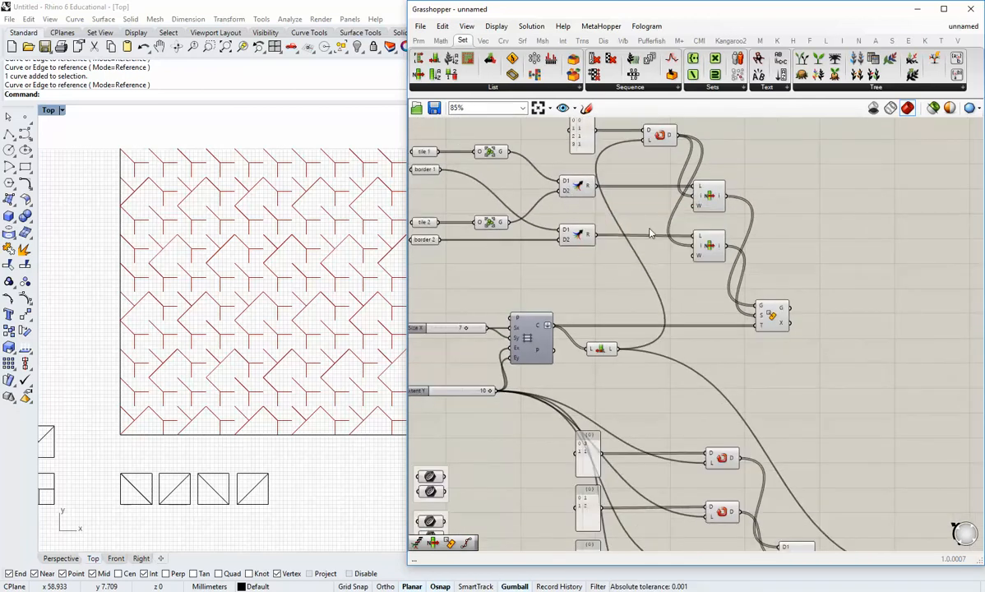
scroll(780, 292, down, 1)
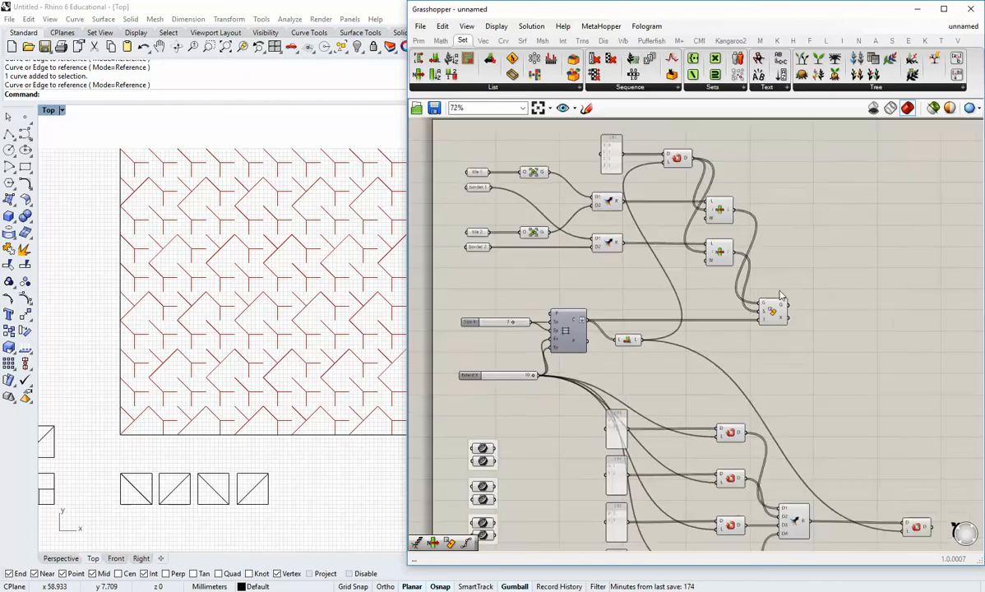
right_drag(852, 434, 758, 319)
scroll(813, 409, up, 1)
right_drag(749, 472, 695, 414)
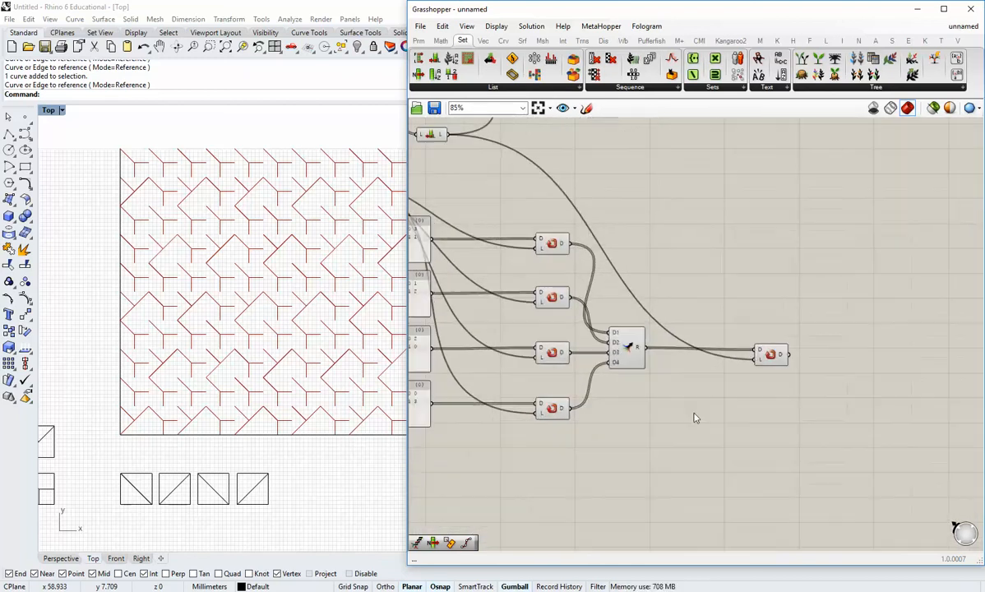
Add another Merge component below the column of four pattern panels.
right_drag(654, 457, 797, 459)
scroll(816, 449, up, 1)
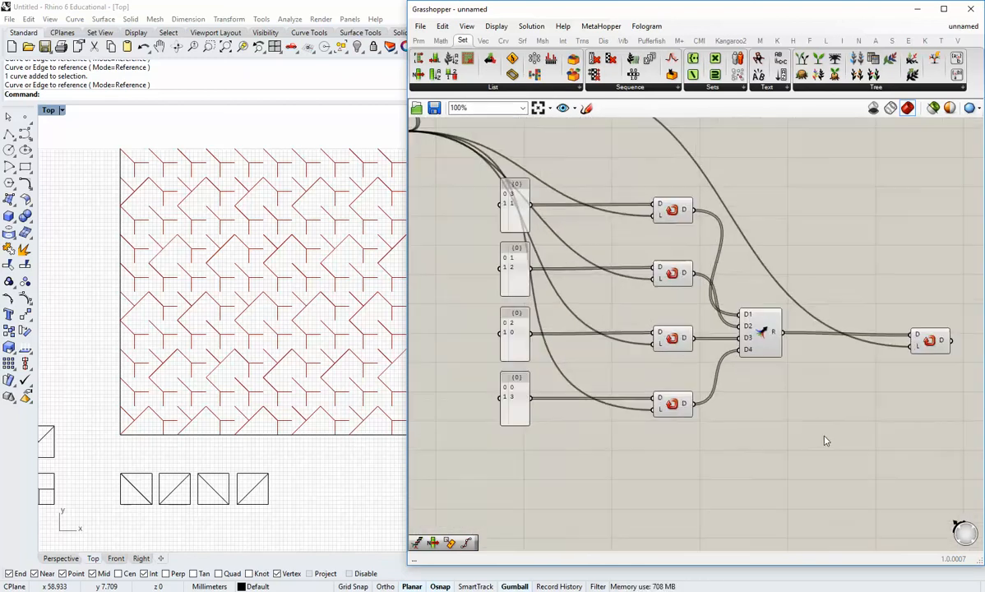
click(795, 86)
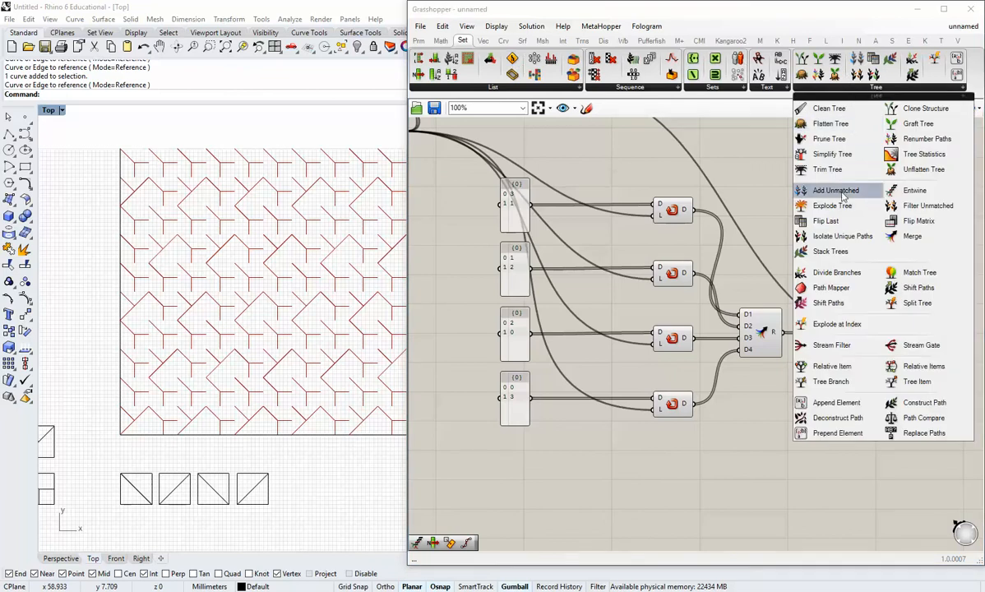
drag(905, 236, 559, 473)
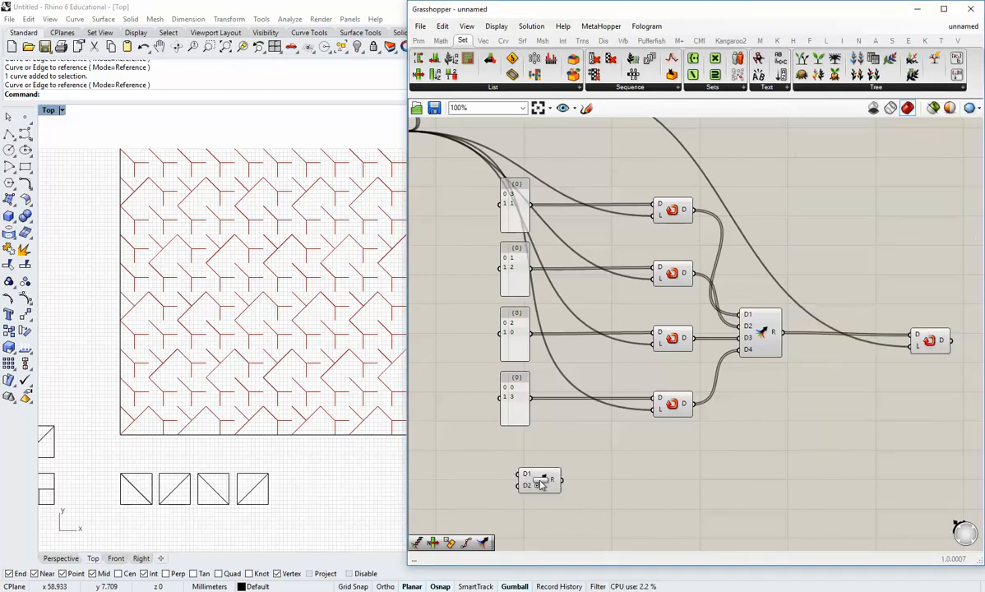
Place the Merge beside the tile parameters, feed the four triangle tile curves into D1 to D4, and remove its empty fifth input.
right_drag(559, 470, 664, 469)
drag(648, 470, 547, 326)
right_drag(462, 253, 523, 289)
scroll(518, 276, up, 2)
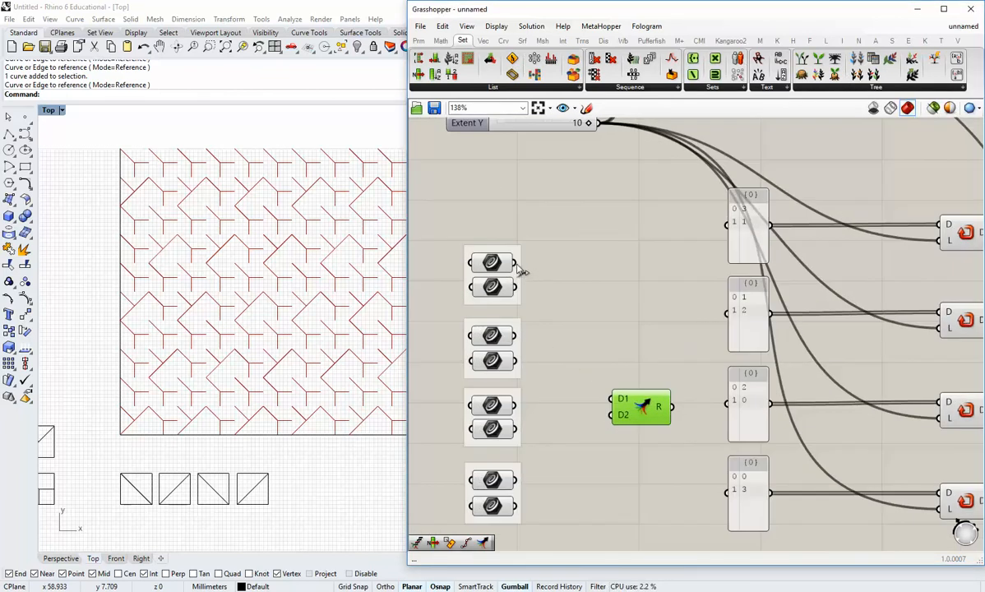
drag(515, 263, 607, 398)
drag(515, 336, 614, 407)
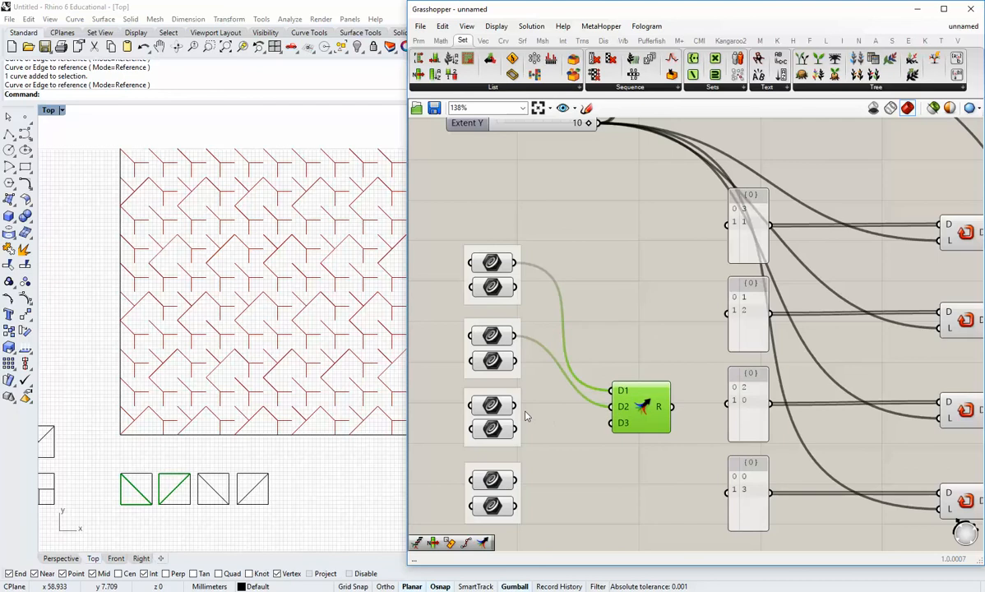
drag(516, 405, 615, 423)
drag(516, 480, 615, 438)
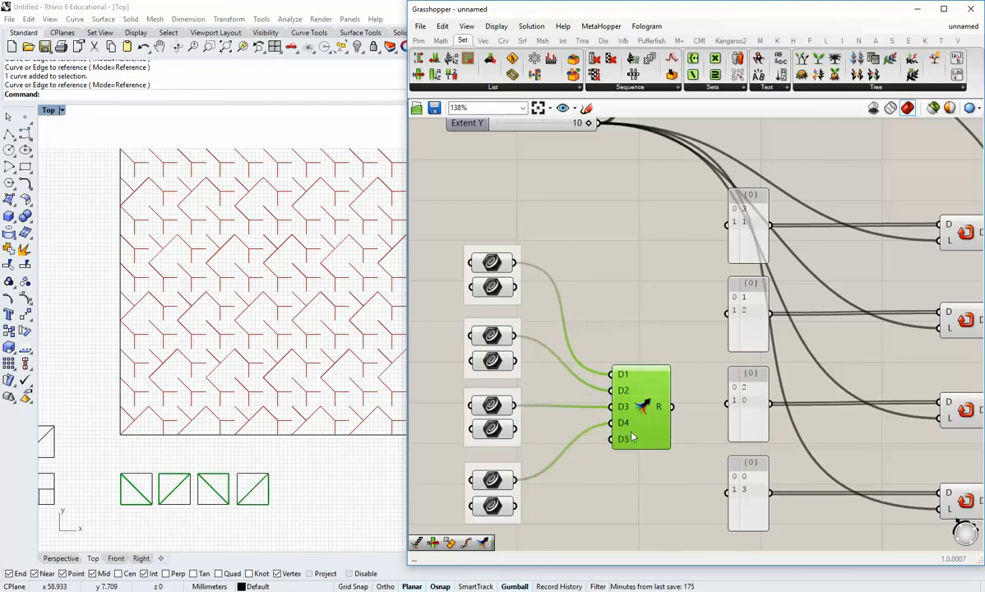
scroll(625, 440, up, 5)
click(636, 445)
scroll(635, 441, down, 4)
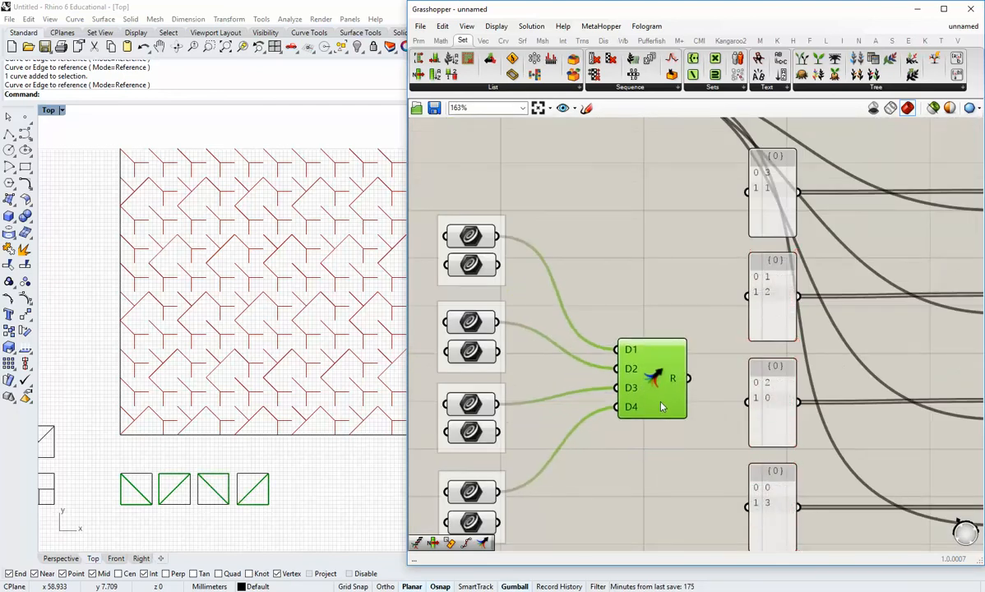
Duplicate the tile Merge directly below and rewire its four inputs to the four square border curves.
mouse_move(658, 347)
mouse_down()
mouse_move(659, 327)
mouse_move(661, 354)
mouse_up()
right_drag(657, 357, 635, 301)
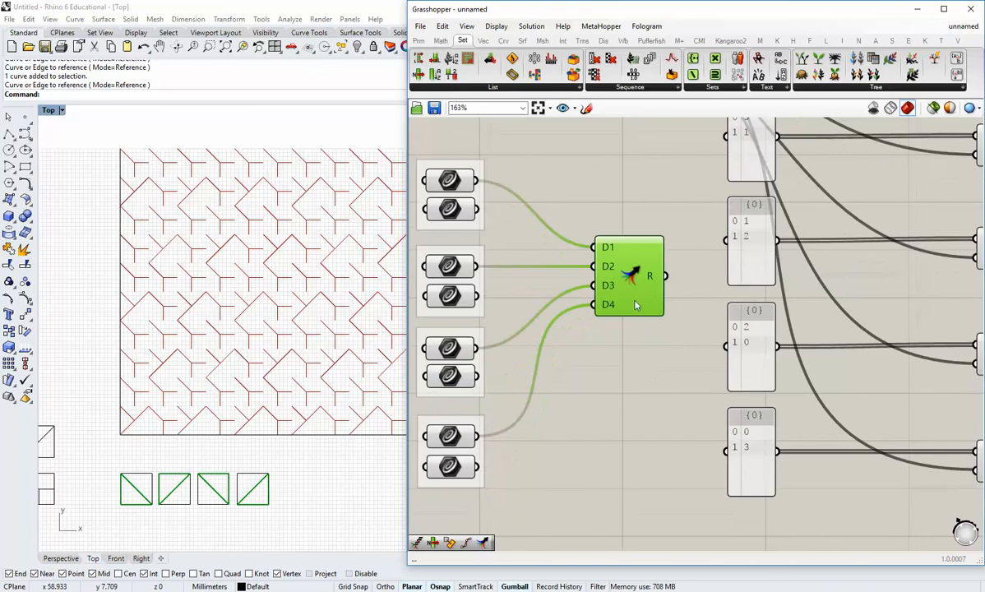
alt+drag(634, 287, 636, 385)
click(625, 456)
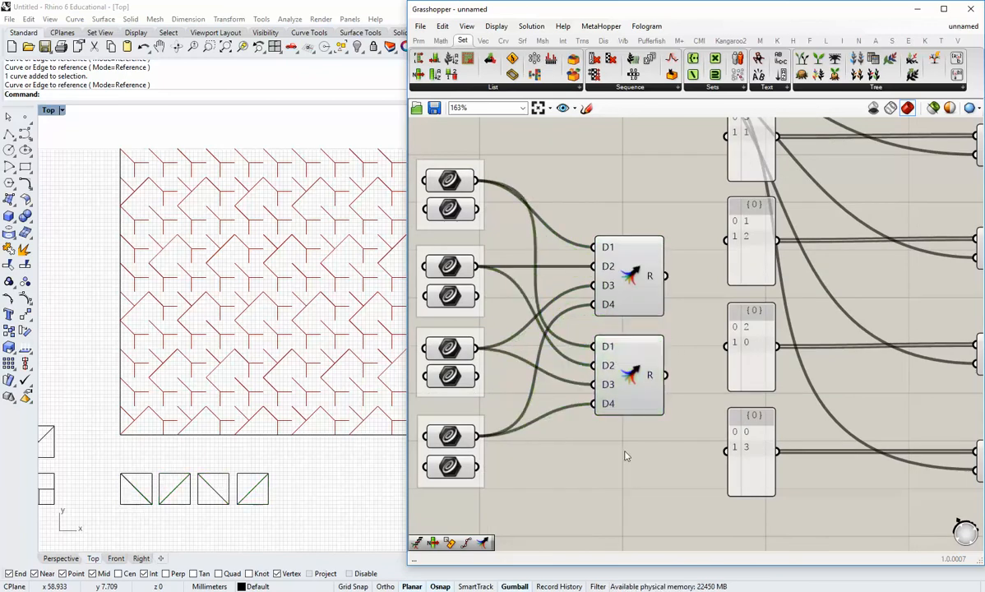
drag(478, 209, 593, 346)
drag(477, 295, 593, 365)
drag(478, 376, 593, 384)
drag(478, 466, 594, 395)
click(633, 384)
scroll(627, 418, down, 5)
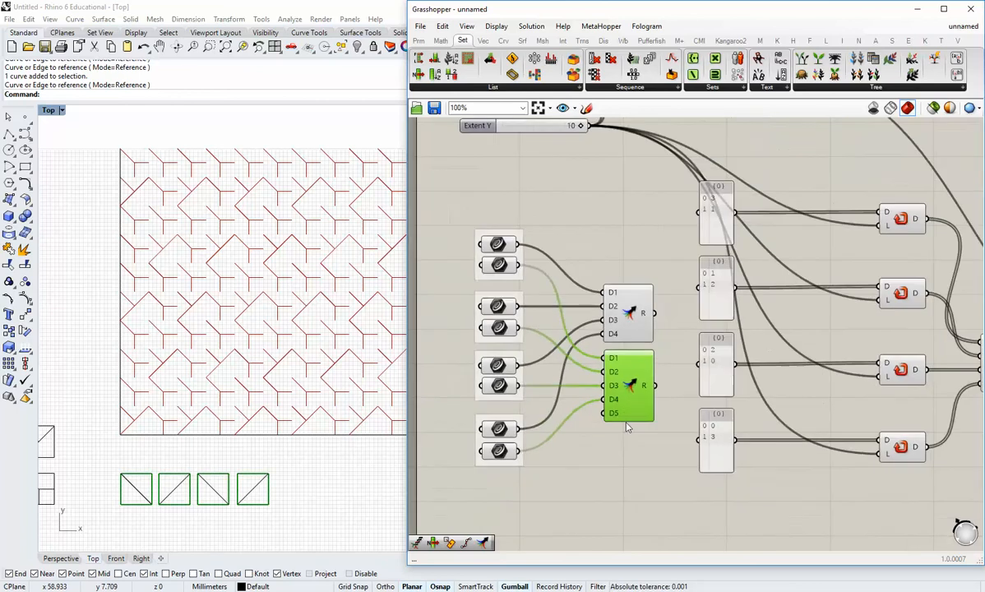
Move both Merge components and the eight grouped curve parameters below the final Repeat Data component.
right_drag(564, 403, 543, 415)
drag(543, 415, 520, 303)
scroll(520, 304, down, 2)
right_drag(520, 304, 479, 343)
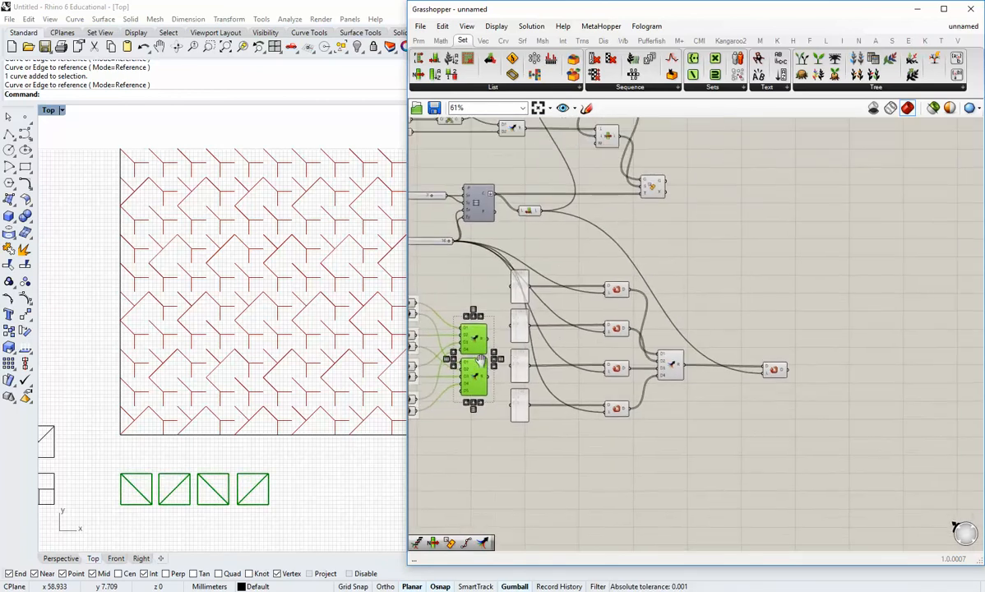
drag(479, 343, 785, 423)
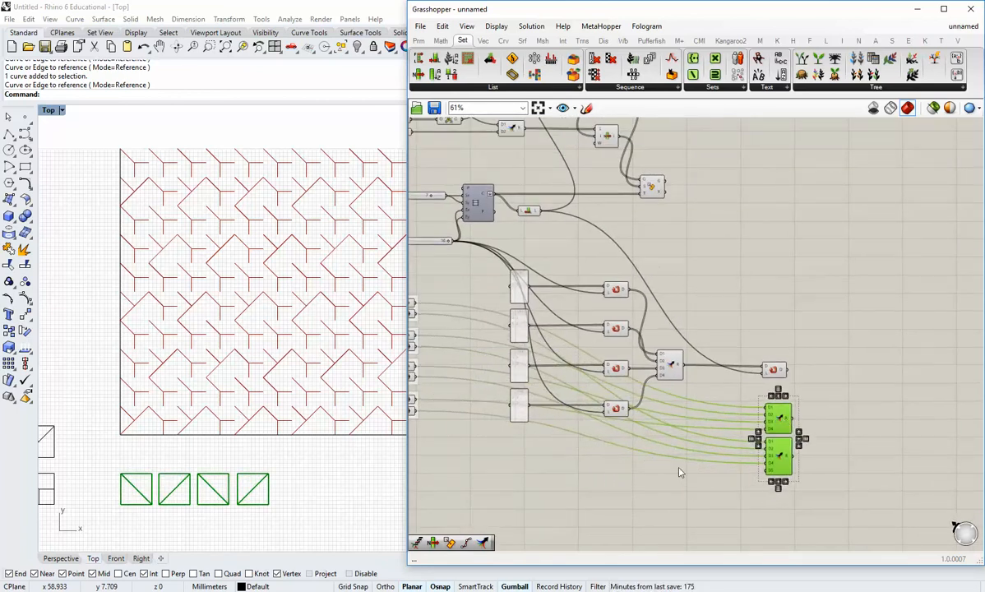
right_drag(436, 473, 504, 442)
drag(504, 442, 779, 363)
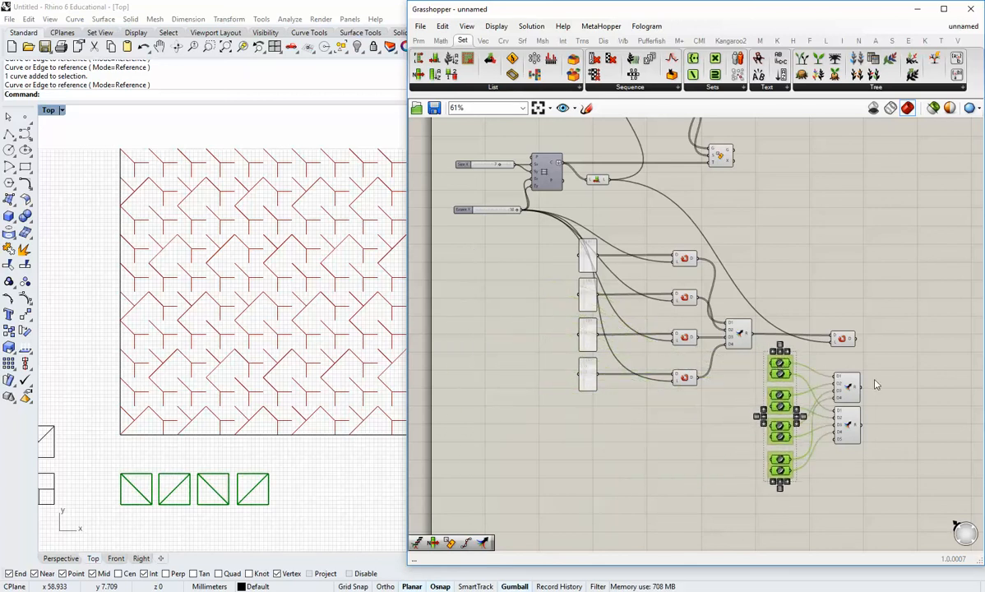
click(911, 398)
Space out the tile and border Merge components vertically and align them with each other.
right_drag(911, 399, 768, 428)
scroll(761, 431, up, 2)
right_drag(721, 451, 688, 424)
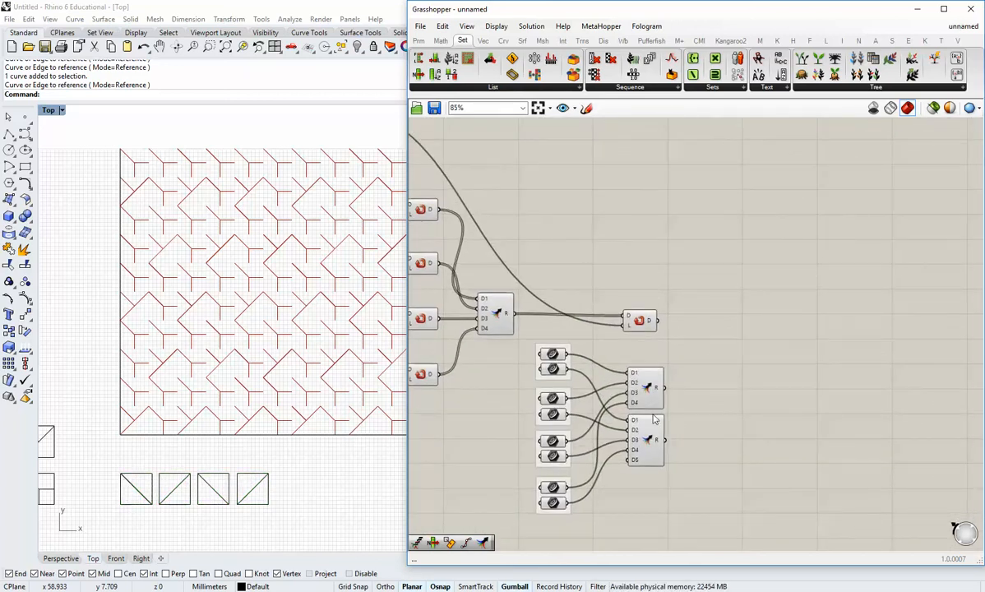
drag(655, 419, 654, 436)
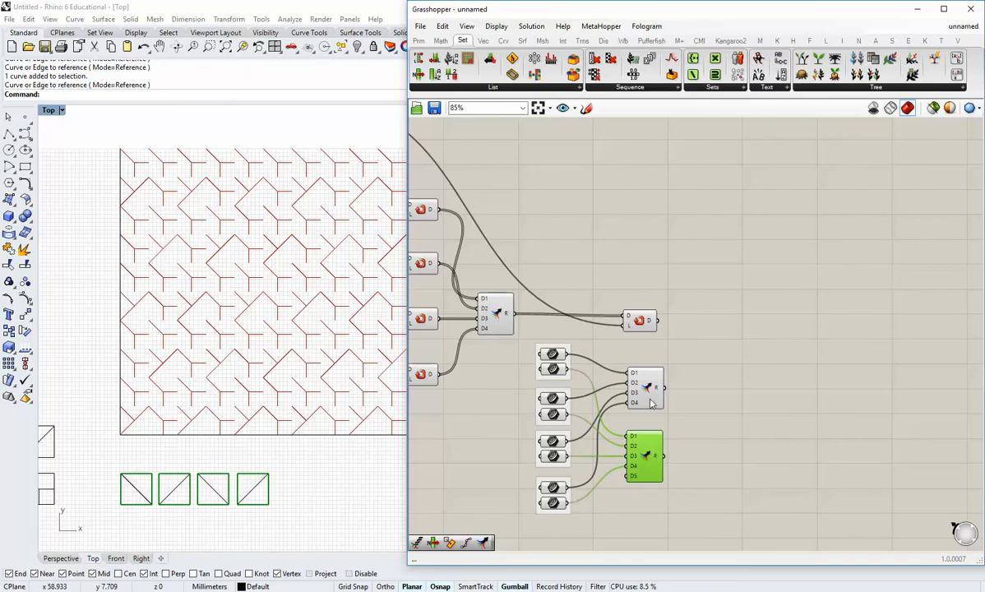
scroll(651, 399, up, 2)
drag(652, 399, 651, 419)
drag(726, 518, 646, 381)
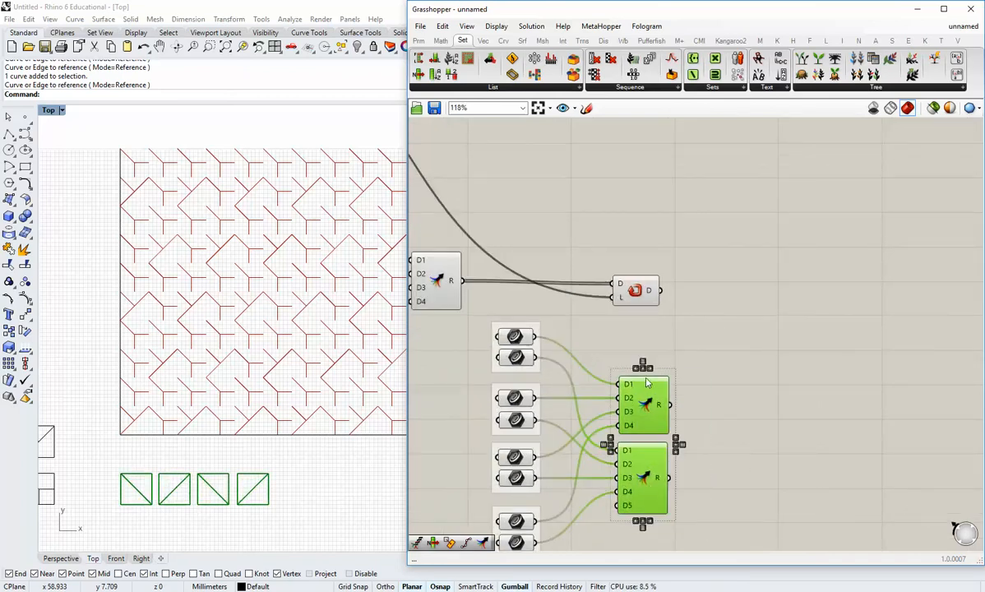
click(649, 368)
click(679, 373)
Remove the unused D5 input from the border Merge and tidy its position below the tile Merge.
scroll(639, 510, up, 7)
click(632, 498)
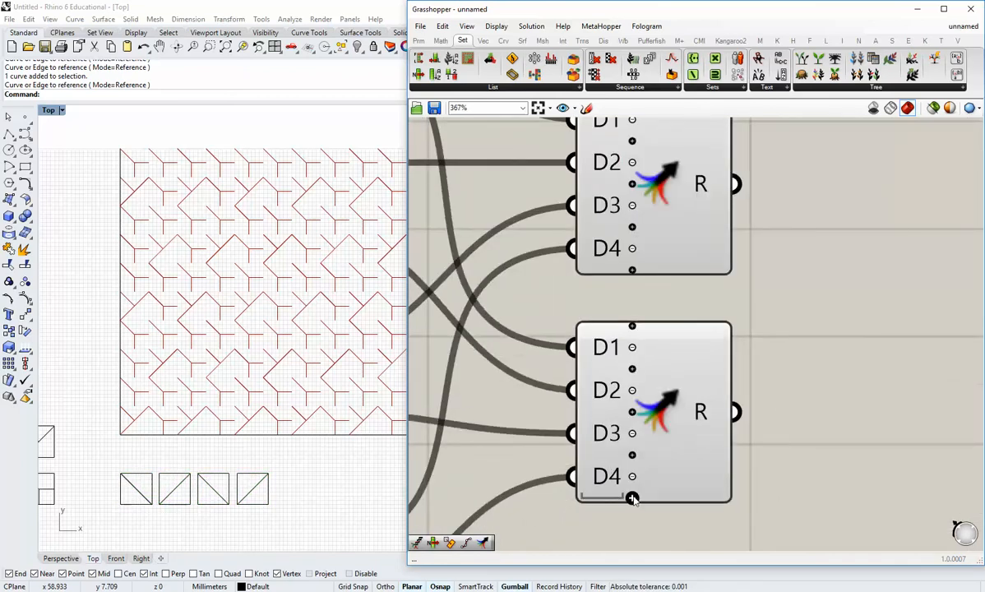
scroll(634, 497, down, 5)
drag(654, 473, 655, 461)
click(705, 446)
scroll(718, 403, down, 4)
right_drag(741, 353, 706, 378)
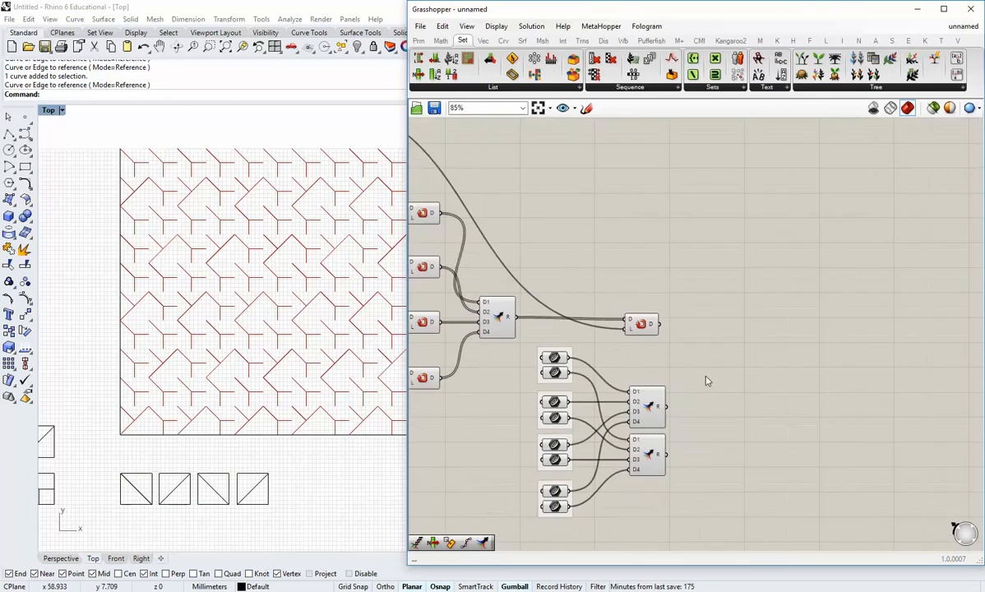
Add a List Item component beyond the final Repeat Data and the two curve Merges.
scroll(705, 381, down, 1)
click(631, 316)
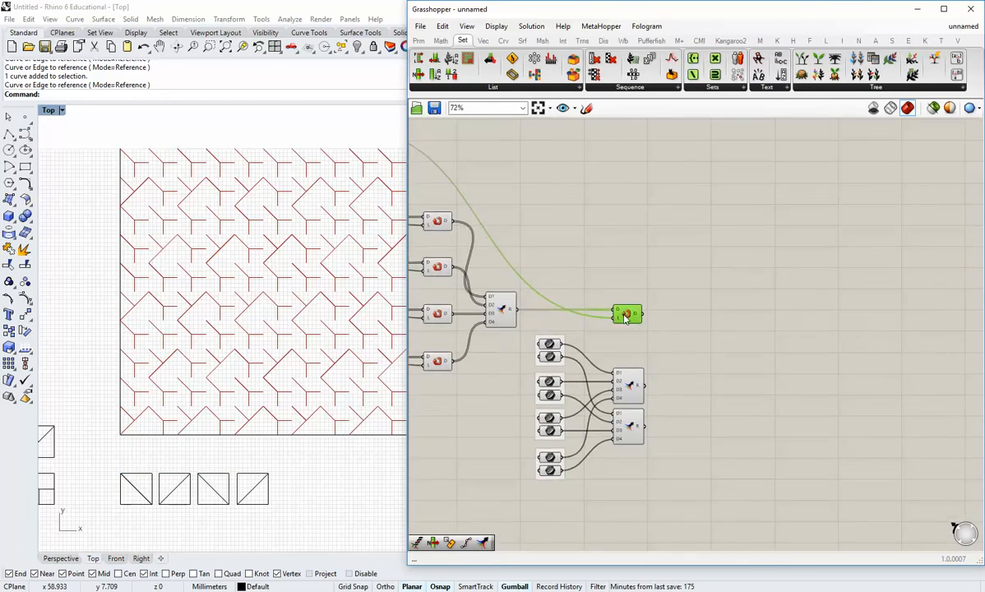
click(551, 218)
right_drag(552, 218, 578, 243)
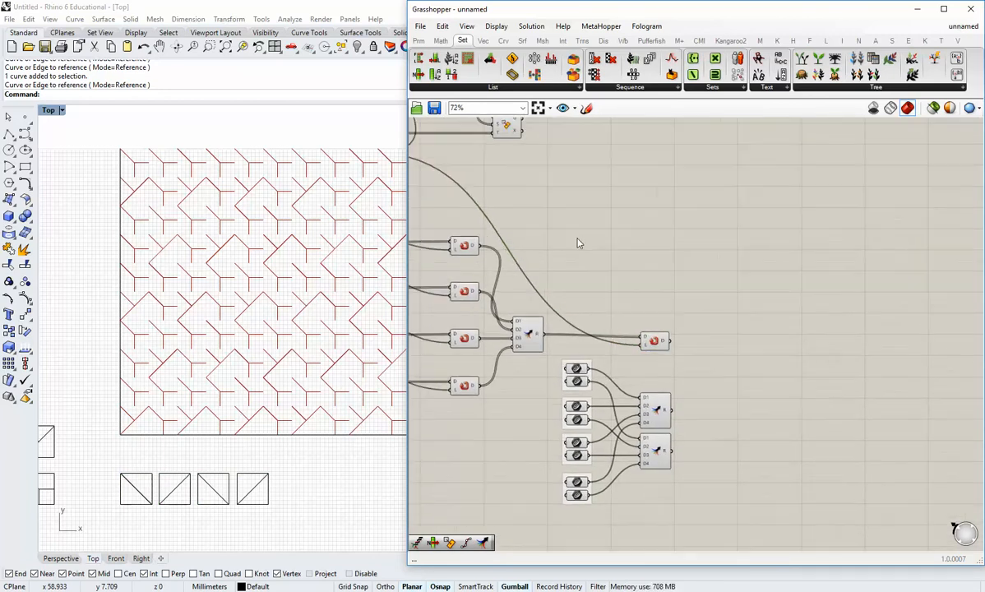
click(428, 87)
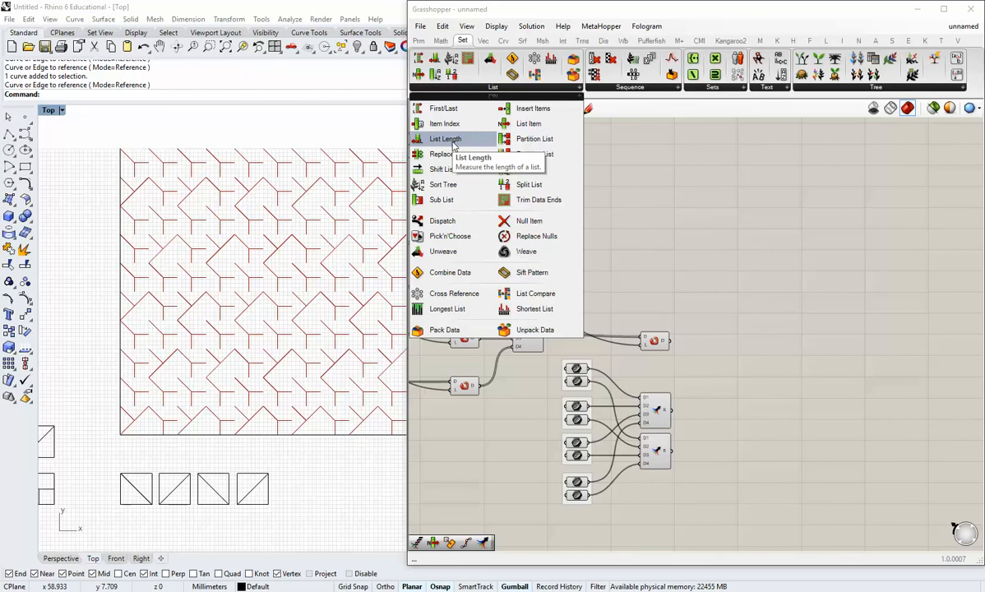
click(534, 128)
click(750, 375)
right_drag(719, 391, 661, 363)
scroll(682, 374, up, 2)
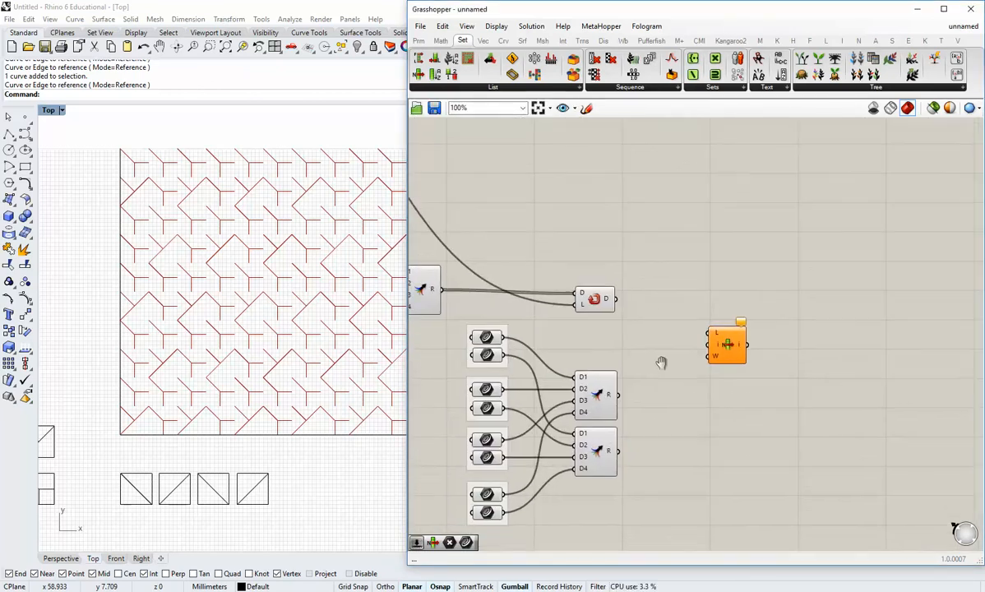
Feed the final Repeat Data output into the List Item's index and place a second List Item below with the same index.
scroll(662, 365, up, 1)
drag(609, 285, 718, 400)
click(635, 419)
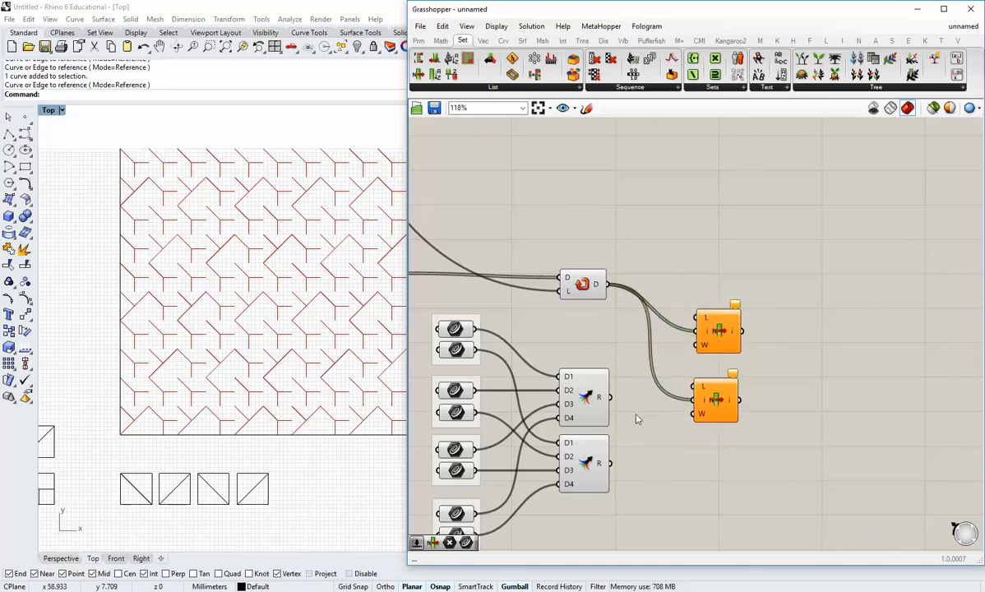
right_drag(631, 414, 616, 413)
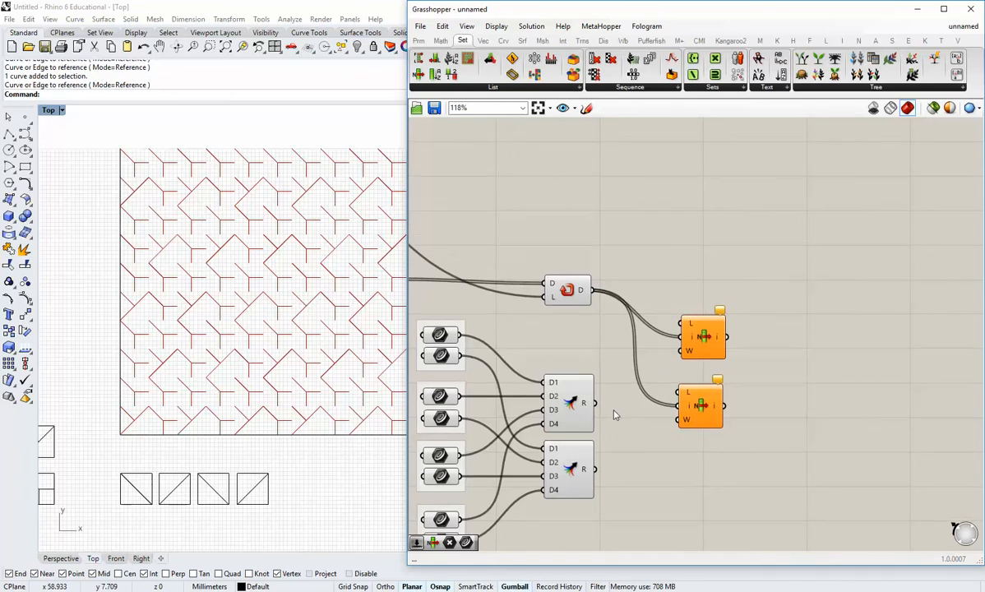
Connect the tile Merge to the upper List Item's list input and the border Merge to the lower one's.
scroll(613, 415, up, 2)
drag(594, 403, 682, 336)
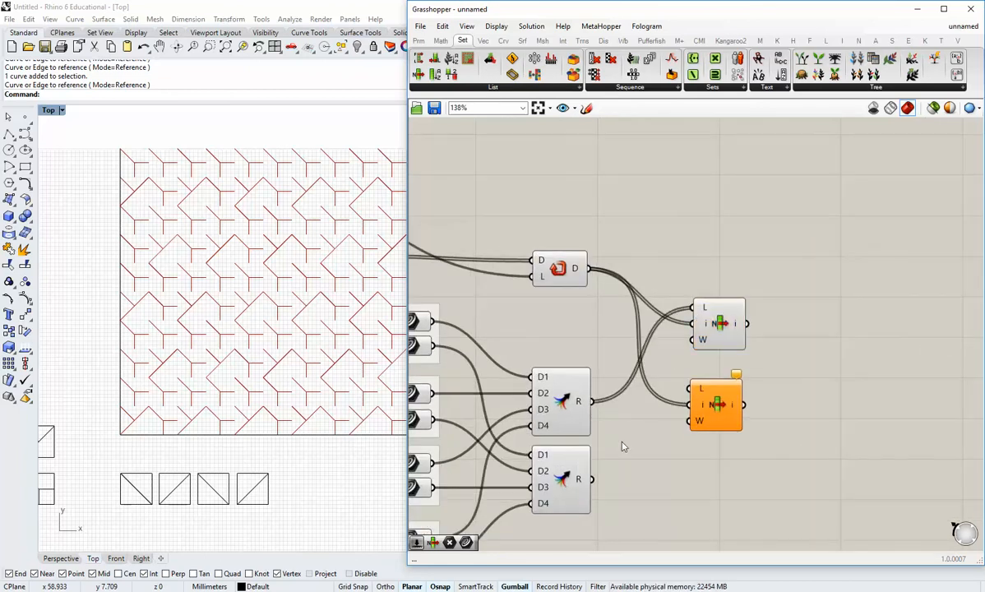
drag(593, 479, 691, 405)
scroll(734, 380, down, 4)
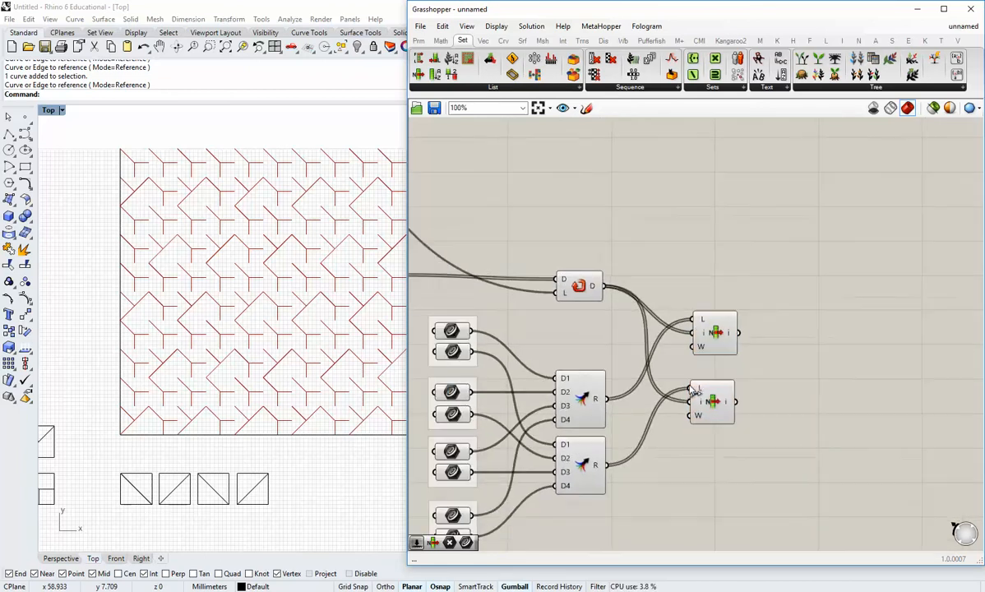
Copy the mapping component from the two-tile definition to the area beyond the two new List Items.
right_drag(736, 378, 682, 385)
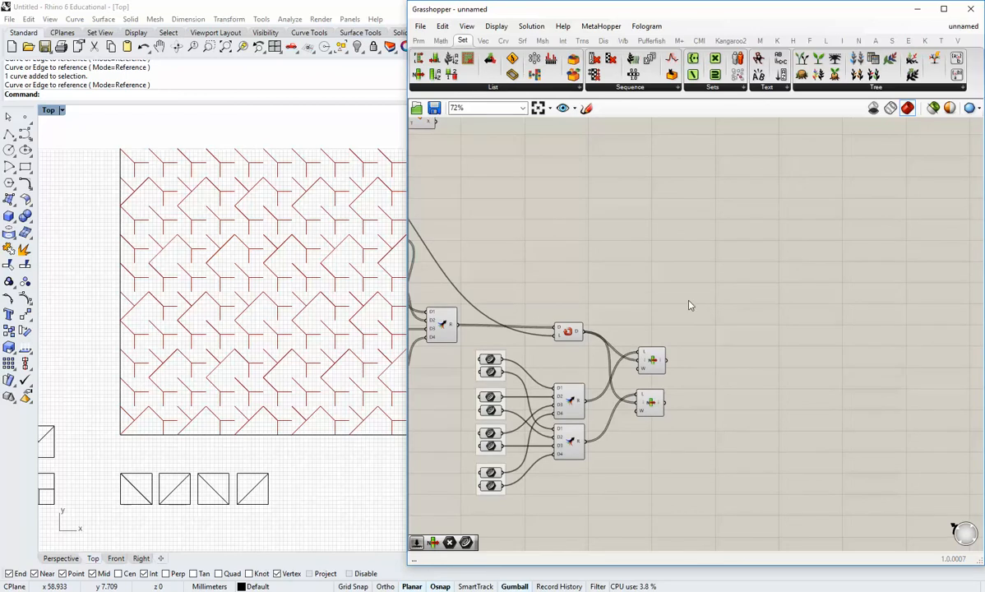
scroll(694, 304, down, 1)
click(496, 203)
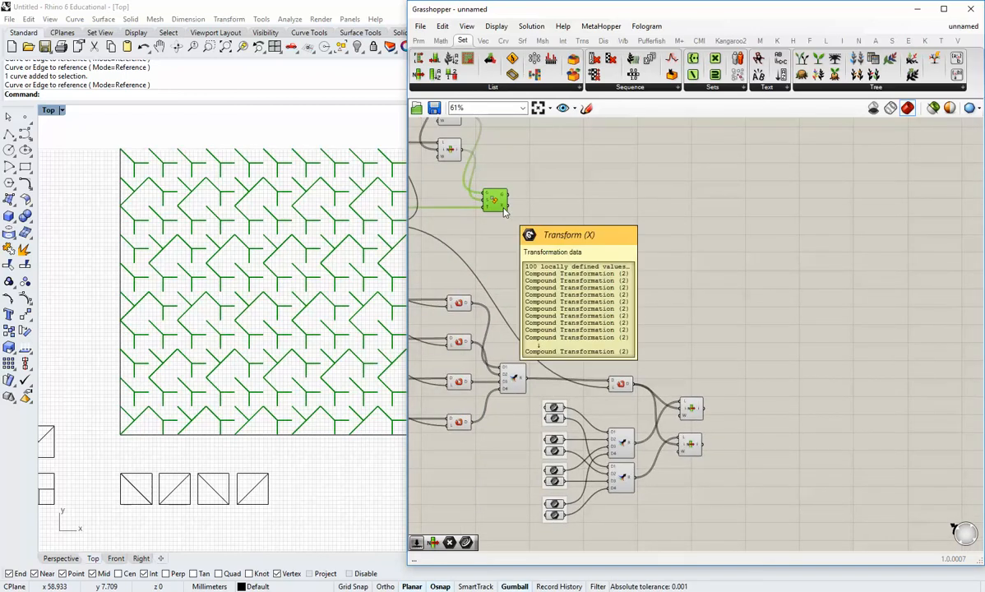
alt+drag(498, 204, 750, 427)
click(728, 382)
Disable the preview of the two original List Items and the mapping component in the two-tile definition.
right_drag(540, 275, 771, 383)
scroll(711, 324, up, 1)
scroll(771, 383, down, 2)
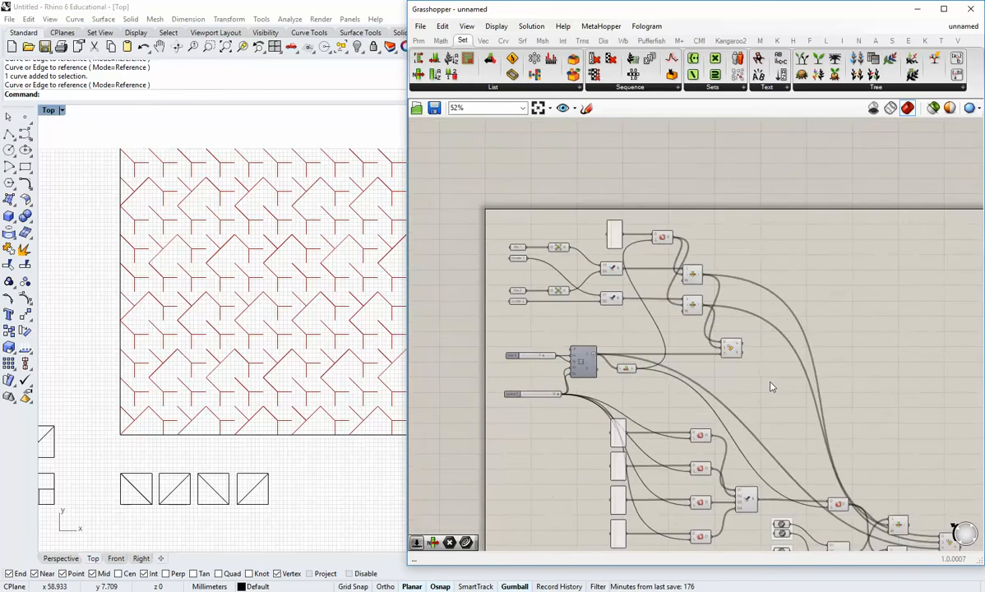
drag(777, 396, 656, 266)
middle_click(674, 281)
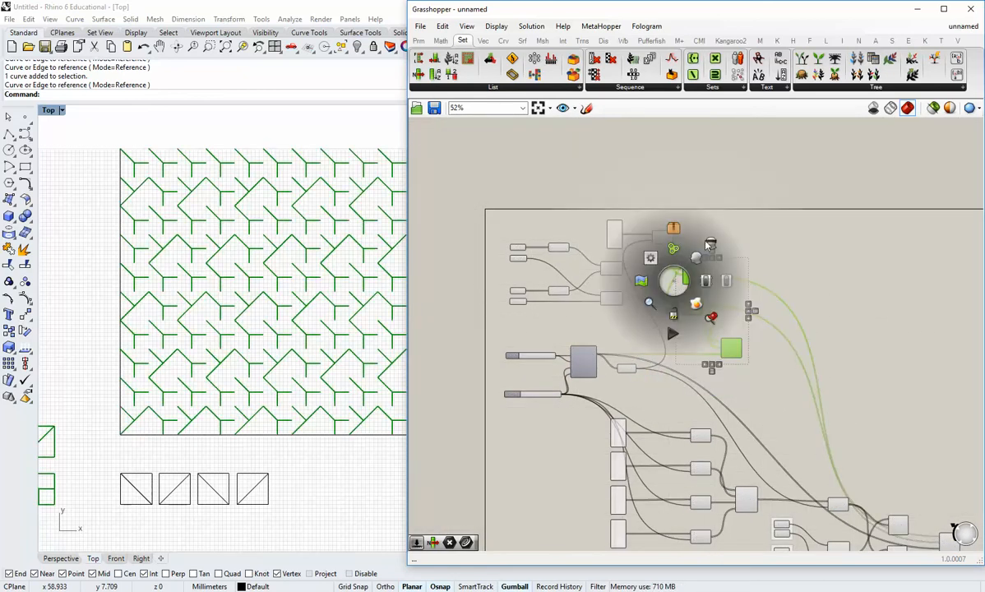
click(709, 244)
Replace the copied mapping component's inputs, feeding geometry from the tile List Item and source from the border List Item.
right_drag(635, 344, 451, 222)
scroll(647, 322, up, 2)
scroll(646, 321, down, 1)
scroll(765, 457, up, 3)
right_drag(758, 459, 686, 404)
scroll(686, 403, up, 1)
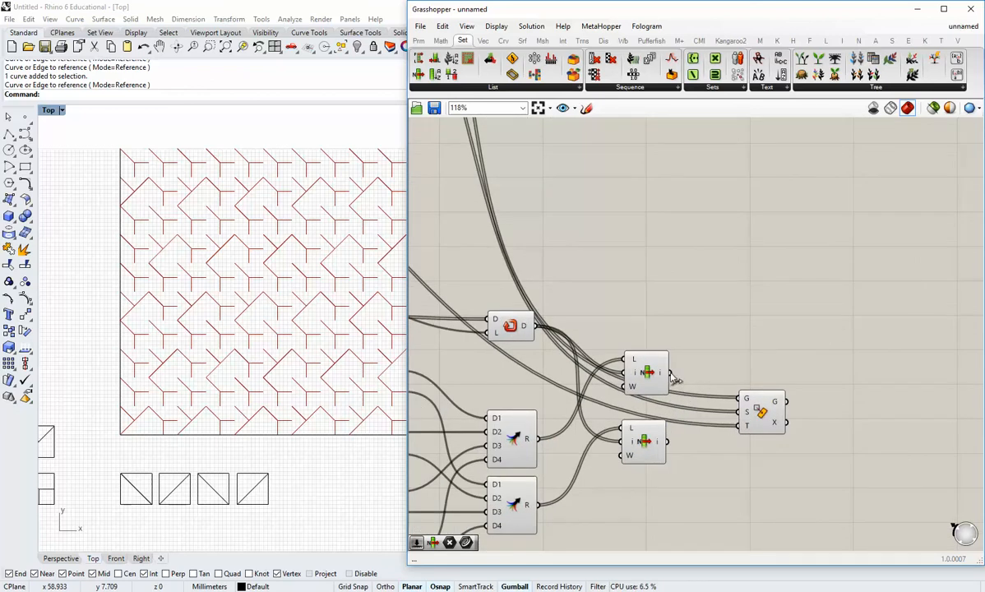
scroll(739, 424, down, 1)
scroll(738, 424, up, 1)
drag(670, 372, 736, 409)
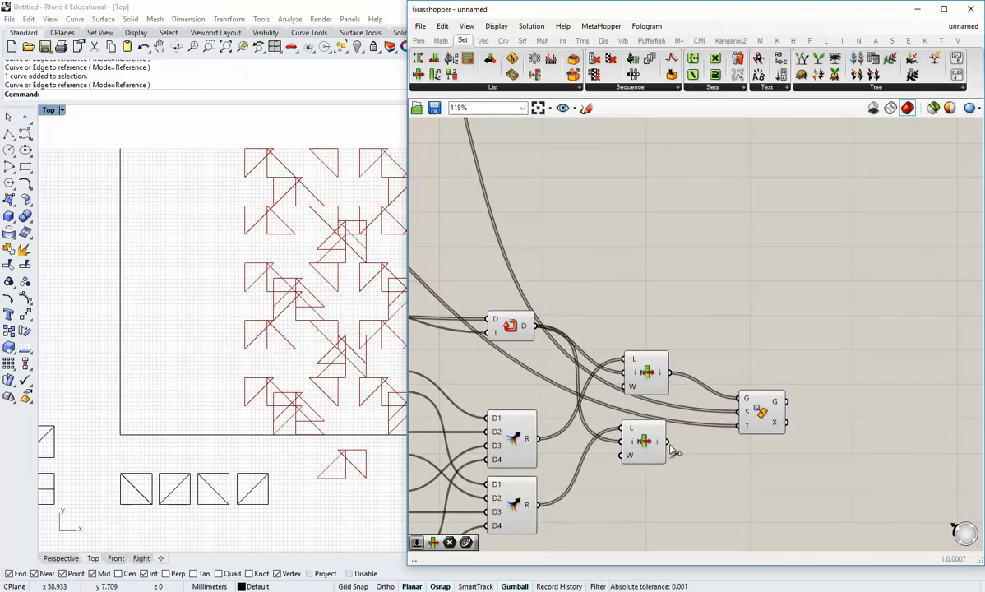
drag(669, 444, 736, 415)
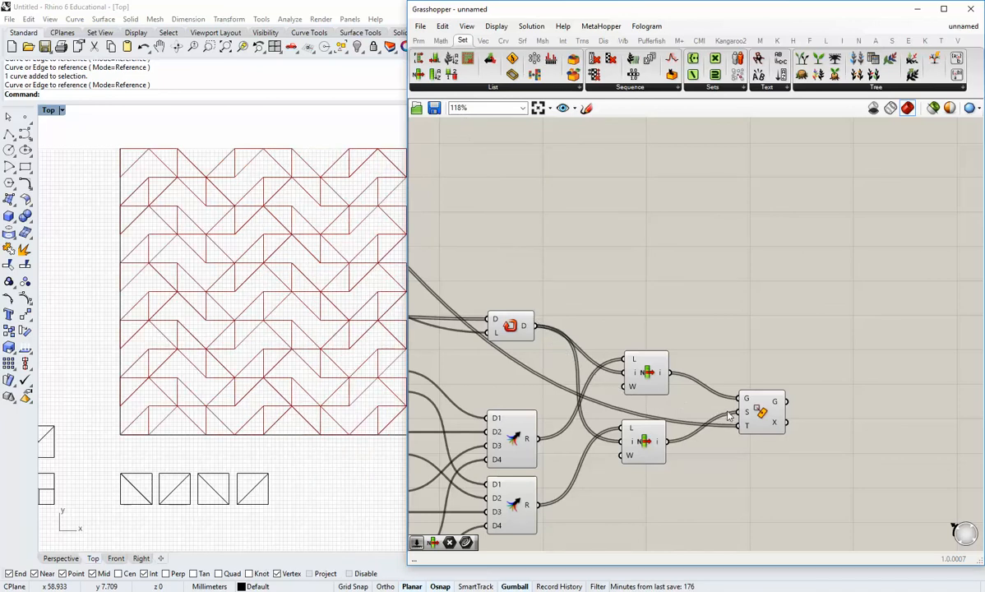
Reposition the copied mapping component beyond the two List Items, level with the upper one.
scroll(726, 417, down, 3)
drag(751, 416, 836, 405)
click(756, 367)
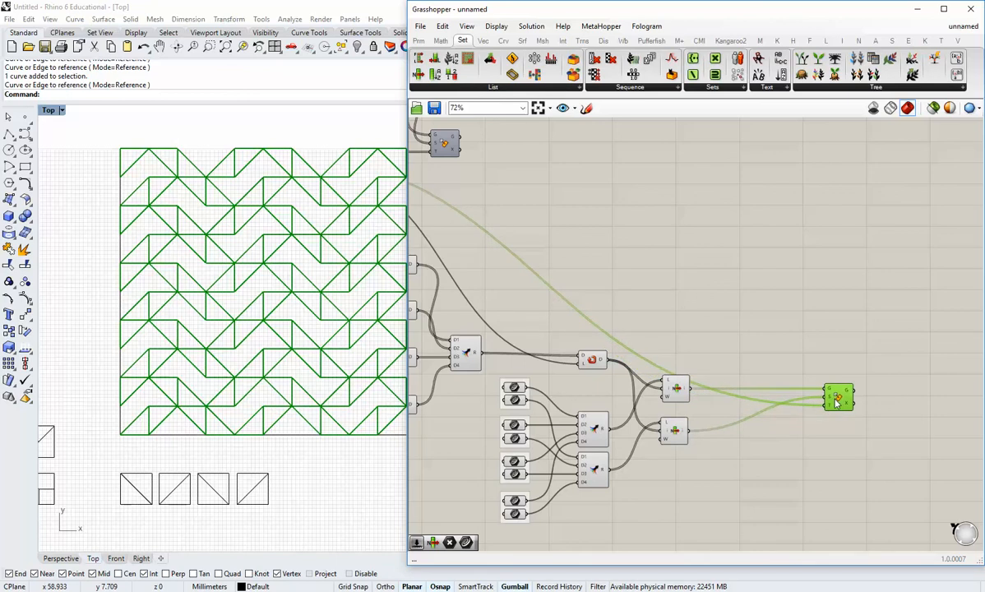
click(820, 439)
scroll(728, 483, up, 1)
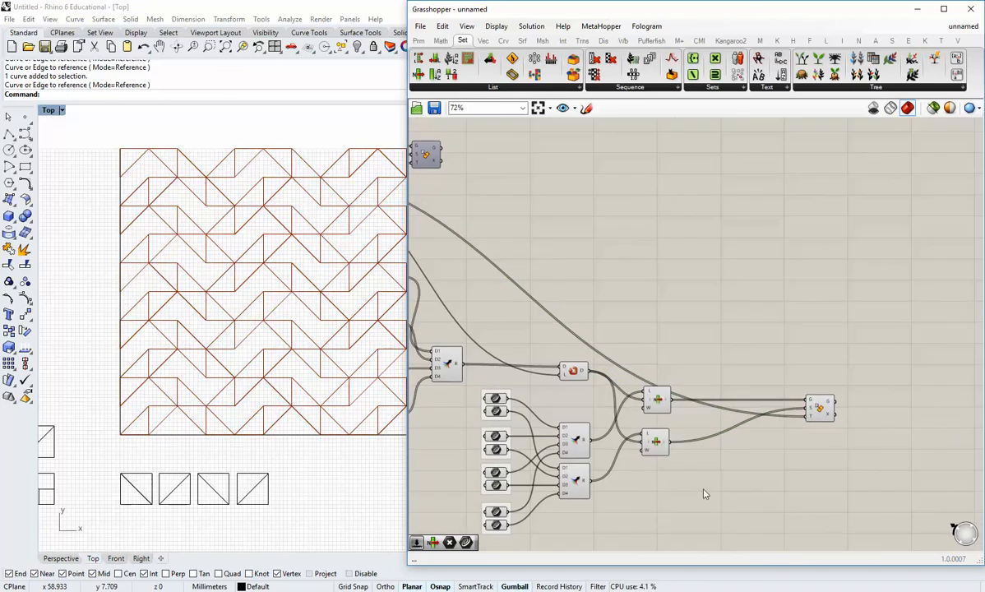
scroll(710, 483, up, 1)
scroll(772, 441, up, 1)
drag(778, 401, 717, 402)
click(690, 454)
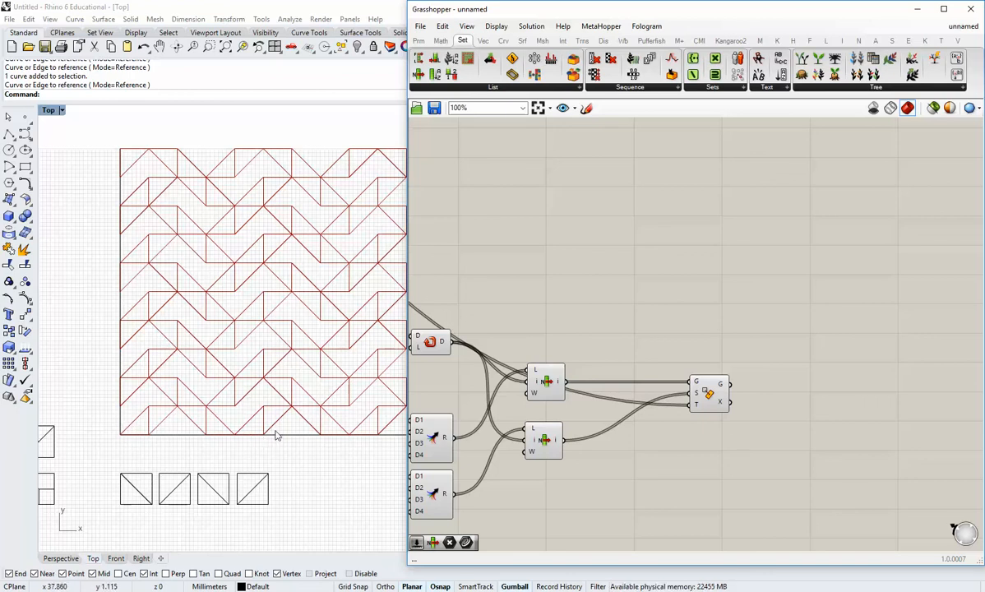
Highlight the new mapping component's geometry in the viewport to check the four-tile pattern.
right_drag(656, 454, 619, 446)
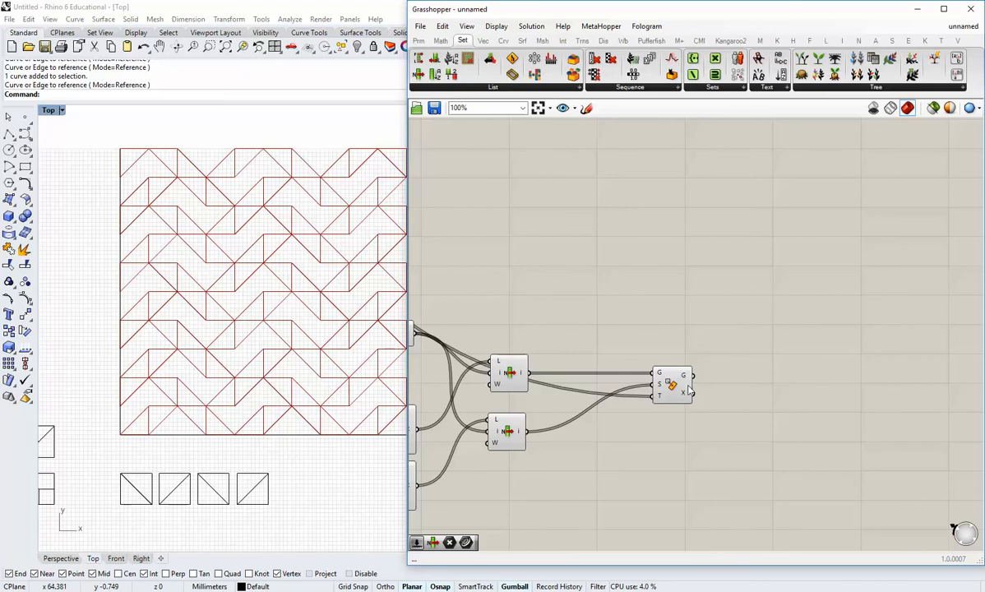
right_drag(689, 391, 639, 382)
click(647, 381)
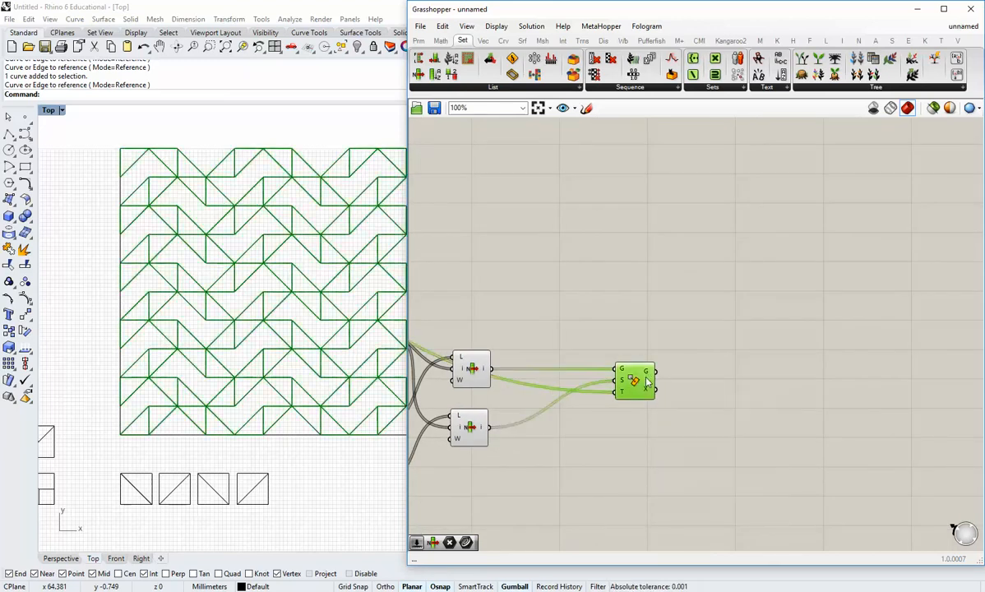
Move the mapping component closer to the List Items and feed its geometry output into a new Boundary Surfaces component.
drag(647, 381, 608, 380)
click(567, 304)
click(521, 41)
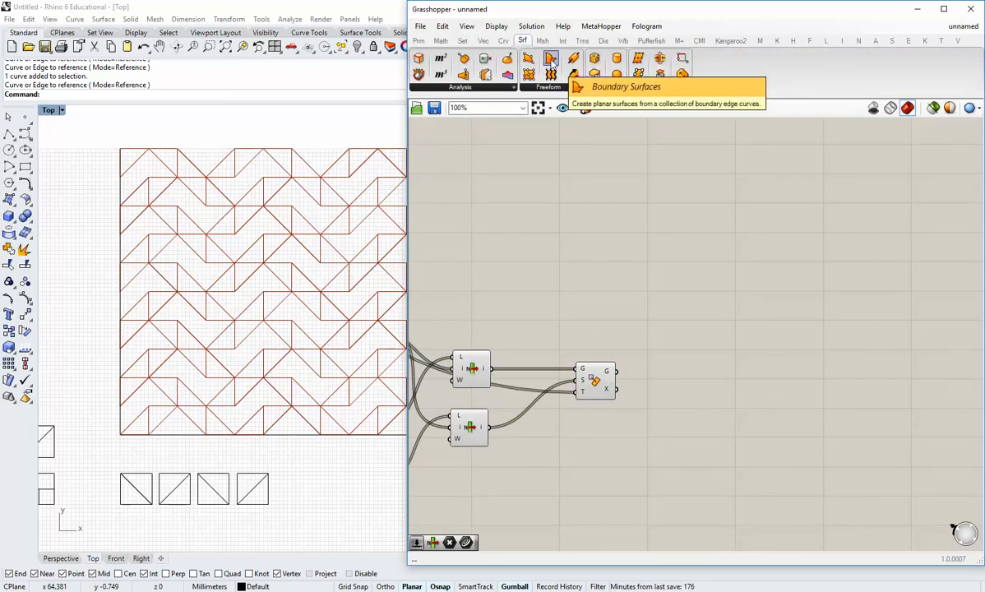
drag(533, 63, 686, 392)
drag(612, 375, 661, 374)
click(658, 407)
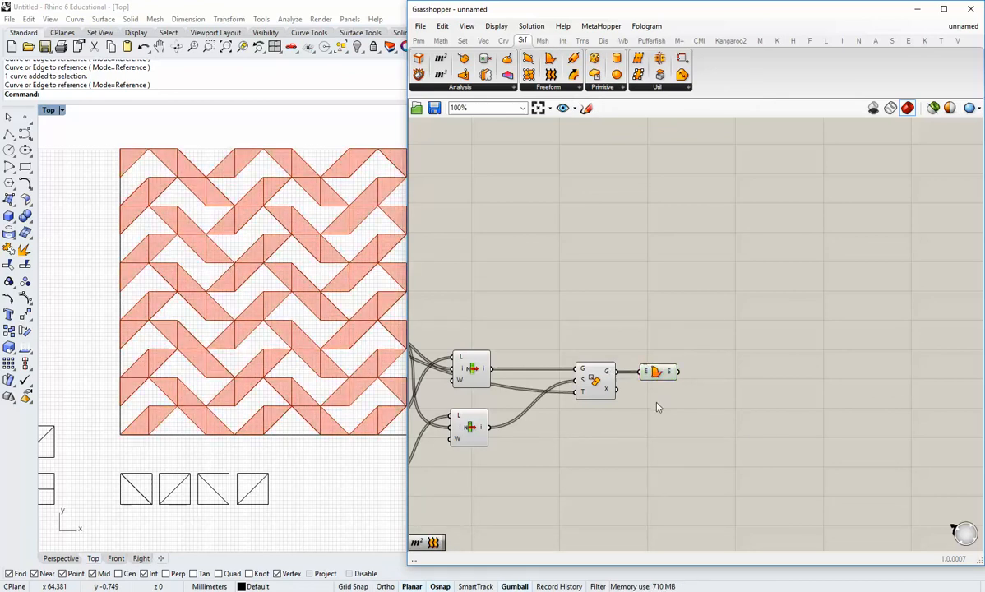
Narrow the Grasshopper window to uncover the whole pattern and highlight the boundary surfaces in the viewport.
right_drag(563, 466, 606, 477)
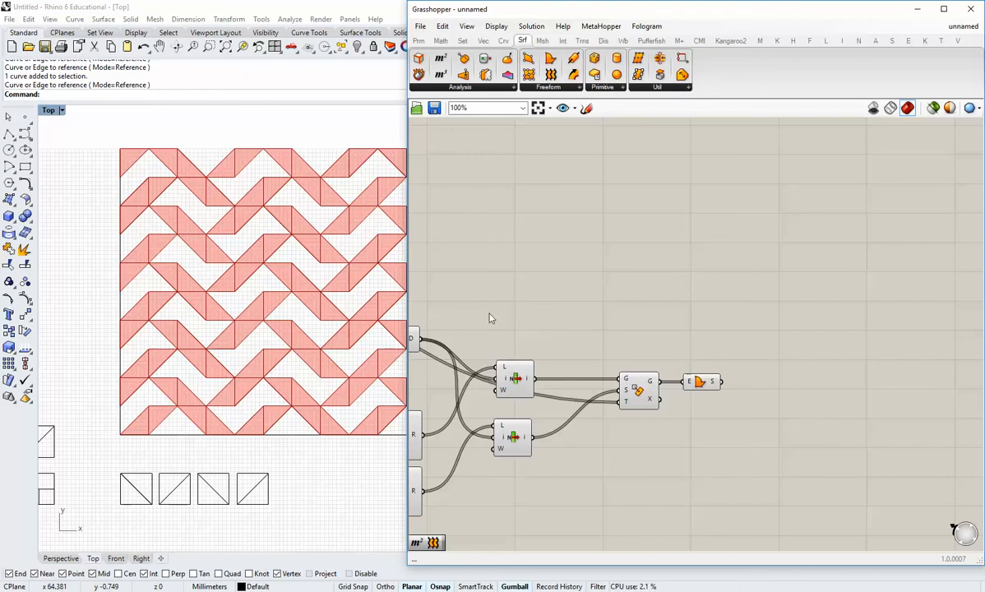
drag(409, 291, 481, 292)
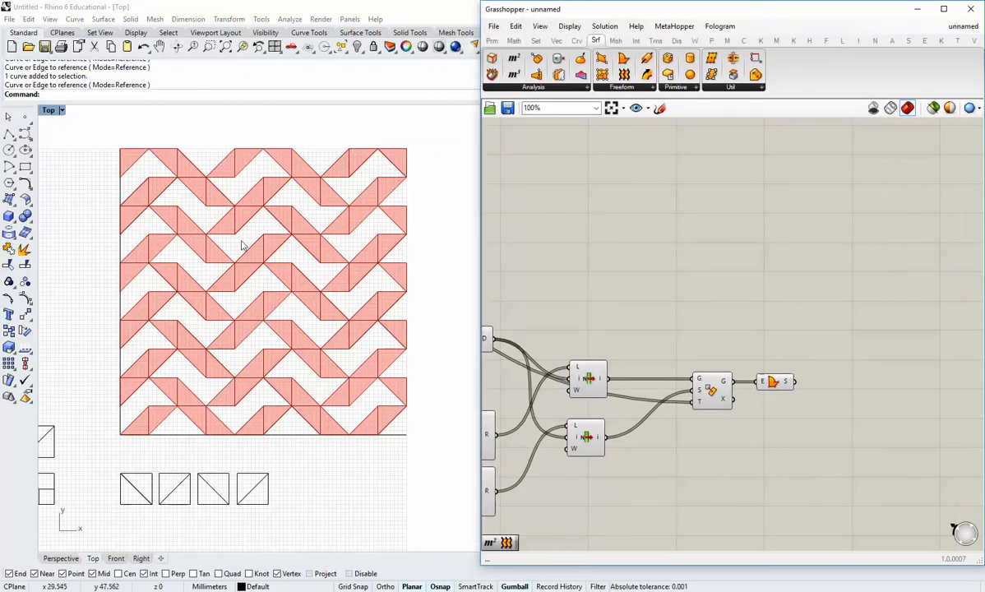
click(773, 381)
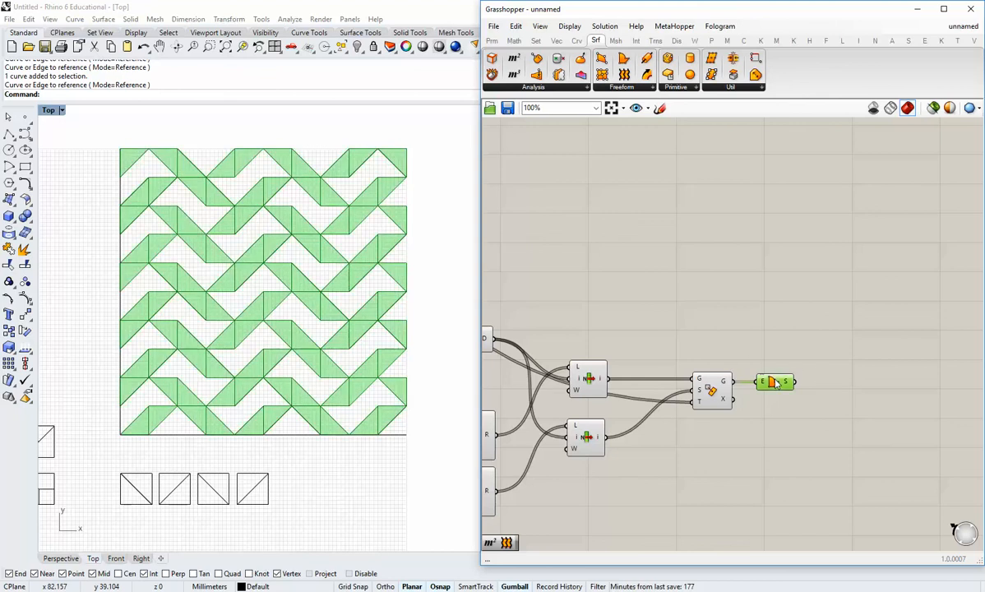
click(739, 434)
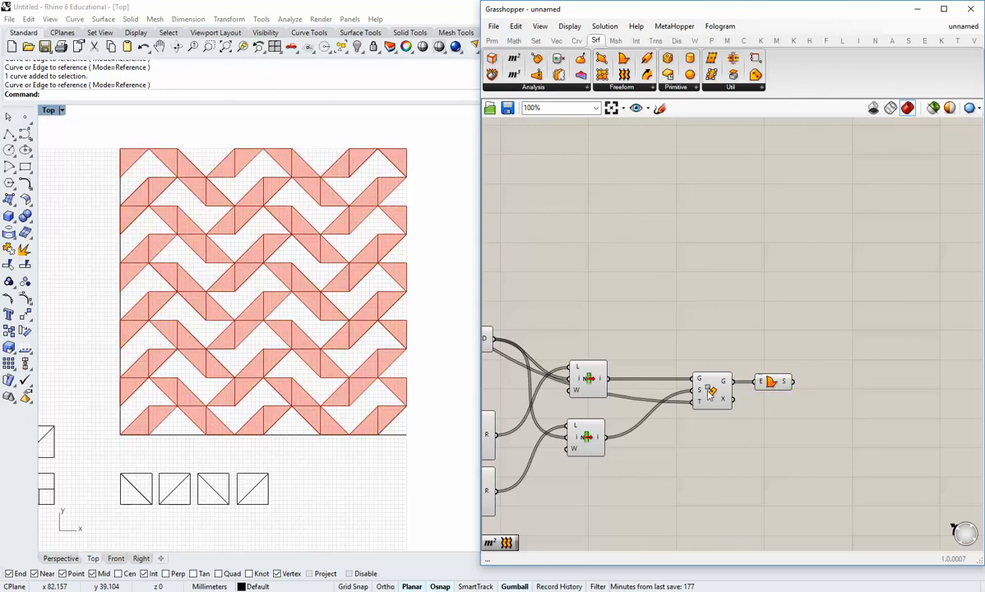
Shift the mapping component and Boundary Surfaces closer to the two List Items.
drag(711, 393, 680, 393)
click(697, 425)
drag(772, 382, 745, 381)
click(745, 413)
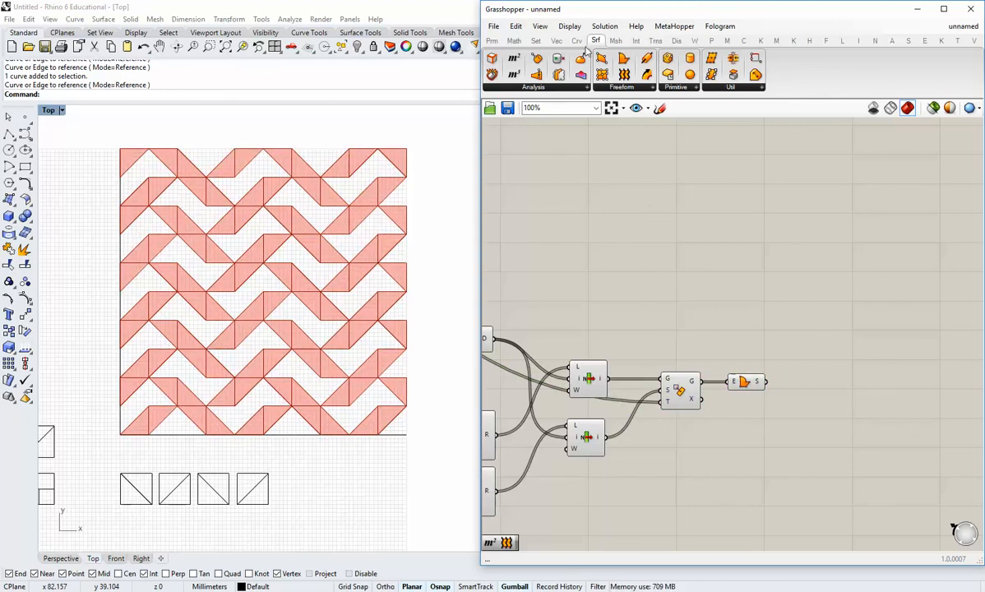
Add a Custom Preview fed by the boundary surfaces, and disable the preview of both List Items, the mapping component and Boundary Surfaces.
click(676, 41)
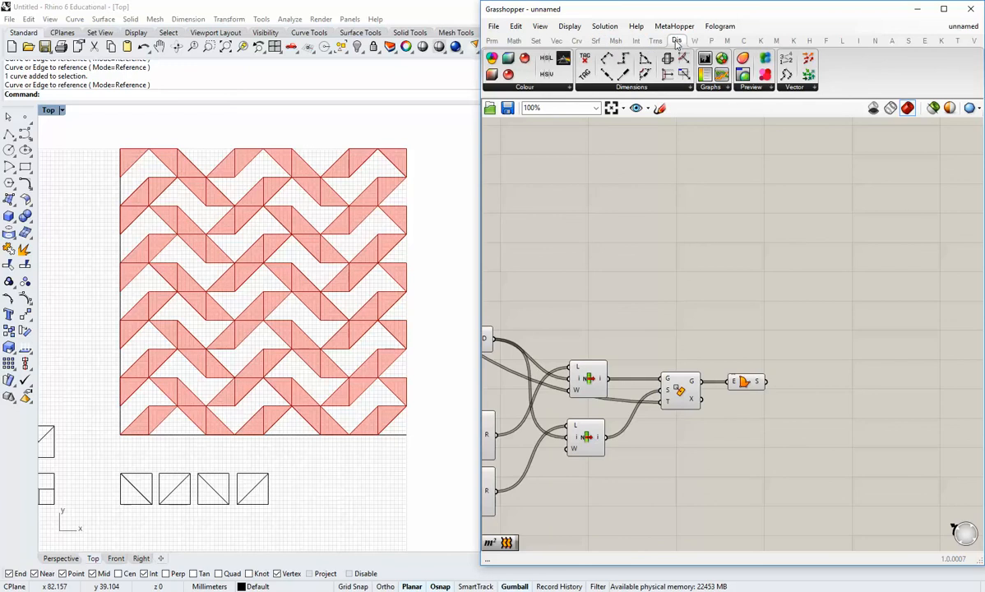
drag(704, 74, 812, 383)
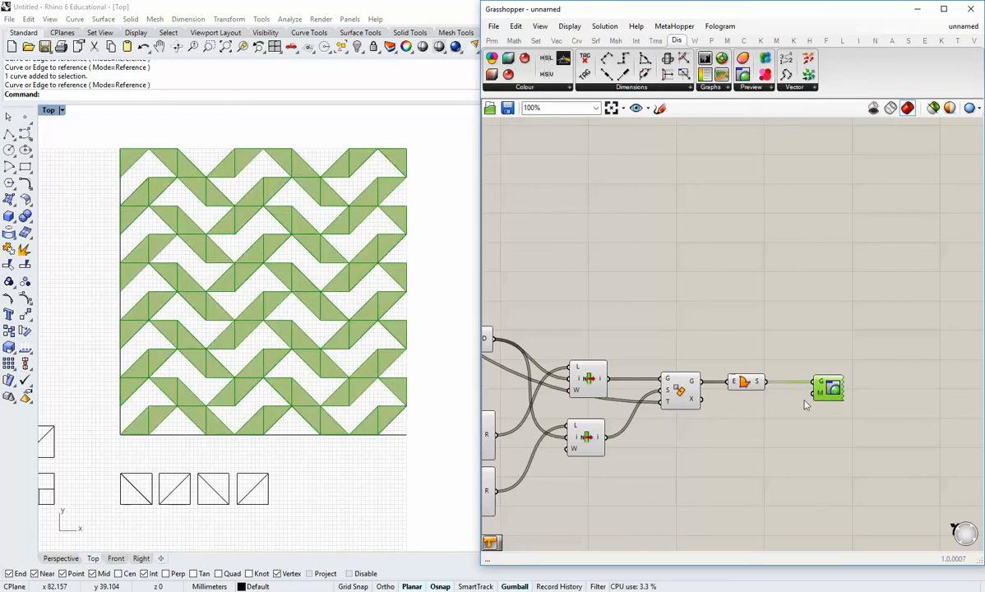
drag(796, 473, 562, 354)
key(space)
click(585, 327)
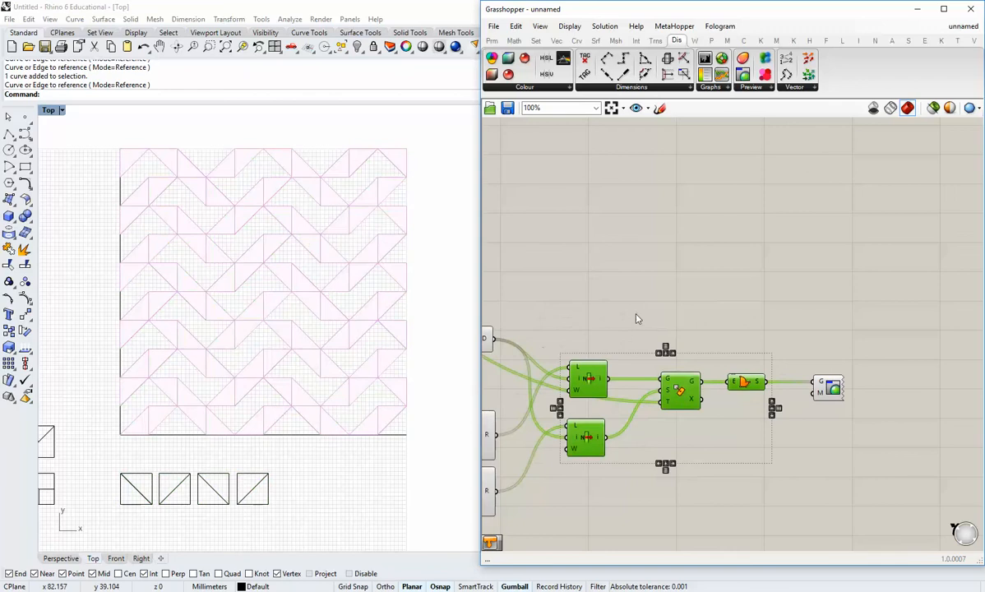
click(640, 318)
Place a Colour Swatch below Boundary Surfaces and connect it to the Custom Preview's material input.
right_drag(830, 402, 803, 397)
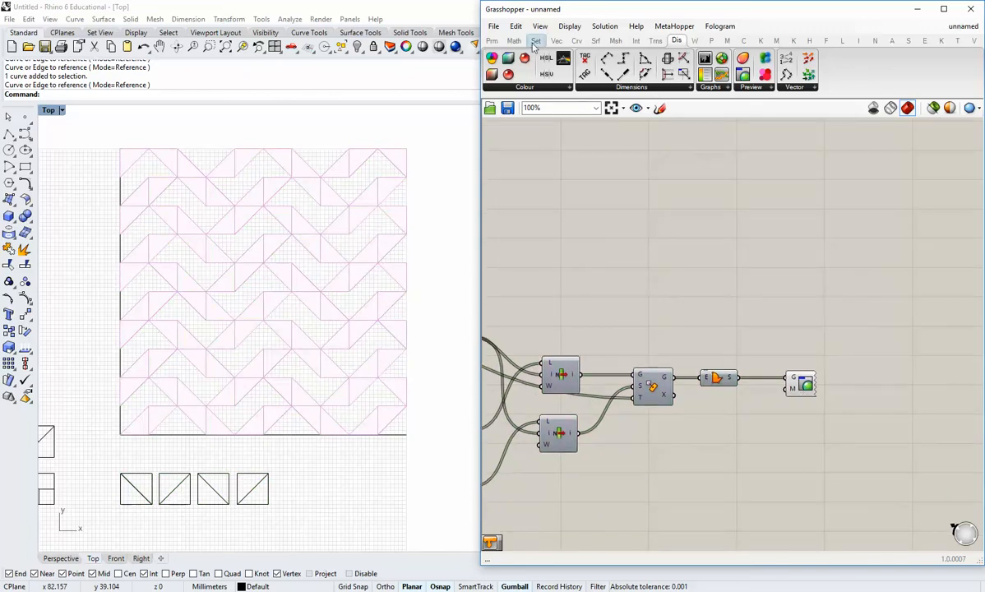
click(492, 40)
click(722, 86)
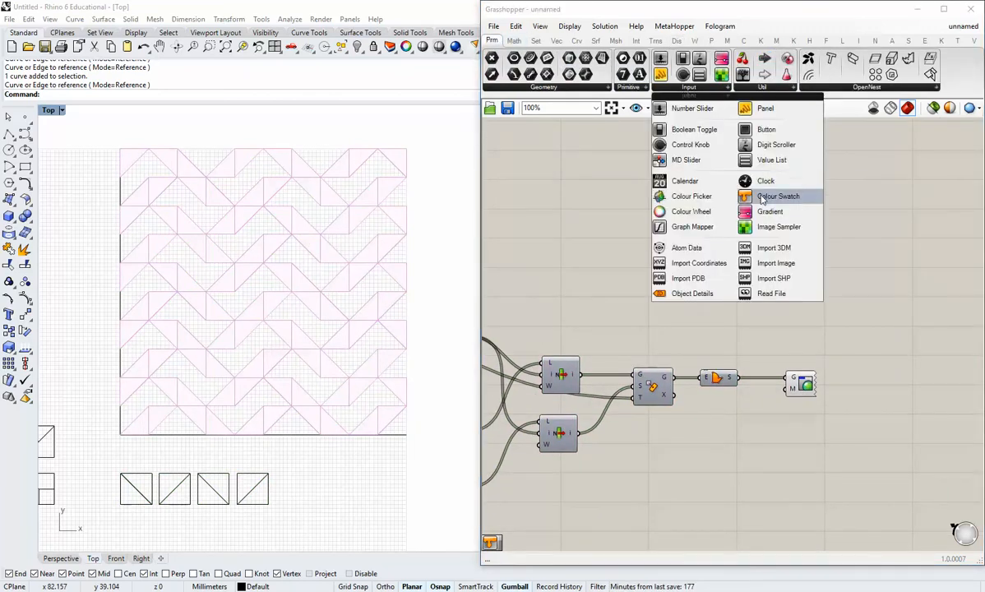
click(777, 196)
click(744, 420)
scroll(771, 422, up, 1)
drag(765, 419, 790, 383)
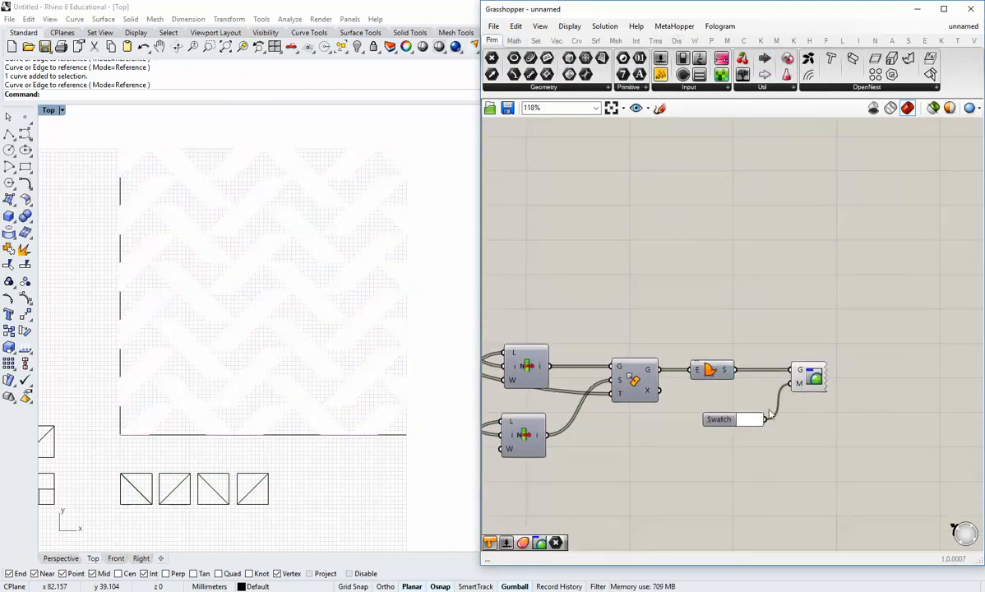
Set the swatch colour to black, with hue, saturation and value all at 0.
click(753, 420)
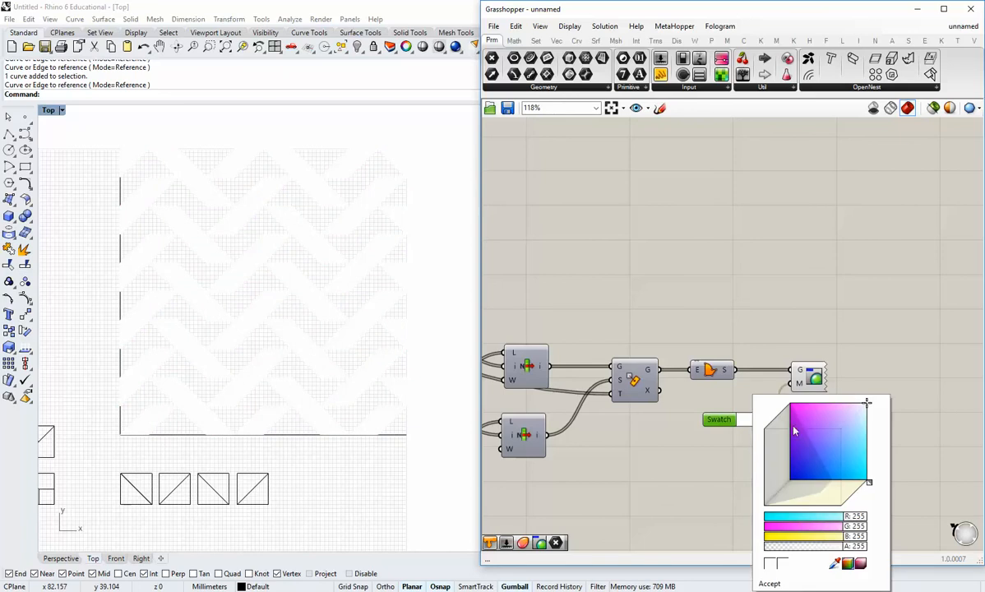
click(861, 567)
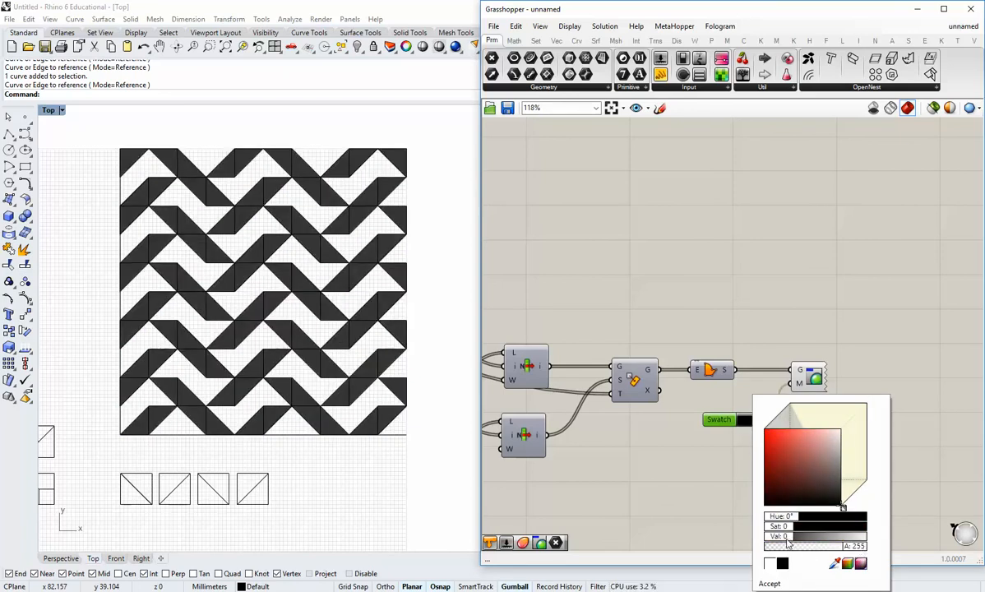
click(917, 499)
Examine the black tile pattern and the four source tiles in the Top viewport.
right_drag(333, 315, 330, 335)
scroll(272, 367, up, 5)
scroll(271, 363, down, 3)
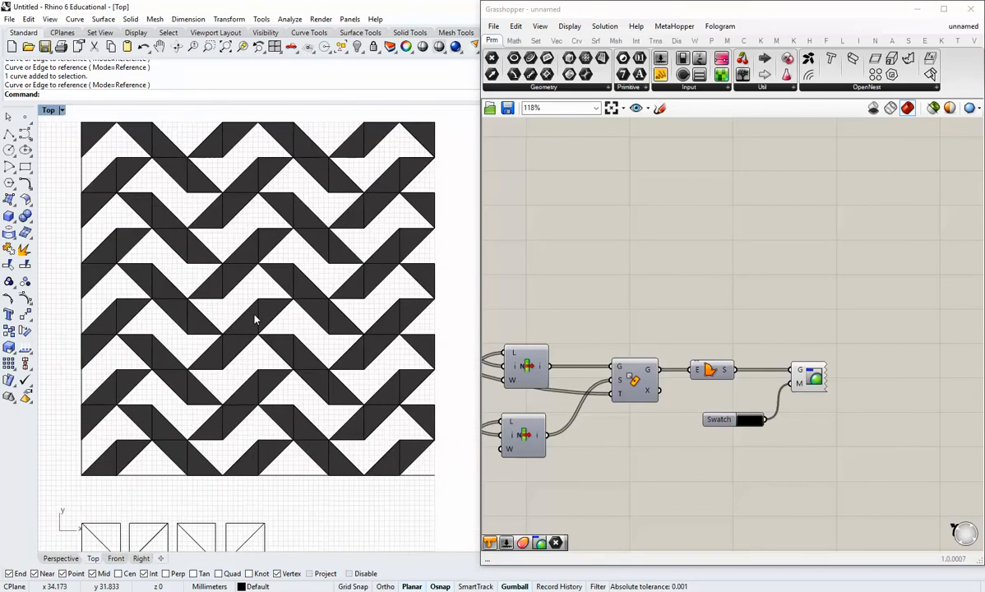
scroll(255, 322, up, 2)
scroll(247, 346, down, 4)
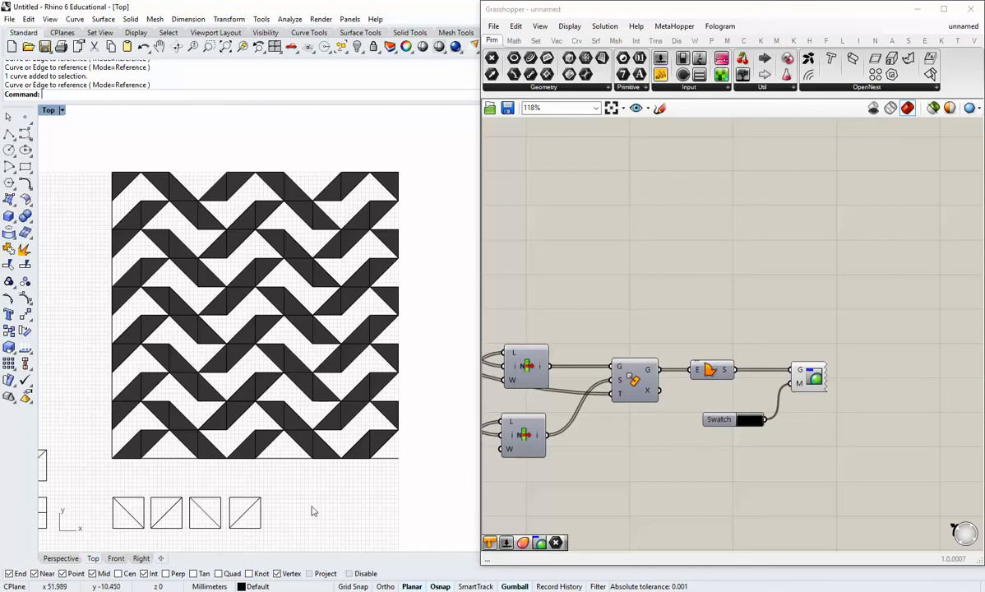
scroll(232, 473, up, 1)
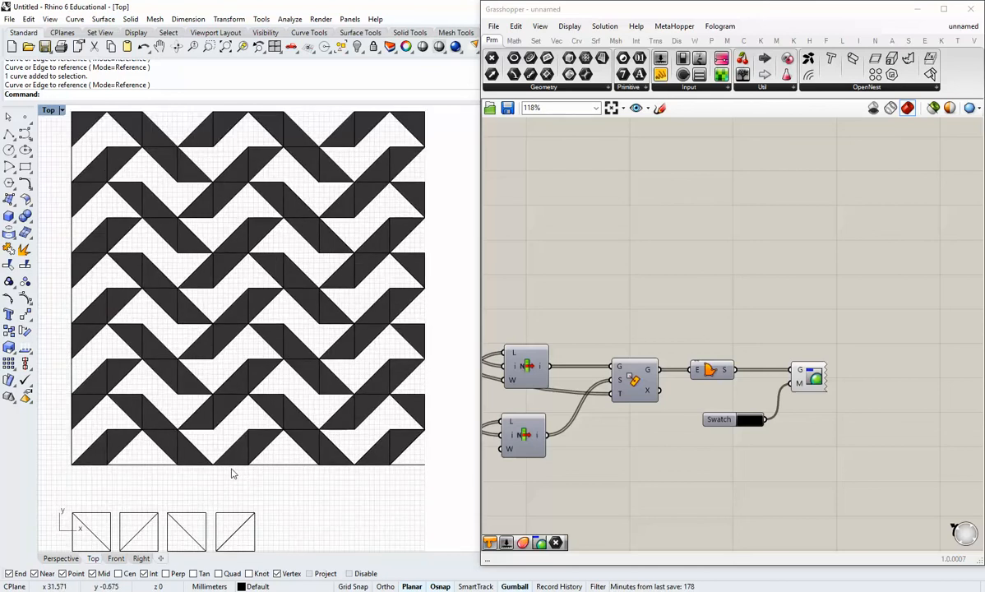
scroll(230, 469, down, 3)
Move the four row-pattern panels farther away from their Repeat Data components.
right_drag(670, 255, 784, 298)
scroll(785, 297, down, 2)
right_drag(686, 292, 846, 234)
right_drag(590, 317, 723, 360)
right_drag(597, 285, 763, 319)
scroll(662, 300, up, 3)
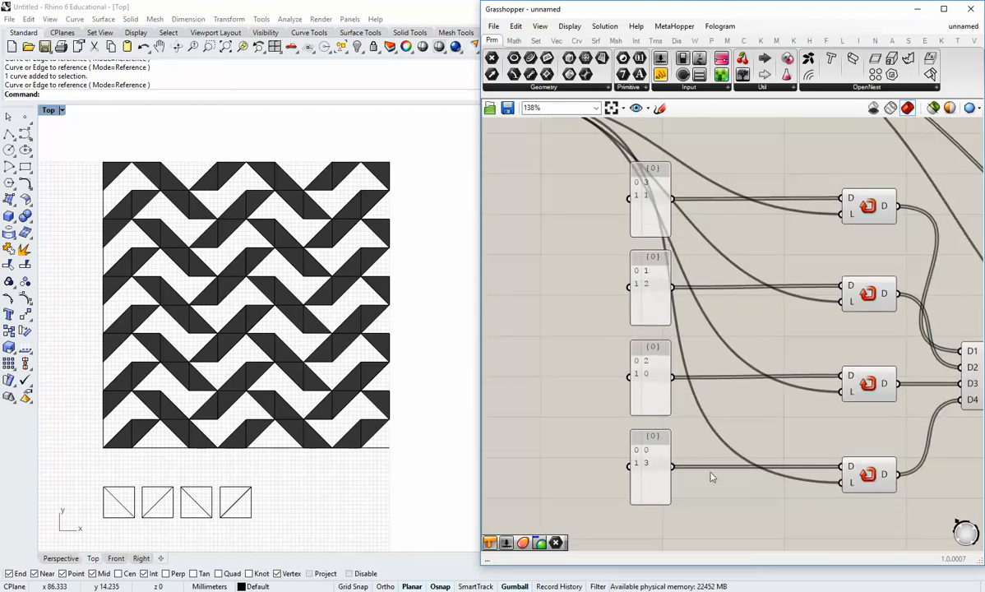
drag(707, 501, 630, 192)
drag(651, 316, 577, 317)
click(618, 273)
right_drag(619, 247, 656, 250)
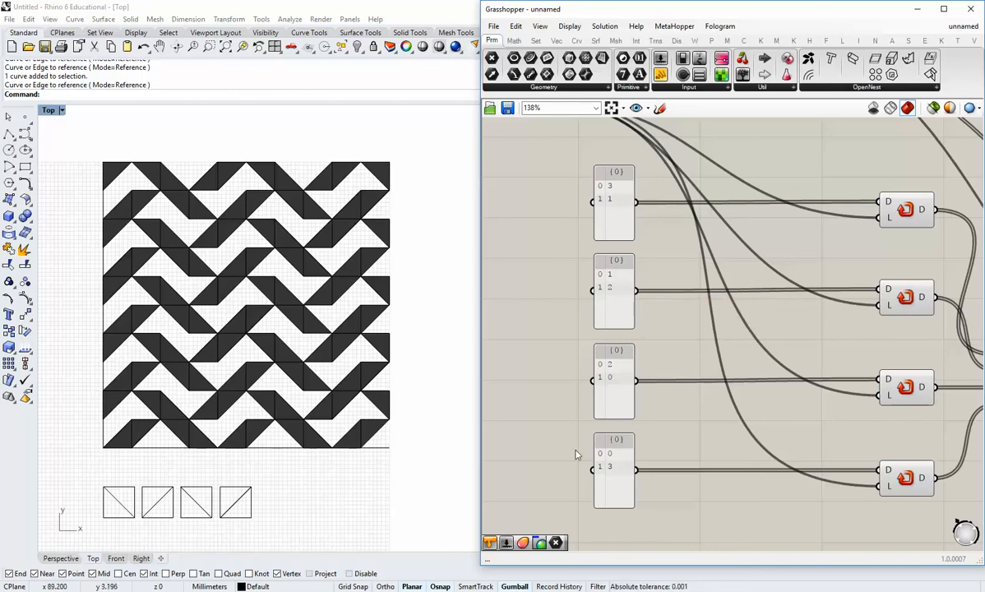
Change the first value of the fourth row-pattern panel to 1, giving the sequence 1, 3.
scroll(568, 455, up, 3)
double_click(622, 458)
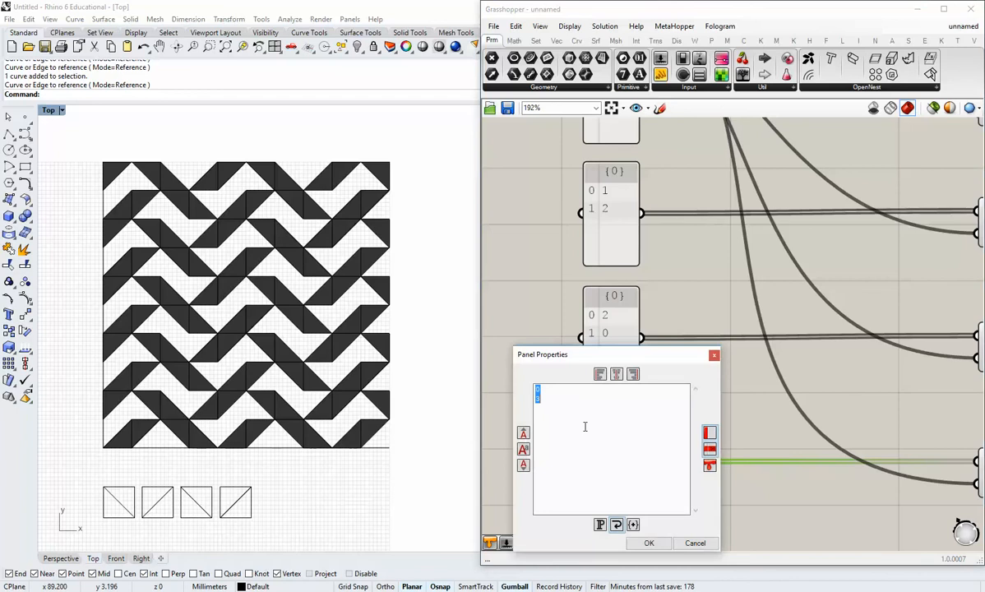
drag(541, 390, 530, 396)
text(1)
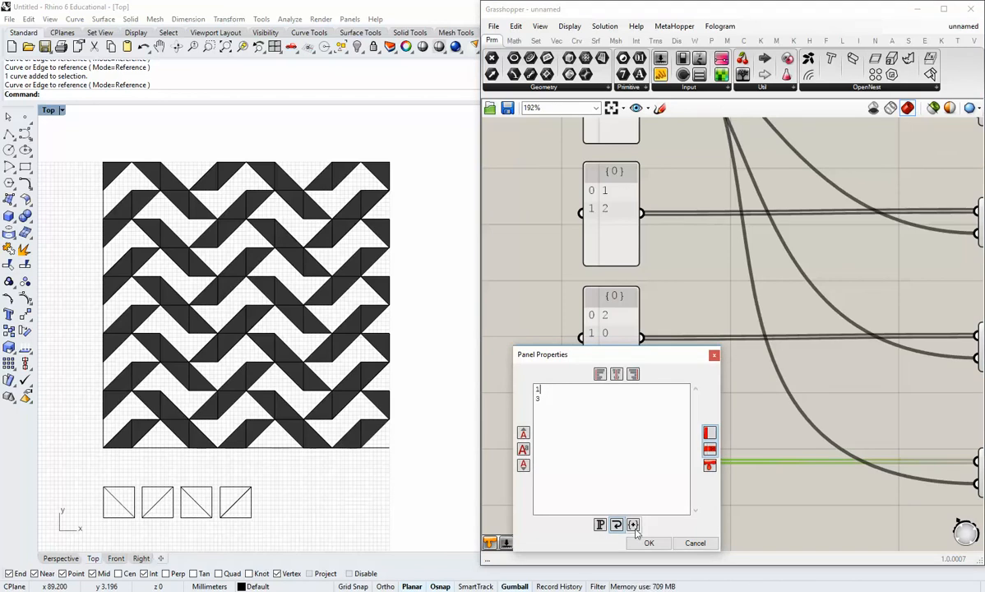
click(649, 543)
Change the second value of the third row-pattern panel to 1, giving the sequence 2, 1.
double_click(606, 335)
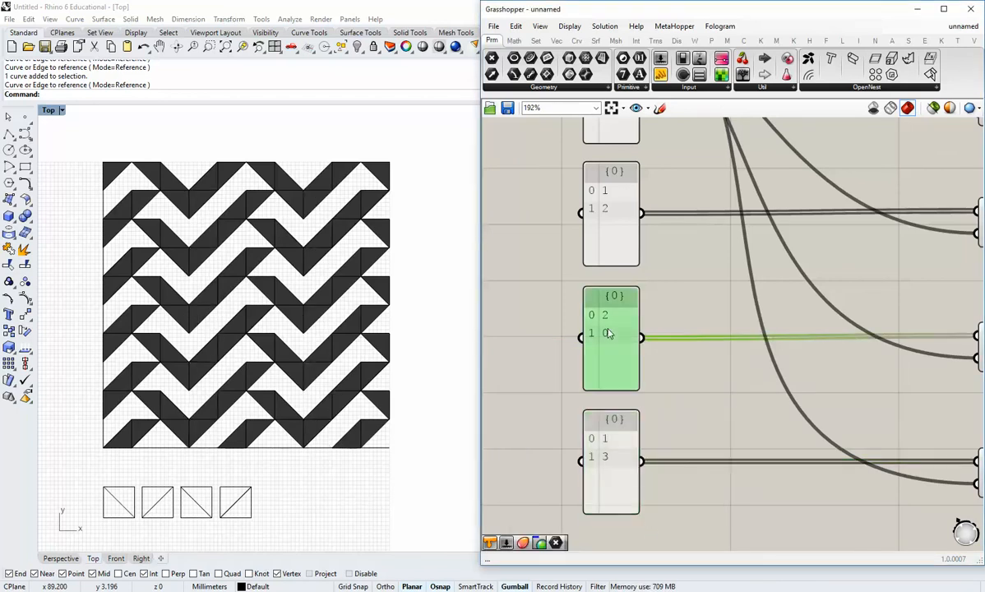
text(1)
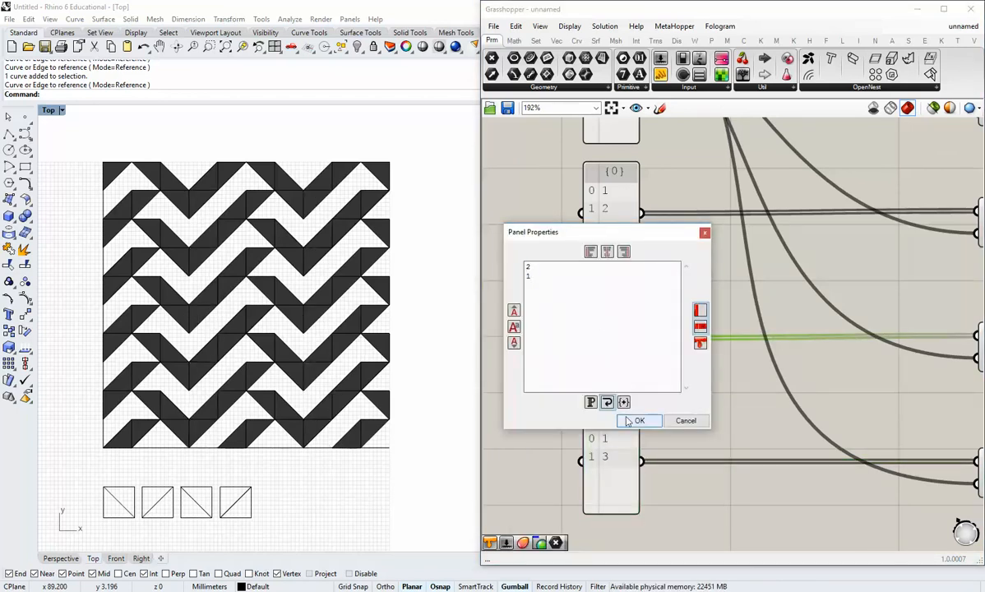
click(639, 420)
Change the second value of the second row-pattern panel to 3, giving the sequence 1, 3.
right_drag(706, 330, 718, 393)
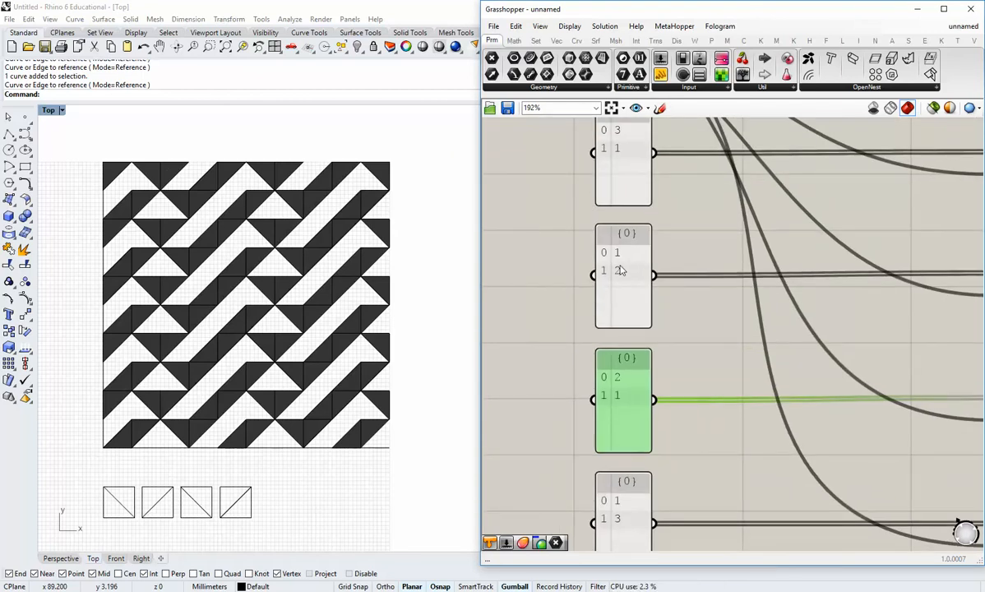
double_click(621, 265)
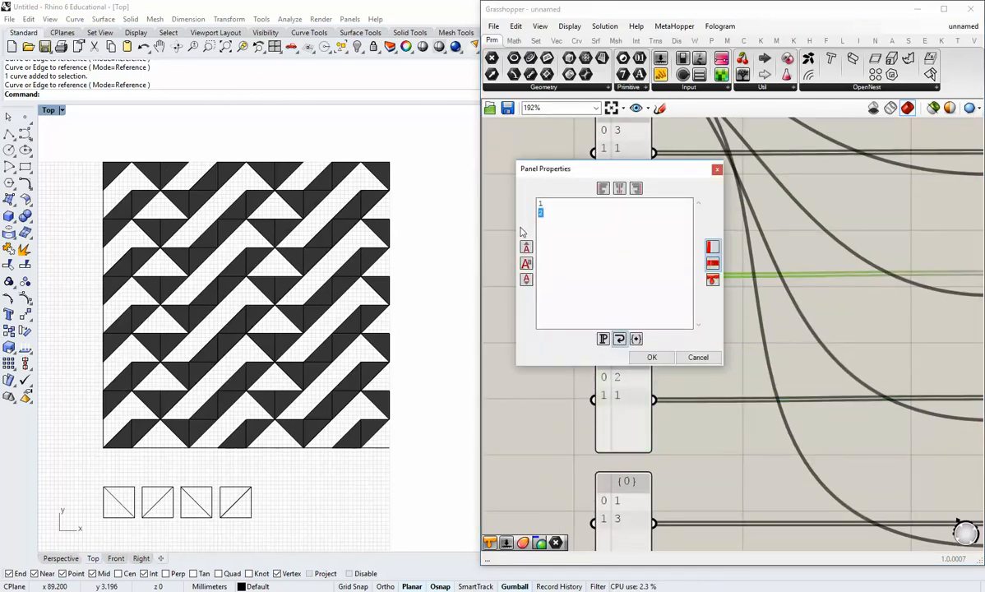
text(3)
click(652, 357)
click(718, 360)
Change the second value of the first row-pattern panel to 0, giving the sequence 3, 0.
right_drag(693, 271, 725, 387)
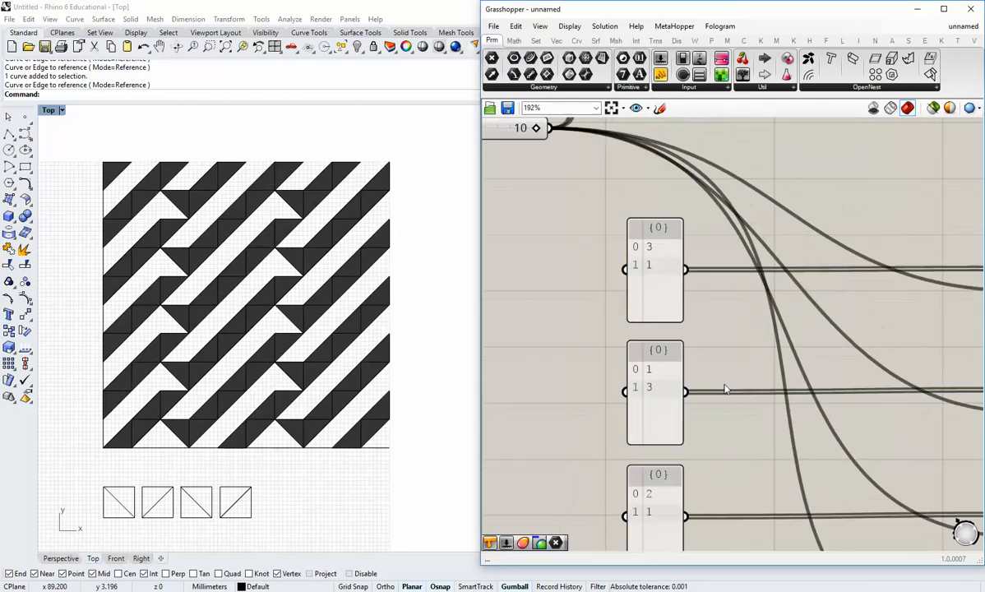
double_click(653, 288)
drag(594, 238, 560, 242)
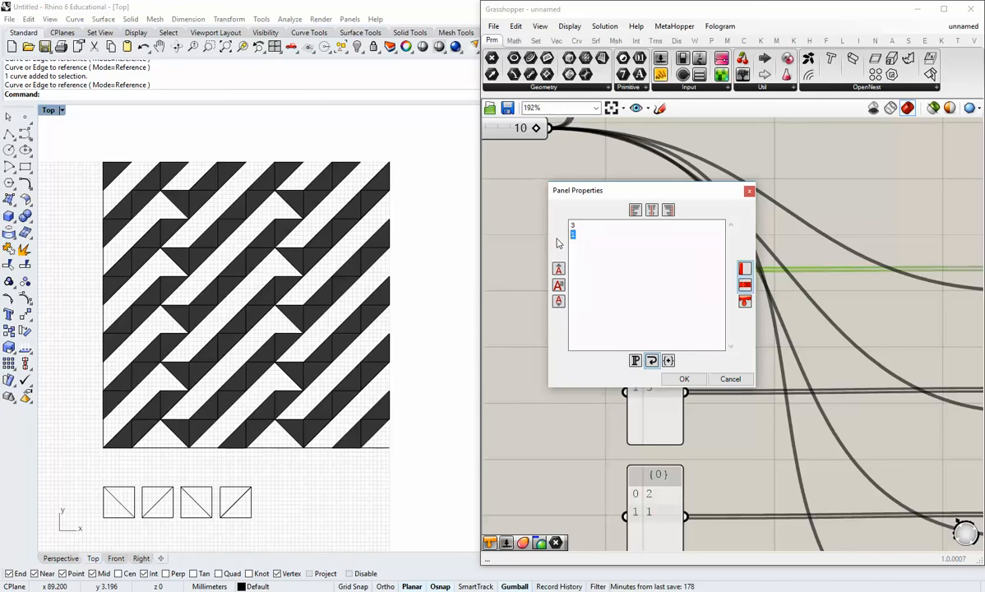
text(0)
click(679, 378)
Compare the revised tile pattern in the viewport with the four row-pattern panels and their merged data flow.
scroll(676, 367, down, 3)
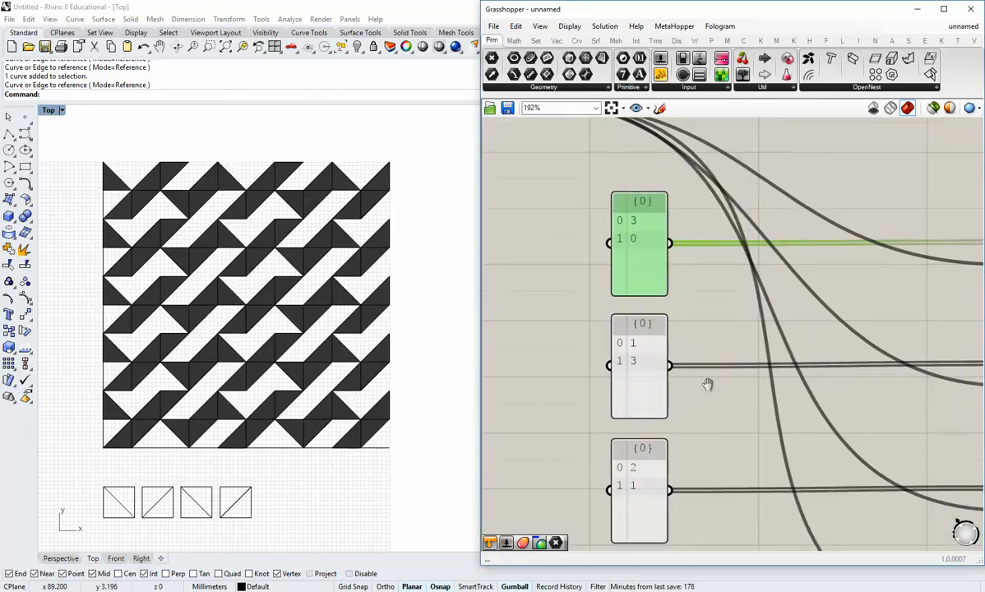
click(514, 332)
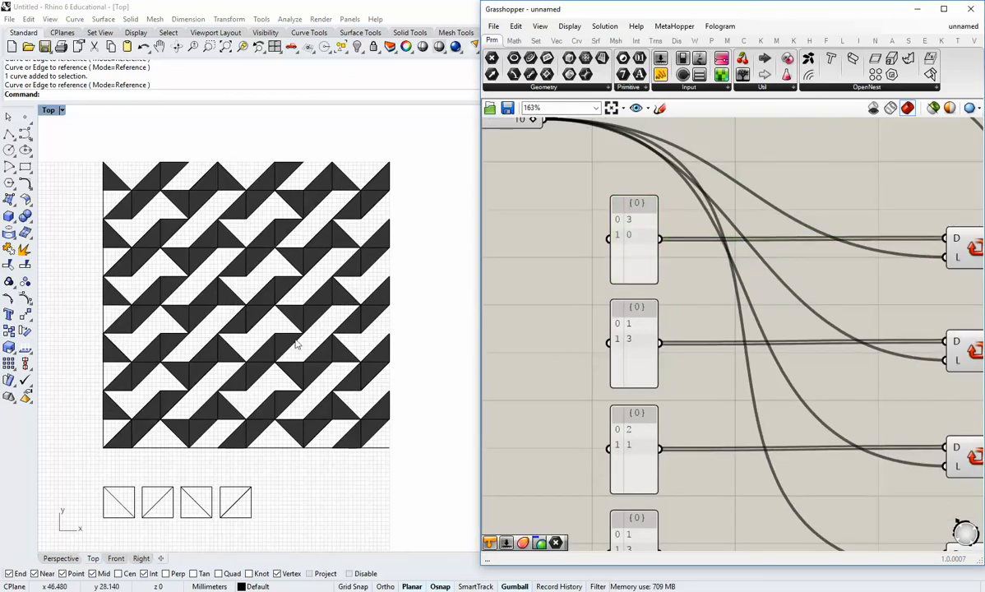
right_drag(557, 375, 554, 337)
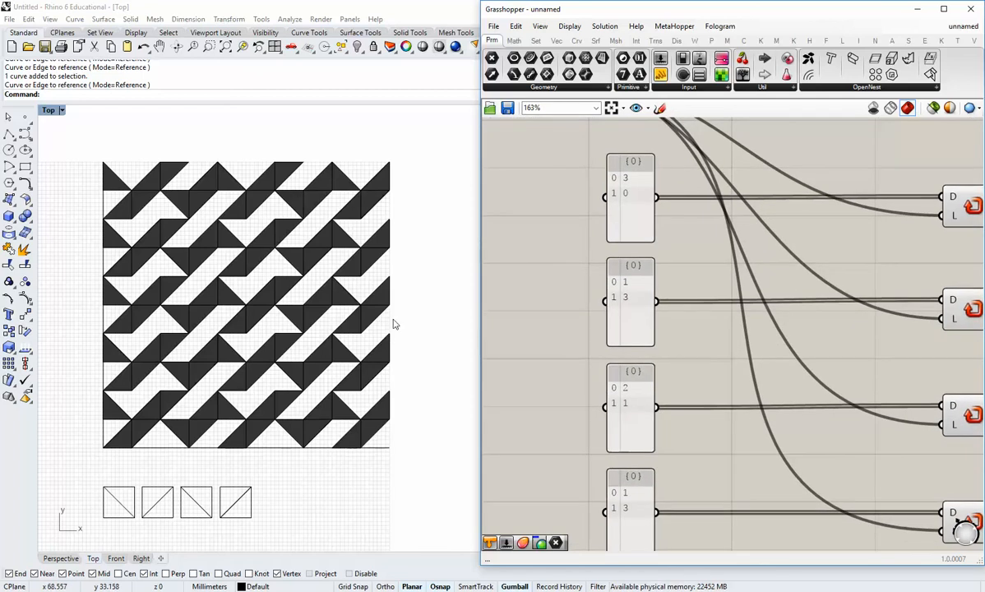
scroll(514, 360, down, 3)
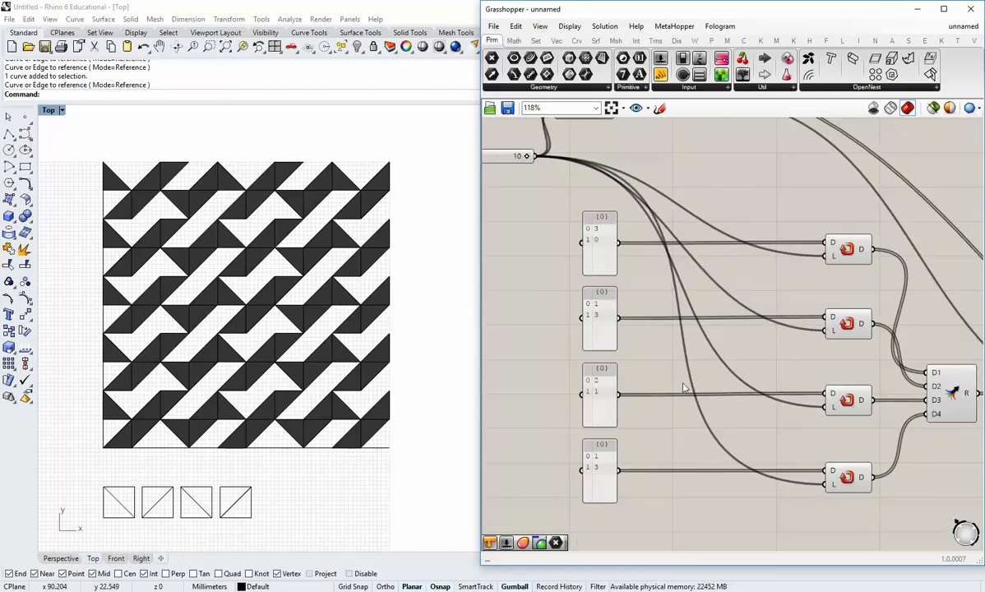
right_drag(671, 406, 732, 356)
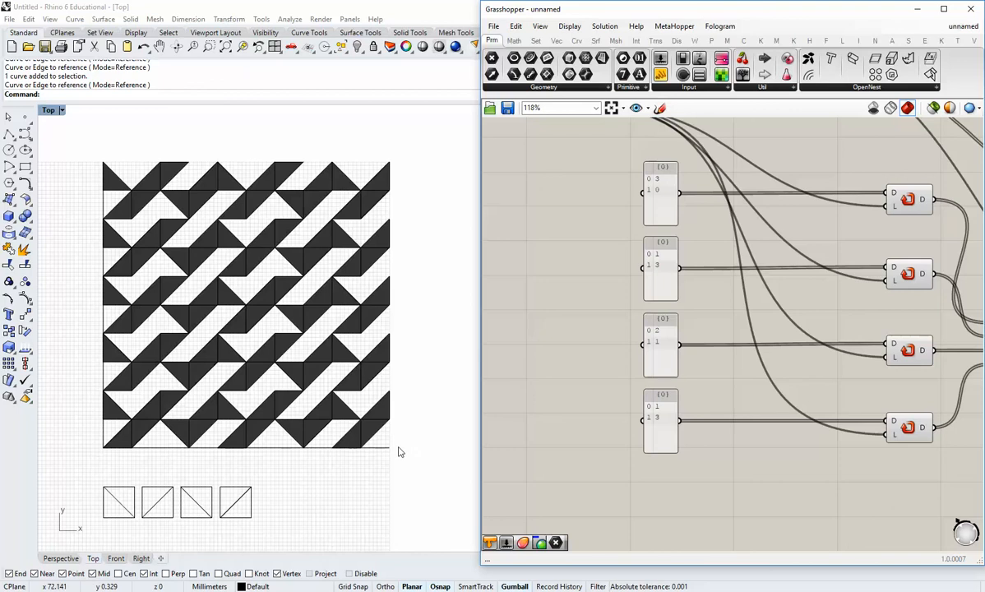
right_drag(663, 408, 599, 409)
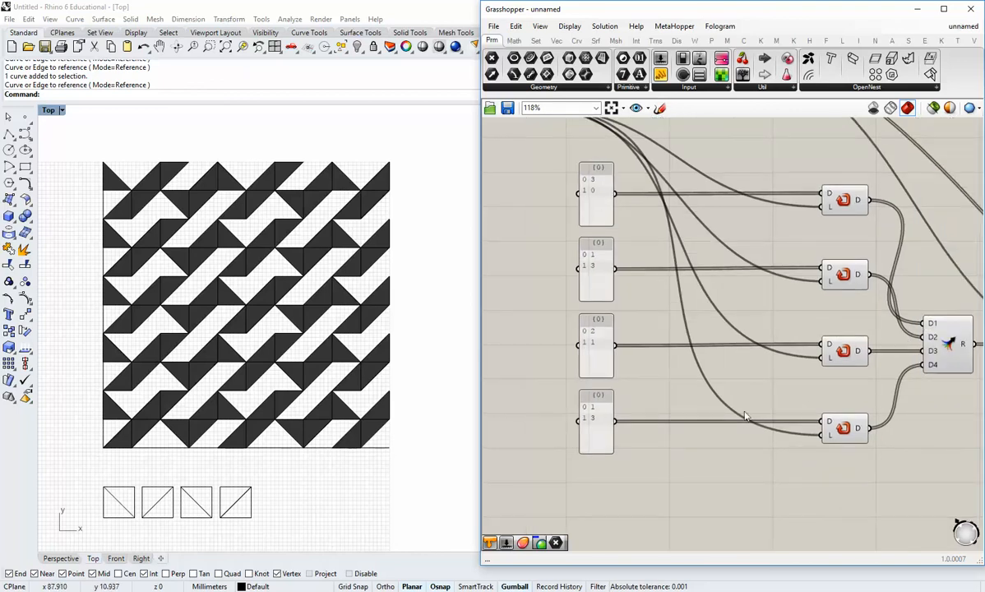
scroll(708, 411, down, 3)
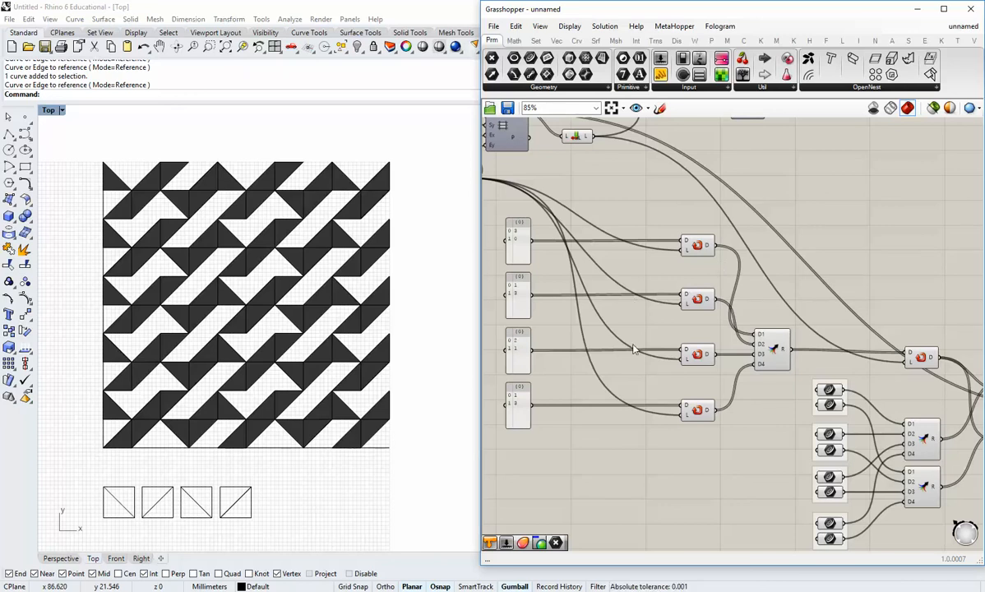
Add 1 as a third value to the first row-pattern panel, giving the sequence 3, 0, 1.
right_drag(553, 343, 580, 342)
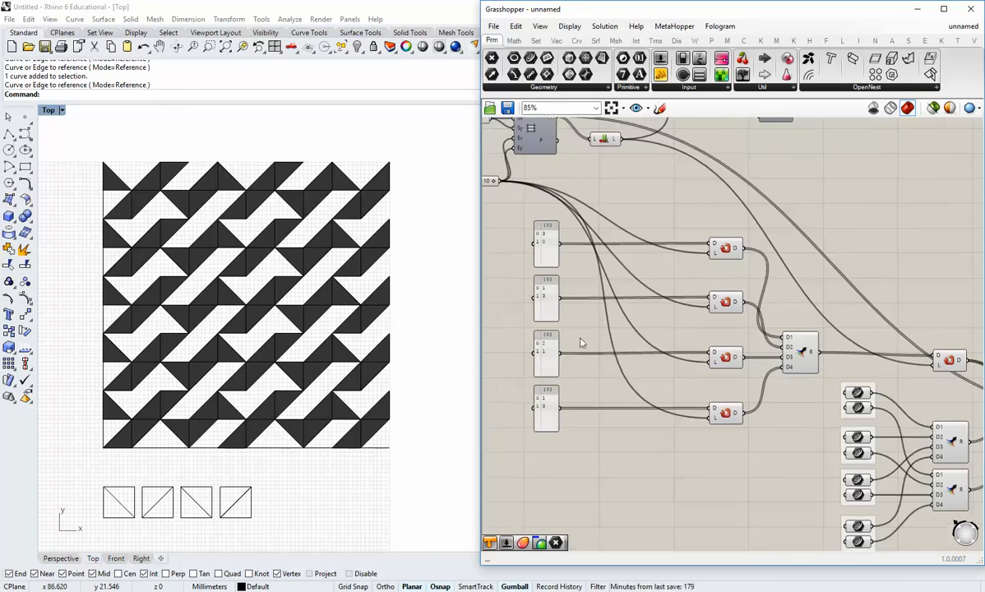
scroll(555, 257, up, 3)
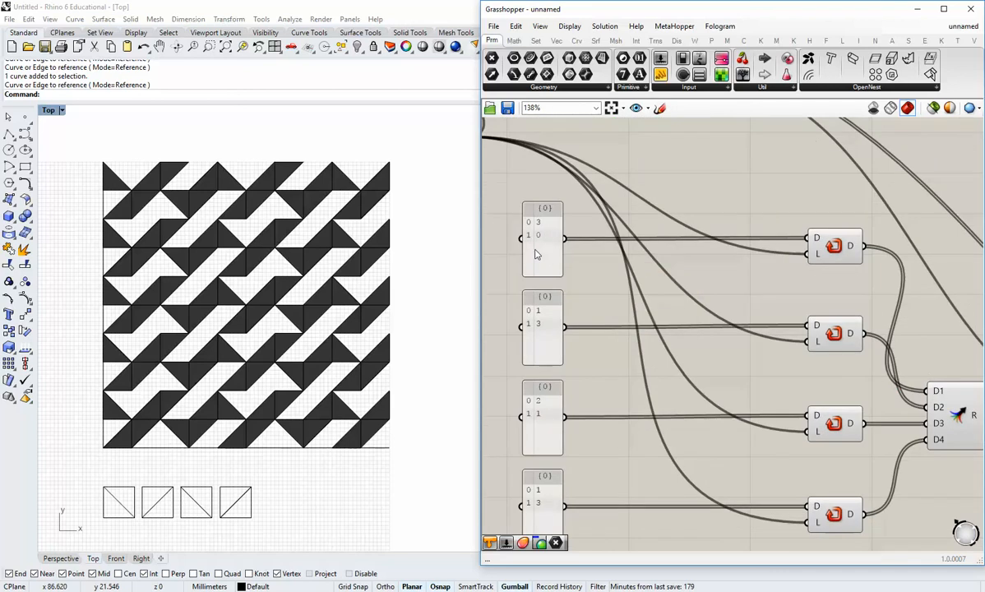
double_click(541, 247)
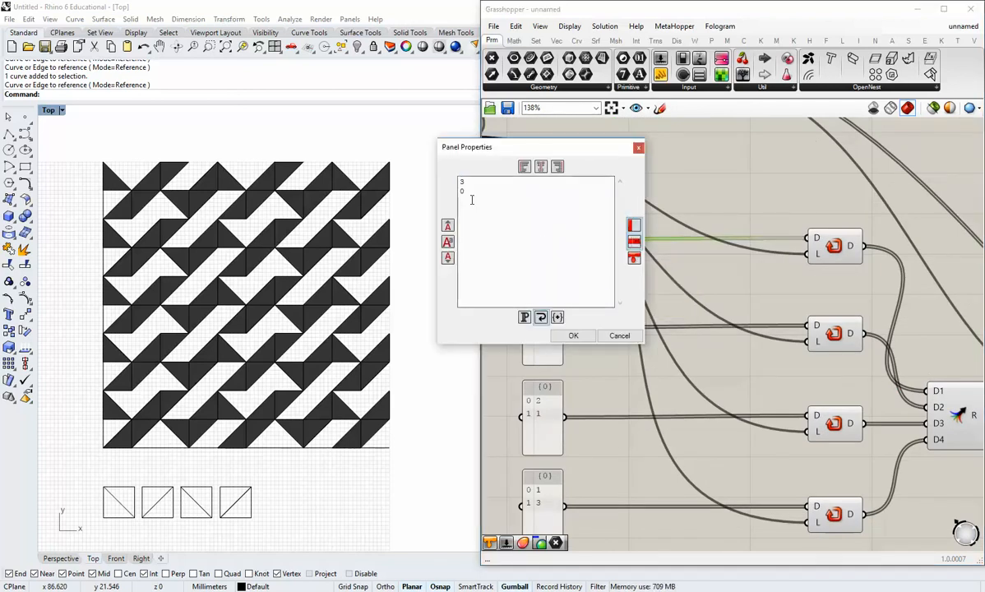
text(1)
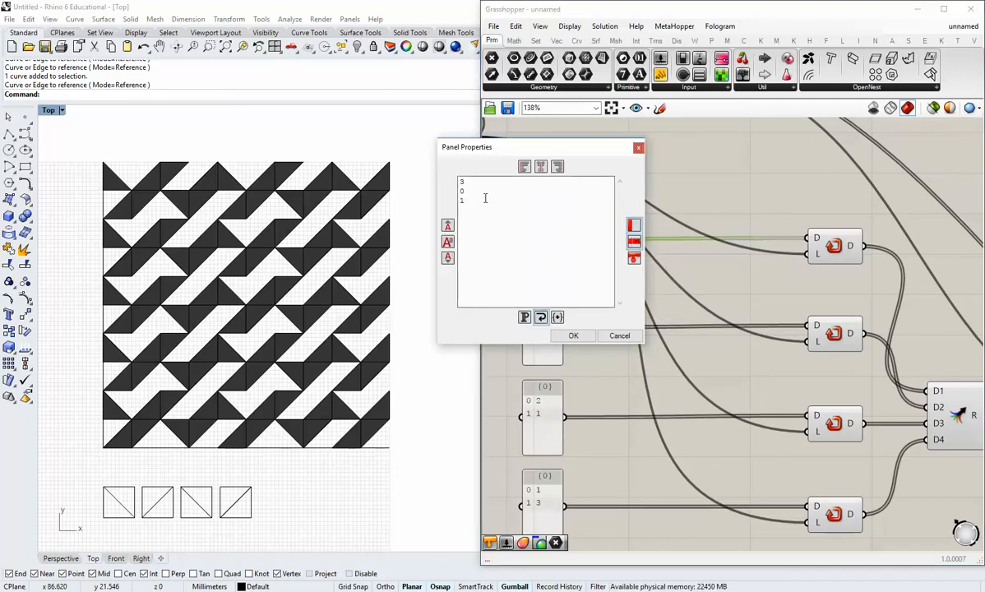
click(573, 335)
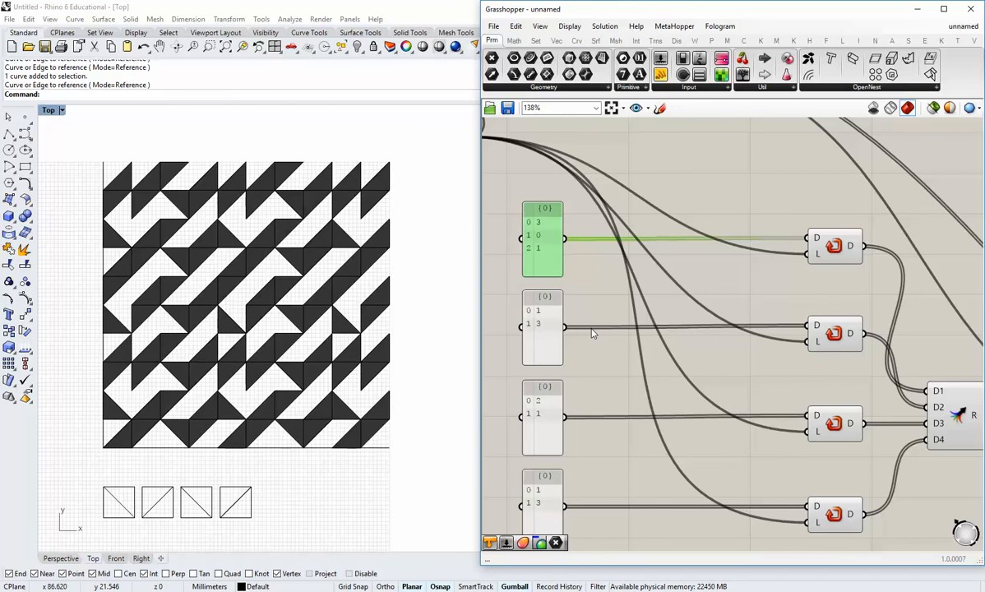
Remove the third value from the first row-pattern panel, leaving the sequence 3, 0, and view the tile pattern.
double_click(555, 255)
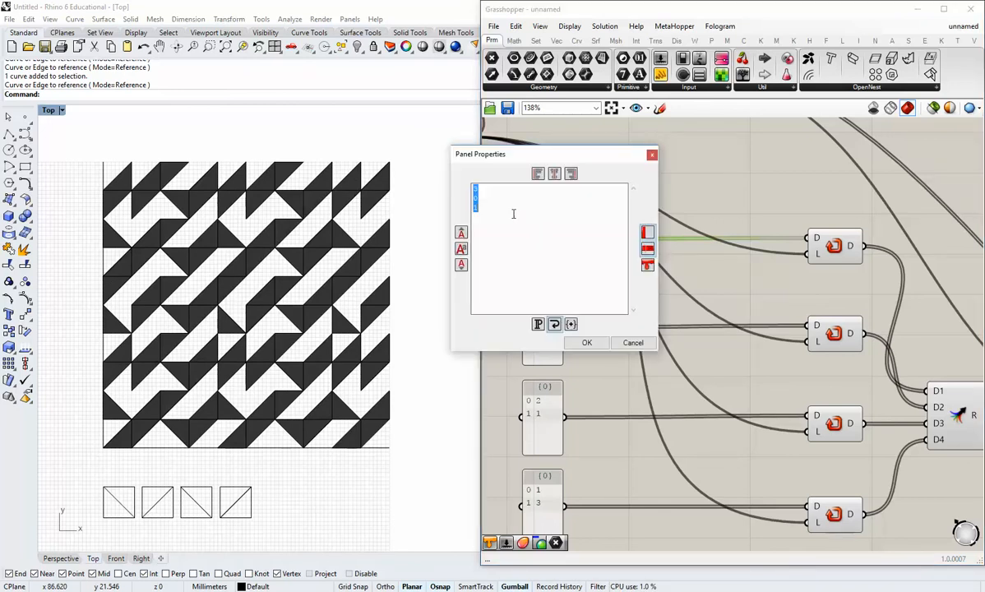
click(509, 215)
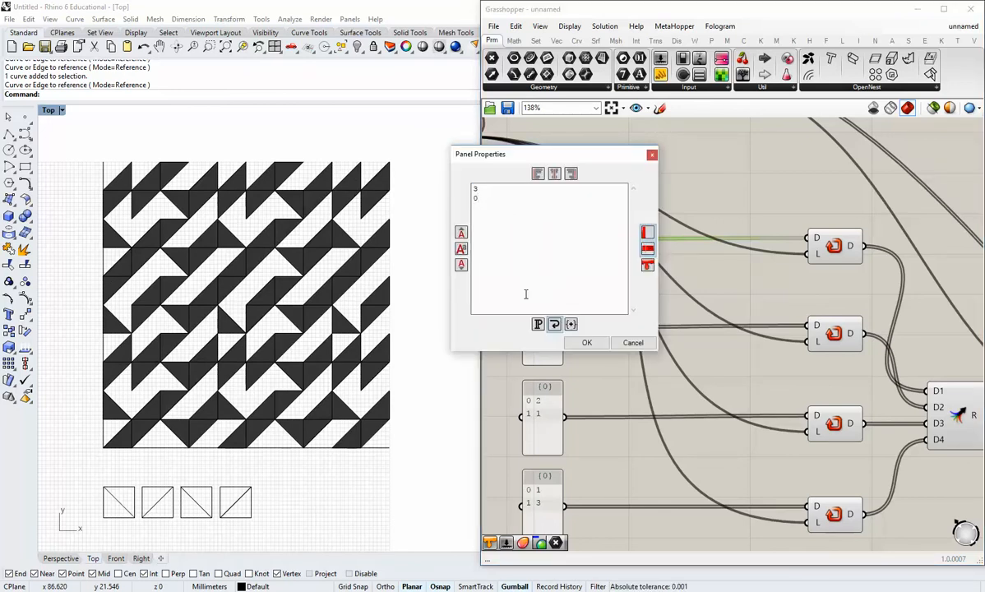
click(588, 342)
scroll(617, 387, down, 3)
scroll(647, 387, down, 3)
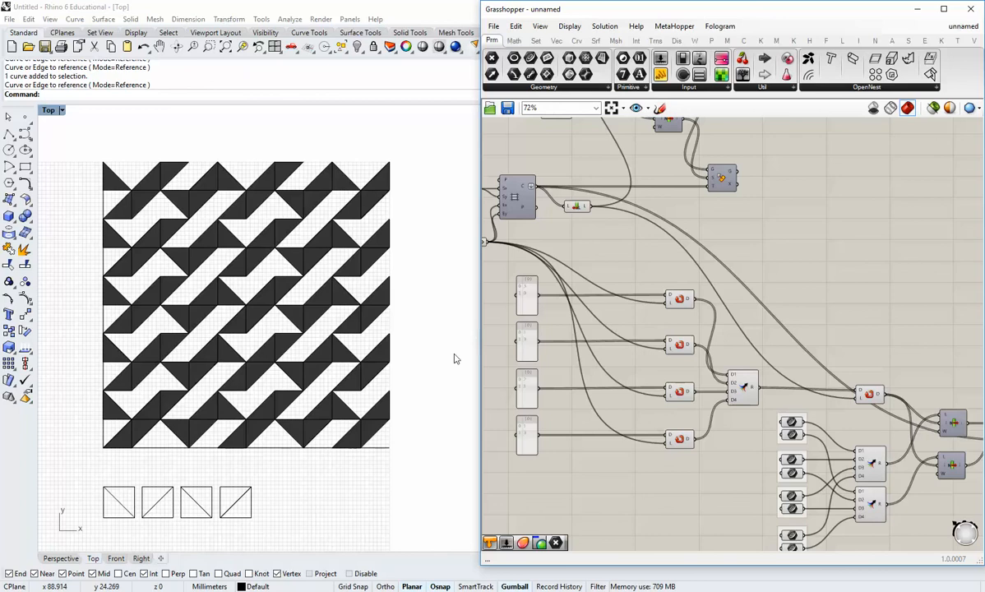
scroll(339, 357, up, 2)
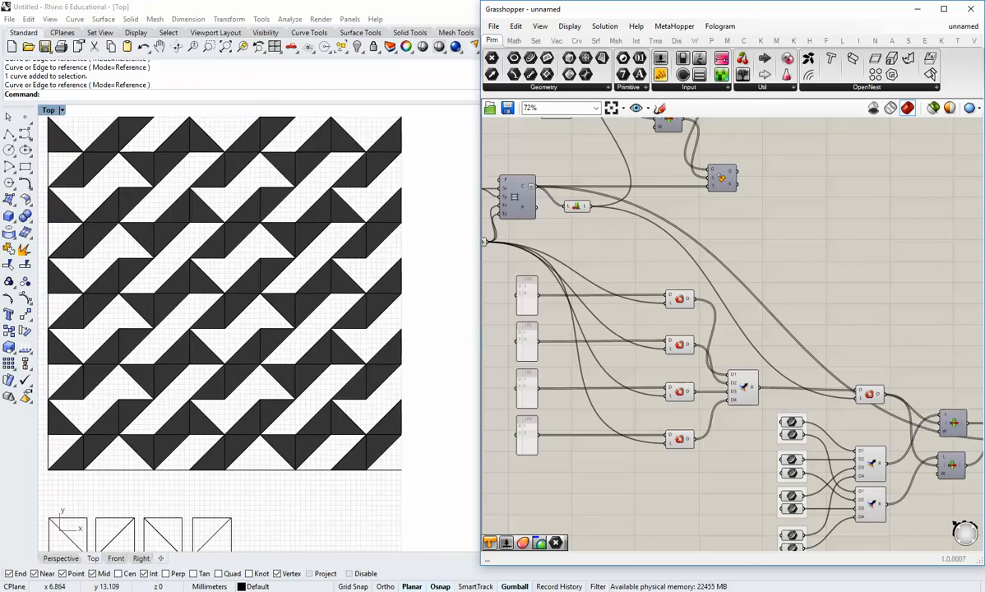